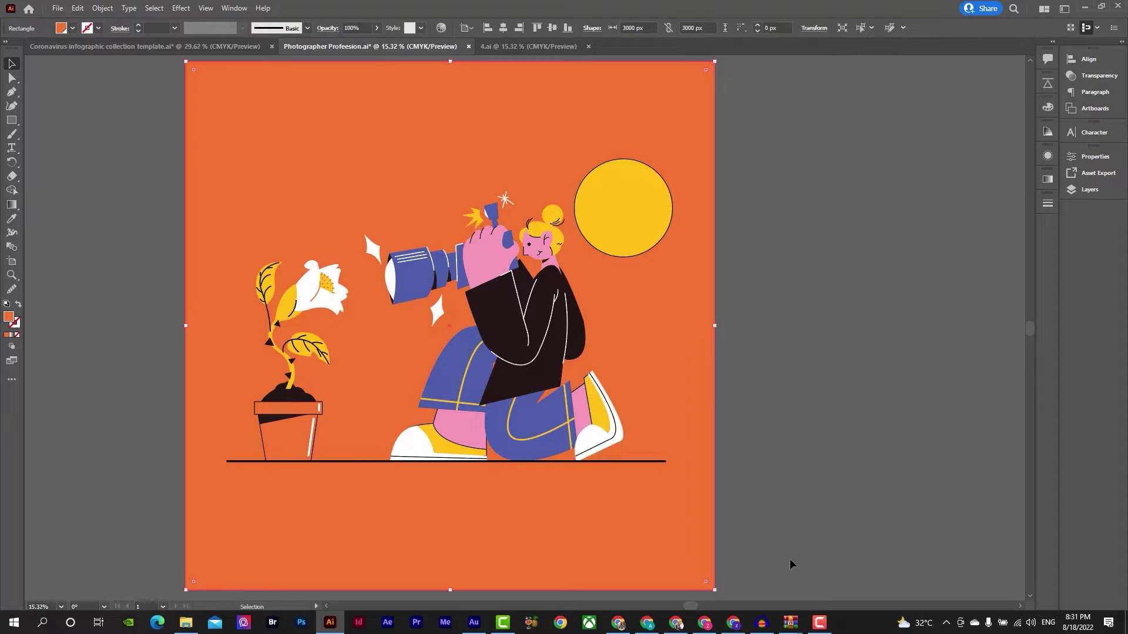
Look through the open artworks 4.ai, the Coronavirus infographic collection template and the Photographer Profeesion illustration
left_click(511, 51)
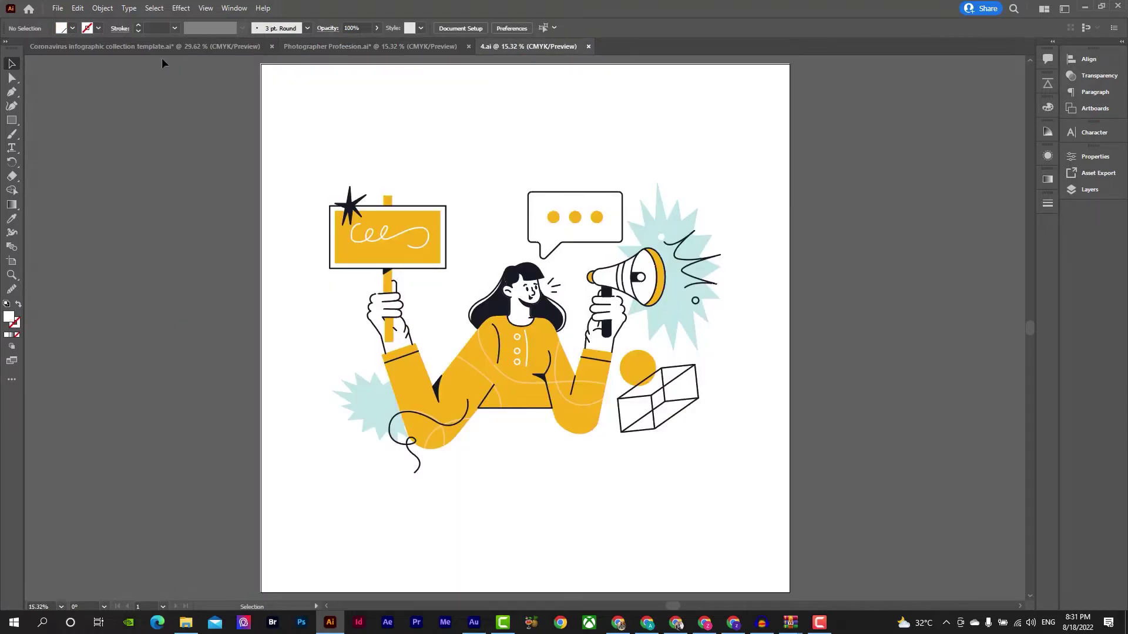
left_click(129, 49)
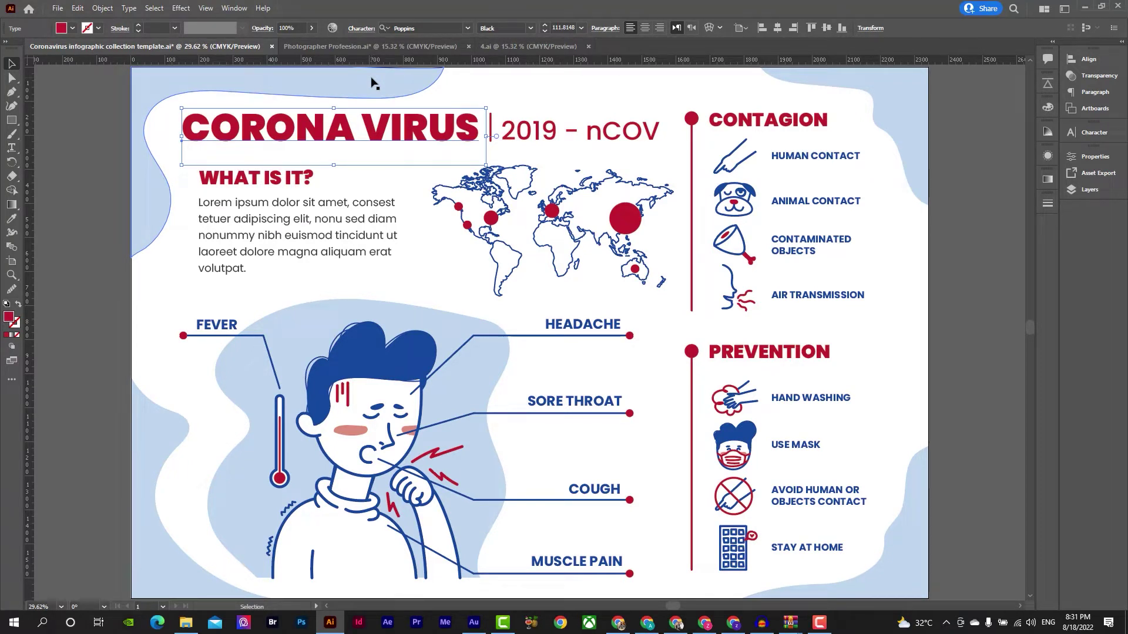
left_click(382, 46)
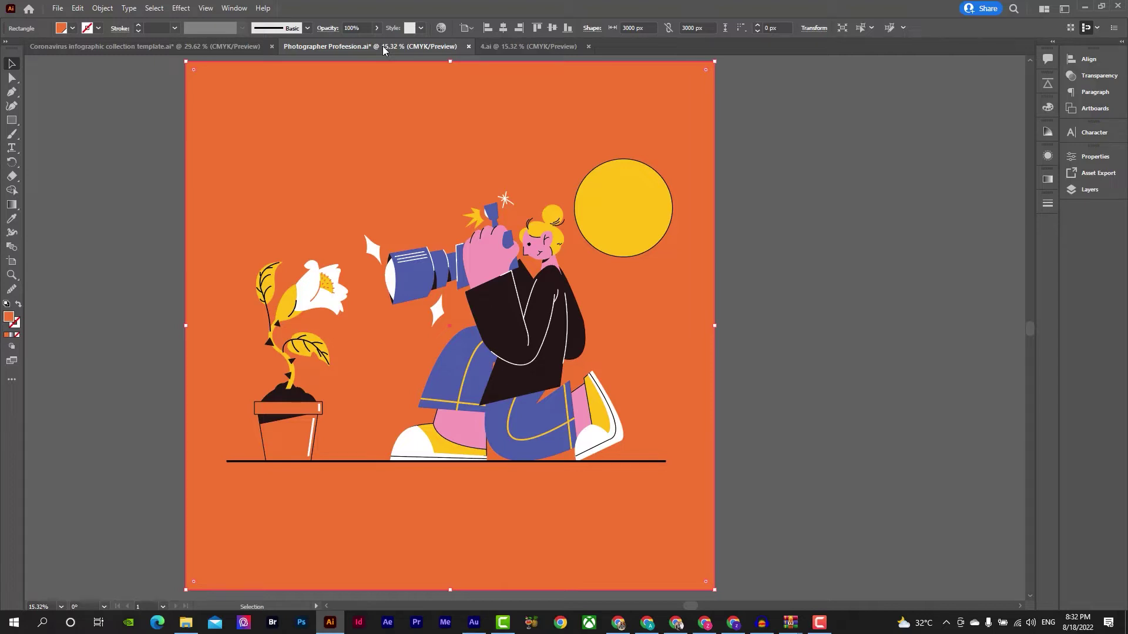
Create a new 1080 x 1080 px document with one artboard, RGB Color mode and Screen (72 ppi) raster effects
left_click(27, 10)
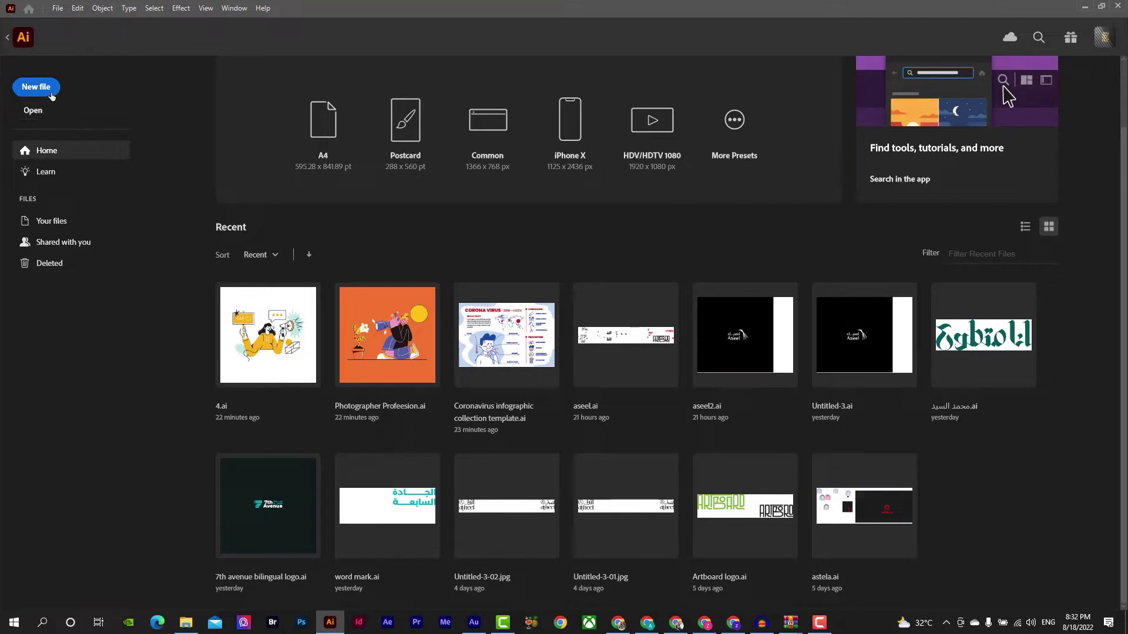
left_click(58, 8)
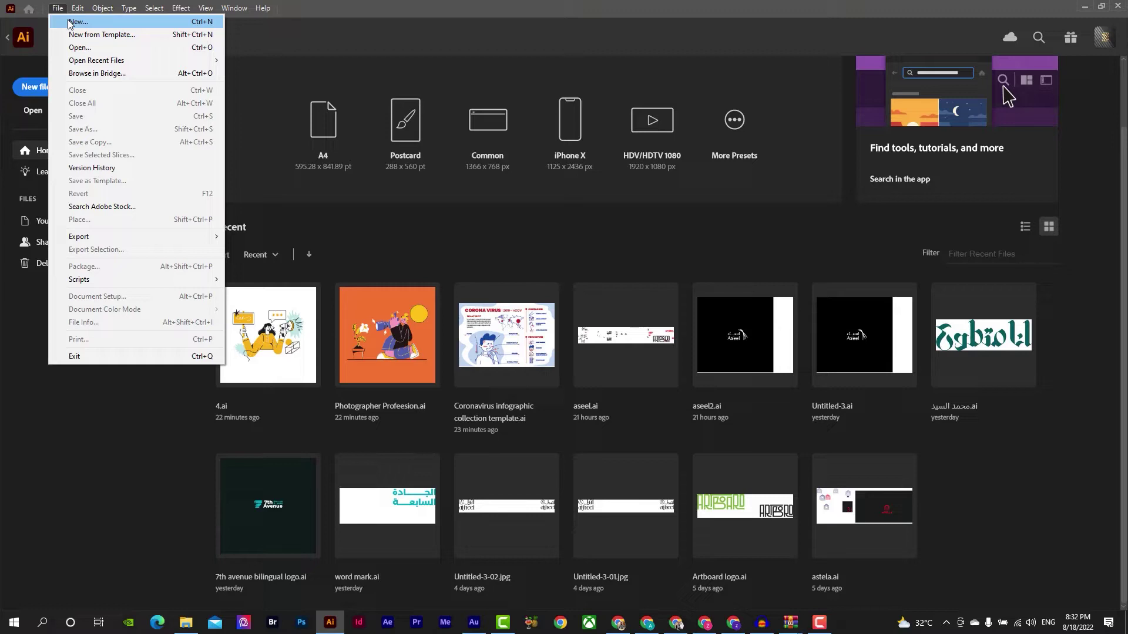
left_click(59, 8)
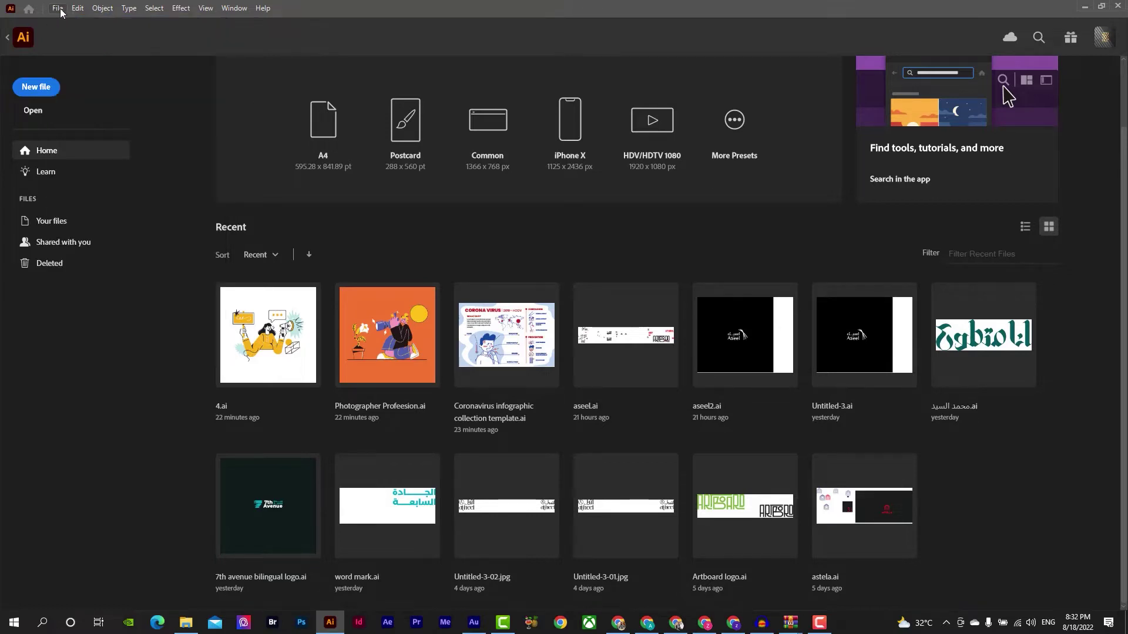
left_click(59, 8)
left_click(71, 23)
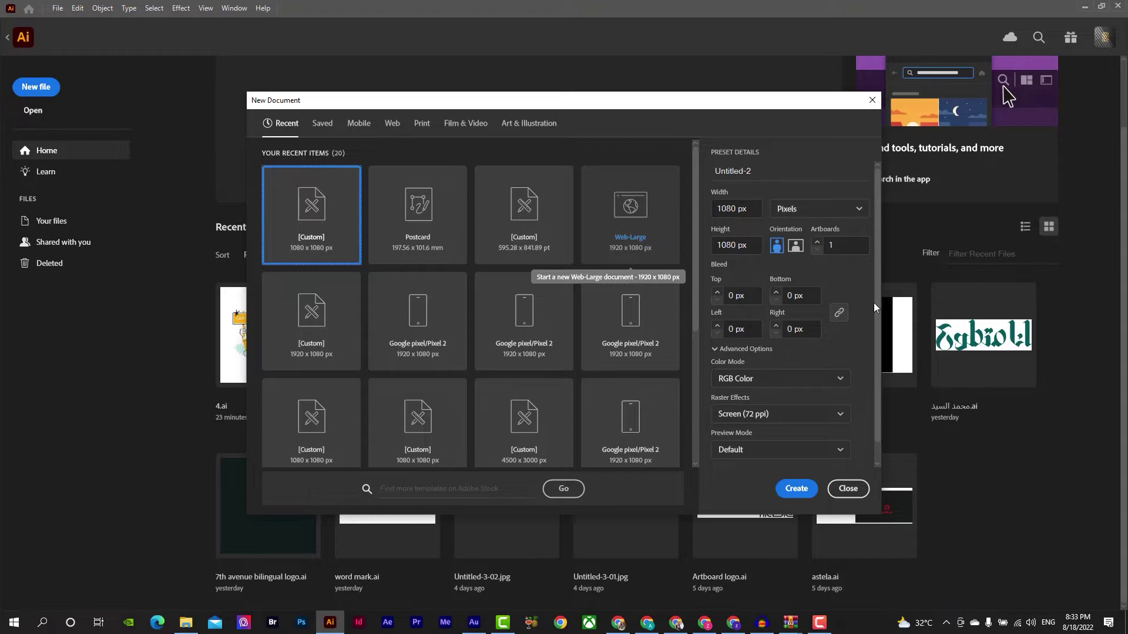
left_click(802, 492)
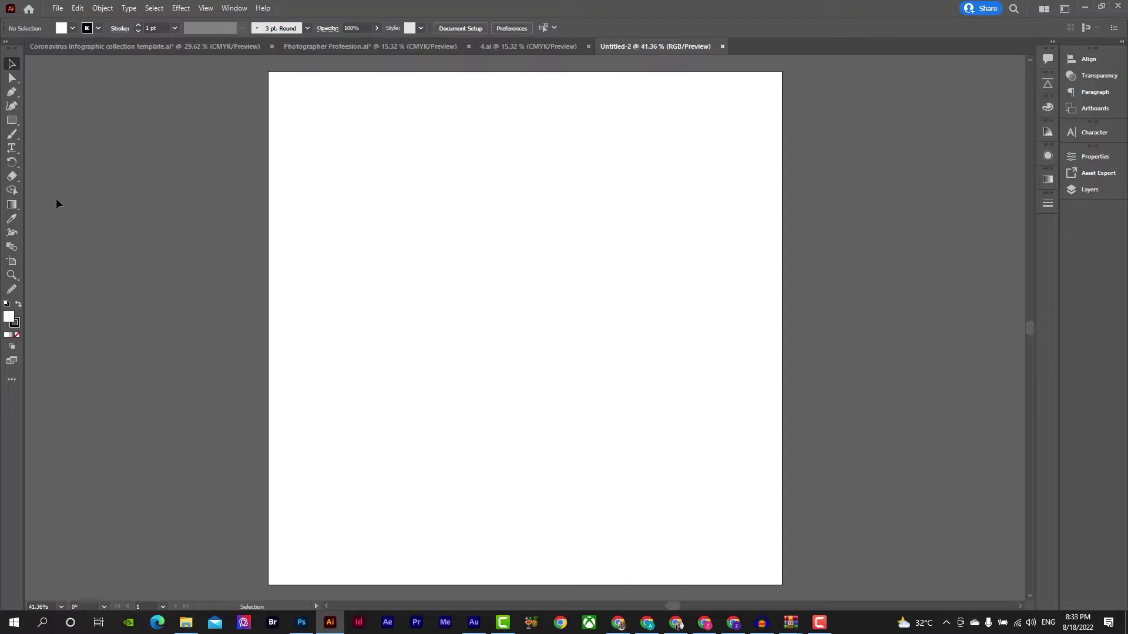
Draw a red-filled rectangle about 552 x 456 px near the middle of the artboard and remove its stroke
left_click(12, 120)
left_click(74, 29)
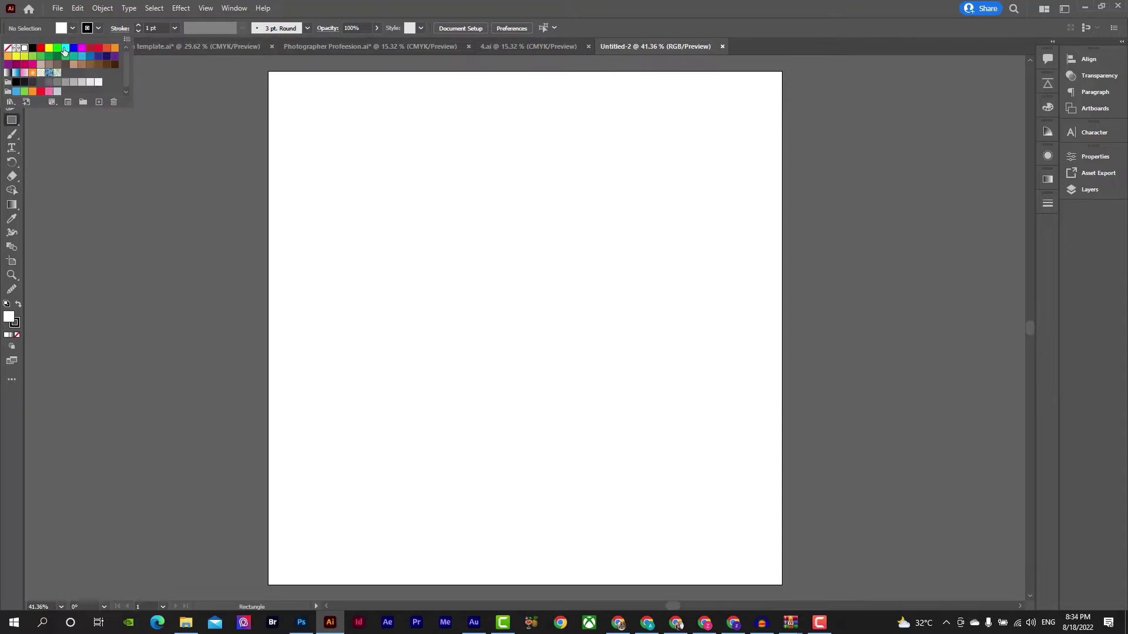
left_click(40, 49)
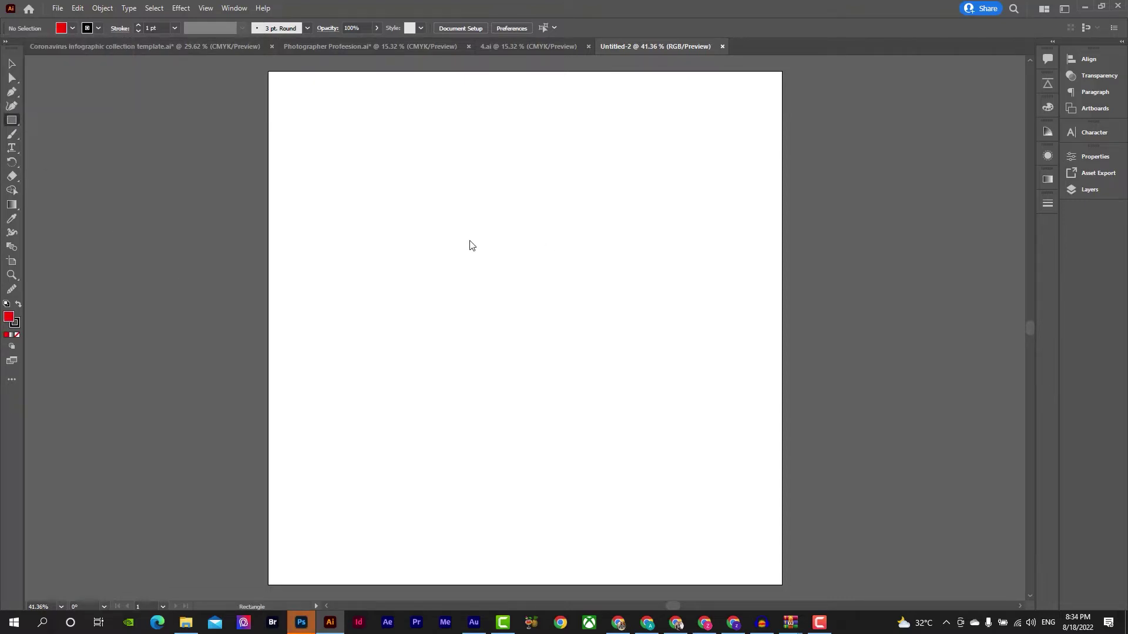
left_click_drag(413, 209, 676, 426)
left_click(98, 28)
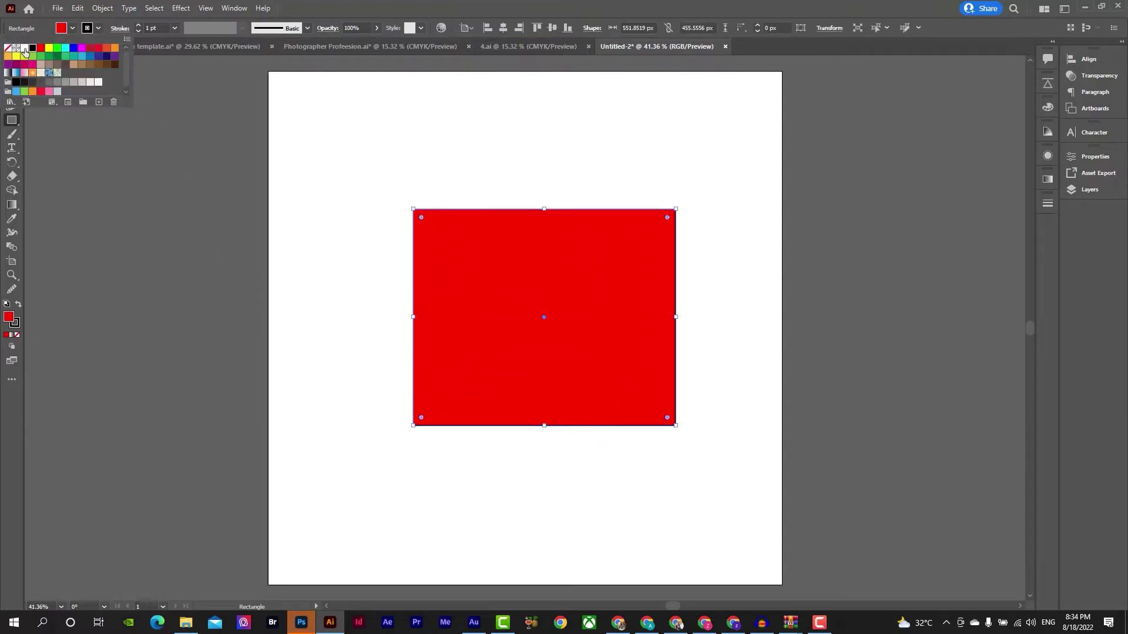
left_click(8, 50)
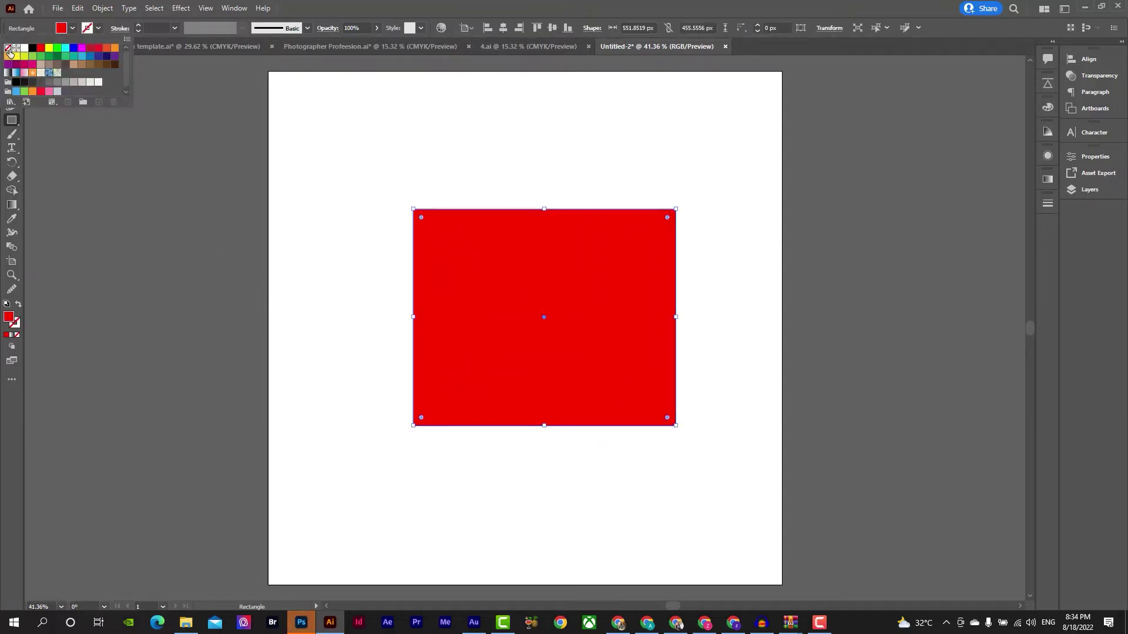
left_click(206, 247)
key("v")
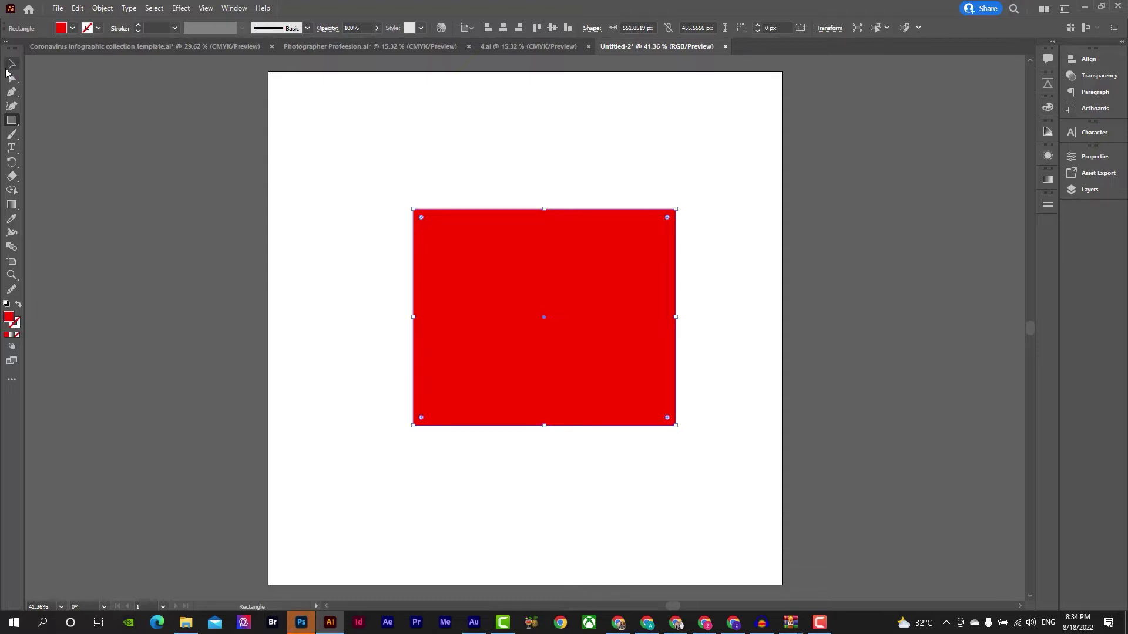
Switch to Photoshop and create a new 1080 x 1080 px RGB document at 300 pixels per inch
left_click(301, 623)
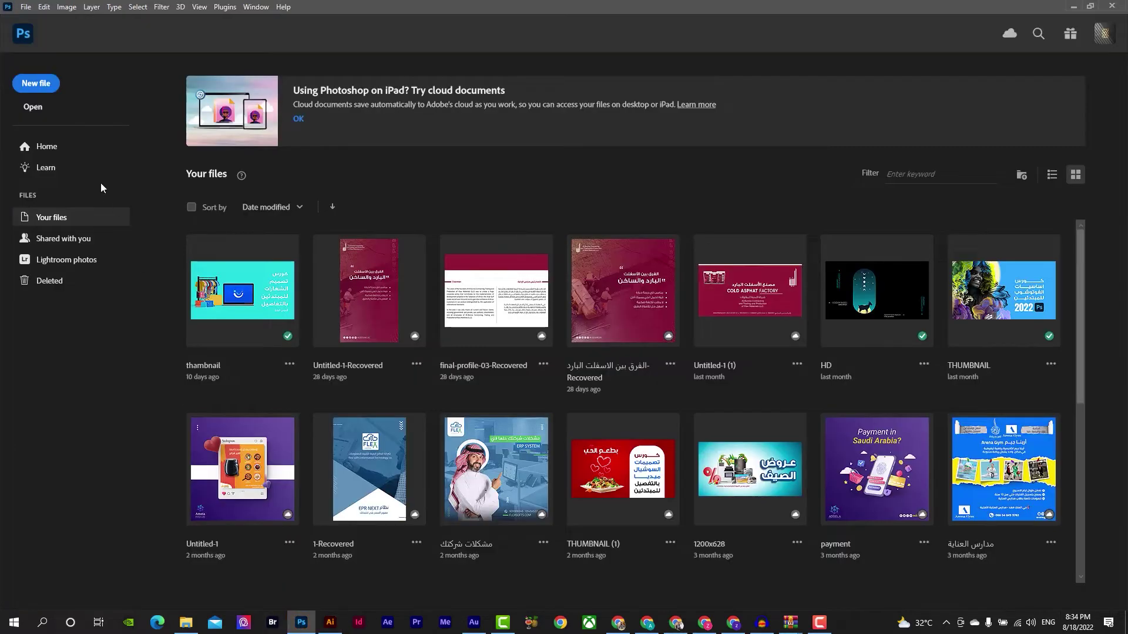
left_click(37, 84)
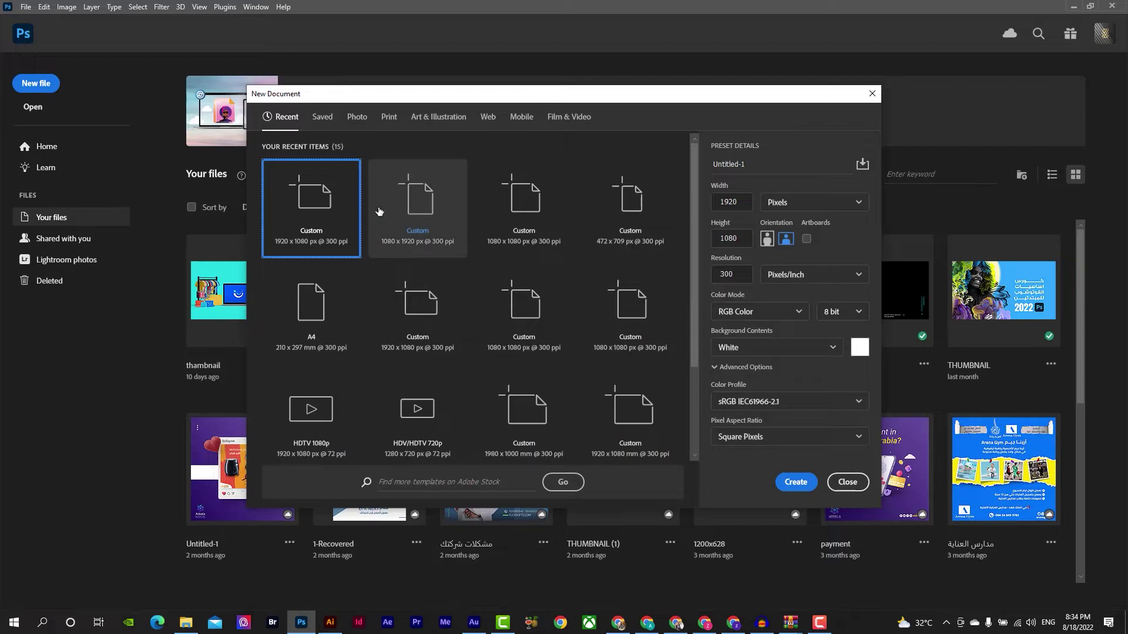
left_click(524, 212)
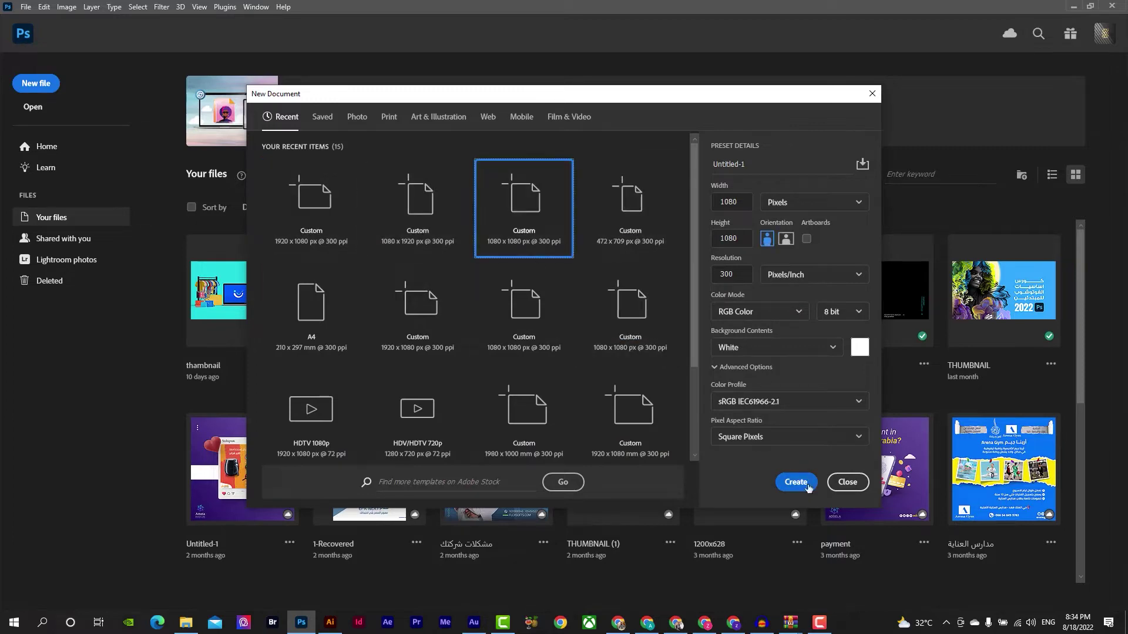
left_click(796, 483)
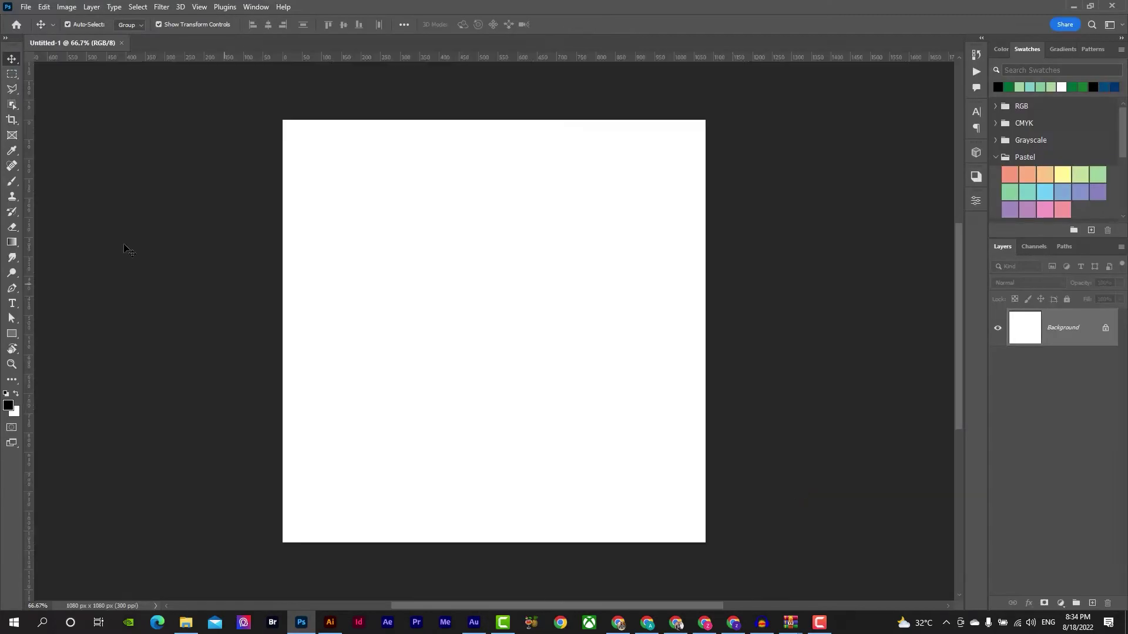
Draw a black rectangle shape about 437 x 382 px near the middle of the canvas
left_click(11, 334)
left_click(406, 241)
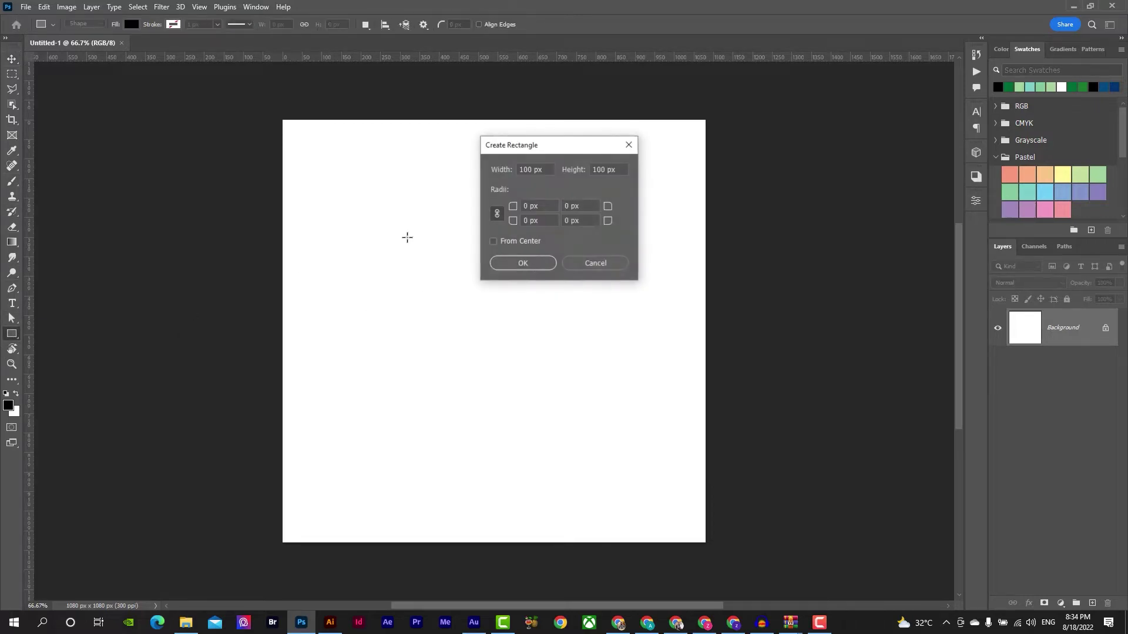
left_click(612, 263)
left_click_drag(415, 226, 587, 375)
left_click(943, 197)
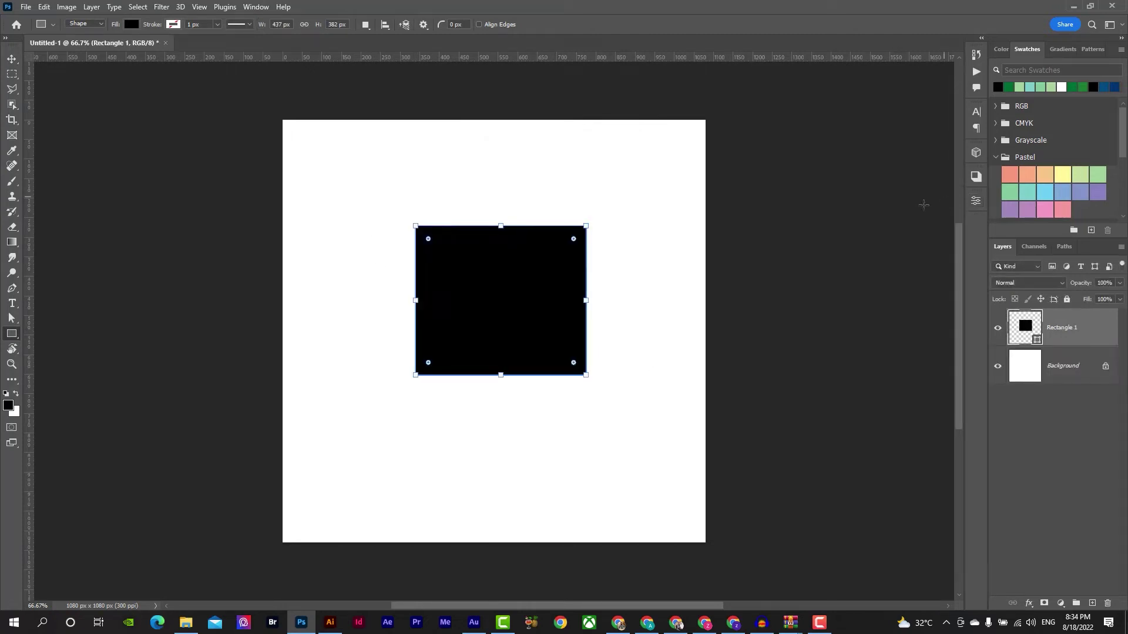
Switch to Illustrator and examine the red rectangle's left edge at 64000% magnification
left_click(335, 628)
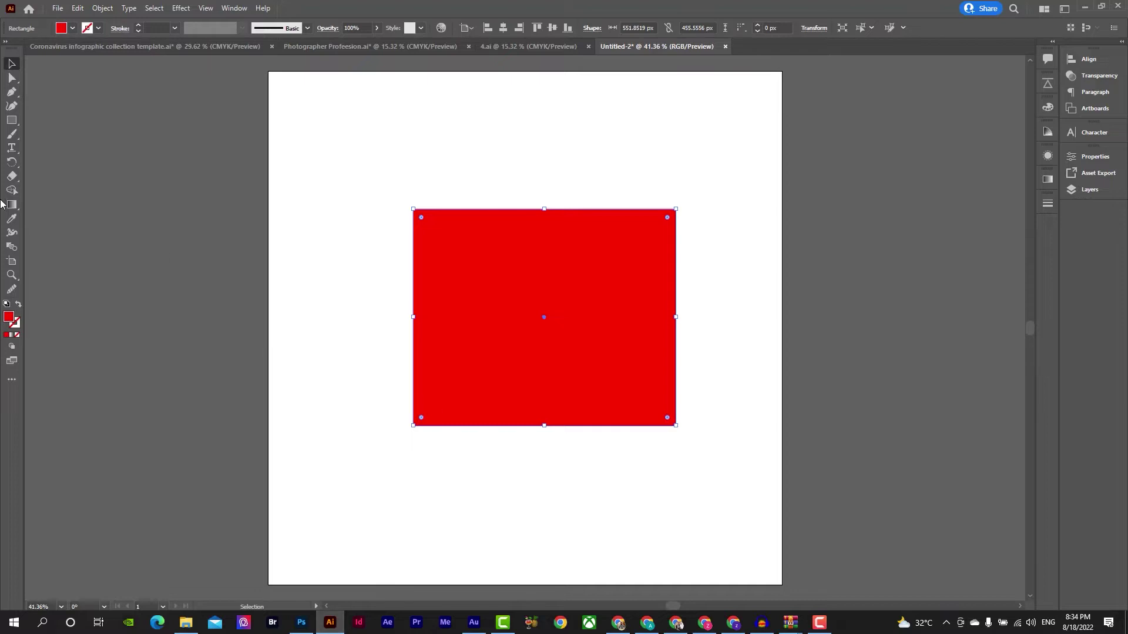
left_click(13, 276)
left_click_drag(395, 269, 304, 280)
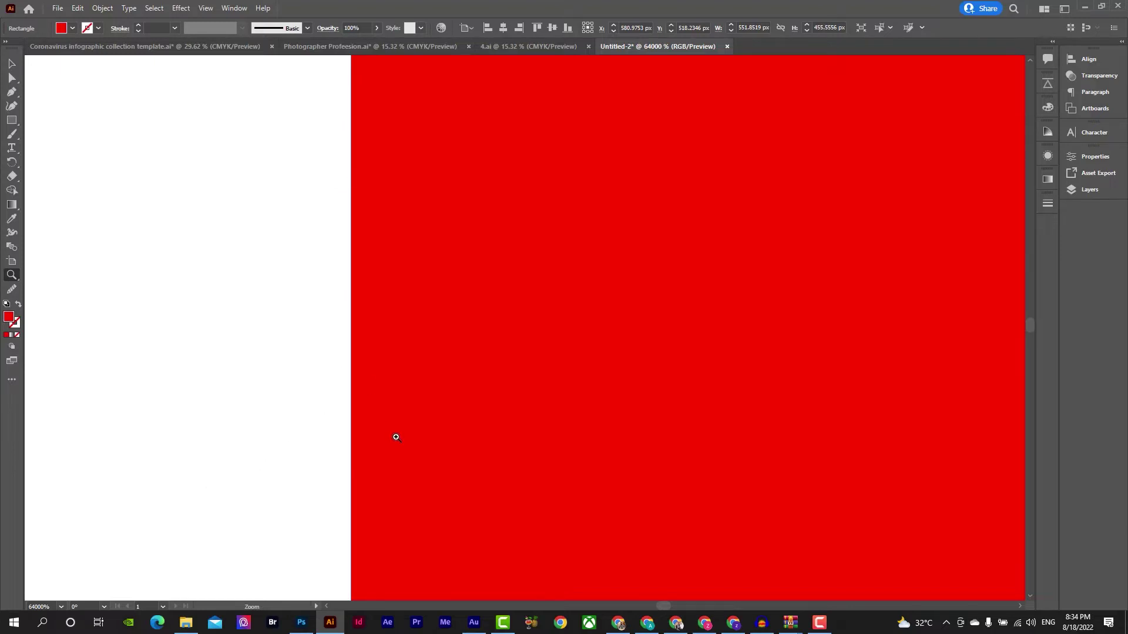
Switch to Photoshop and examine the black rectangle's left edge and pixel structure at 12800% magnification
left_click(302, 623)
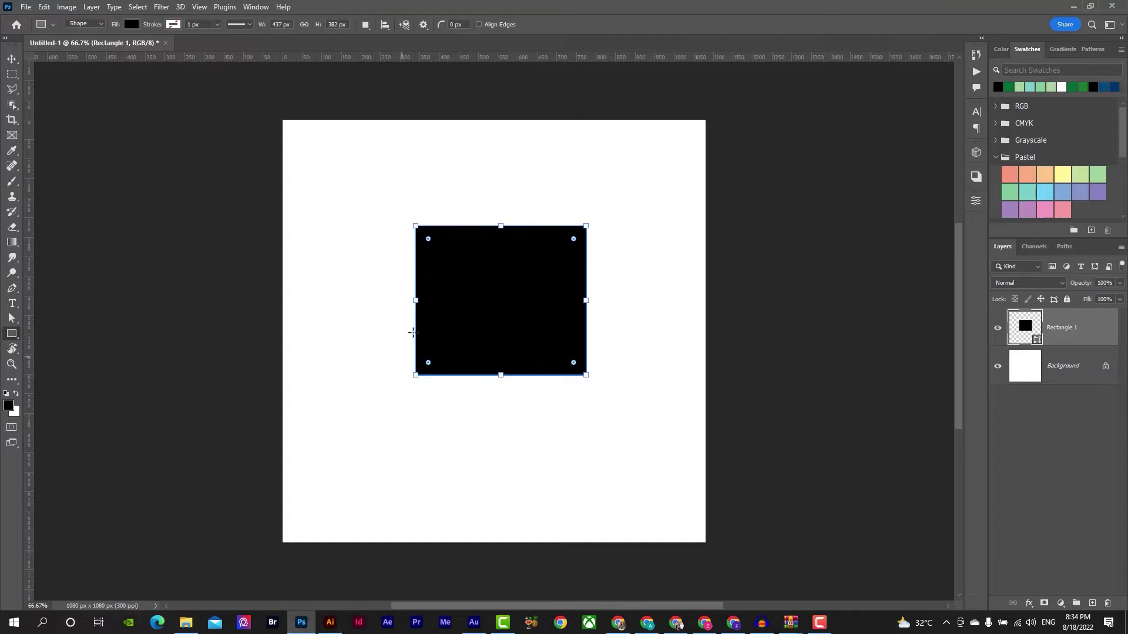
left_click(12, 364)
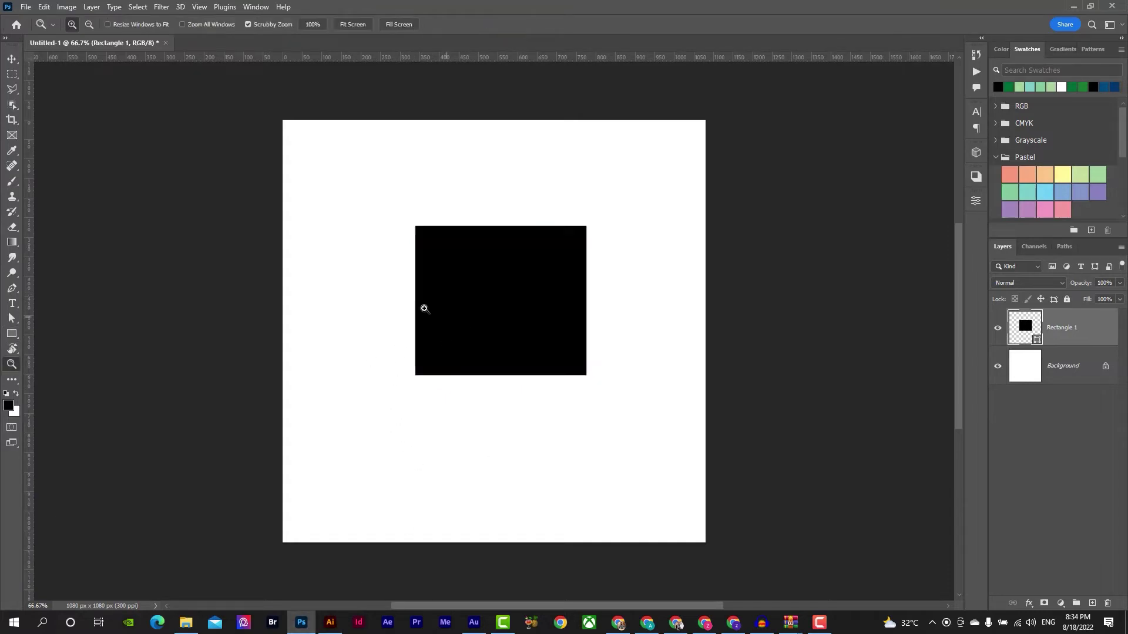
scroll(425, 274, "up", 1)
left_click_drag(425, 274, 574, 386)
left_click_drag(429, 607, 436, 611)
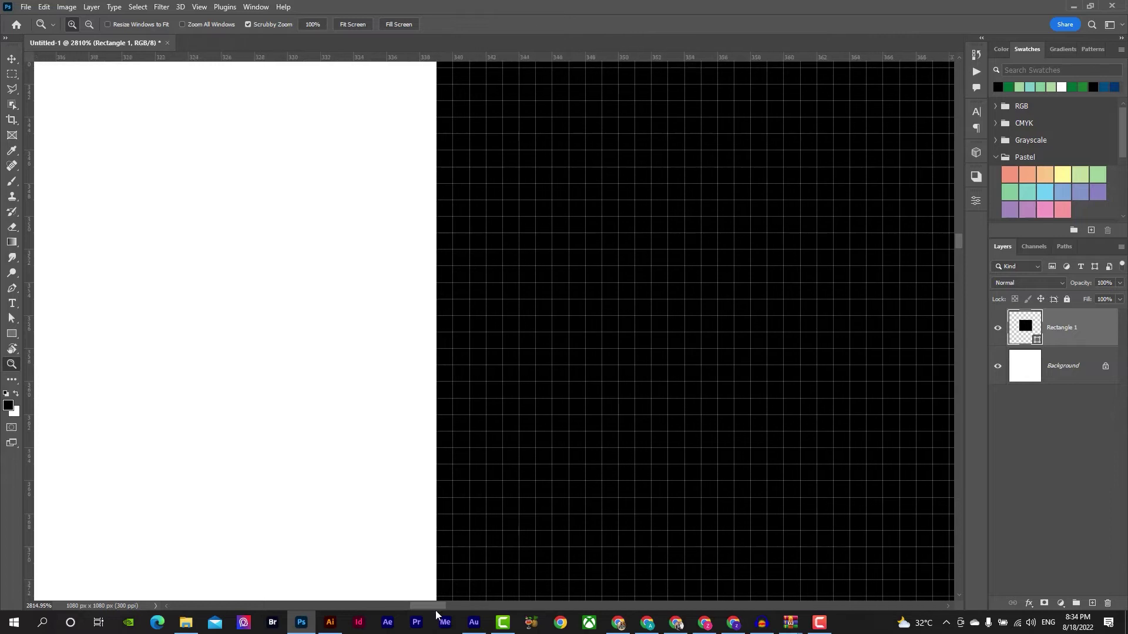
left_click_drag(484, 339, 555, 368)
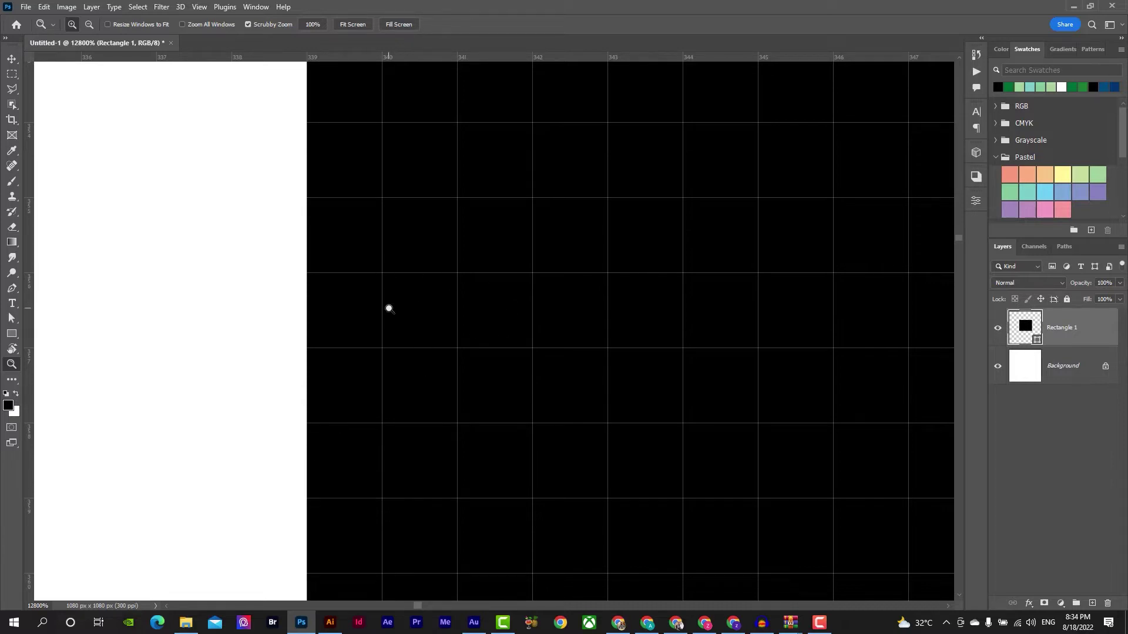
Switch back to Illustrator and delete the red rectangle from the artboard
left_click(334, 628)
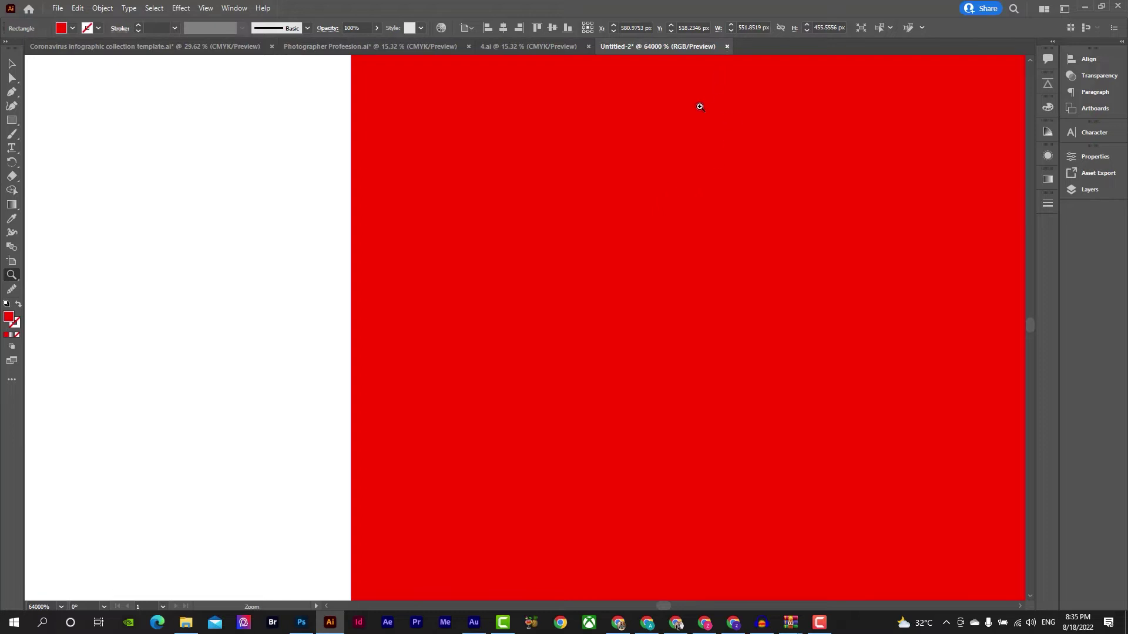
key("ctrl+0")
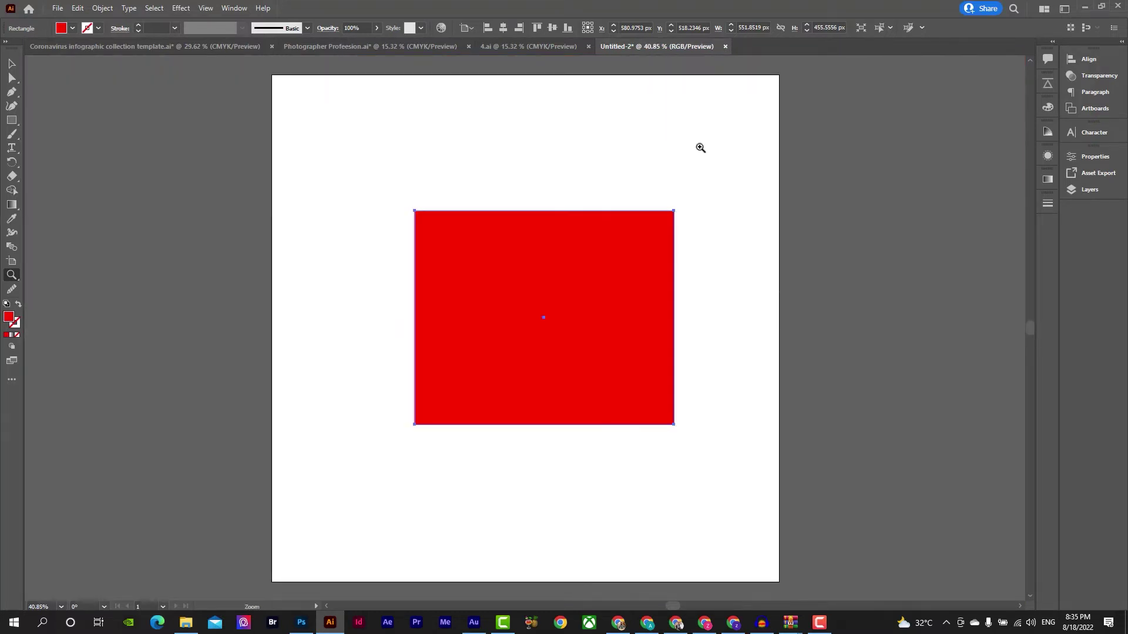
key("v")
left_click(702, 270)
left_click(632, 270)
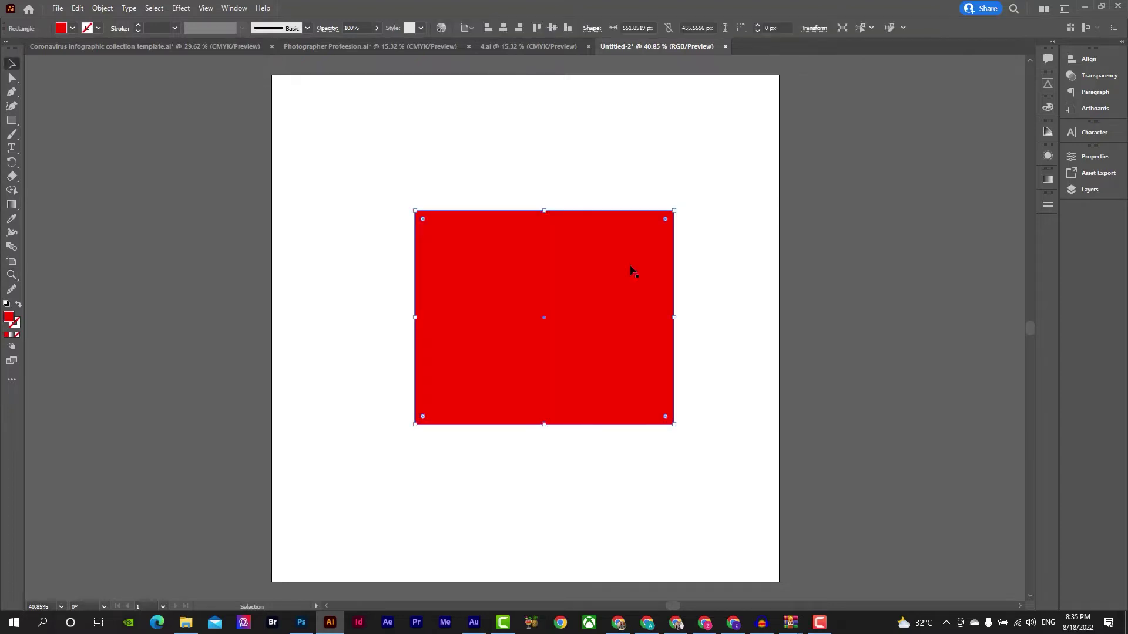
key("Delete")
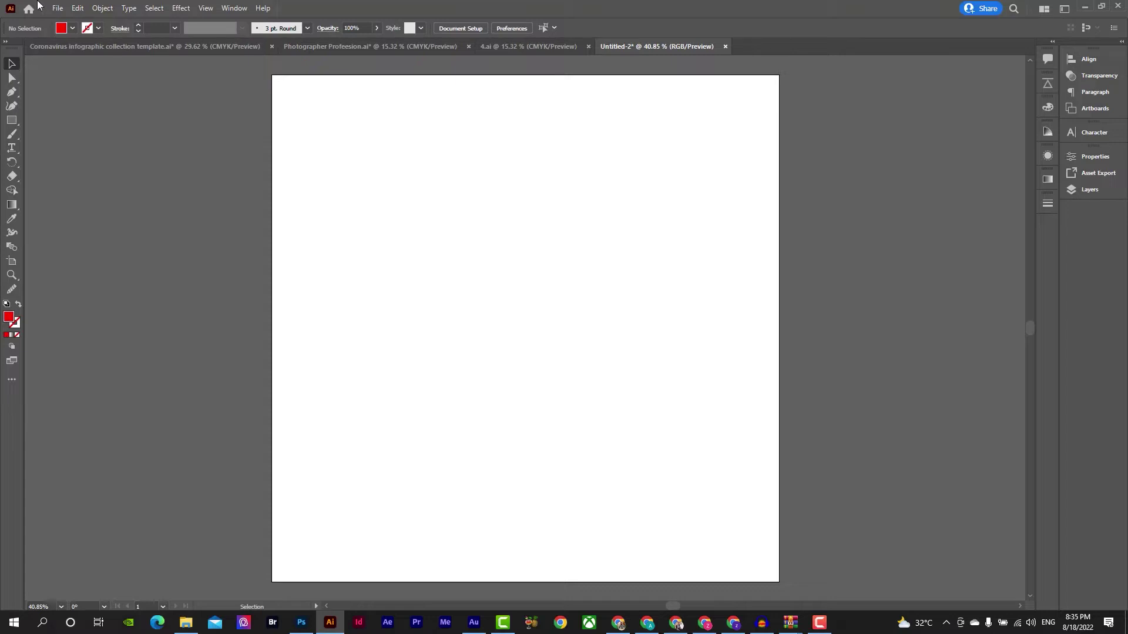
Close 4.ai, Photographer Profeesion.ai and the Coronavirus infographic template without saving changes, keeping only the new document open
left_click(58, 8)
left_click(402, 150)
left_click(555, 45)
left_click(588, 47)
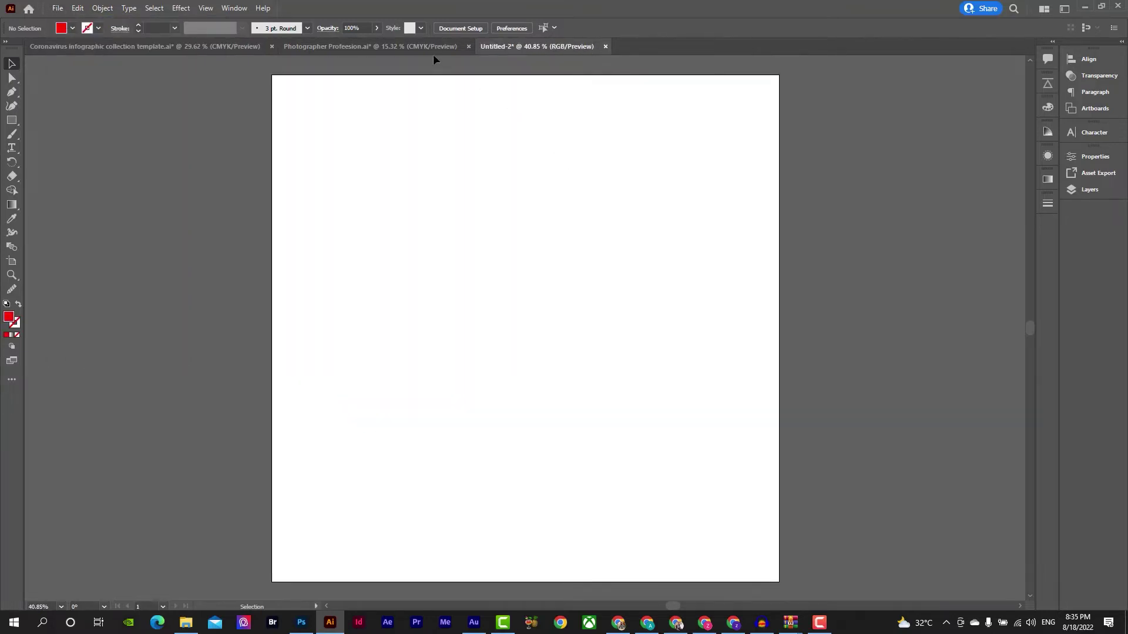
left_click(432, 53)
left_click(468, 47)
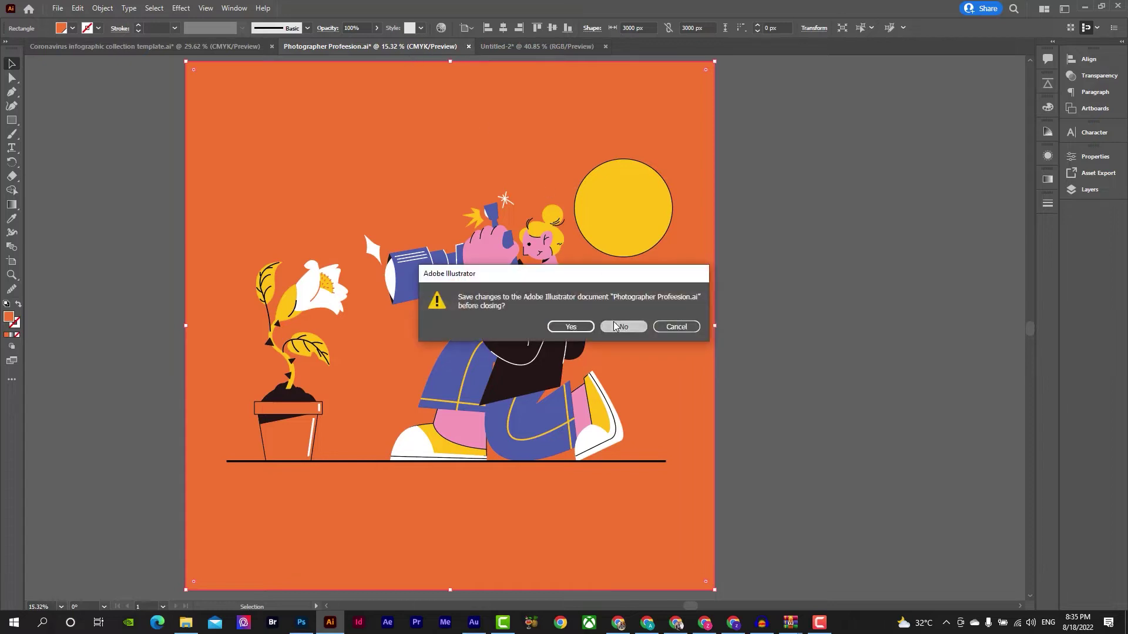
left_click(624, 325)
left_click(161, 42)
left_click(271, 46)
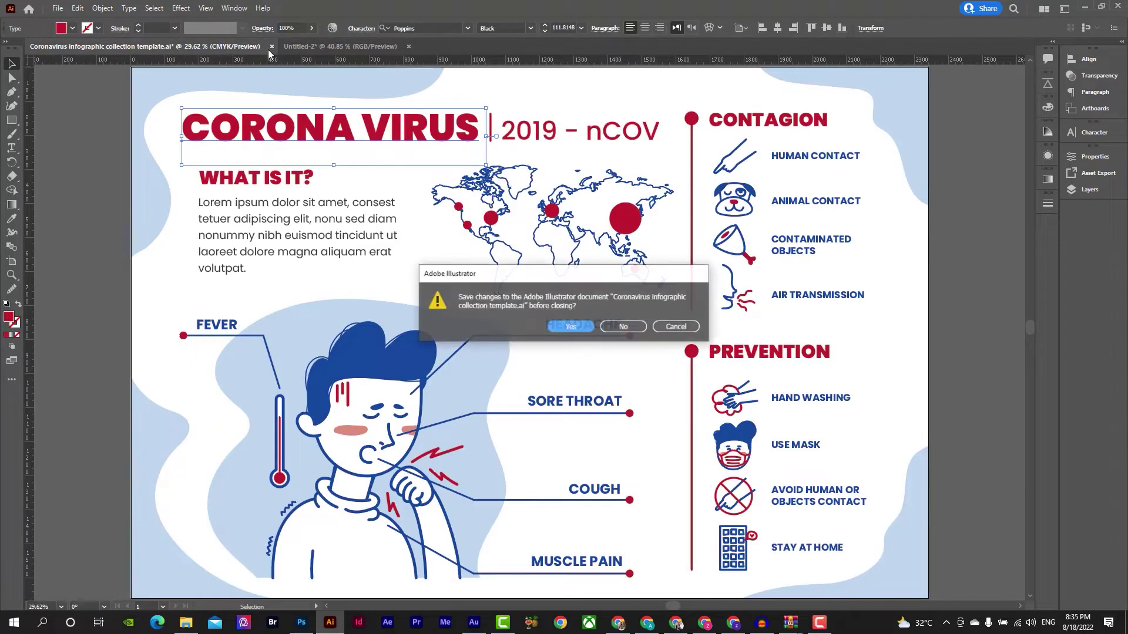
left_click(605, 328)
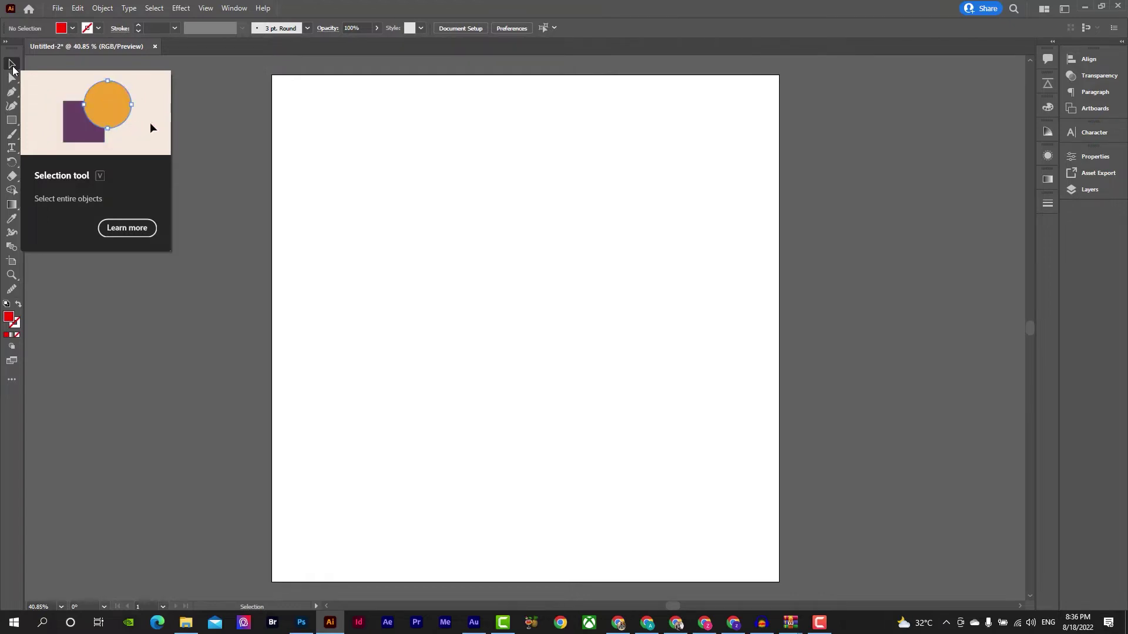
Draw a red rectangle without stroke, about 346 x 260 px, slightly above the middle of the artboard
left_click(13, 121)
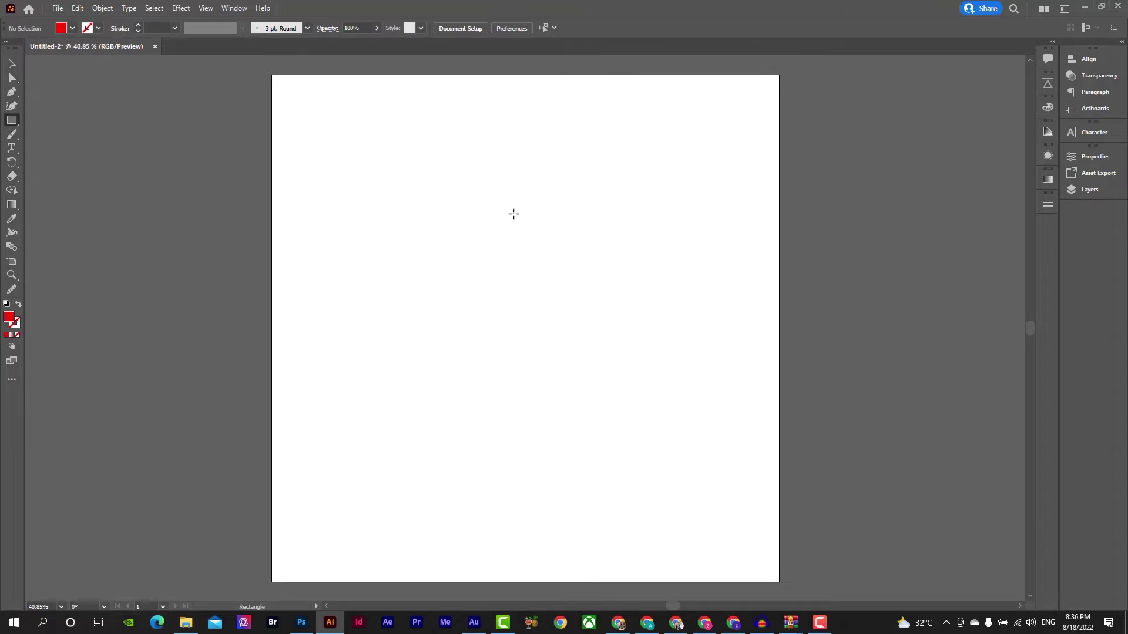
left_click_drag(419, 233, 581, 354)
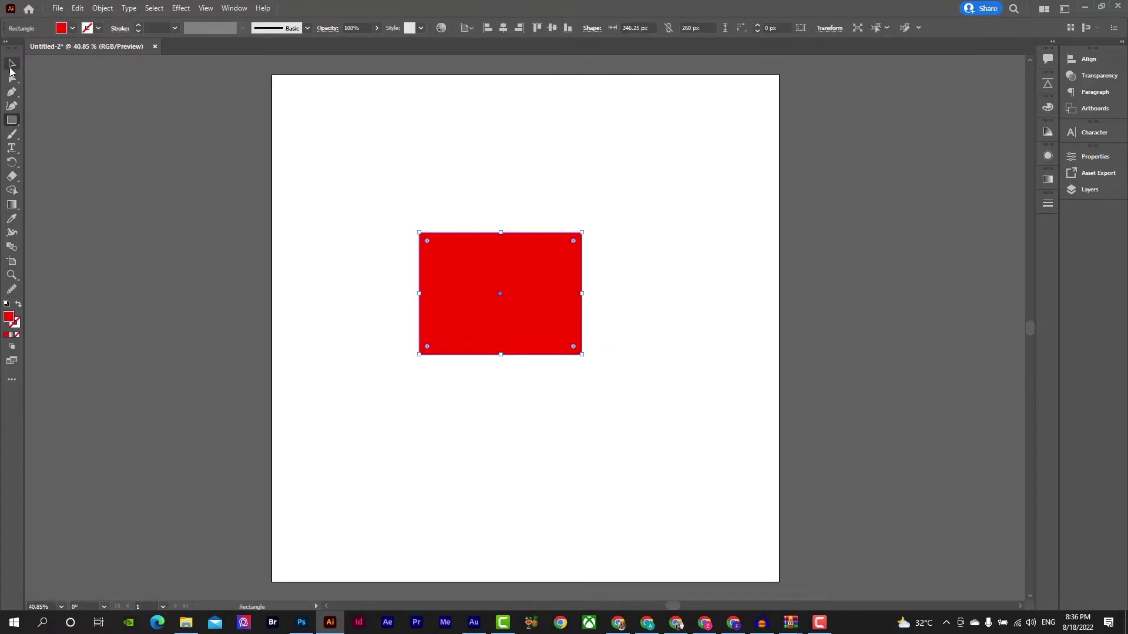
Select the red rectangle, move it up and then back toward the artboard's middle, and delete it
left_click(12, 64)
left_click(418, 183)
left_click(498, 288)
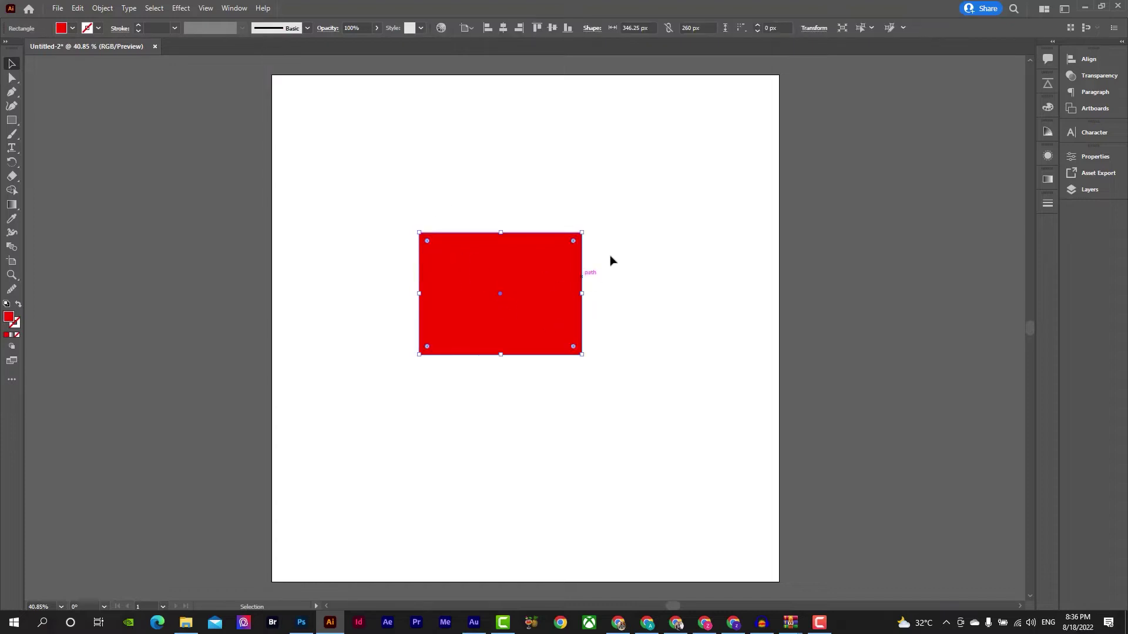
left_click(558, 202)
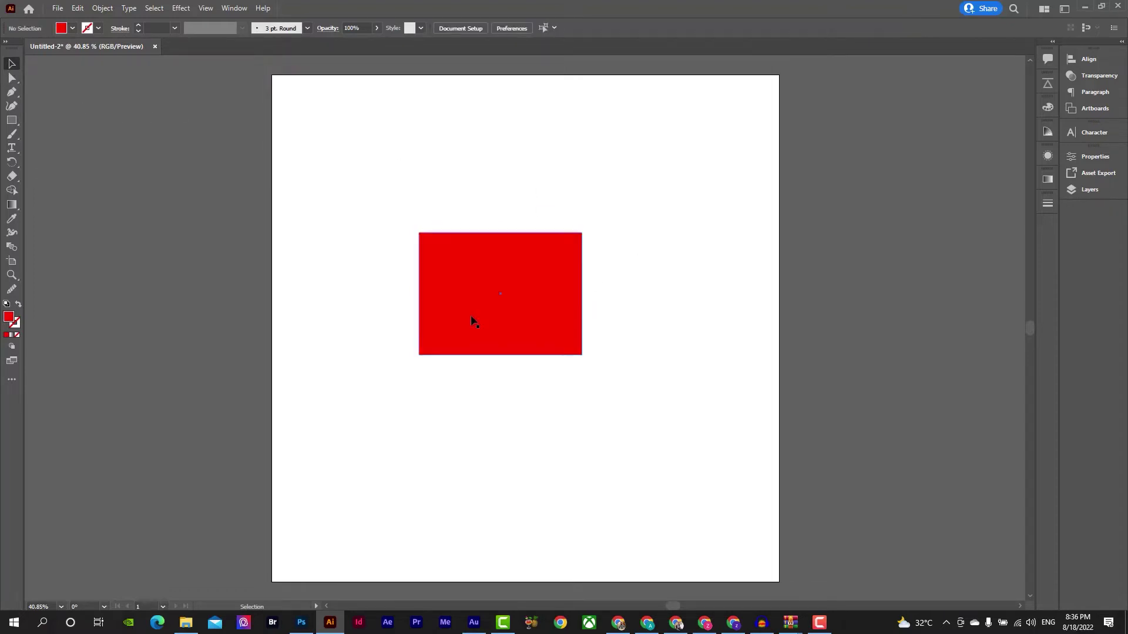
left_click_drag(486, 337, 492, 223)
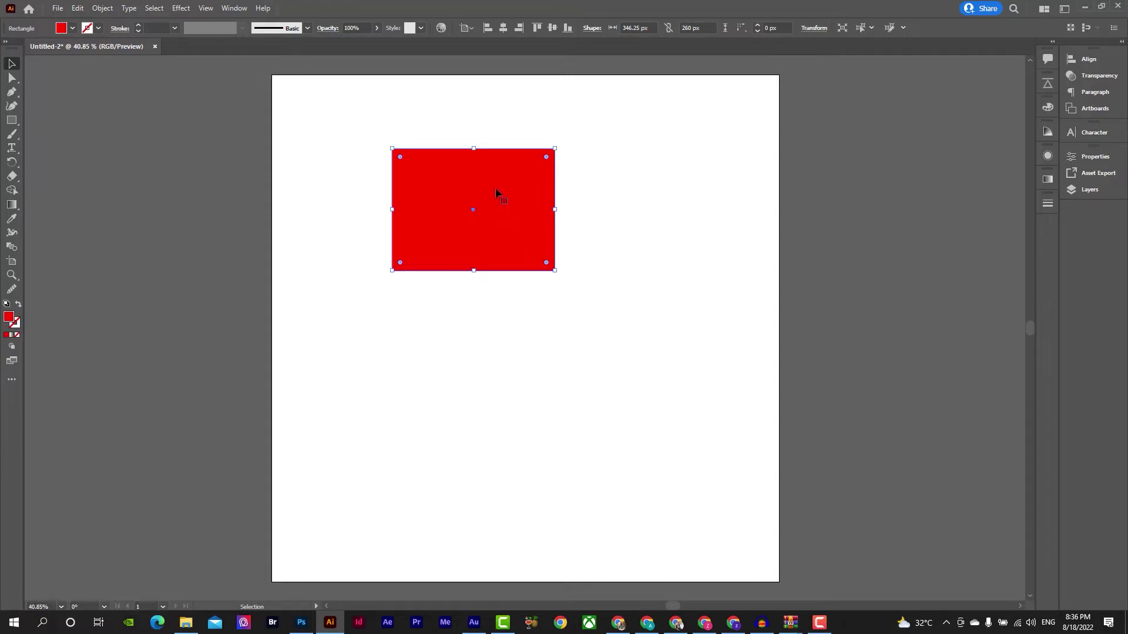
left_click_drag(496, 188, 569, 267)
key("Delete")
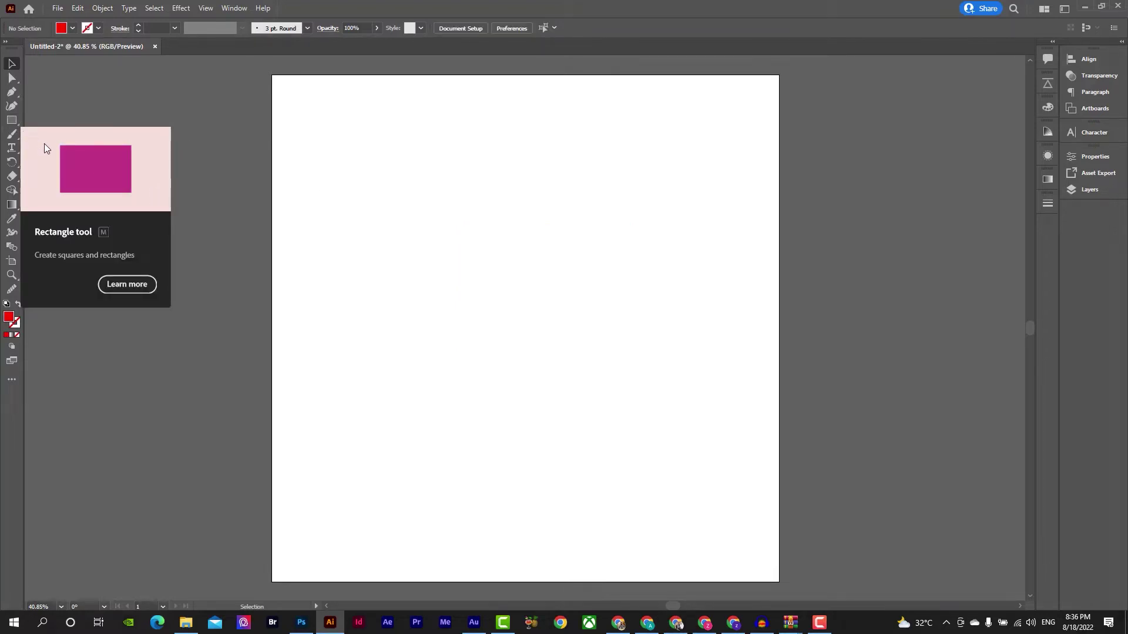
Draw a red rectangle about 384 x 233 px in the artboard's upper left and a square about 309 px wide below it
left_click(12, 121)
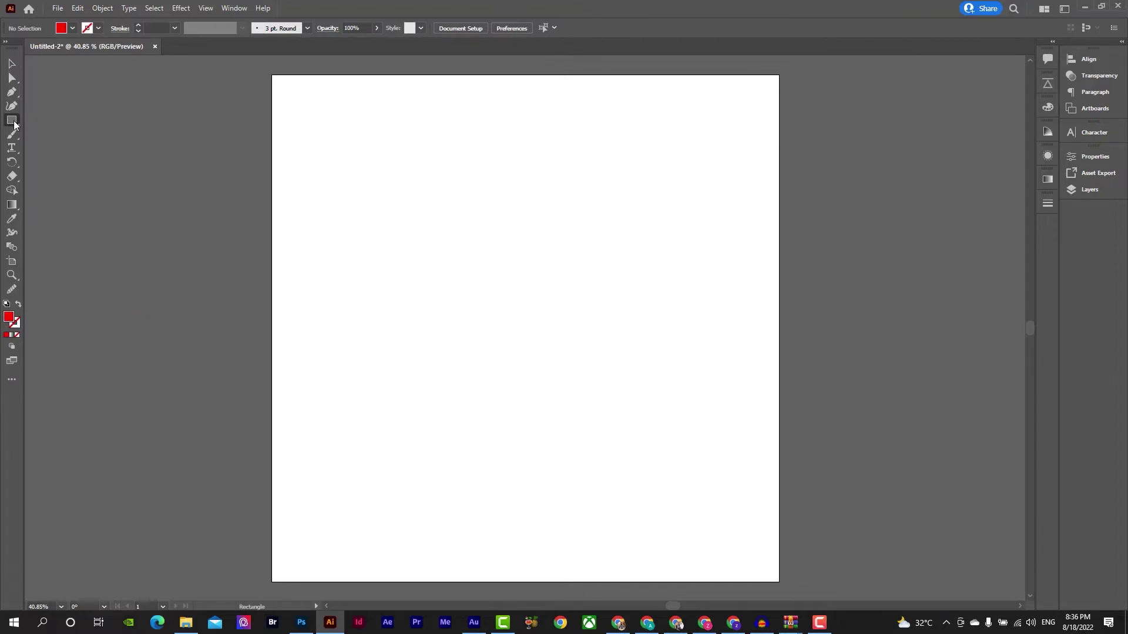
mouse_move(324, 134)
left_mouse_down()
mouse_move(435, 214)
mouse_move(504, 242)
left_mouse_up()
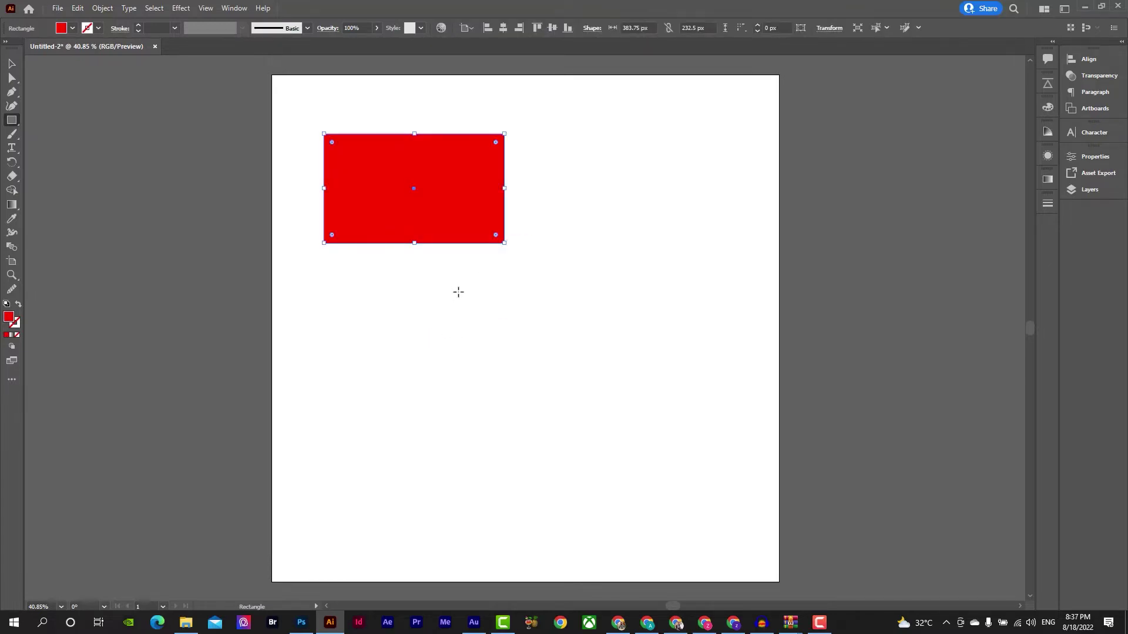
left_click_drag(390, 290, 492, 457)
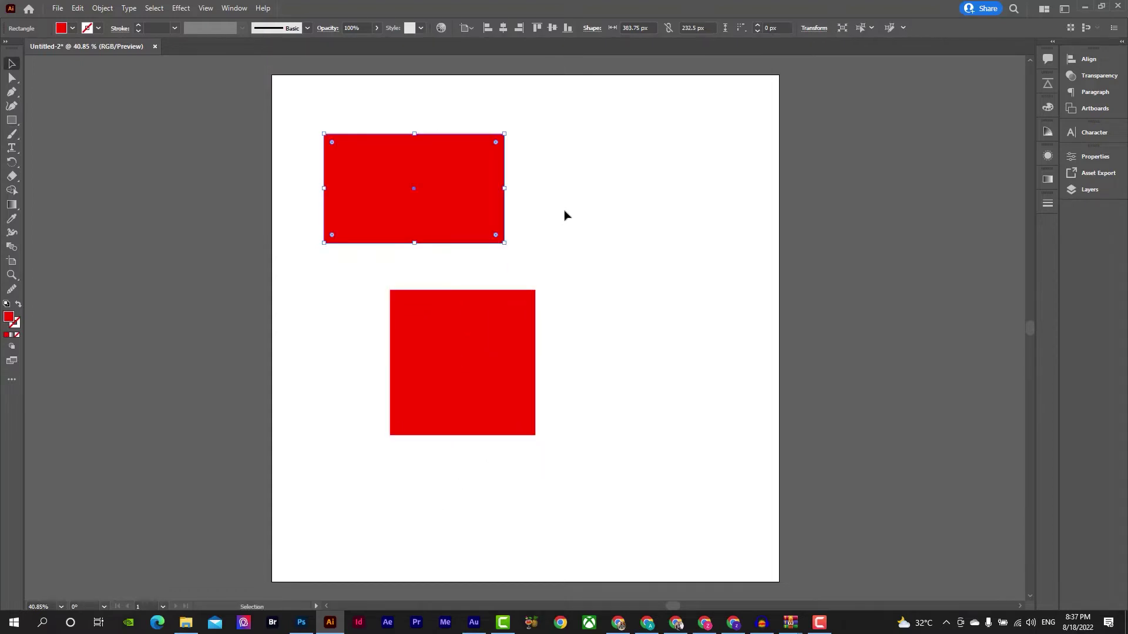
Delete the upper red rectangle, keeping only the square
left_click_drag(562, 195, 446, 226)
key("Delete")
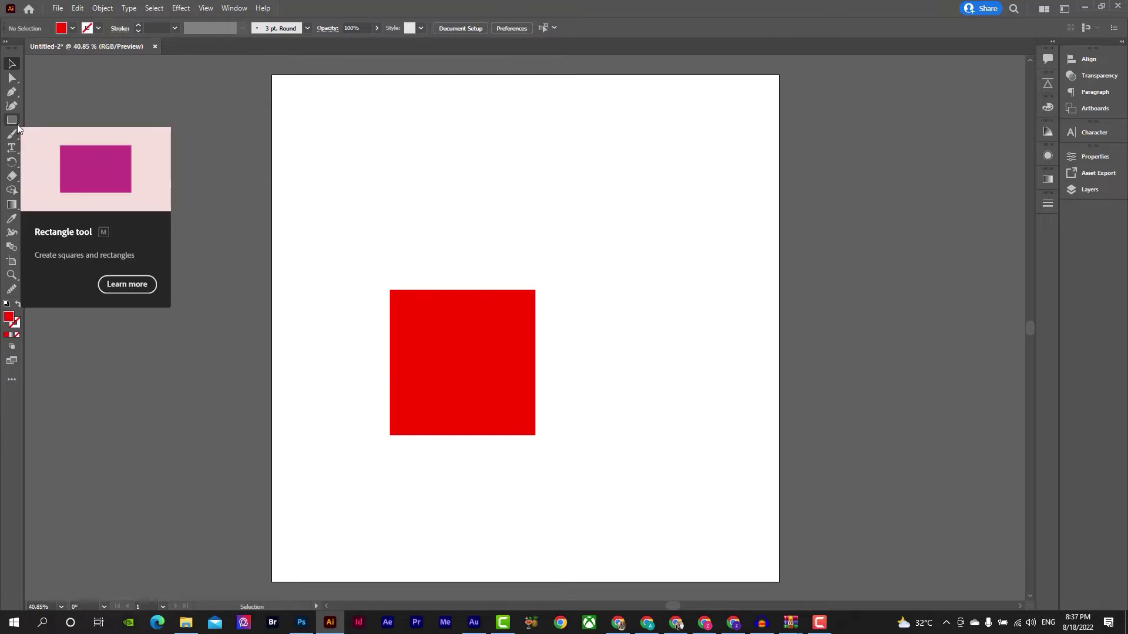
Draw a red circle about 256 px wide above the square, move it aside and delete it
left_click_drag(16, 125, 57, 123)
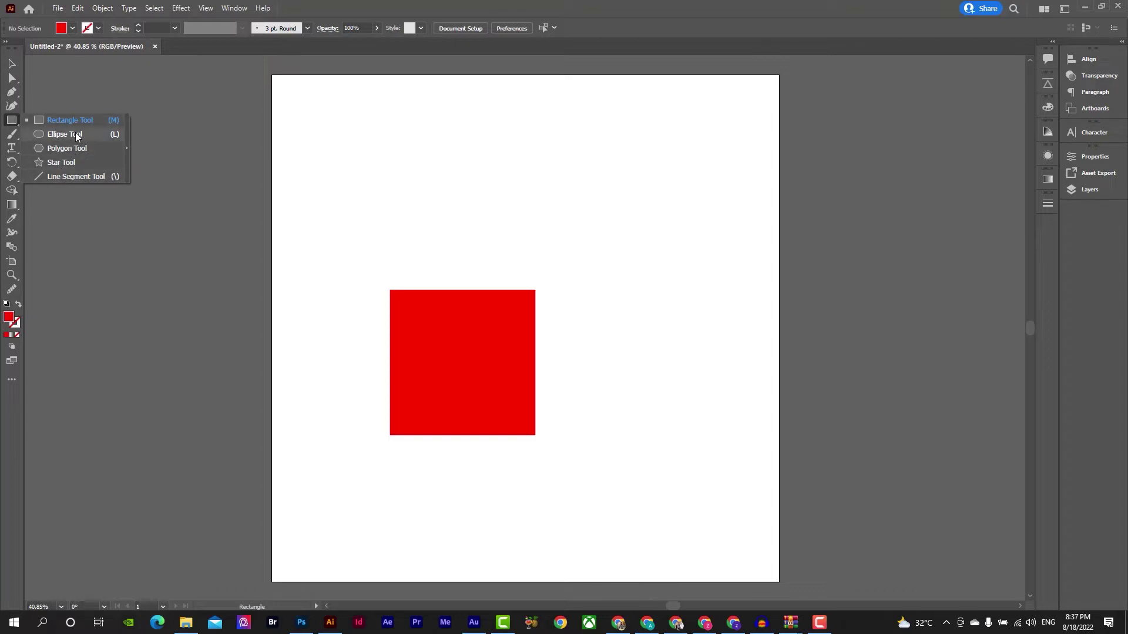
left_click(65, 134)
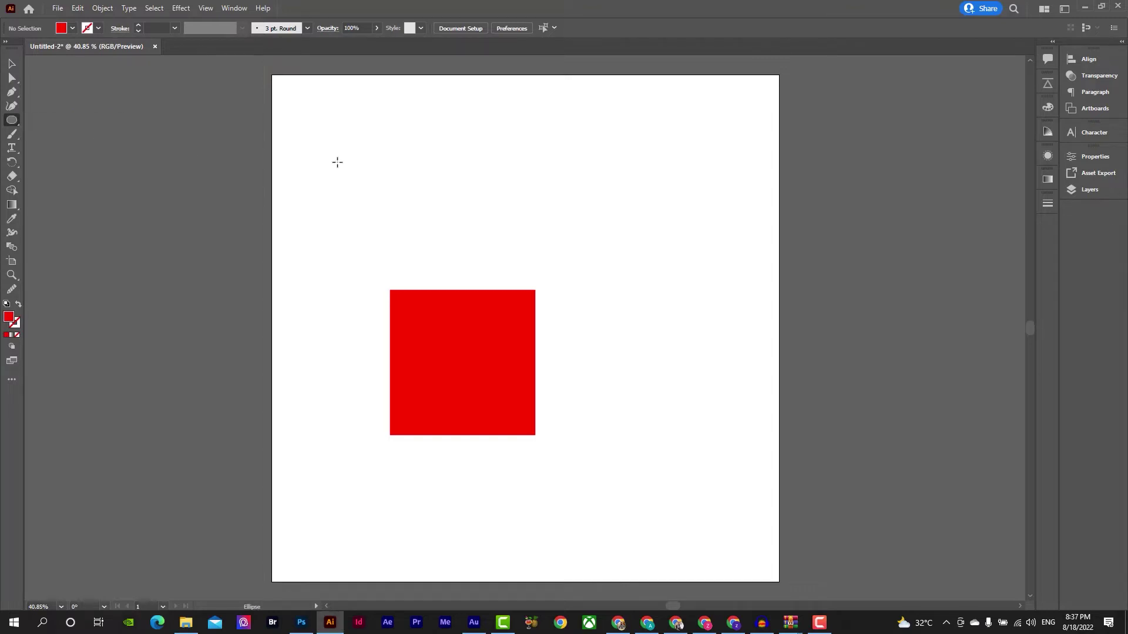
left_click_drag(429, 130, 550, 249)
key("v")
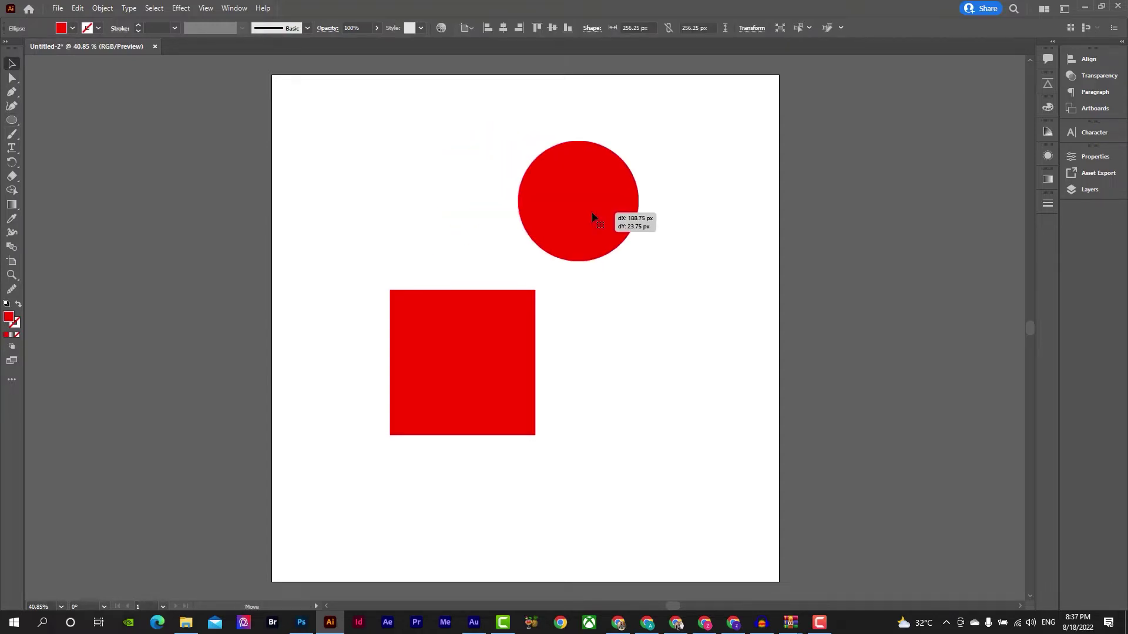
key("Delete")
Draw a red circle about 311 px wide in the artboard's upper-left corner and move the square beneath it
left_click(16, 121)
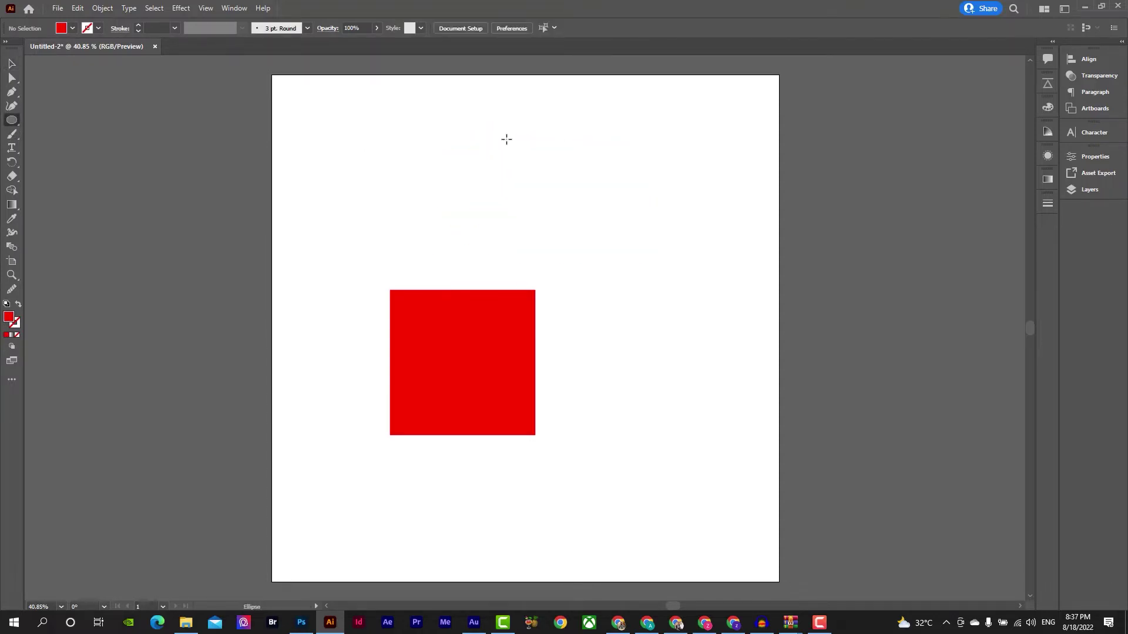
mouse_move(433, 134)
left_mouse_down()
mouse_move(614, 259)
mouse_move(650, 188)
mouse_move(652, 221)
mouse_move(703, 239)
mouse_move(556, 208)
mouse_move(589, 253)
mouse_move(579, 256)
mouse_move(421, 200)
left_mouse_up()
key("v")
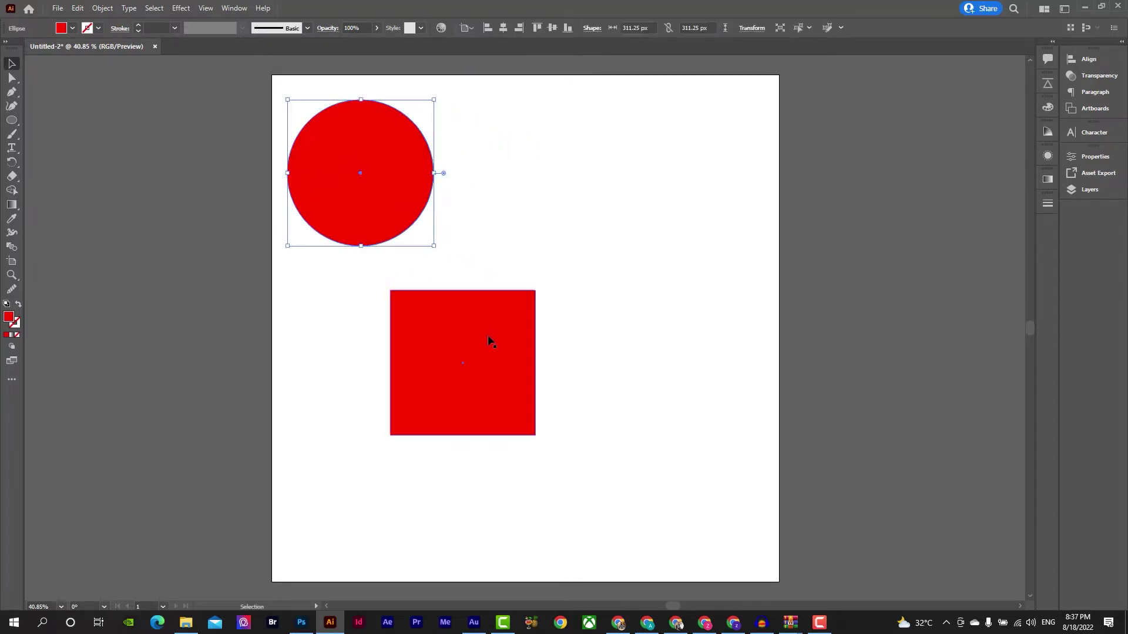
left_click_drag(491, 342, 406, 352)
Draw a red hexagon about 481 x 416 px with the Polygon tool and move it to the right of the circle and square
left_click(12, 120)
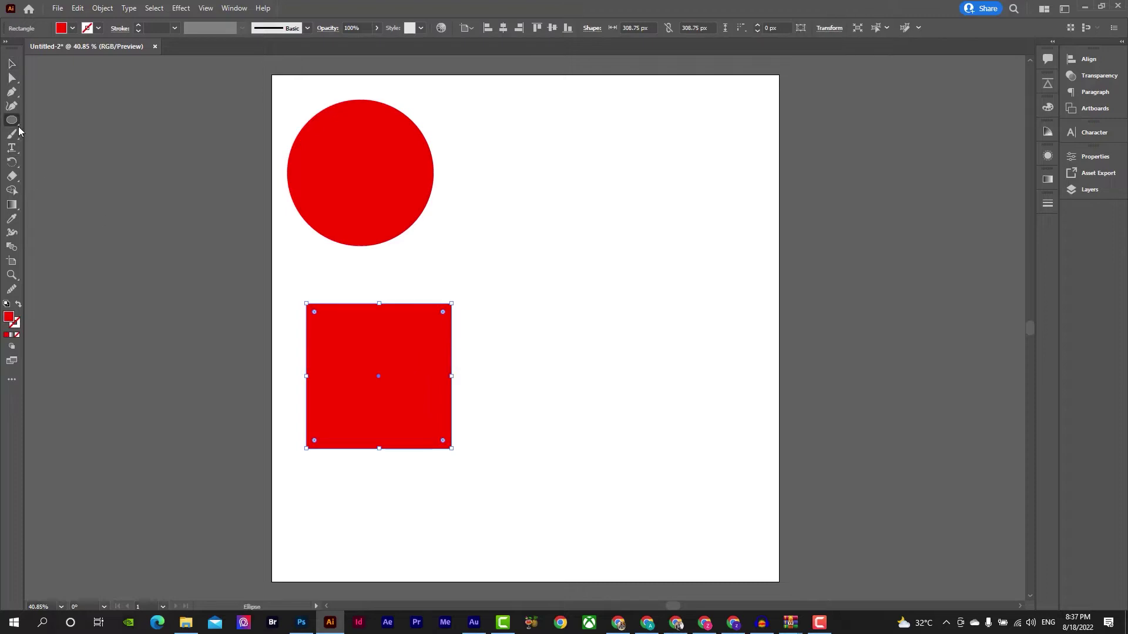
left_click(12, 120)
left_click(67, 149)
left_click_drag(543, 229, 592, 331)
key("v")
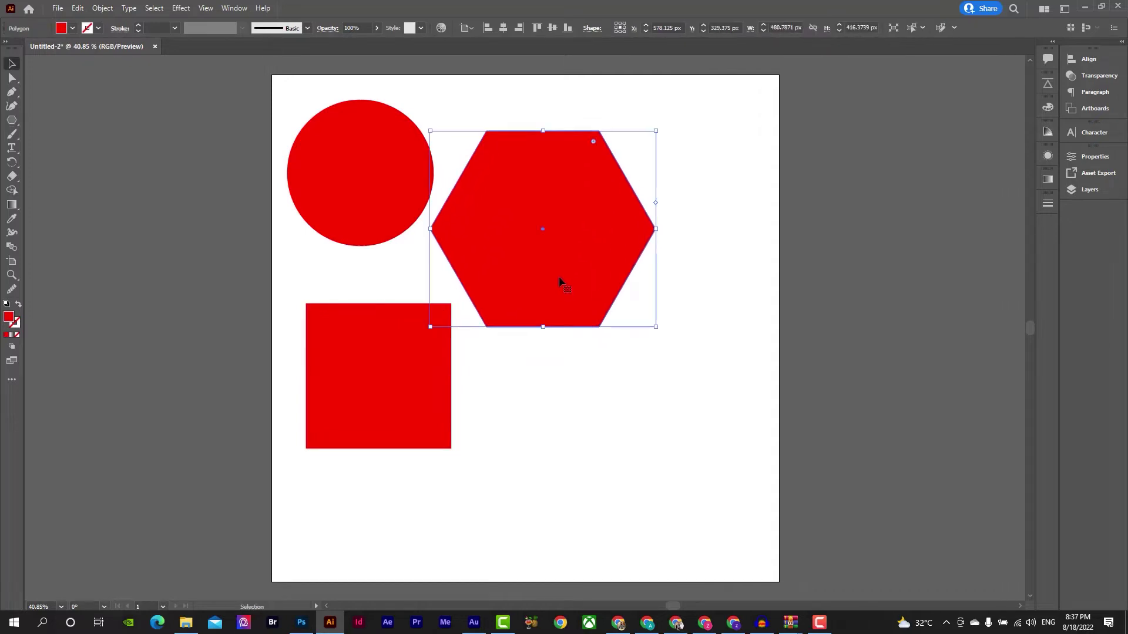
left_click_drag(562, 284, 660, 360)
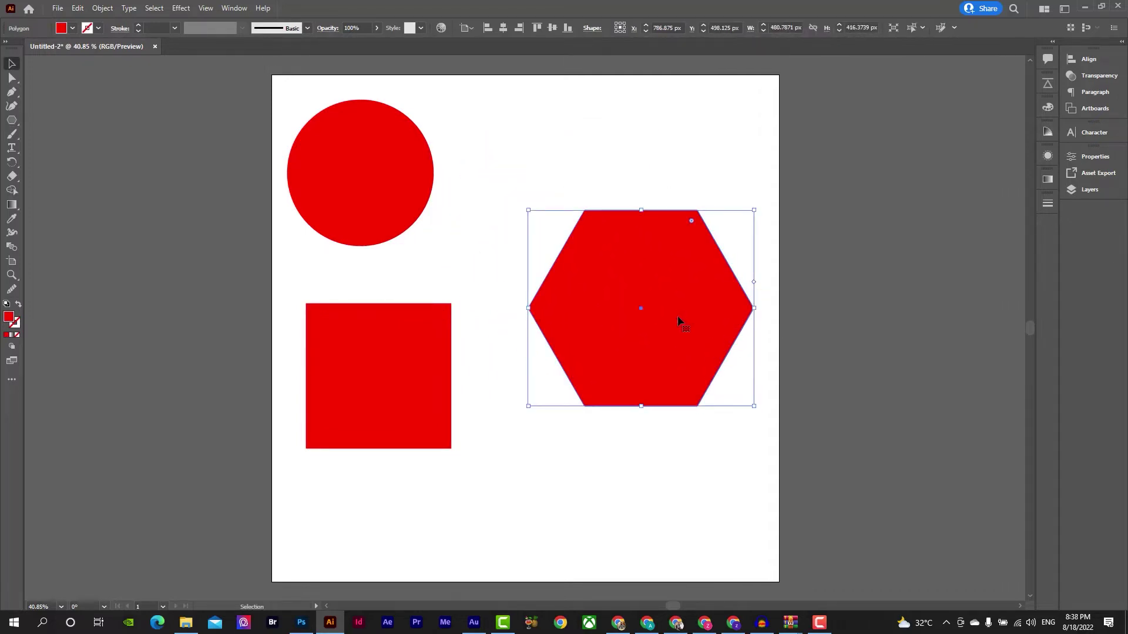
left_click_drag(677, 317, 668, 329)
left_click(131, 111)
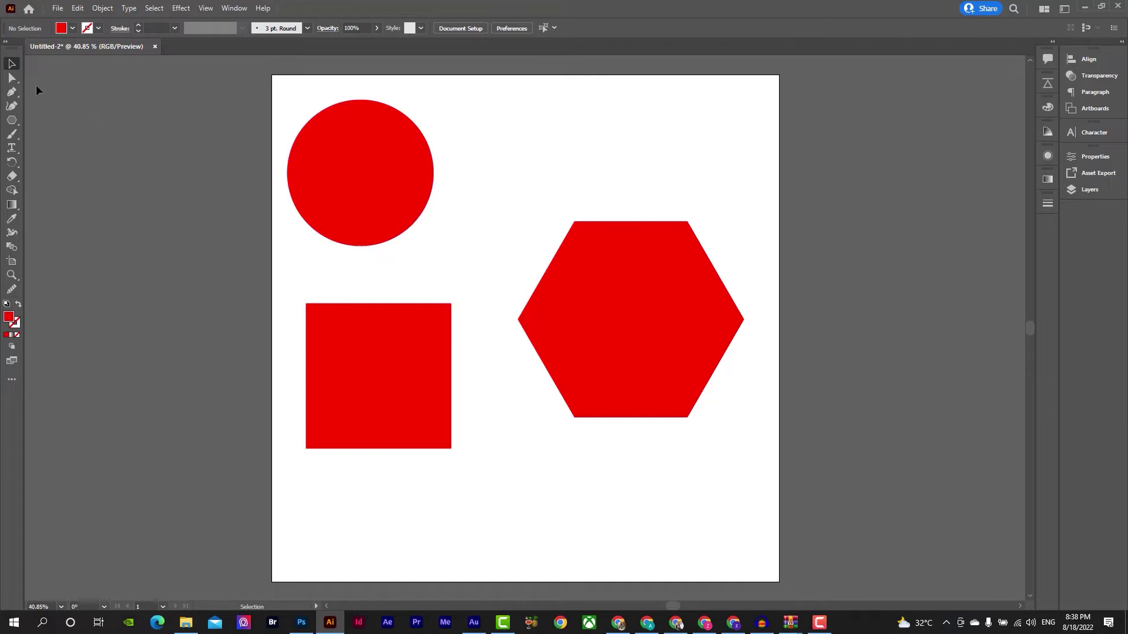
Scale the hexagon down proportionally to about 417 x 361 px, keeping its lower-left corner in place
left_click(614, 282)
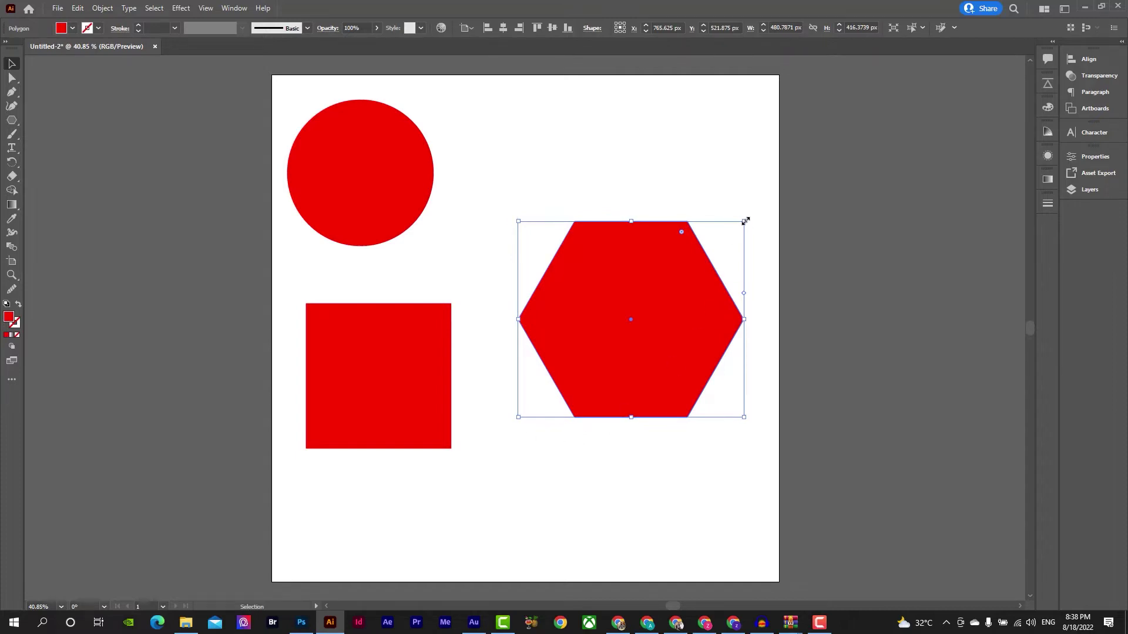
left_click_drag(744, 220, 714, 247)
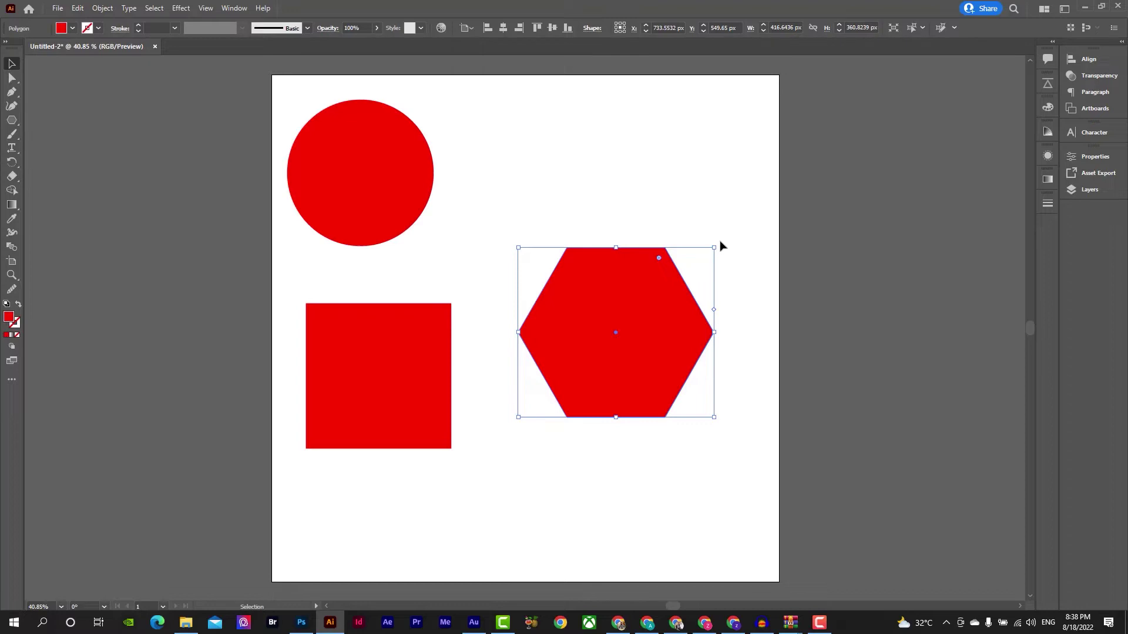
Try further resizing of the hexagon from its upper-right corner, undo it and deselect the shape
left_click_drag(723, 245, 547, 325)
key("ctrl+z")
left_click_drag(720, 247, 686, 216)
left_click(642, 209)
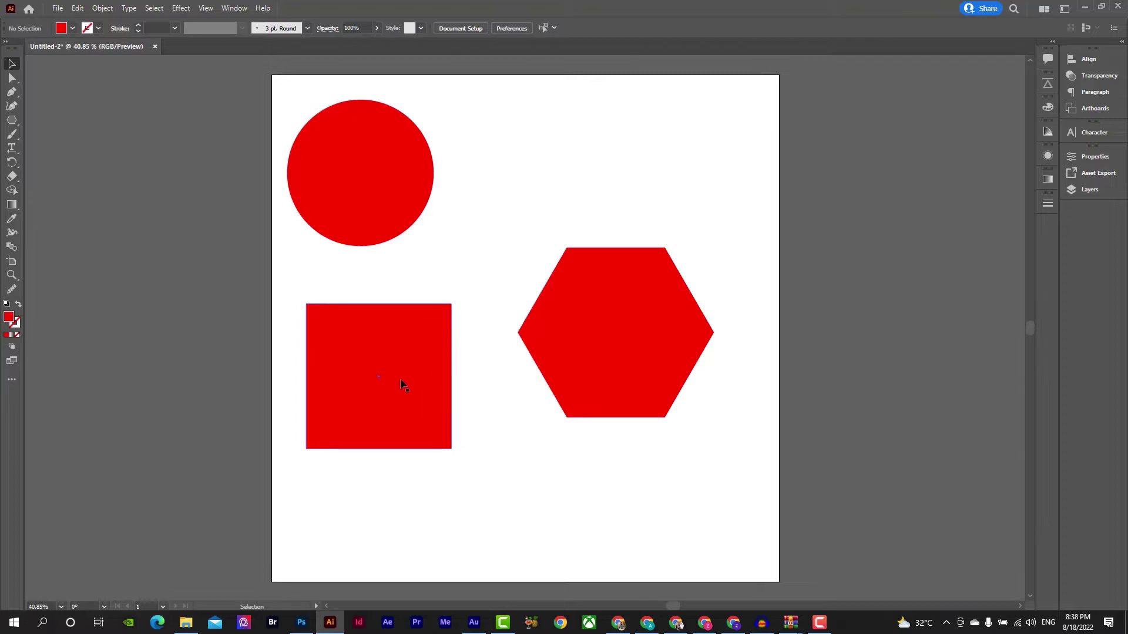
Resize the red square by its side handles into a rectangle of 230 x 132.5 px
left_click(420, 382)
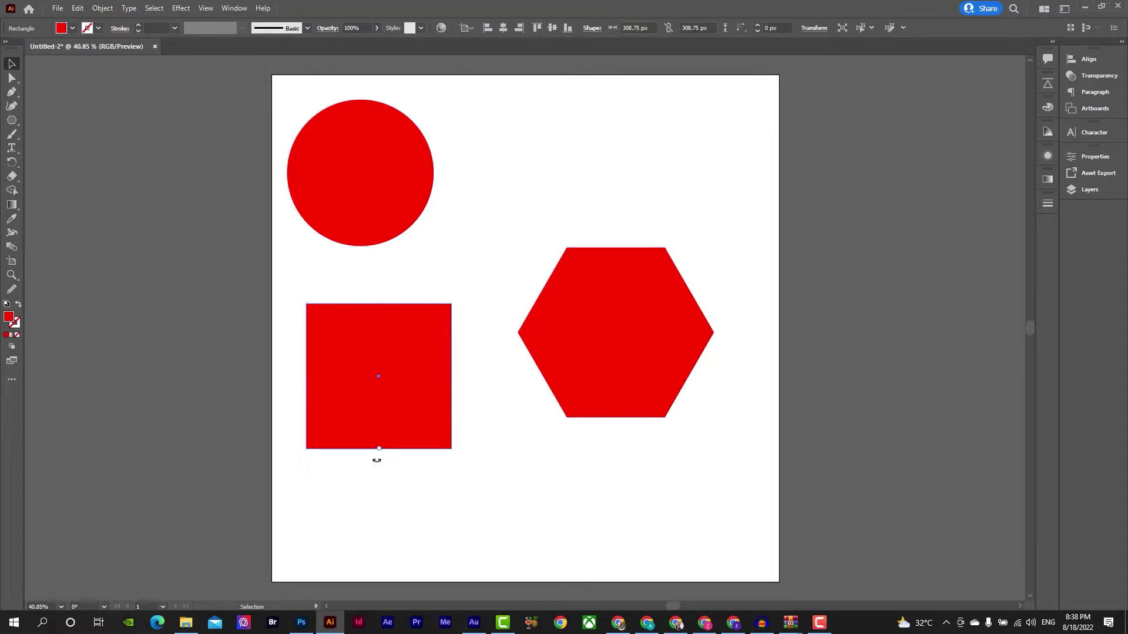
left_click_drag(376, 461, 366, 543)
key("ctrl+z")
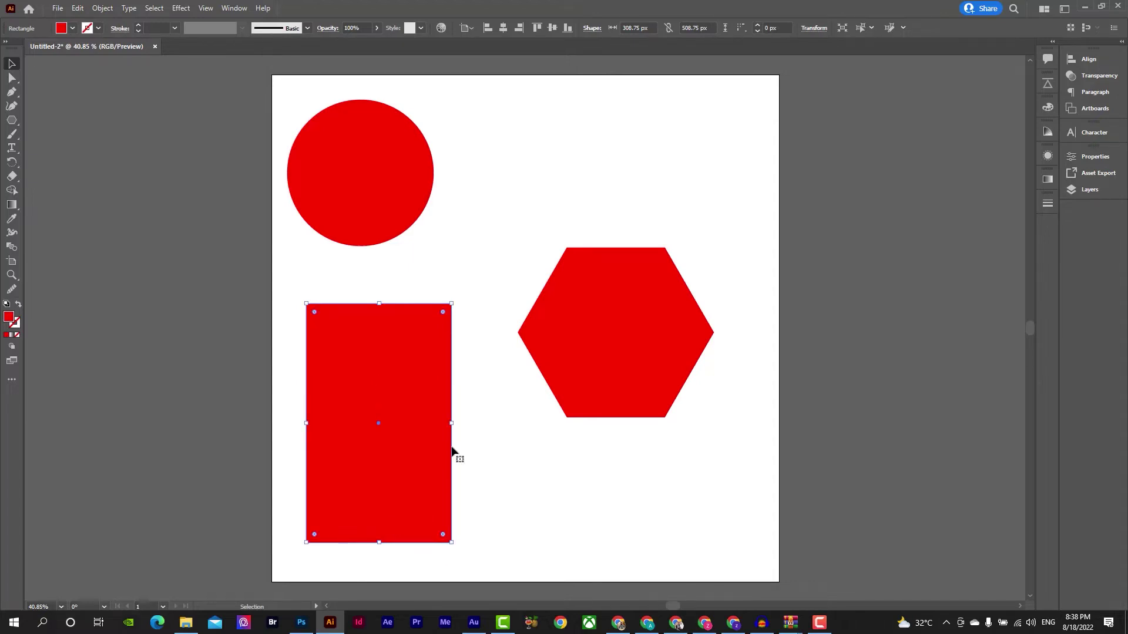
left_click_drag(452, 423, 488, 423)
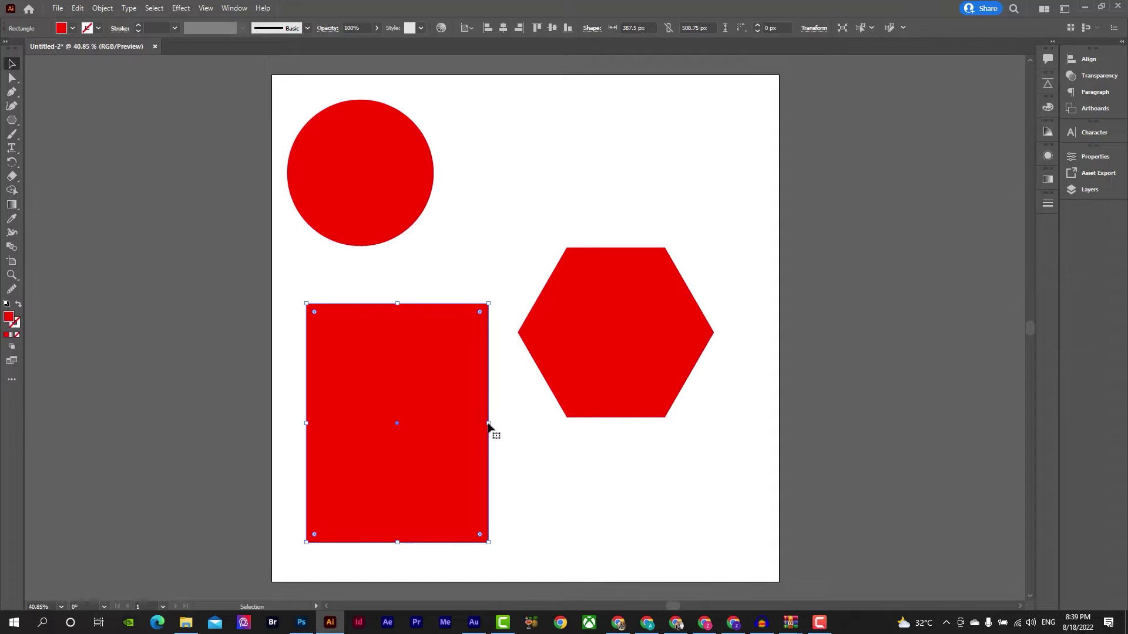
left_click_drag(491, 426, 411, 439)
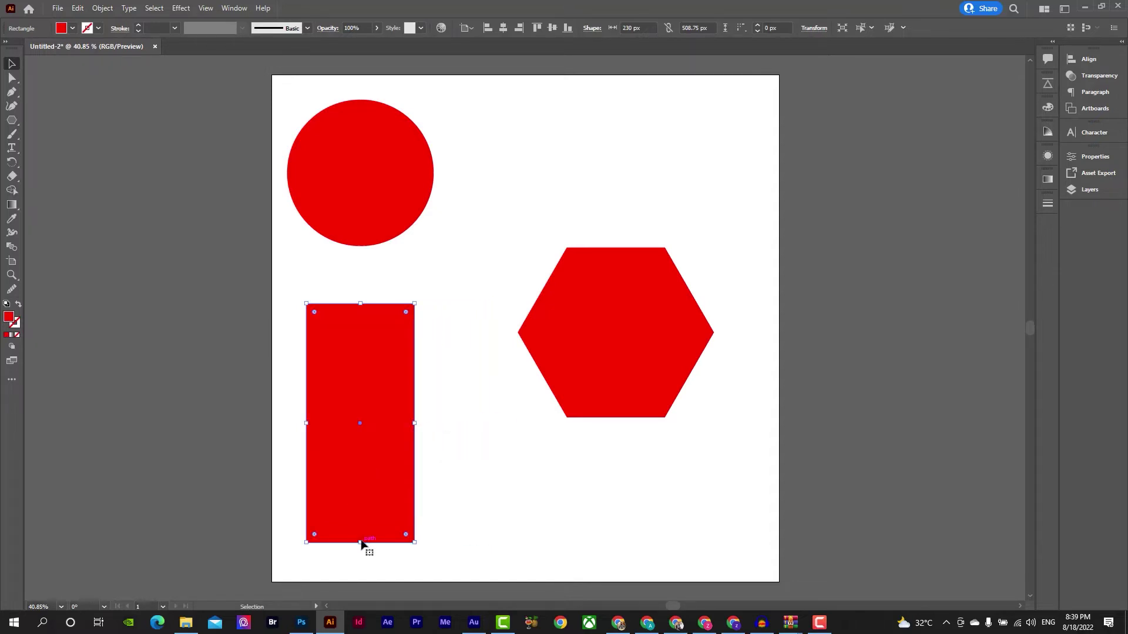
left_click_drag(360, 544, 376, 366)
left_click(393, 493)
Shrink and stretch the circle into a small upright ellipse above the rectangle
left_click(387, 217)
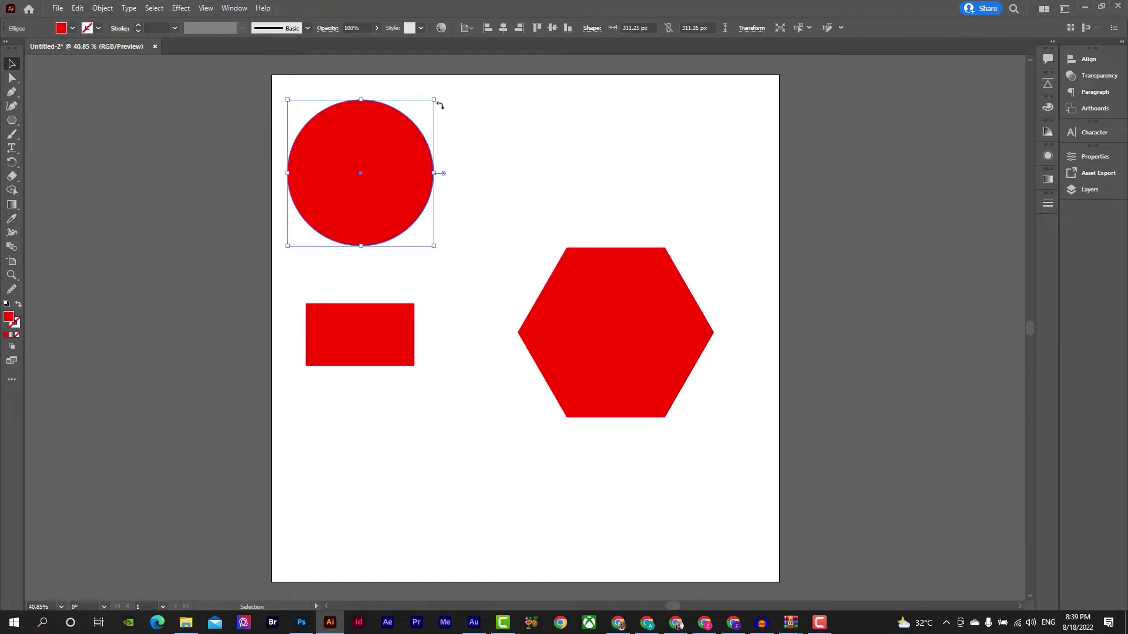
left_click_drag(435, 101, 379, 159)
left_click_drag(378, 201, 540, 202)
mouse_move(417, 247)
left_mouse_down()
mouse_move(418, 287)
mouse_move(418, 232)
mouse_move(418, 259)
left_mouse_up()
left_click_drag(541, 212, 377, 238)
Delete the hexagon and the ellipse, leaving only the rectangle on the artboard
left_click(666, 332)
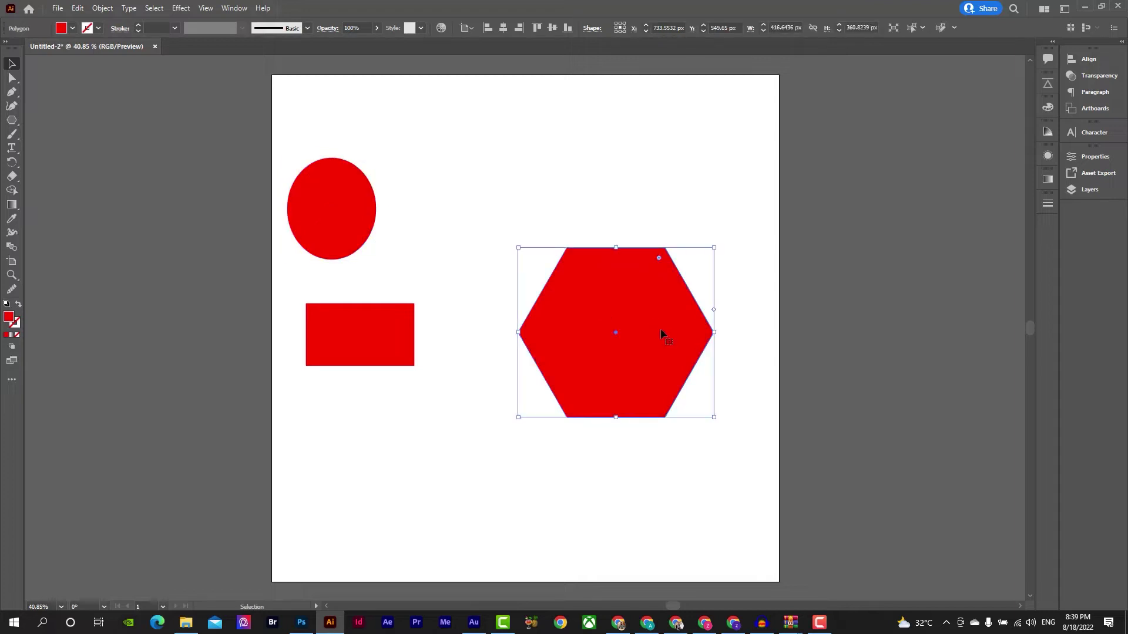
key("Delete")
left_click(369, 222)
key("Delete")
Move the red rectangle to the middle of the artboard and enlarge it to about 425 x 245 px
left_click(377, 327)
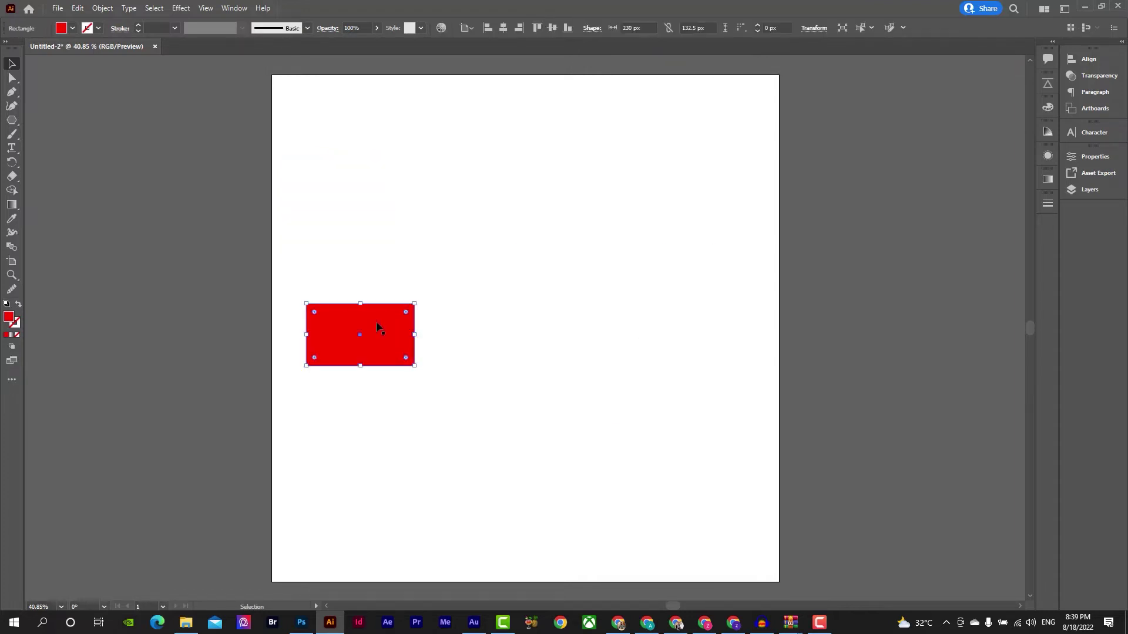
left_click_drag(408, 343, 589, 324)
scroll(541, 271, "up", 3)
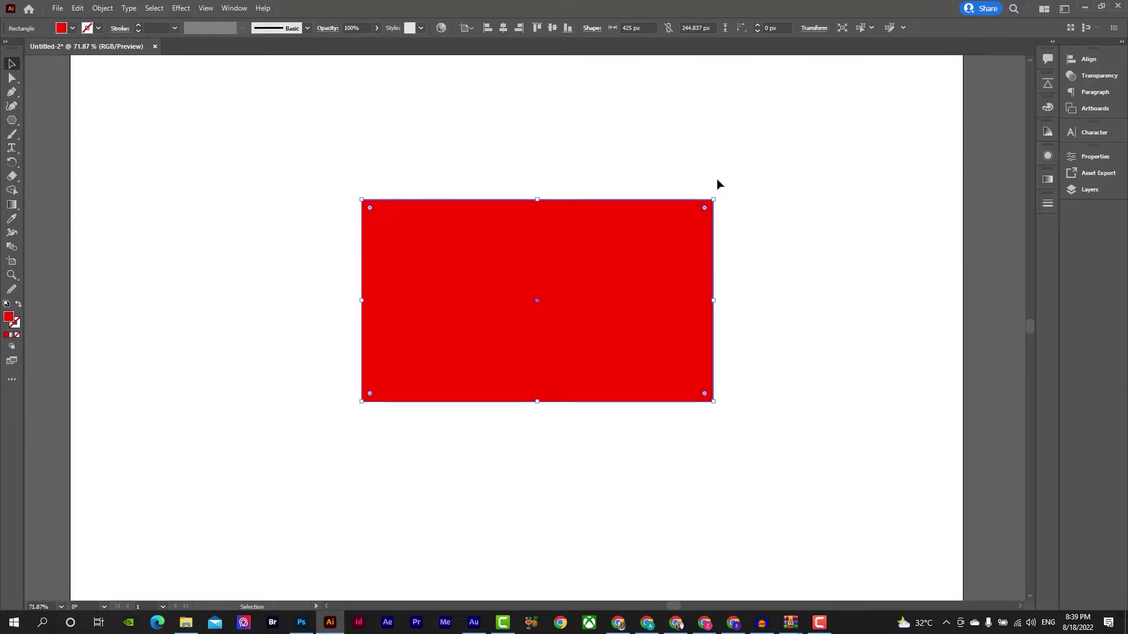
Pull the rectangle's upper-right anchor point up and outward with the Direct Selection tool
left_click(13, 79)
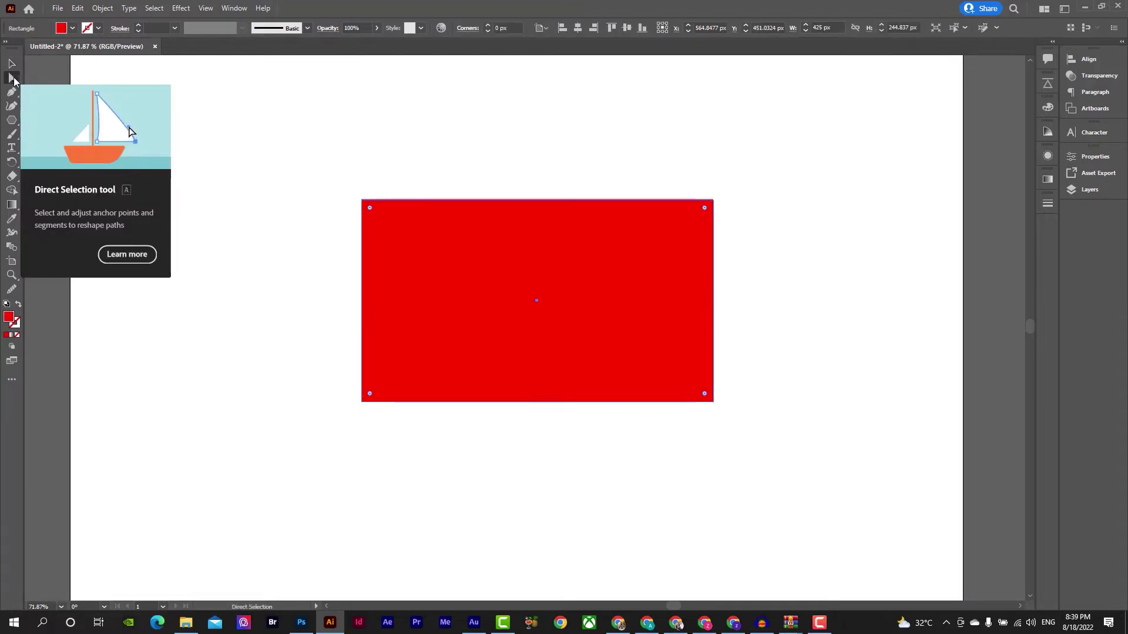
left_click(715, 201)
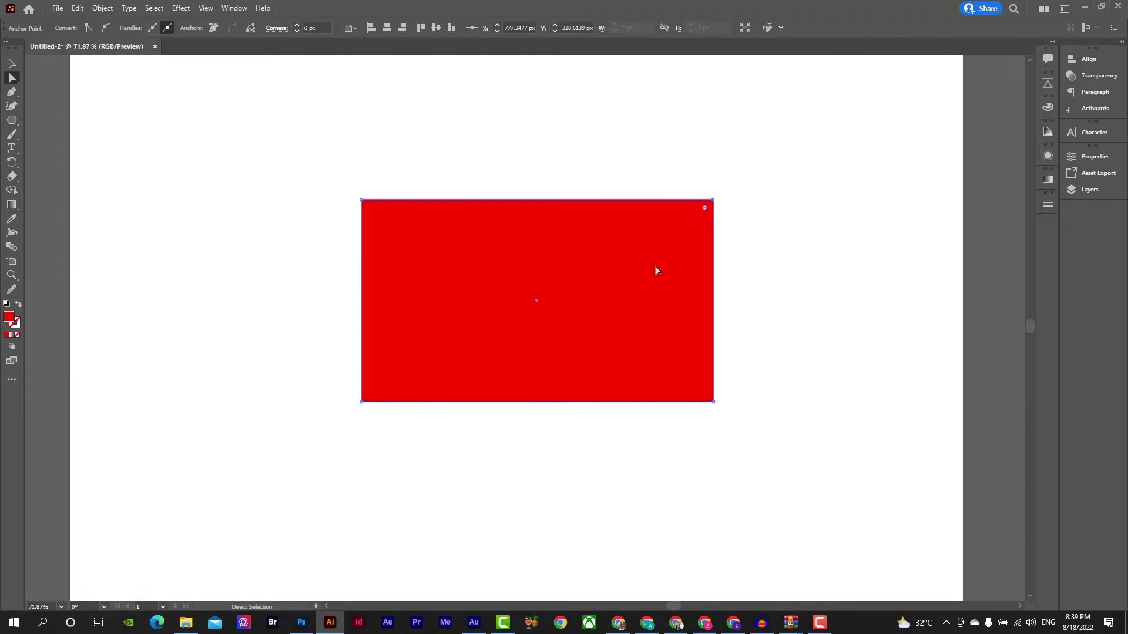
left_click_drag(715, 201, 749, 138)
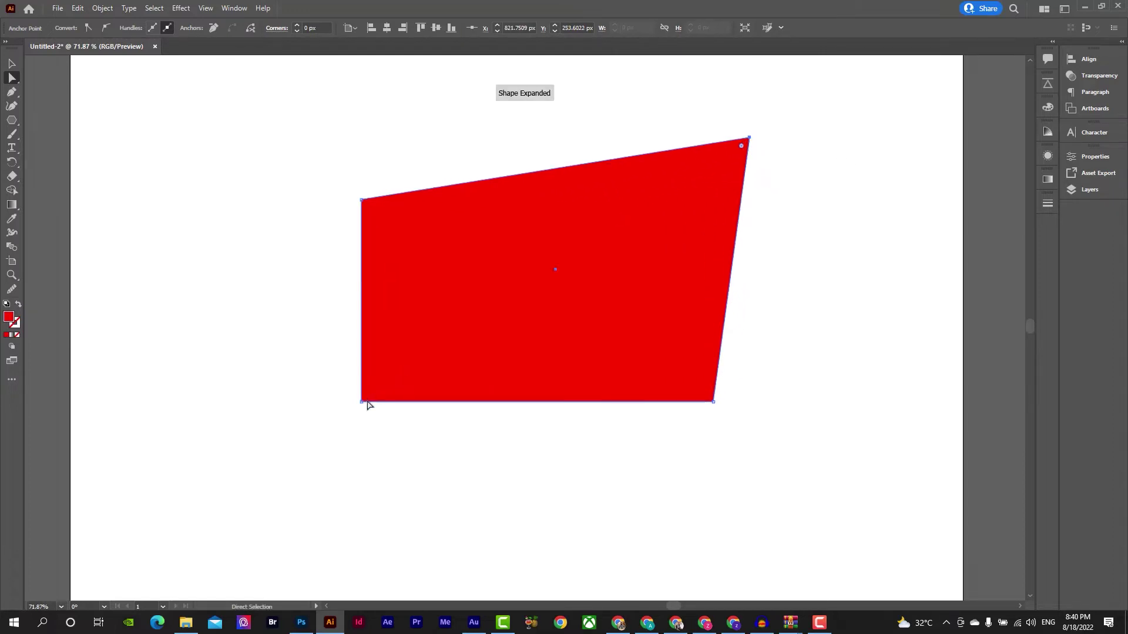
Try reshaping the red shape by moving its lower-left anchor point inward and back out, and its lower-right anchor point outward
left_click_drag(368, 405, 658, 218)
left_click(485, 405)
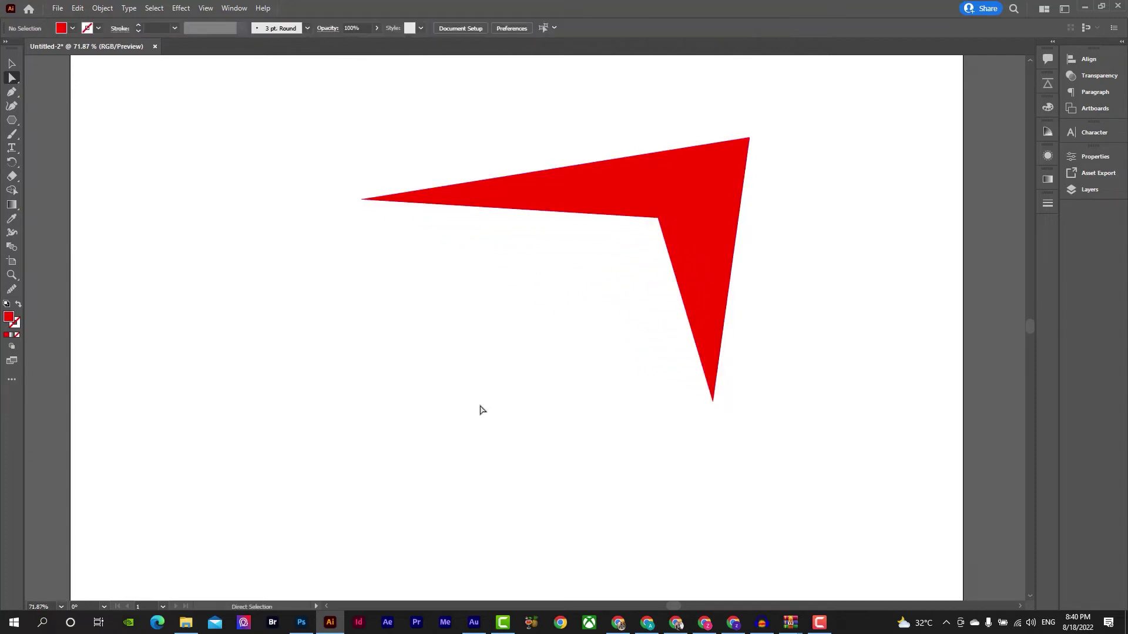
left_click(656, 223)
left_click_drag(656, 224, 366, 506)
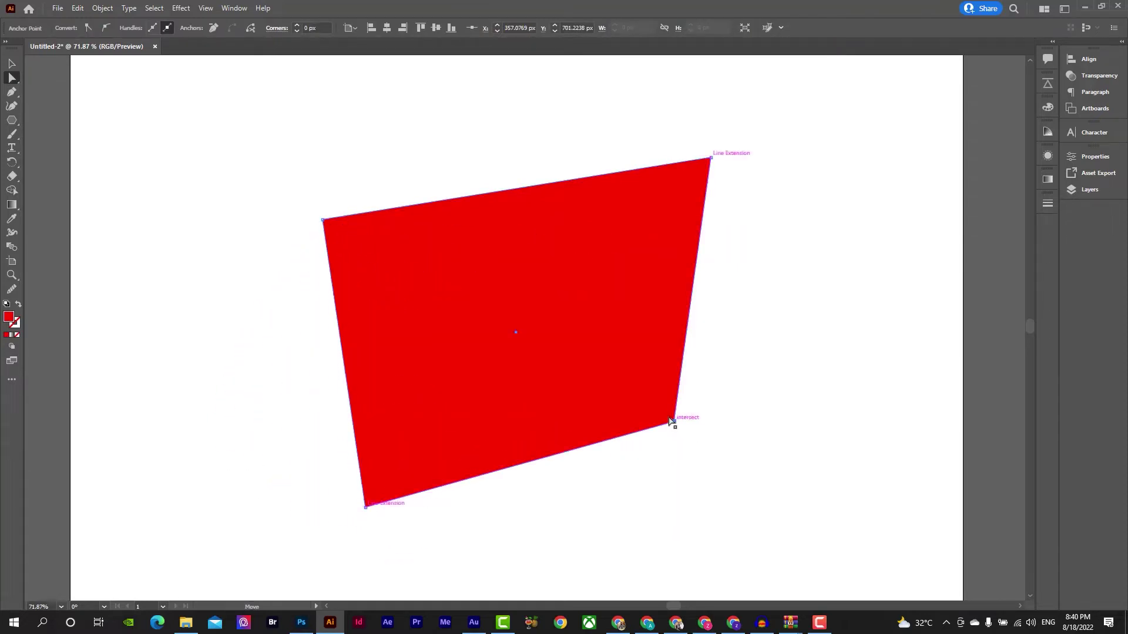
left_click_drag(674, 421, 745, 430)
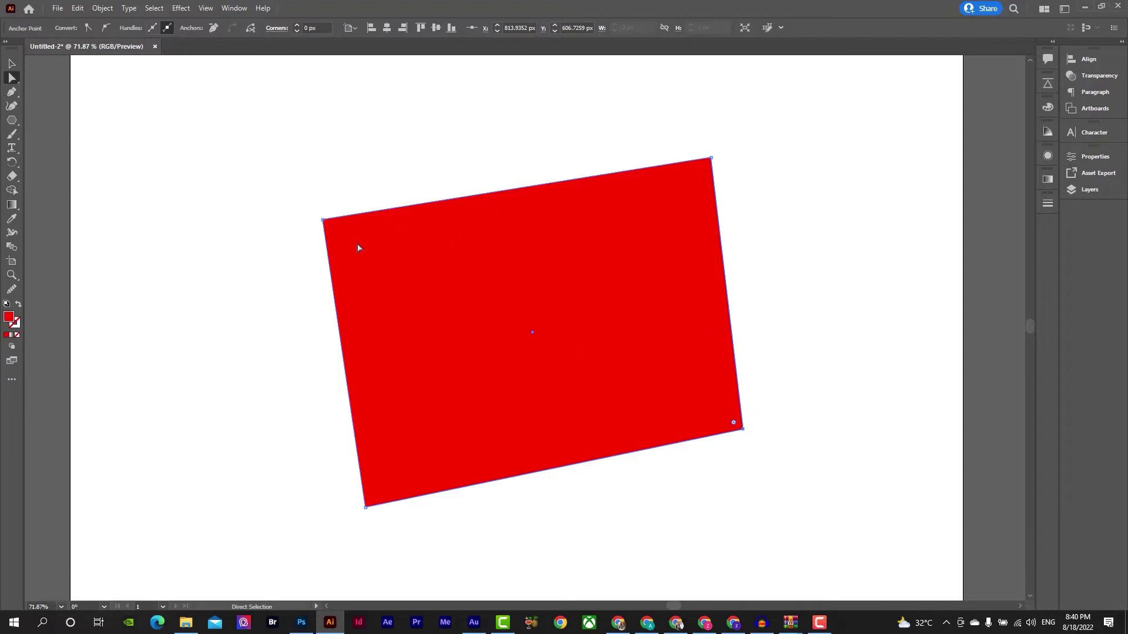
Undo the last four edits to the red shape, back to the state with only its upper-right corner moved
key("ctrl+z")
key("ctrl+z")
key("ctrl+z")
key("ctrl+z")
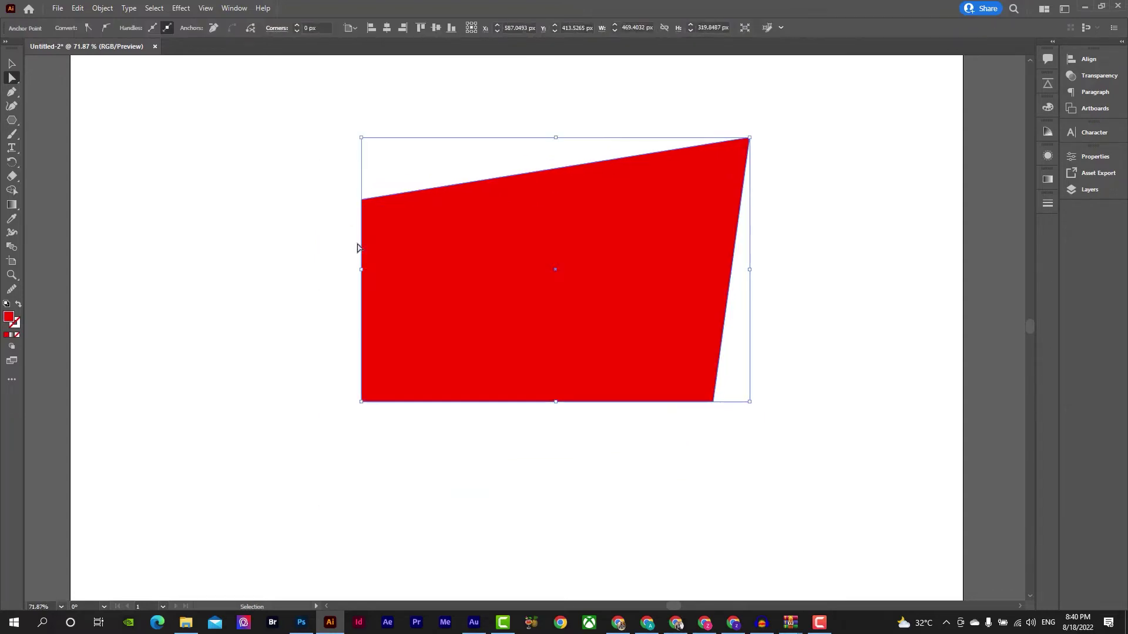
Restore the plain red rectangle and scale it proportionally down to about 176 x 101 px in the upper middle of the artboard
left_click(518, 200)
key("v")
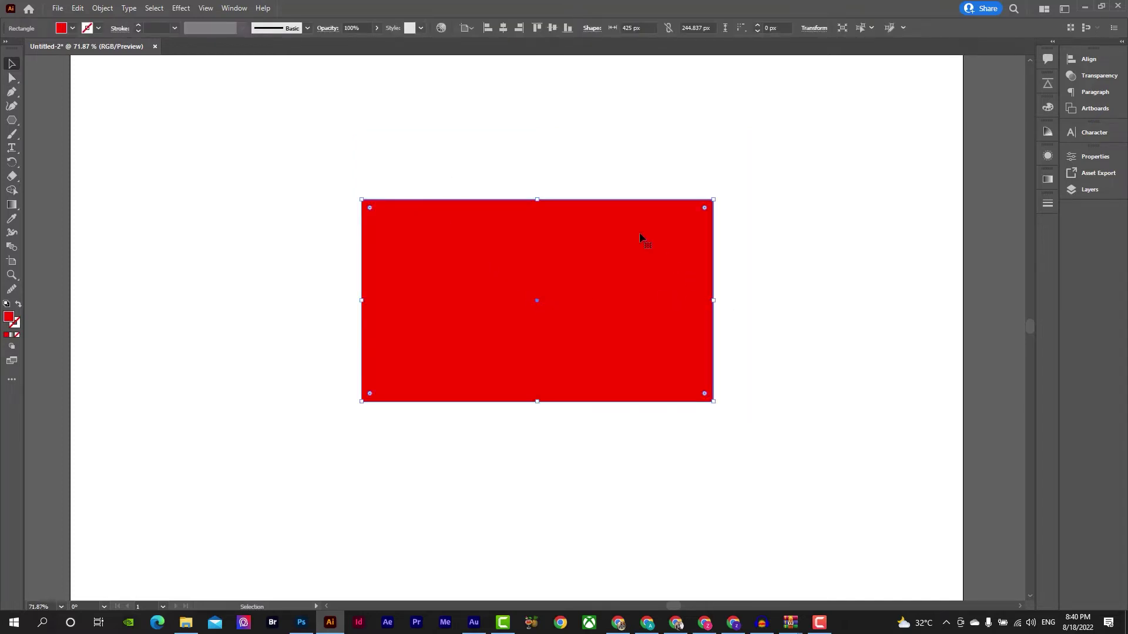
left_click_drag(715, 199, 738, 184)
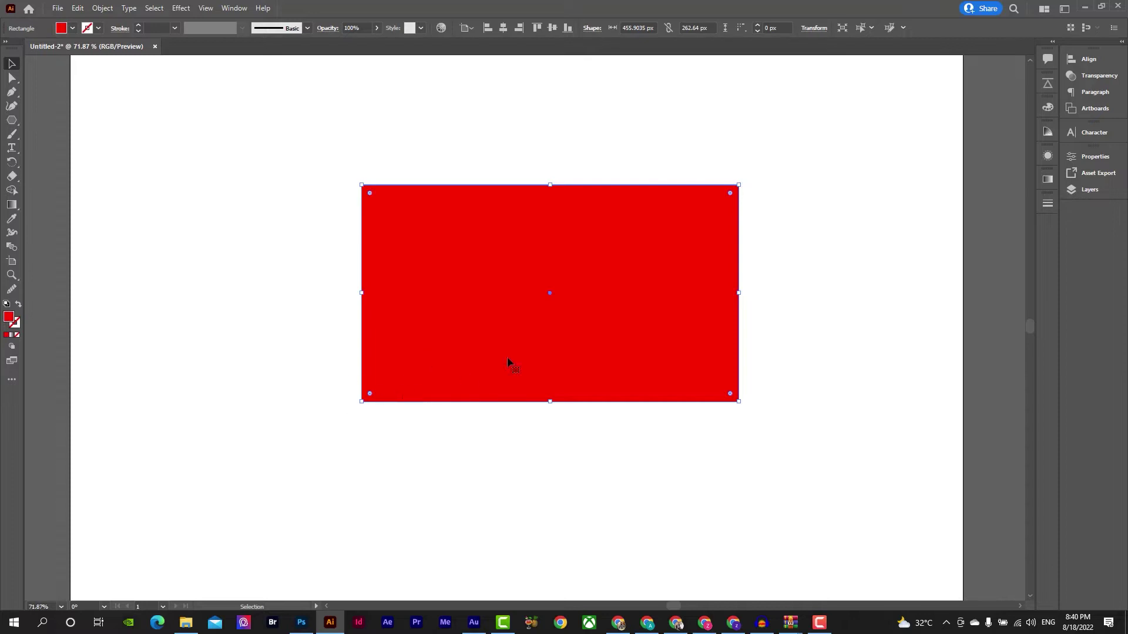
left_click_drag(738, 184, 693, 213)
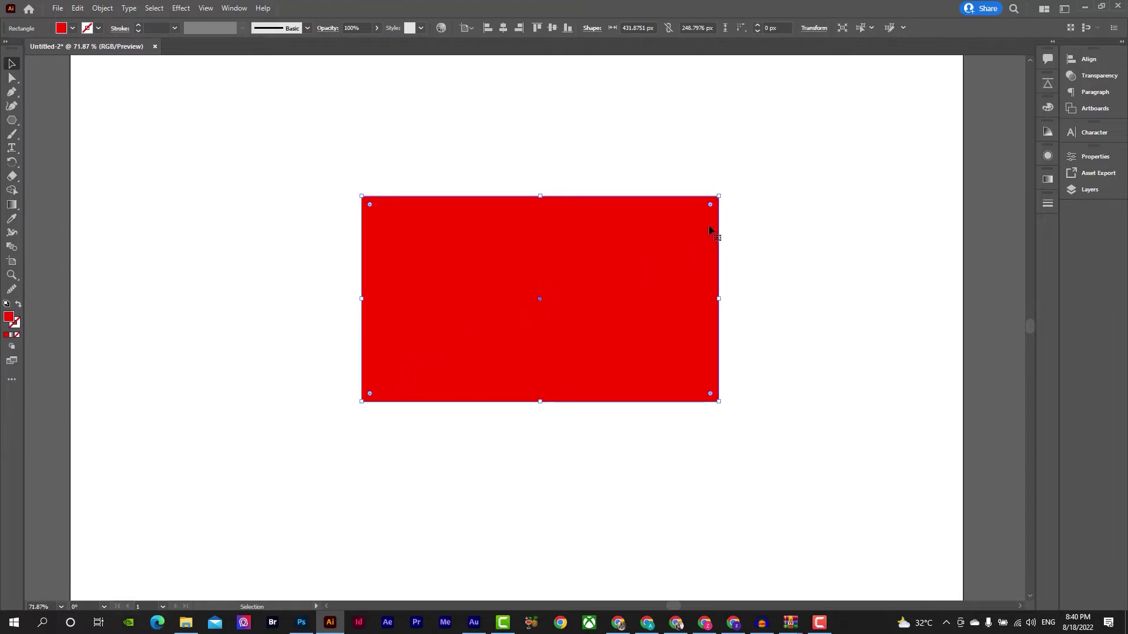
left_click_drag(722, 195, 735, 224)
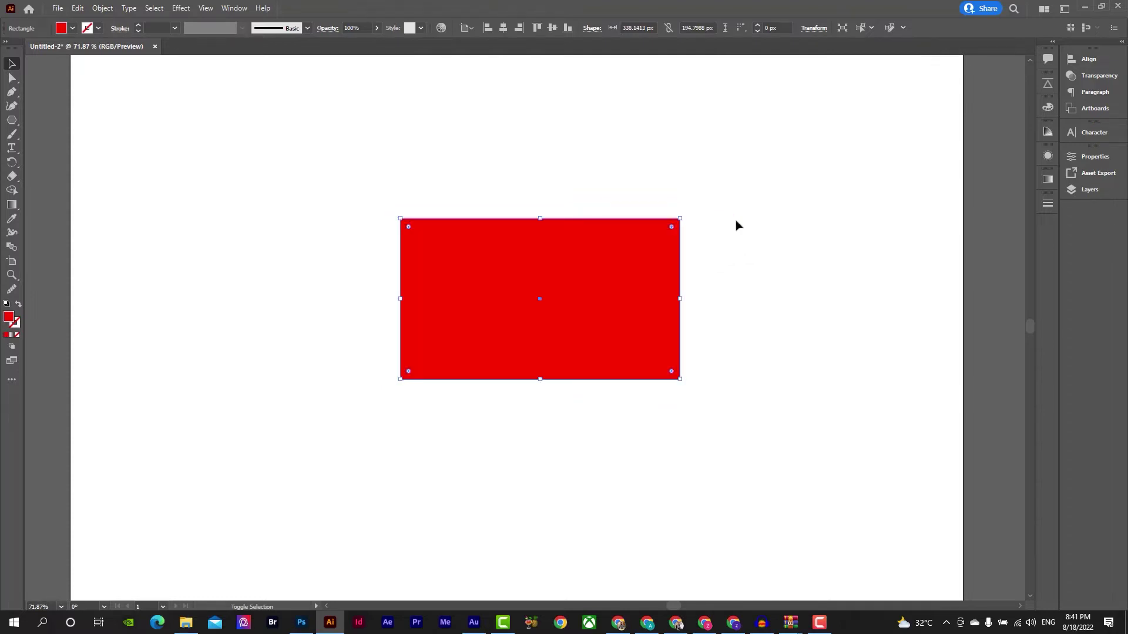
left_click(752, 229)
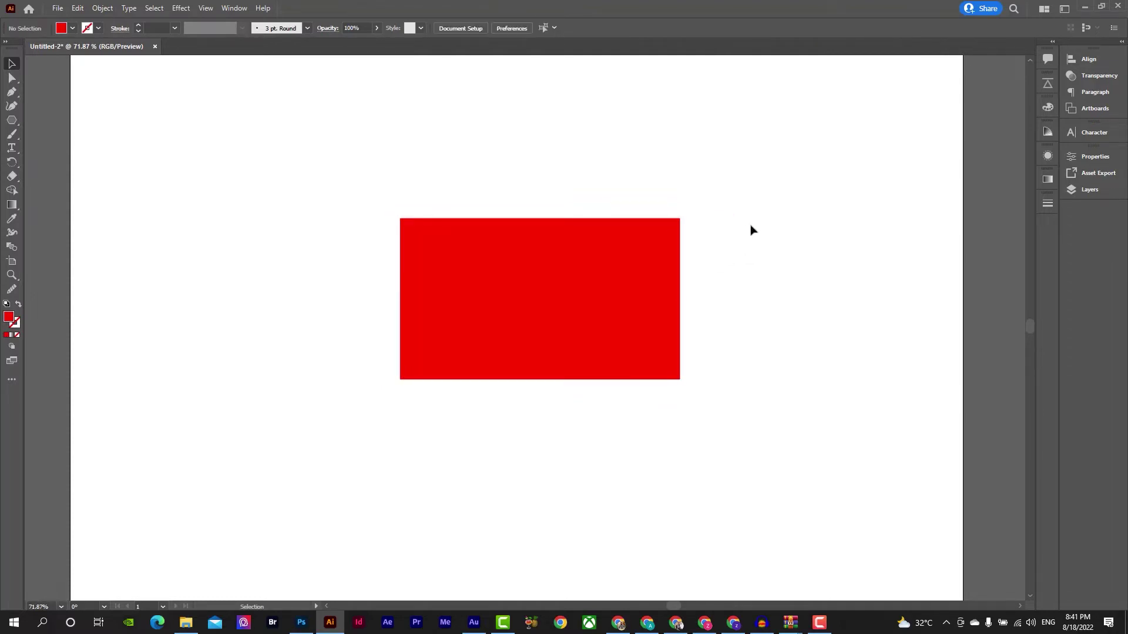
left_click_drag(576, 313, 577, 236)
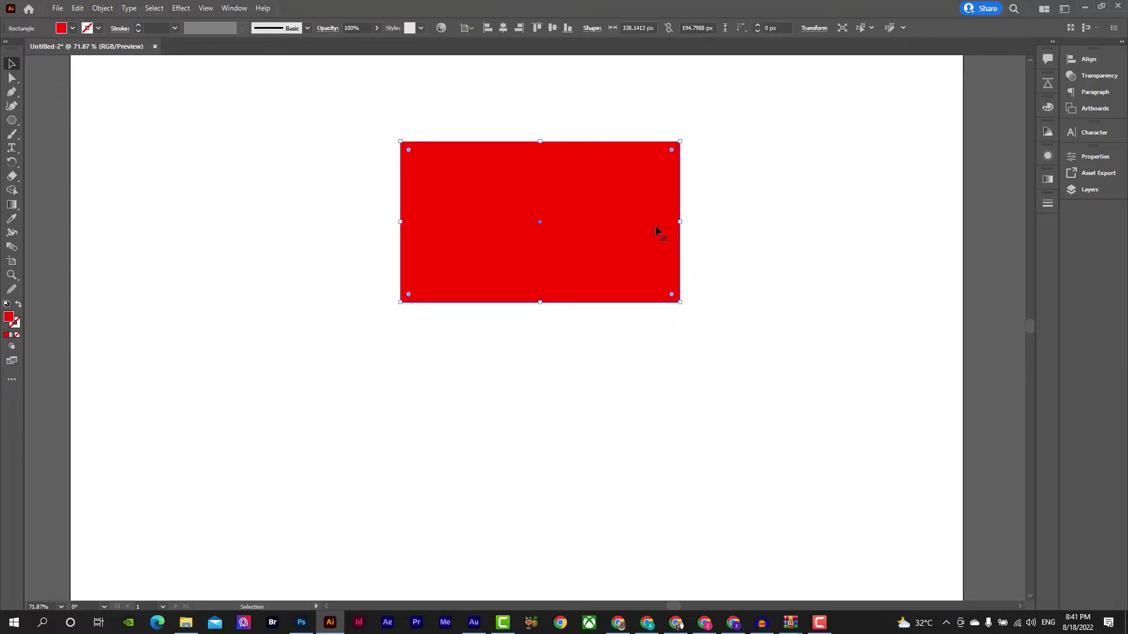
left_click_drag(680, 222, 612, 224)
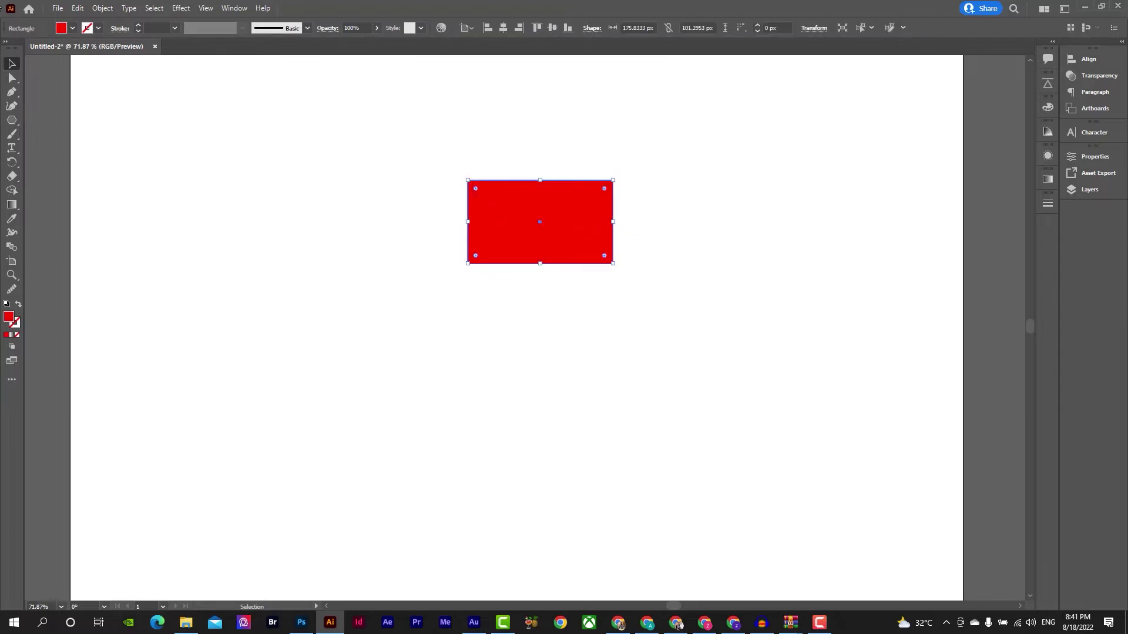
Change the rectangle's fill from the swatches to dark blue and deselect it
left_click(72, 28)
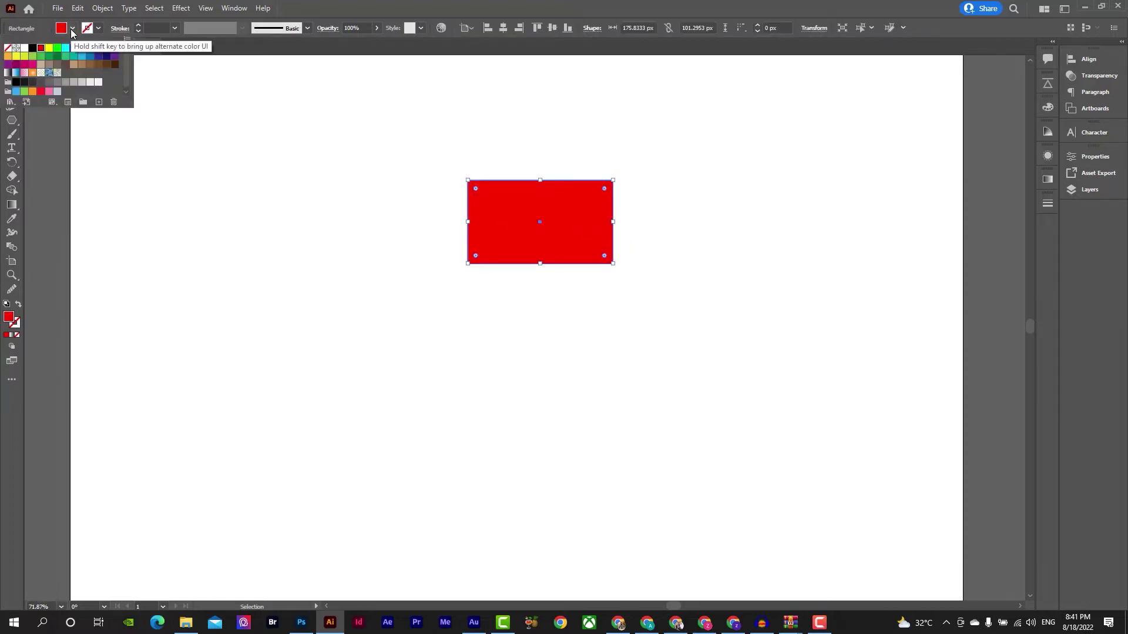
left_click(97, 54)
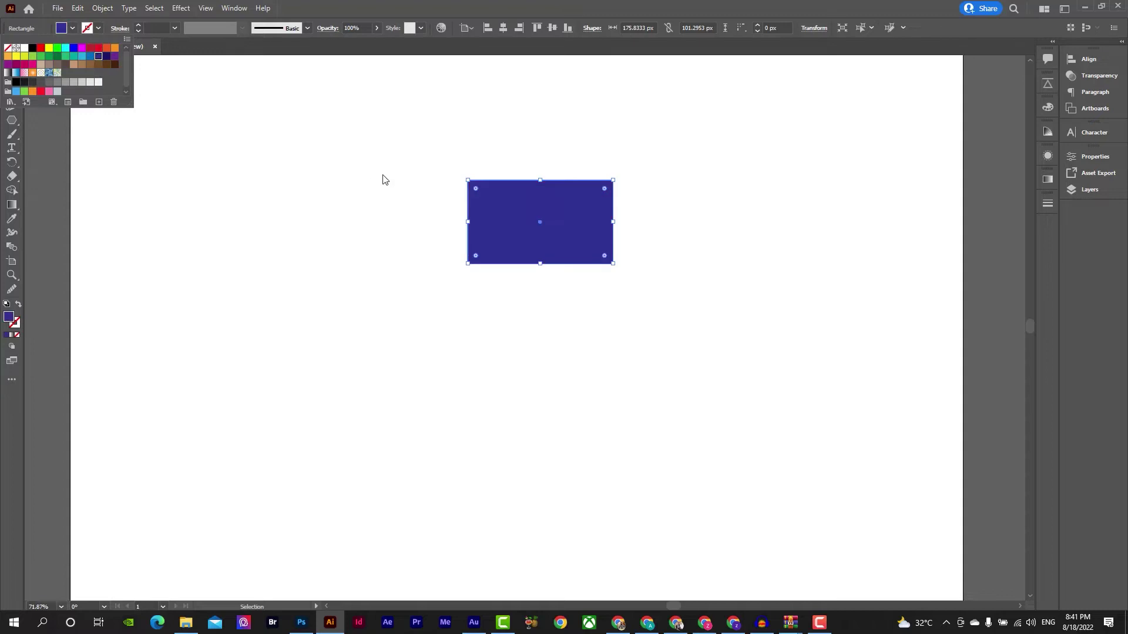
left_click(364, 179)
left_click(363, 189)
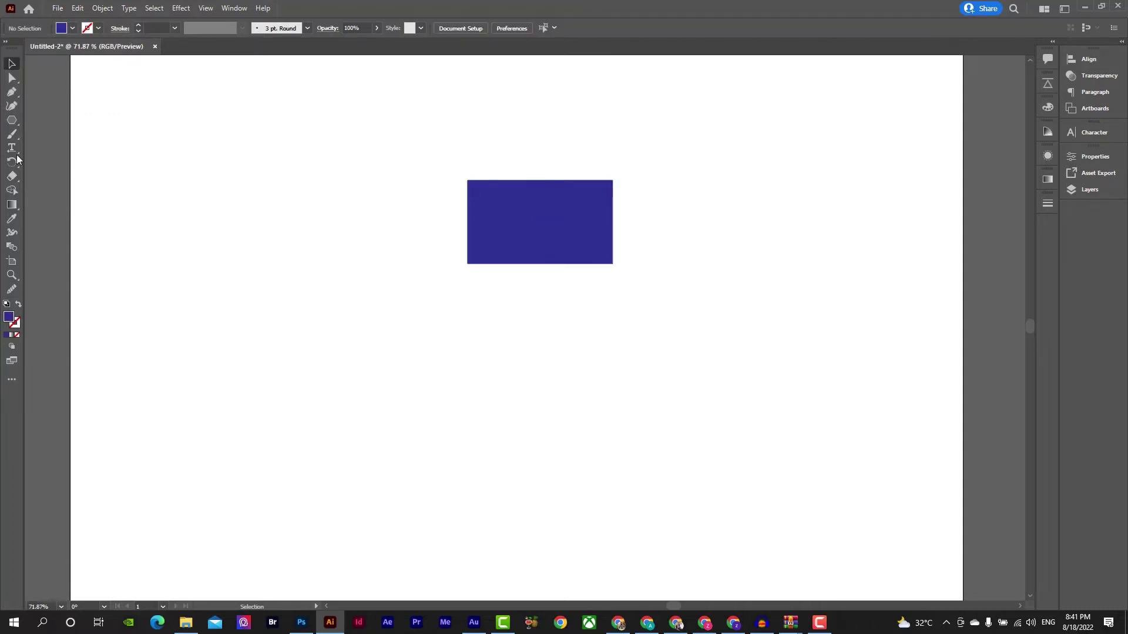
Add the point text "test logo" below and to the left of the blue rectangle with the Type tool
key("t")
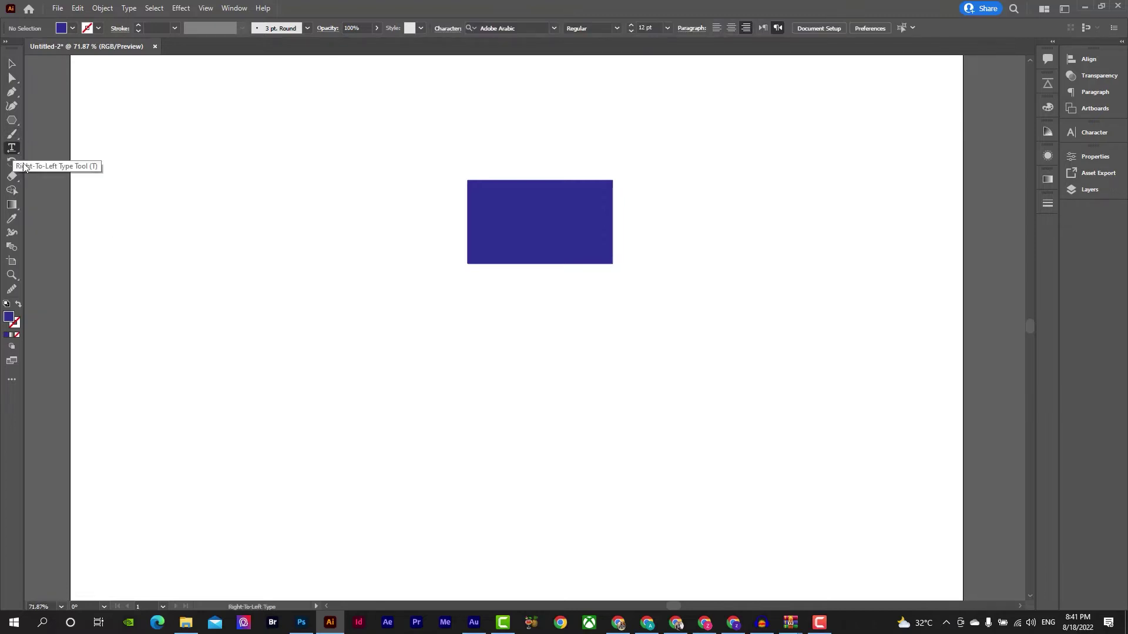
left_click(397, 402)
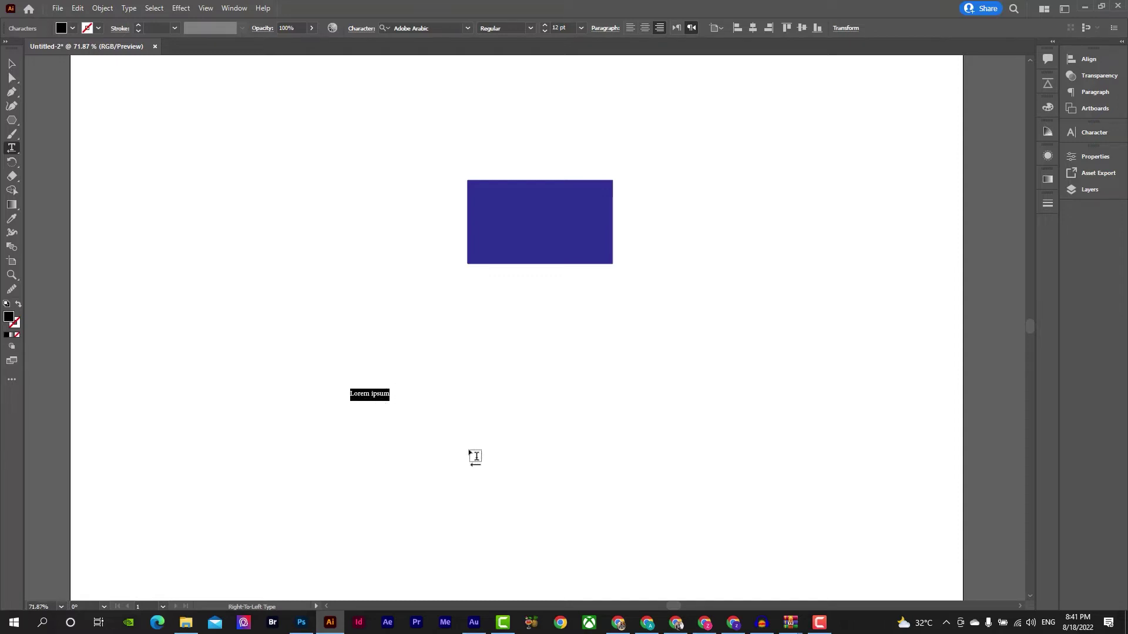
key("BackSpace")
type("e")
type(" lg")
type("go")
key("Escape")
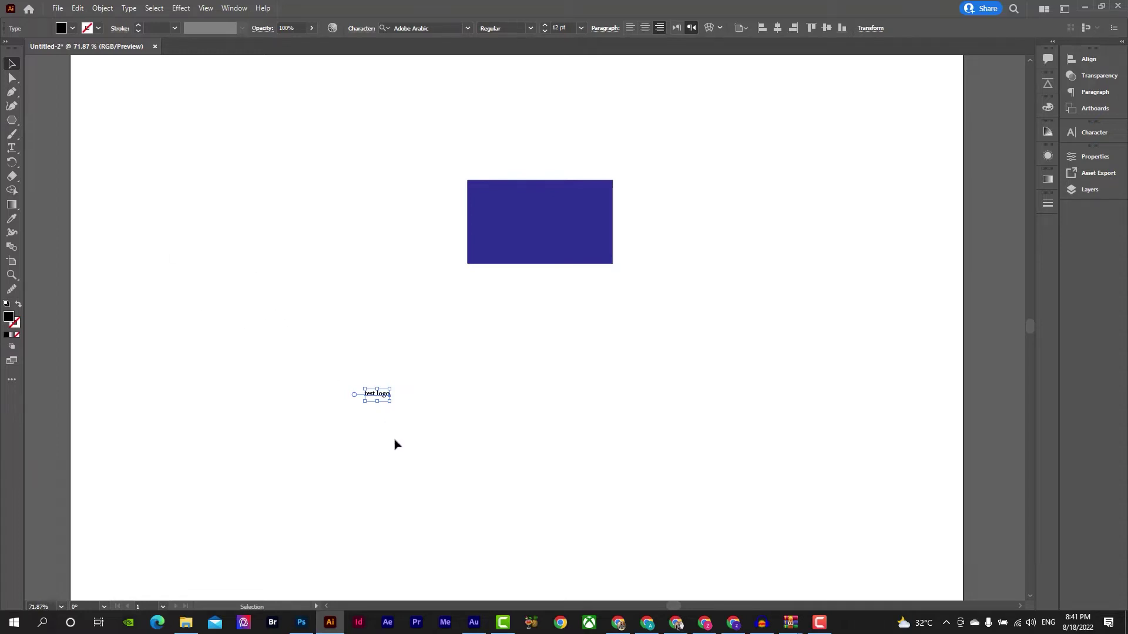
Enlarge the "test logo" text proportionally to about 132 pt and place it centred just beneath the blue rectangle
double_click(13, 64)
left_click(624, 399)
left_click_drag(390, 402, 635, 569)
left_click_drag(584, 506, 627, 400)
left_click(770, 513)
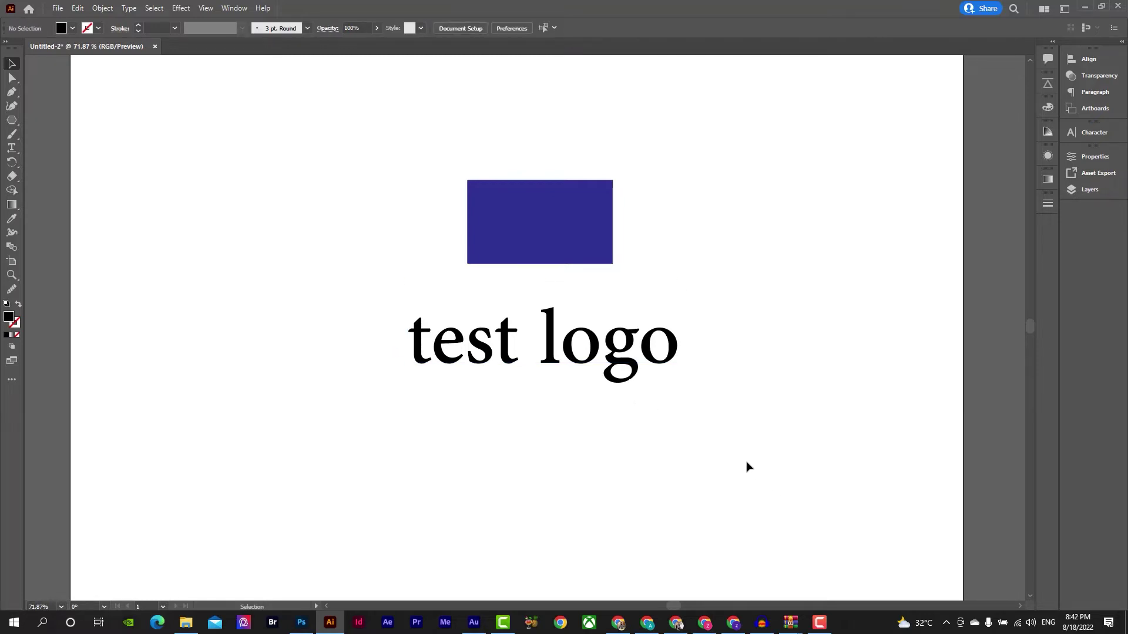
Select the text and the blue rectangle together and move them to the right side of the artboard
left_click(649, 372)
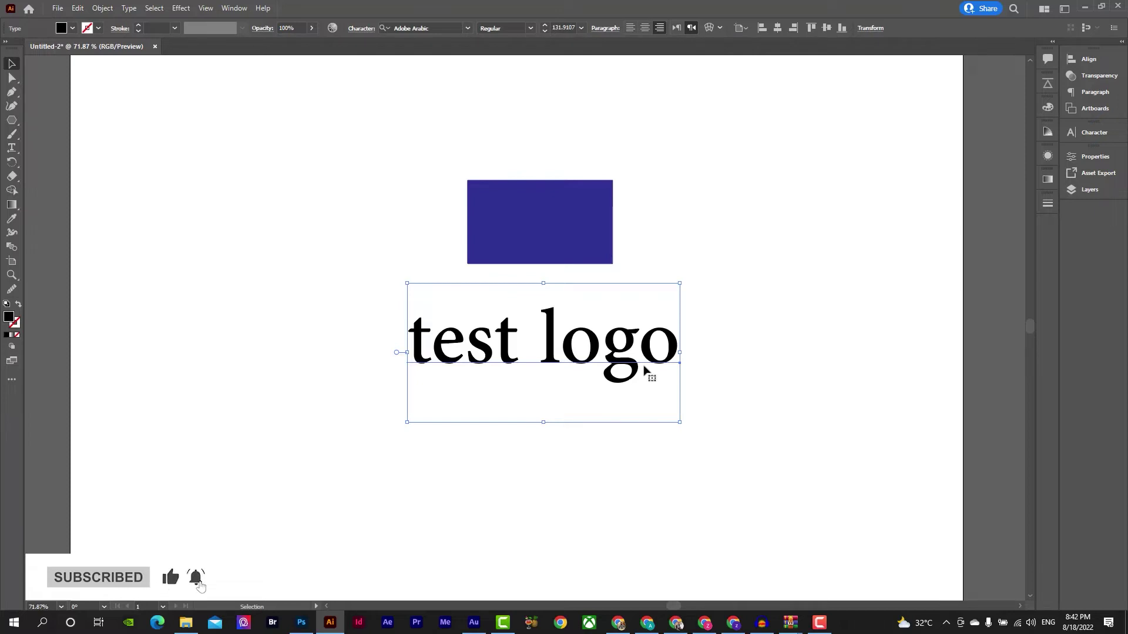
left_click(540, 230, "shift")
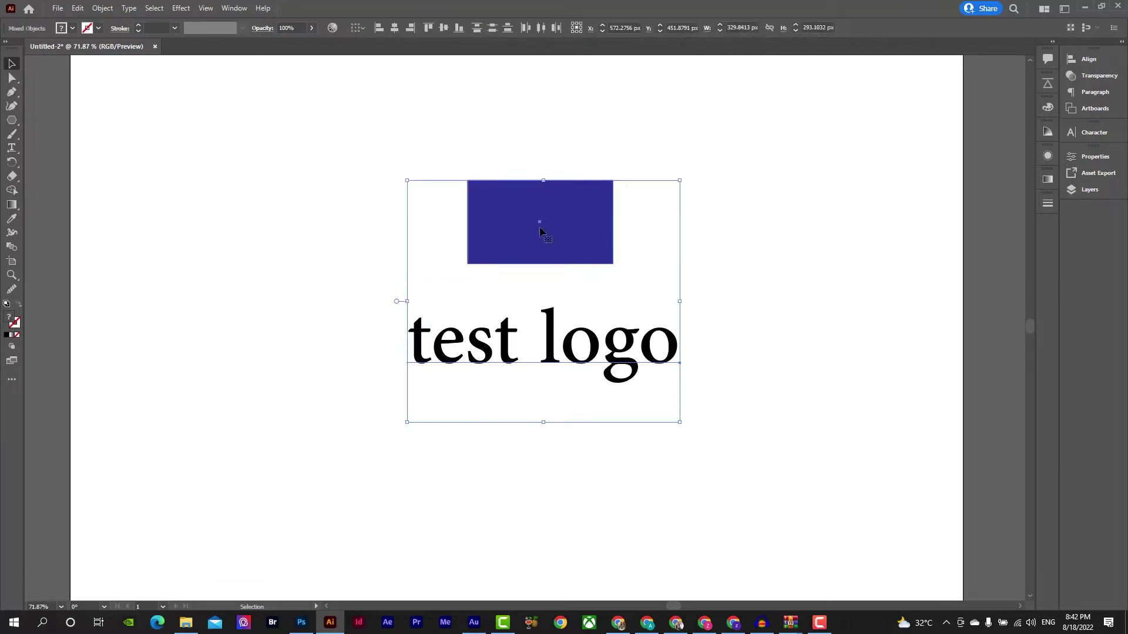
left_click_drag(539, 231, 723, 231)
left_click(574, 319)
Set the "test logo" text in the Mesdag font and scale it down to about 71 pt beneath the rectangle
left_click(686, 364)
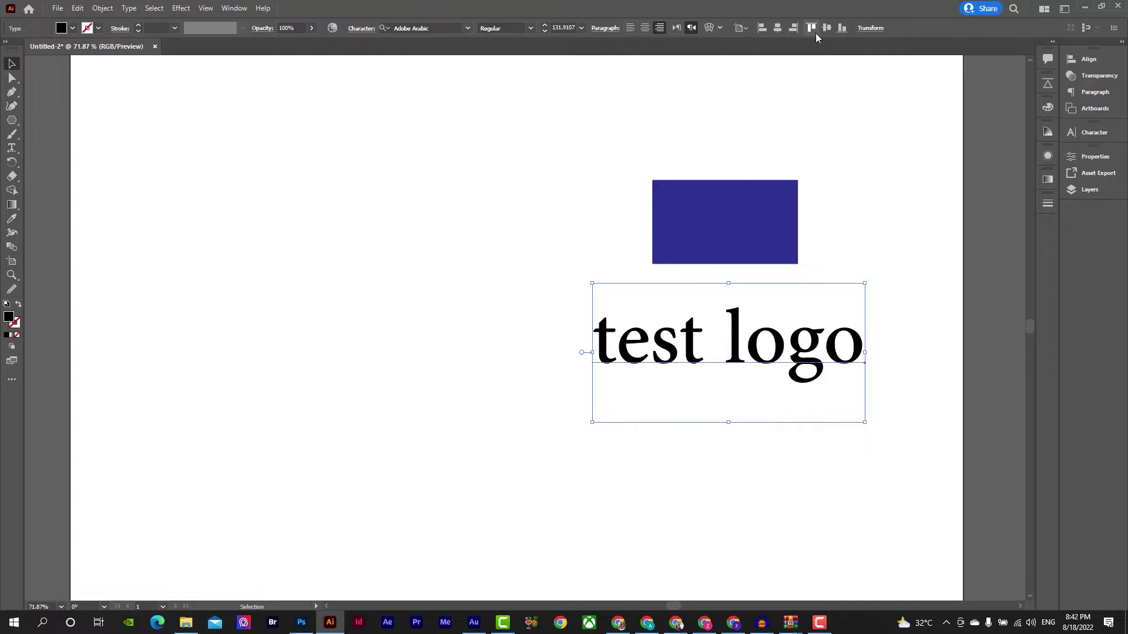
left_click(466, 29)
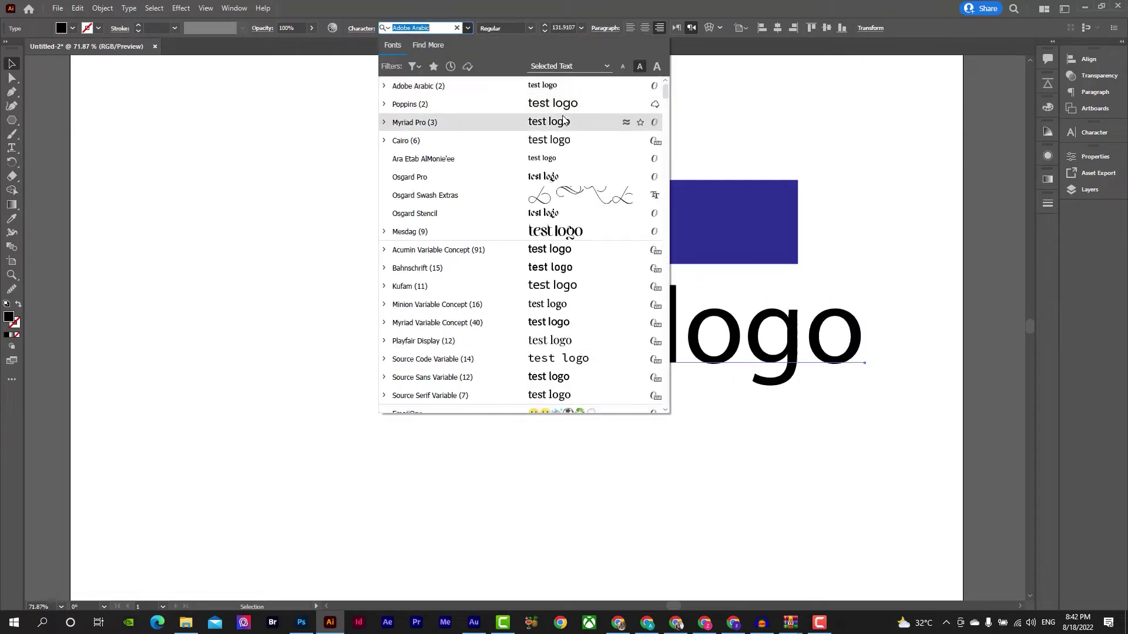
scroll(550, 153, "down", 1)
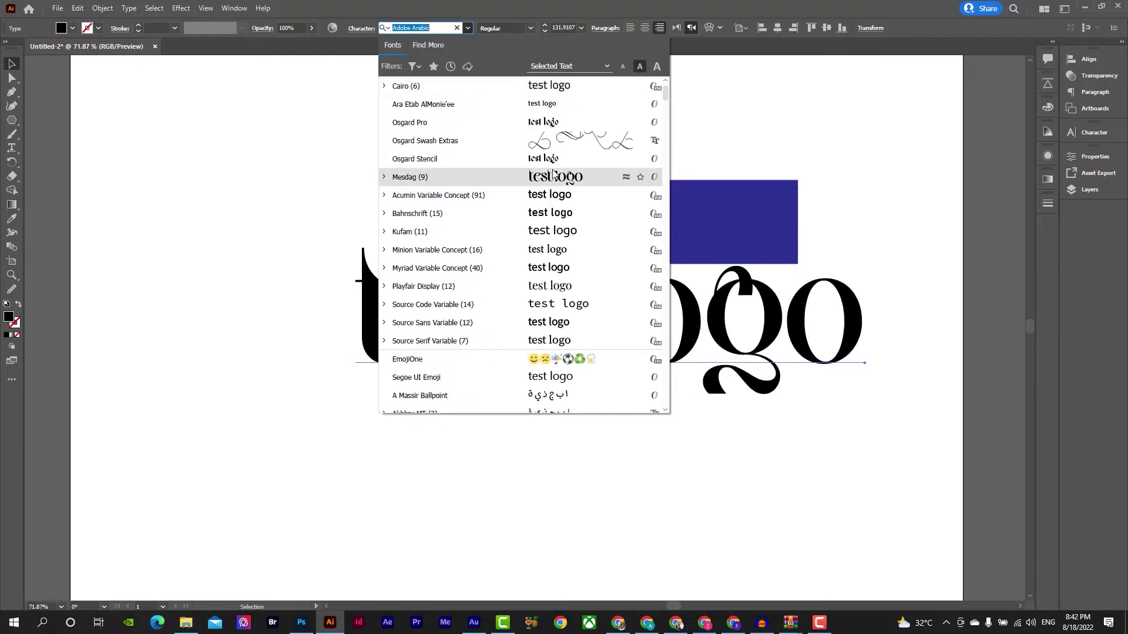
scroll(553, 173, "down", 1)
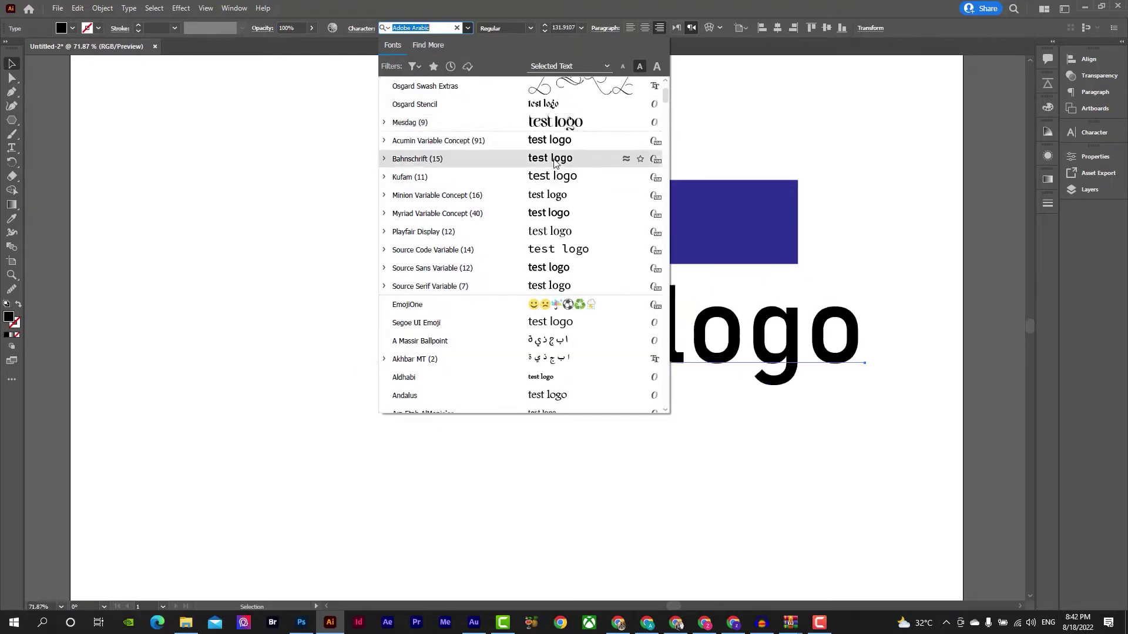
left_click(552, 124)
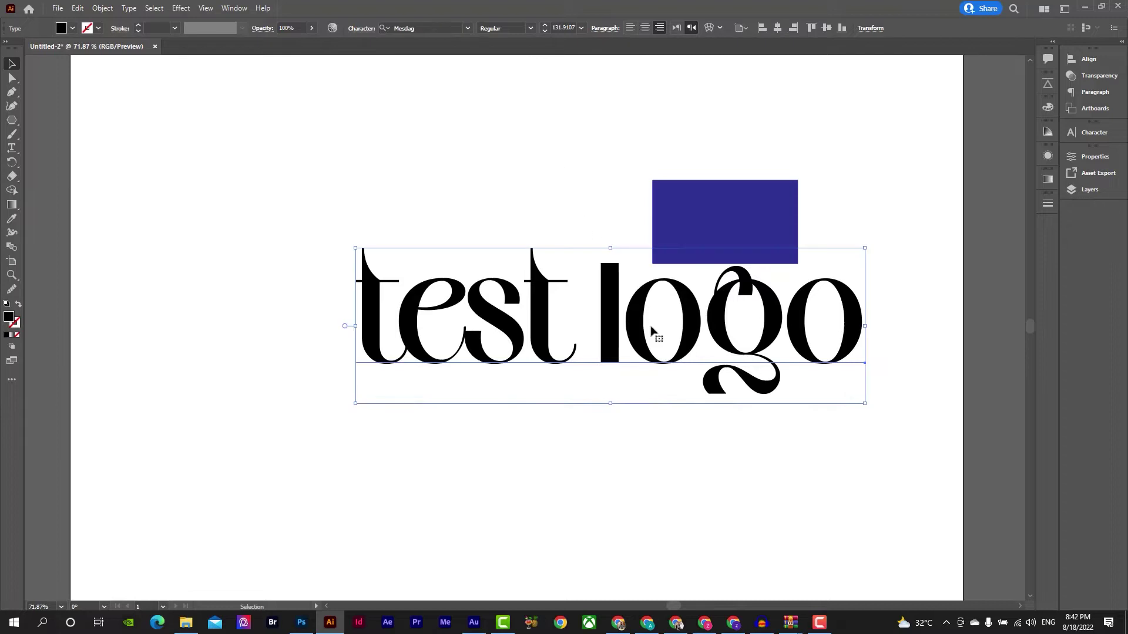
left_click_drag(867, 343, 835, 348)
left_click(410, 211)
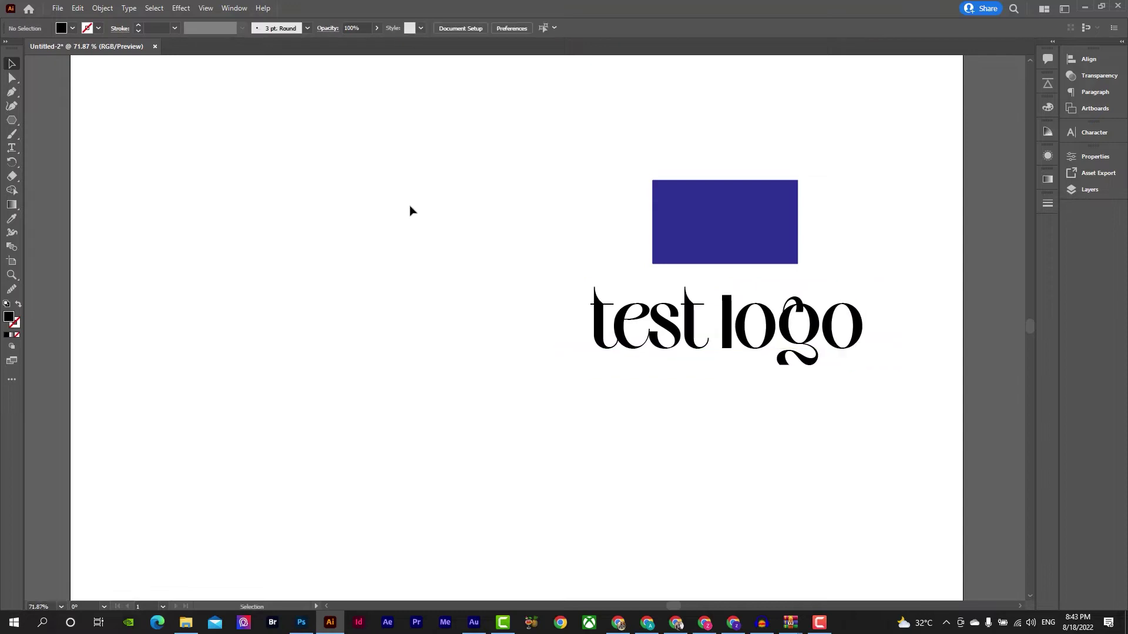
Select the rectangle and text together and move them back to the middle of the artboard
left_click_drag(484, 194, 708, 417)
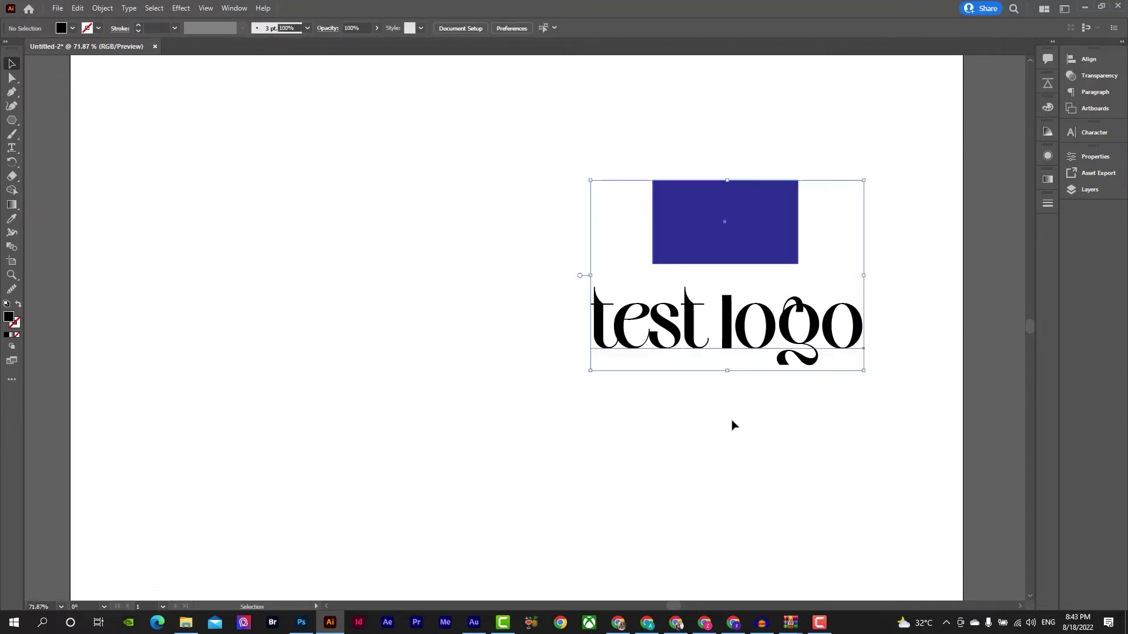
left_click_drag(722, 252, 573, 322)
left_click(715, 328)
left_click(602, 316)
left_click(640, 440)
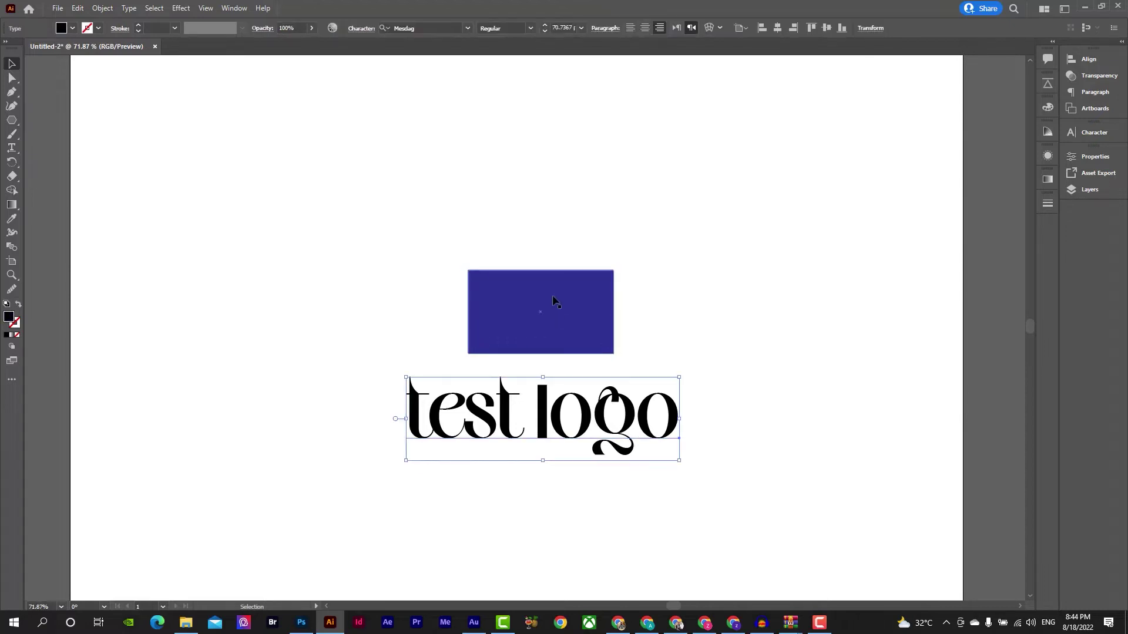
Duplicate the blue rectangle and place the copy directly to its right, level with the original
left_click(554, 300)
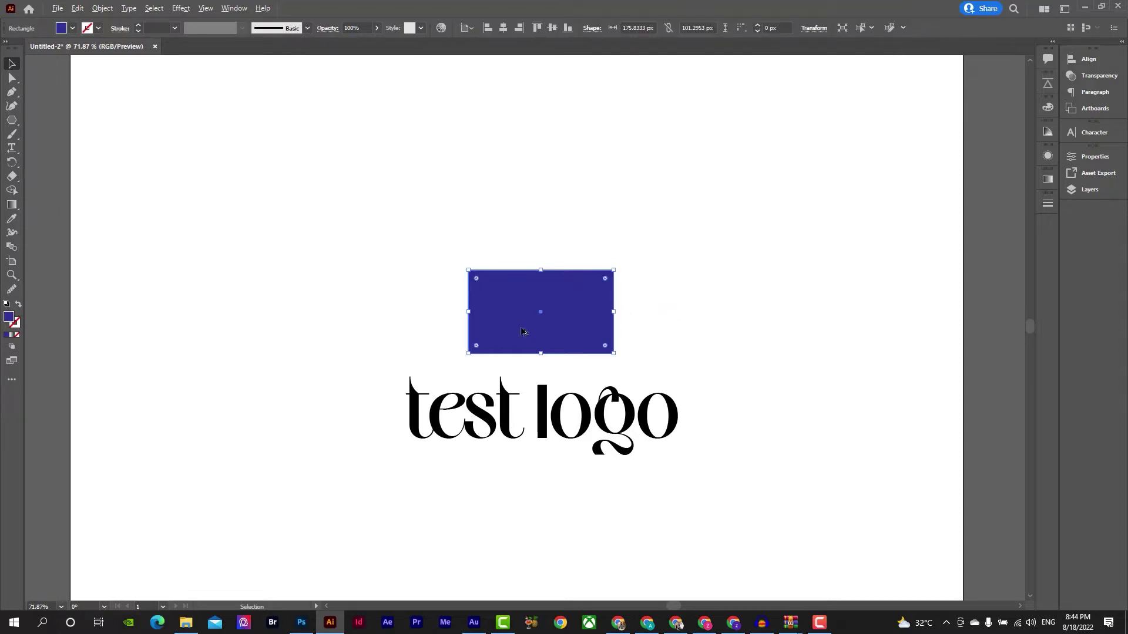
left_click_drag(521, 332, 632, 332)
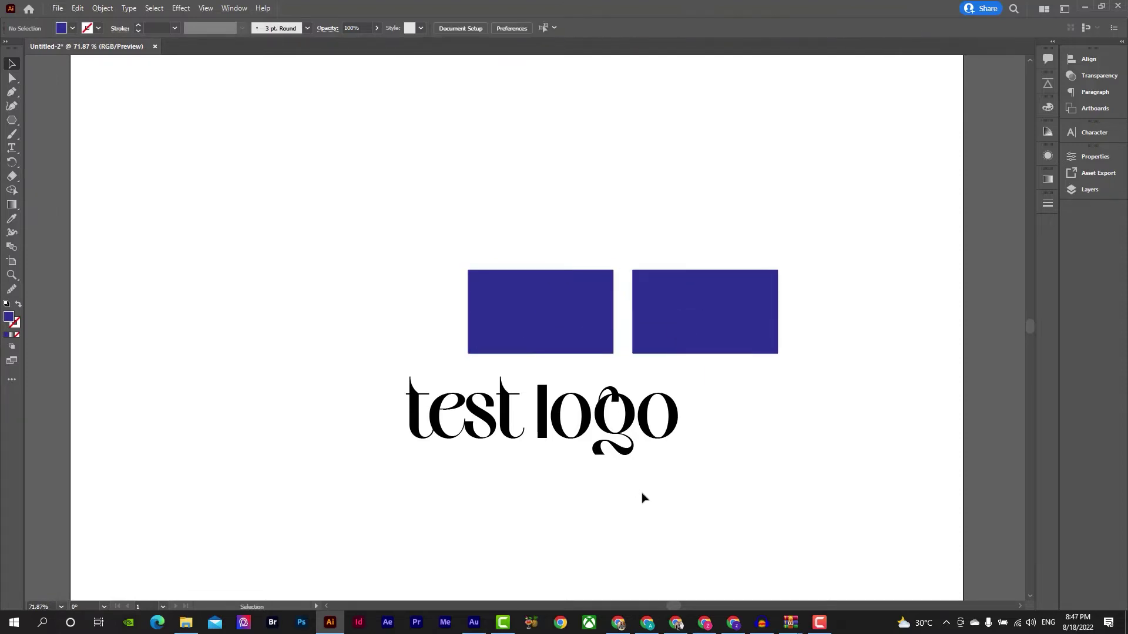
left_click(535, 320)
Give the duplicate rectangle on the right a green stroke and set its weight to 18 pt
left_click(672, 319)
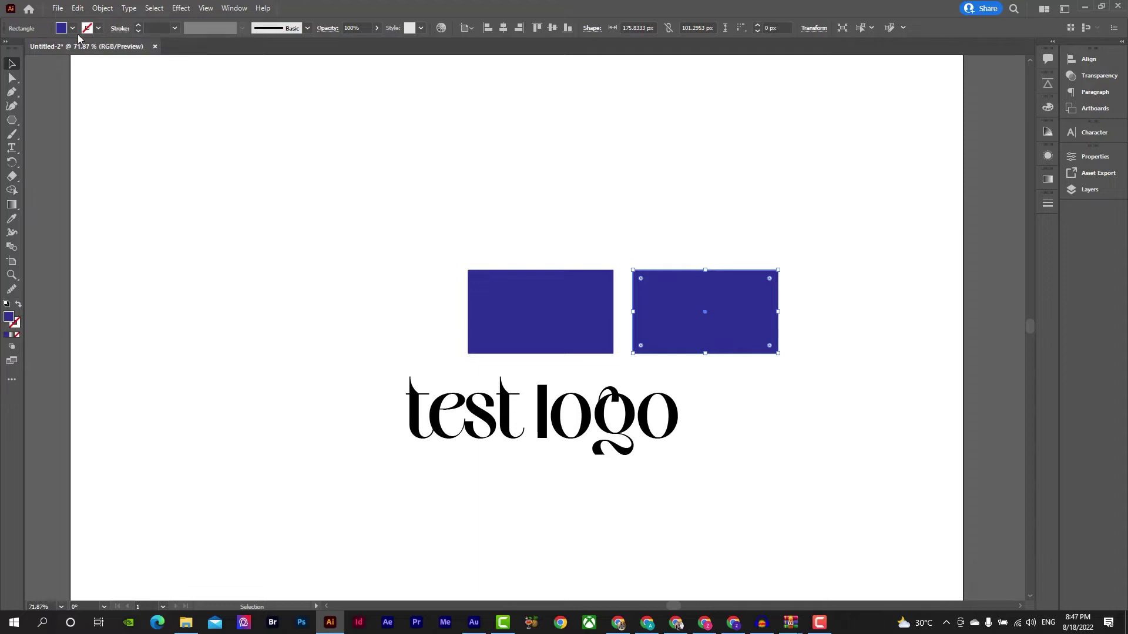
left_click(99, 29)
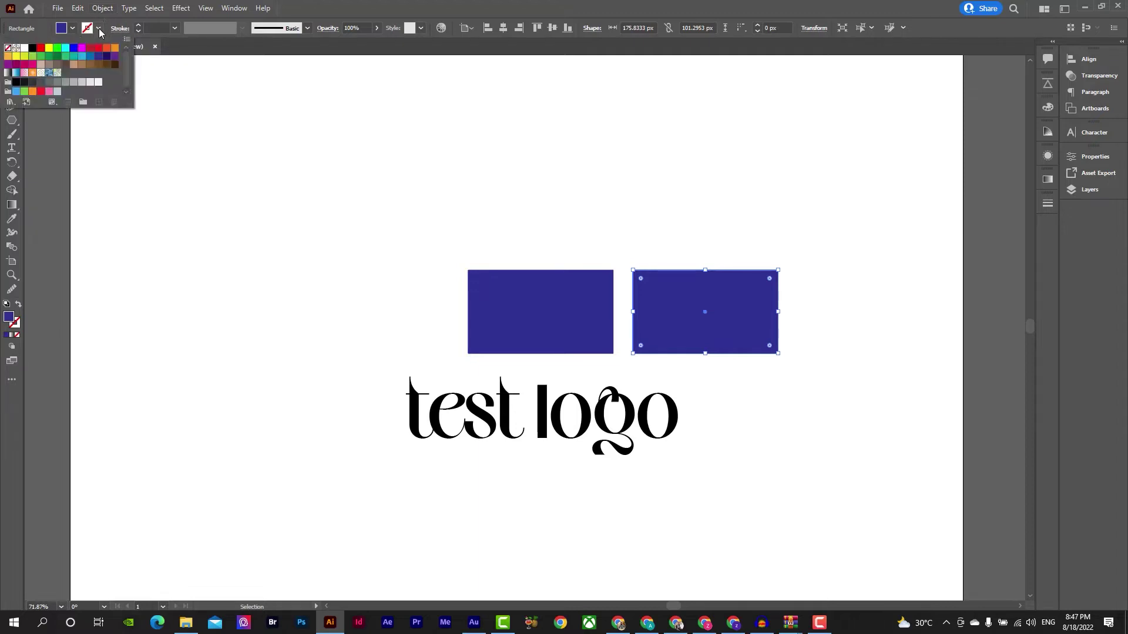
left_click(57, 58)
left_click(132, 30)
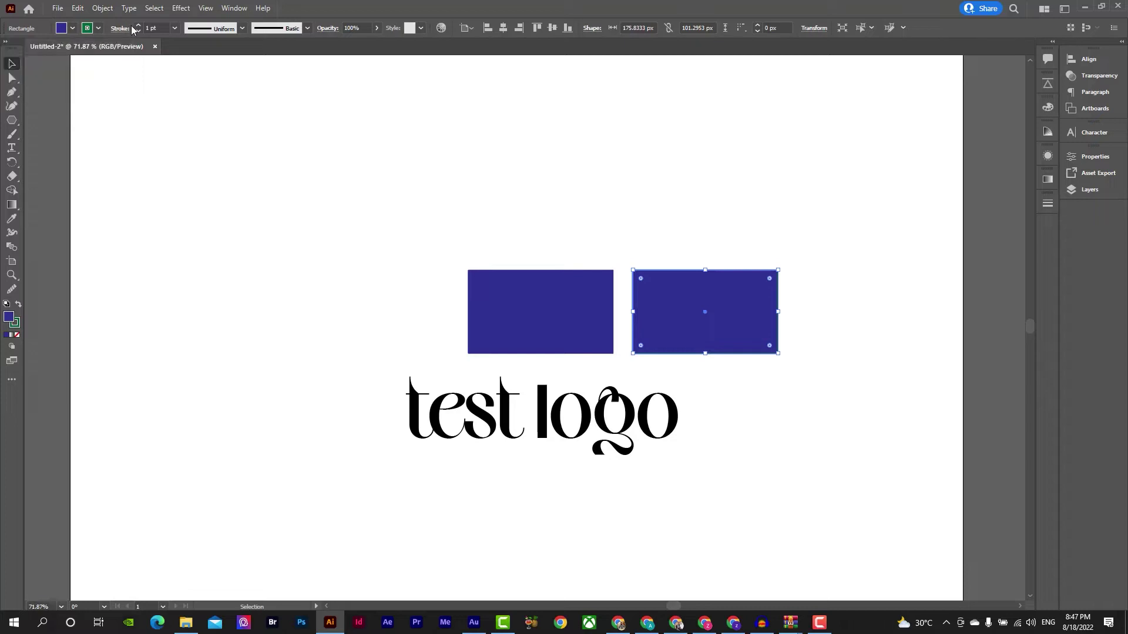
left_click(140, 26)
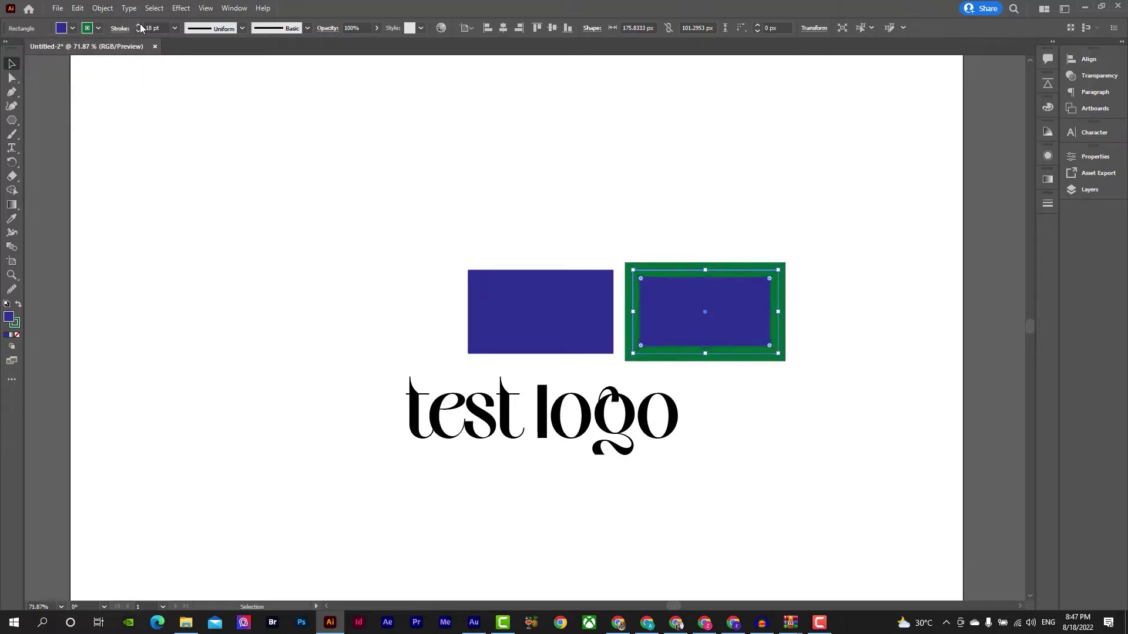
Change the stroke colour of the duplicate rectangle to orange
left_click(98, 28)
left_click(113, 47)
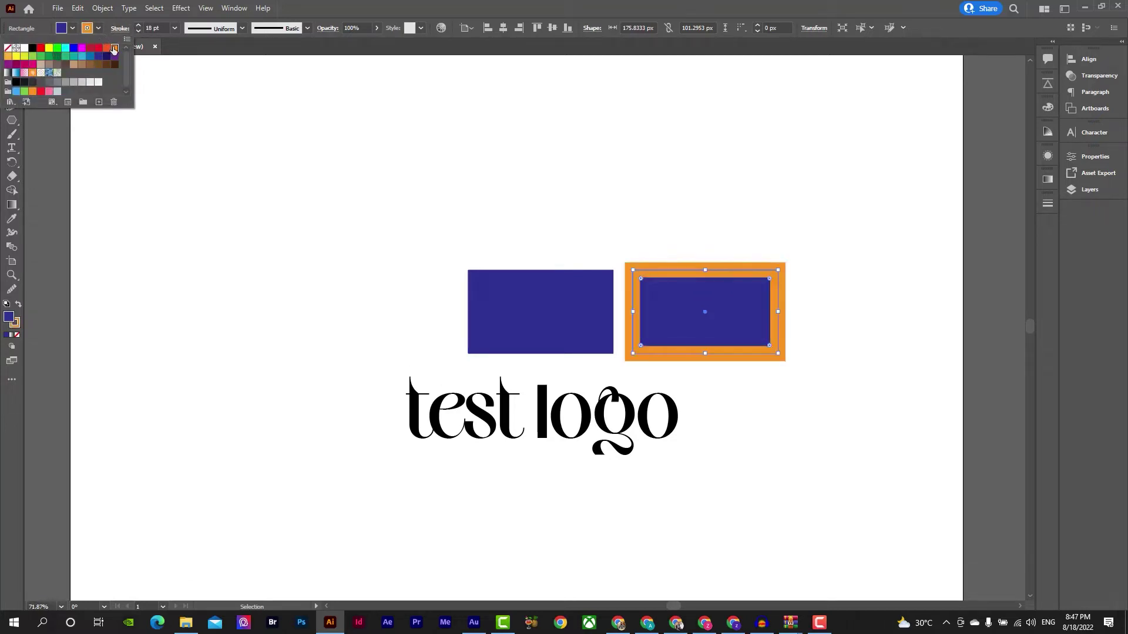
left_click(649, 249)
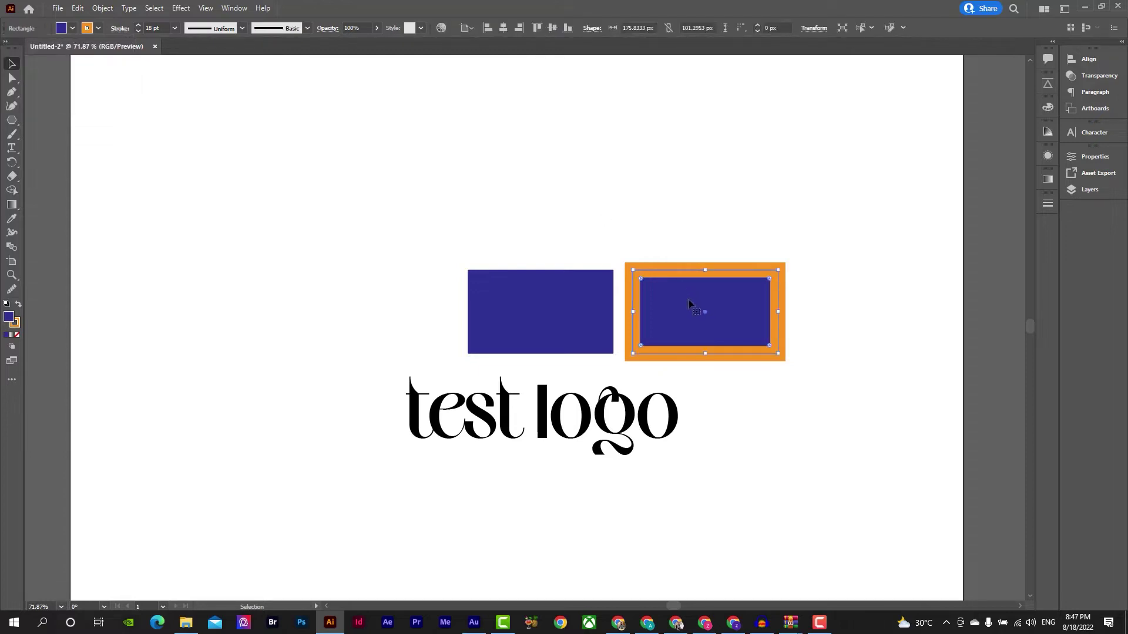
left_click(491, 319)
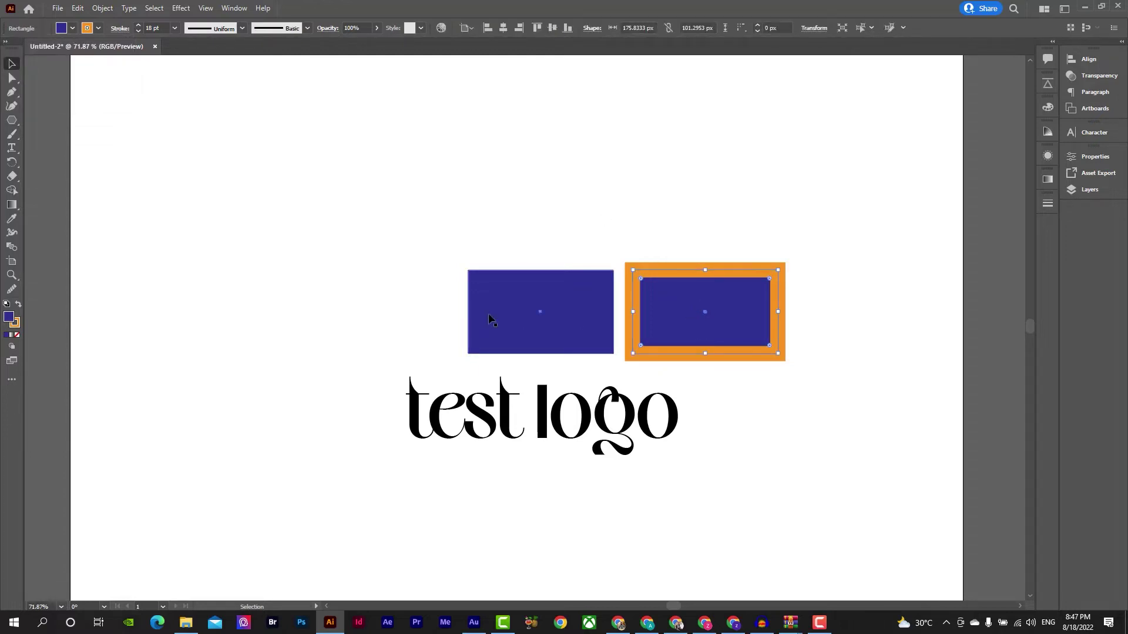
Set the fill of the orange-outlined rectangle to none and deselect it
left_click(672, 305)
left_click(74, 29)
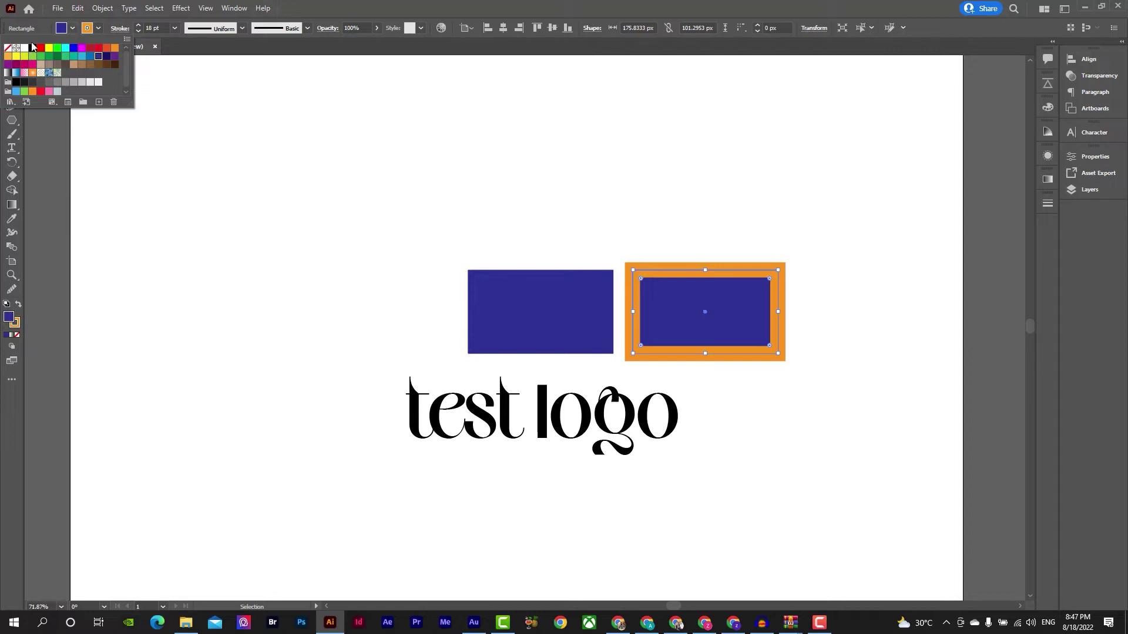
left_click(8, 48)
left_click(540, 200)
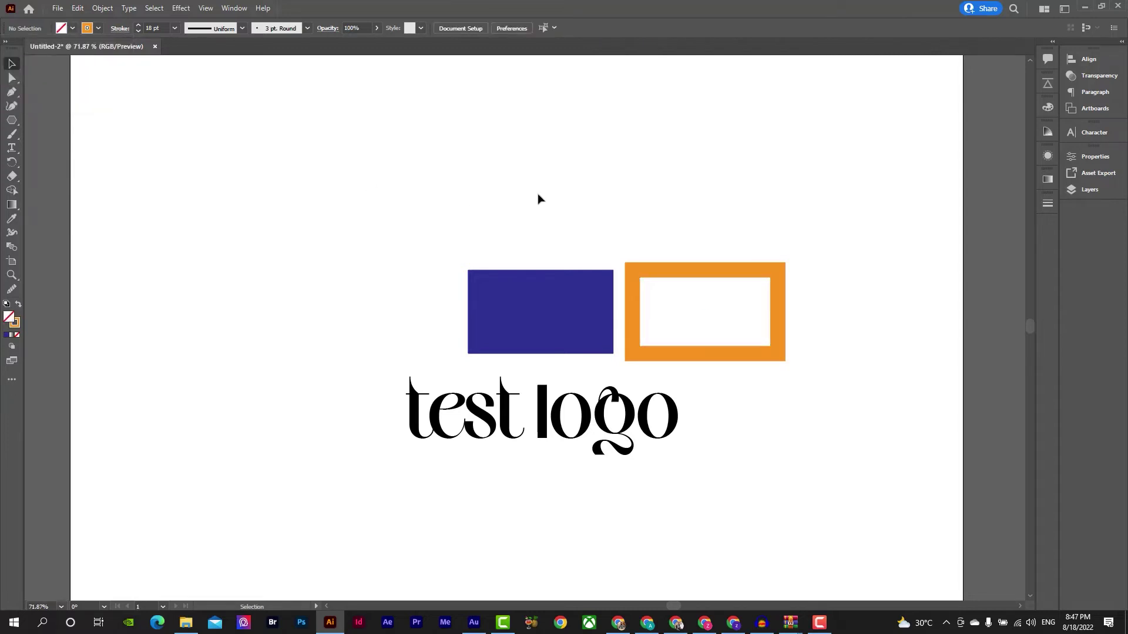
Swap the fill and stroke of the blue rectangle so it has a blue outline and no fill, and deselect it
left_click(567, 317)
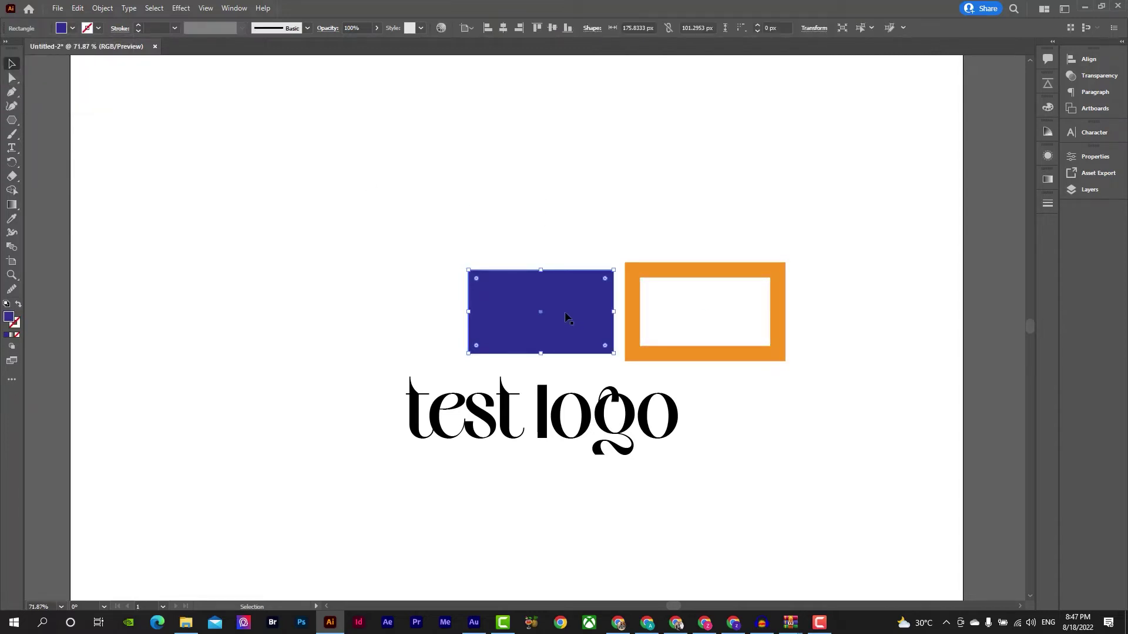
left_click(18, 305)
left_click(506, 242)
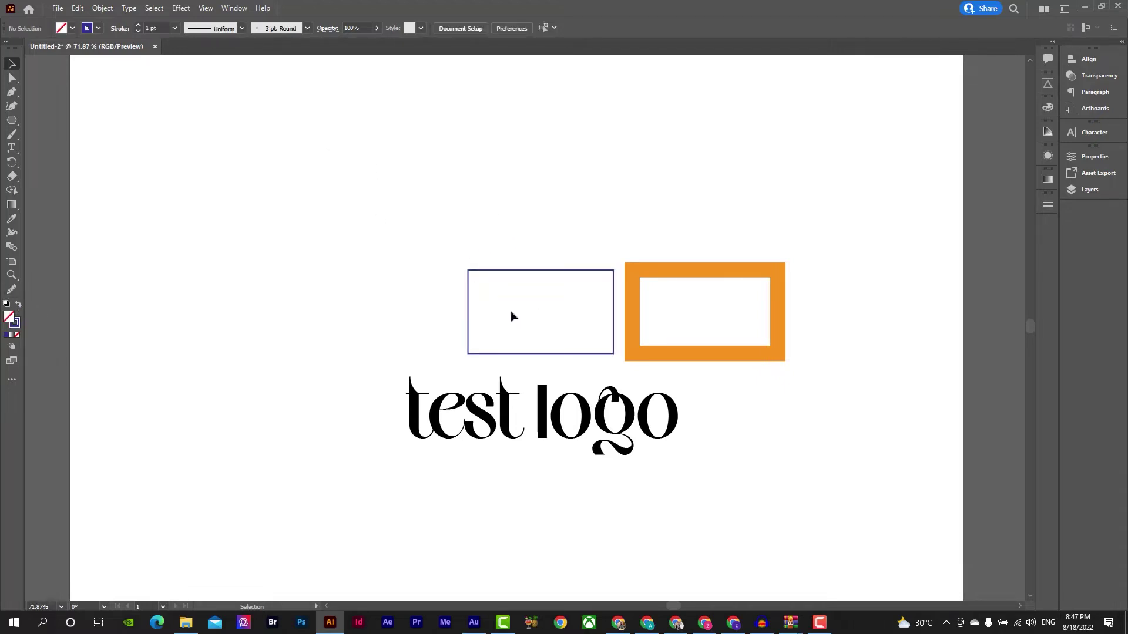
Swap the fill and stroke of the orange-outlined rectangle so it has a solid orange fill and no stroke, and deselect it
left_click(685, 289)
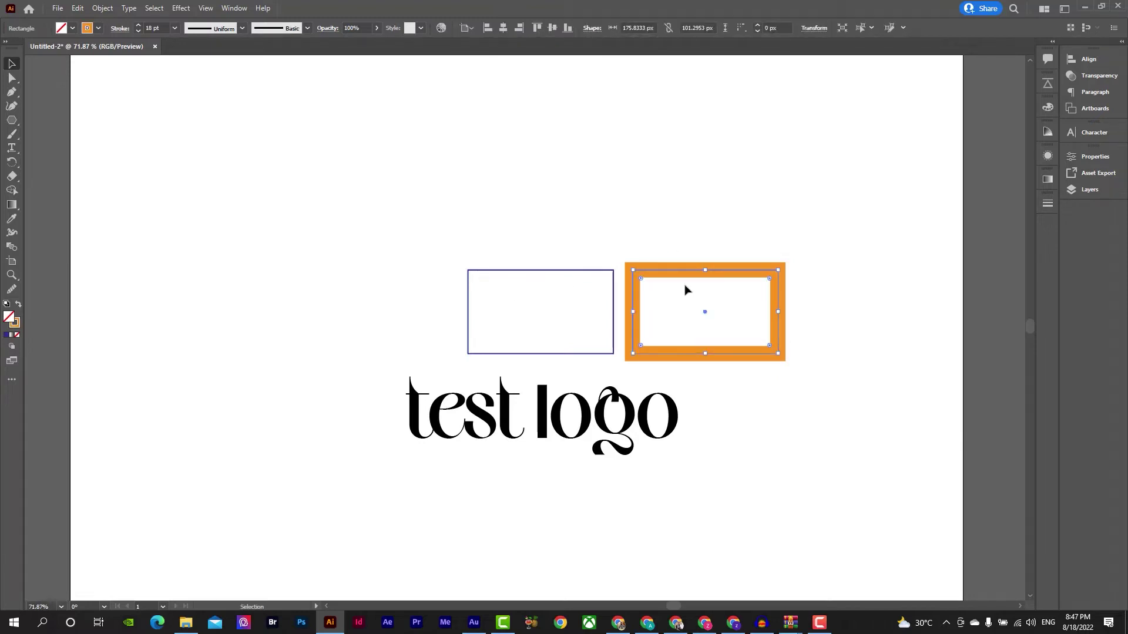
key("shift+x")
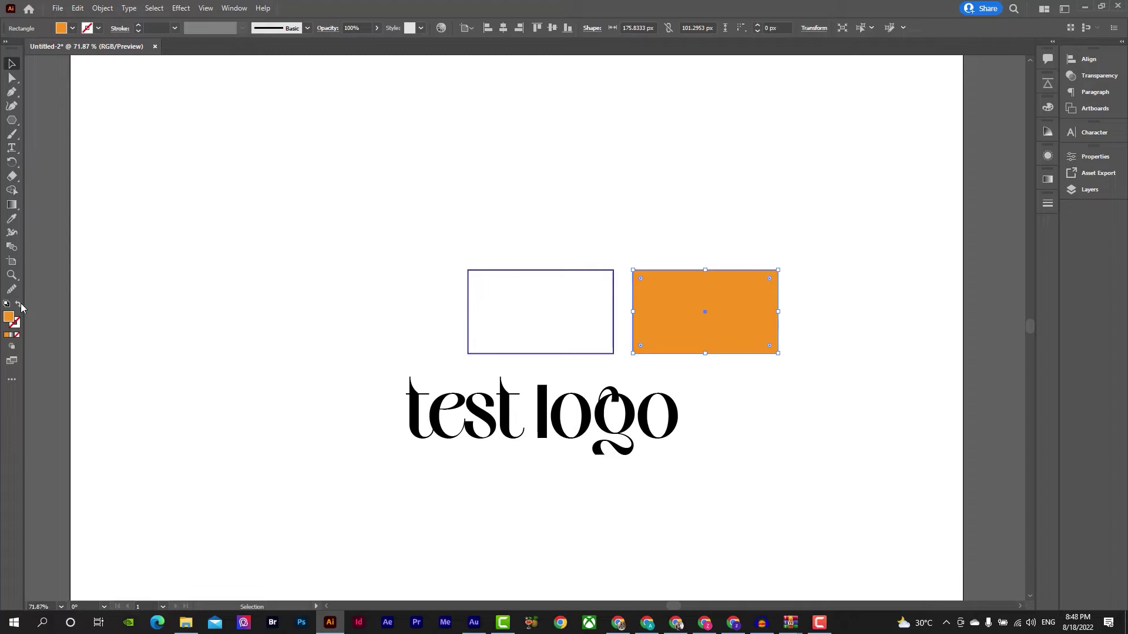
left_click(518, 251)
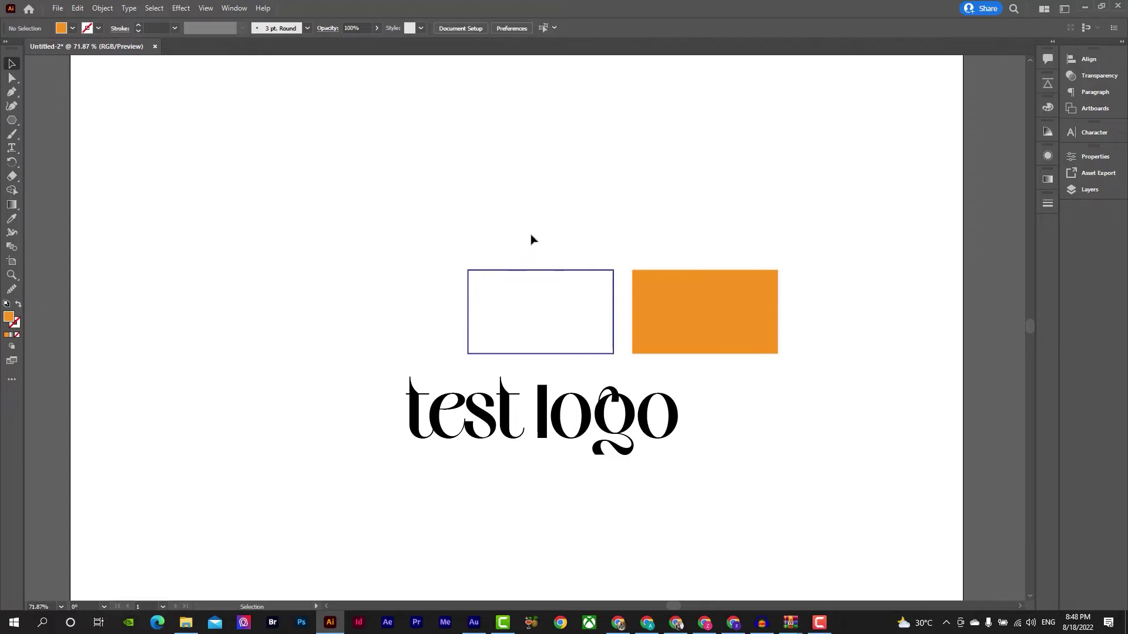
Swap the orange rectangle's fill and stroke to an outline and back to a solid fill, and deselect it
left_click(641, 280)
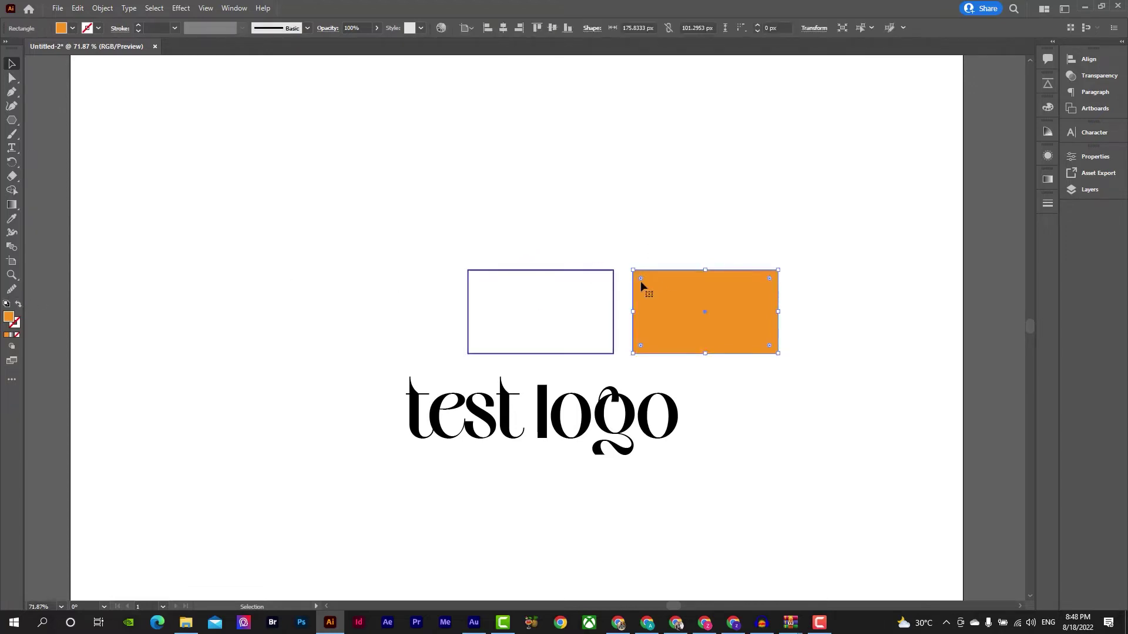
left_click(18, 305)
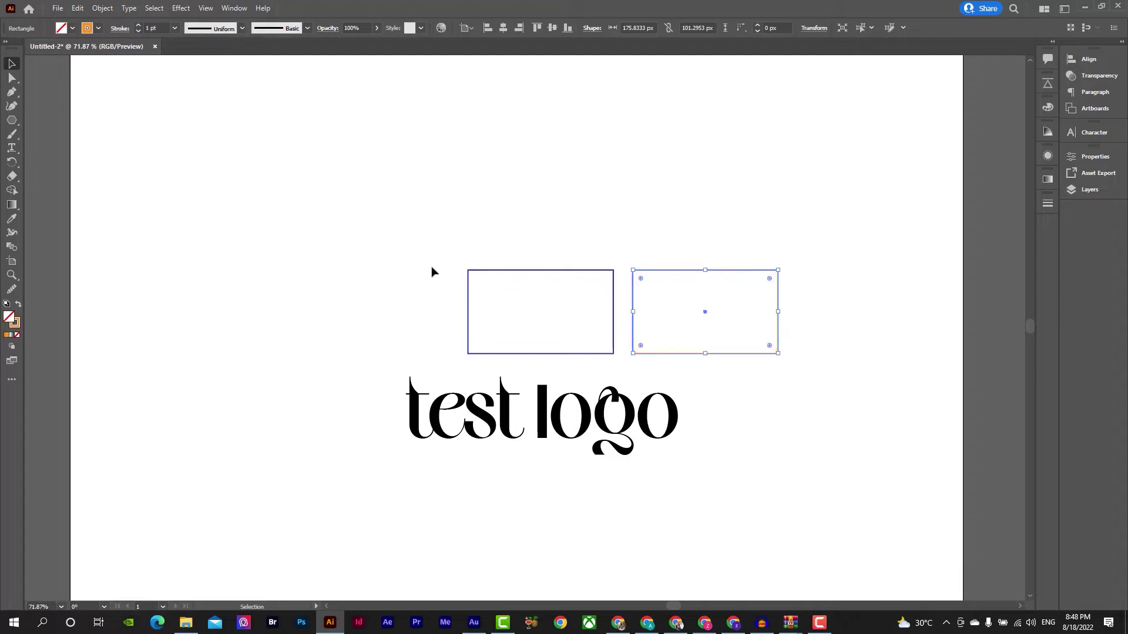
left_click_drag(624, 211, 691, 326)
key("shift+x")
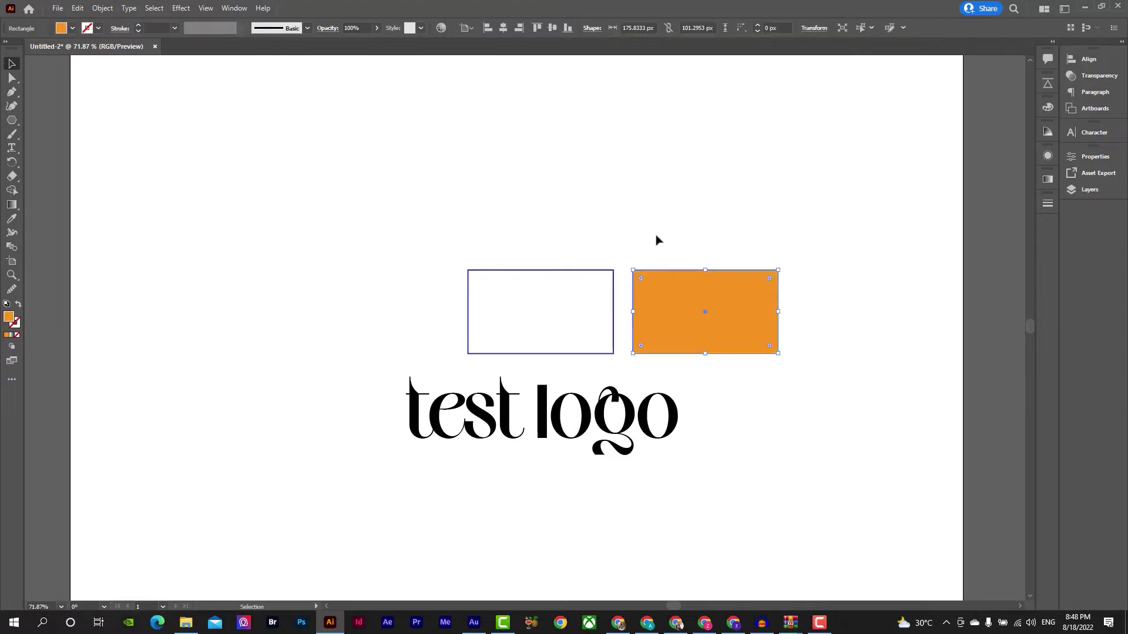
left_click(655, 219)
Reposition the "test logo" text below the two rectangles, first to the right and then down to the left
left_click_drag(628, 411, 703, 421)
left_click(758, 194)
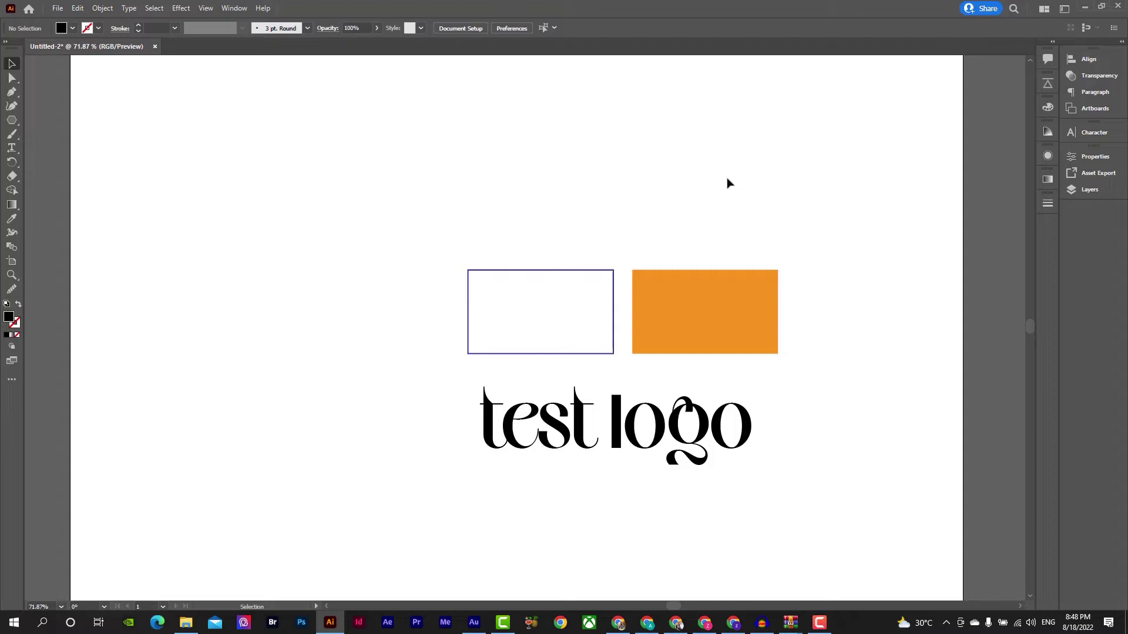
left_click_drag(675, 428, 605, 443)
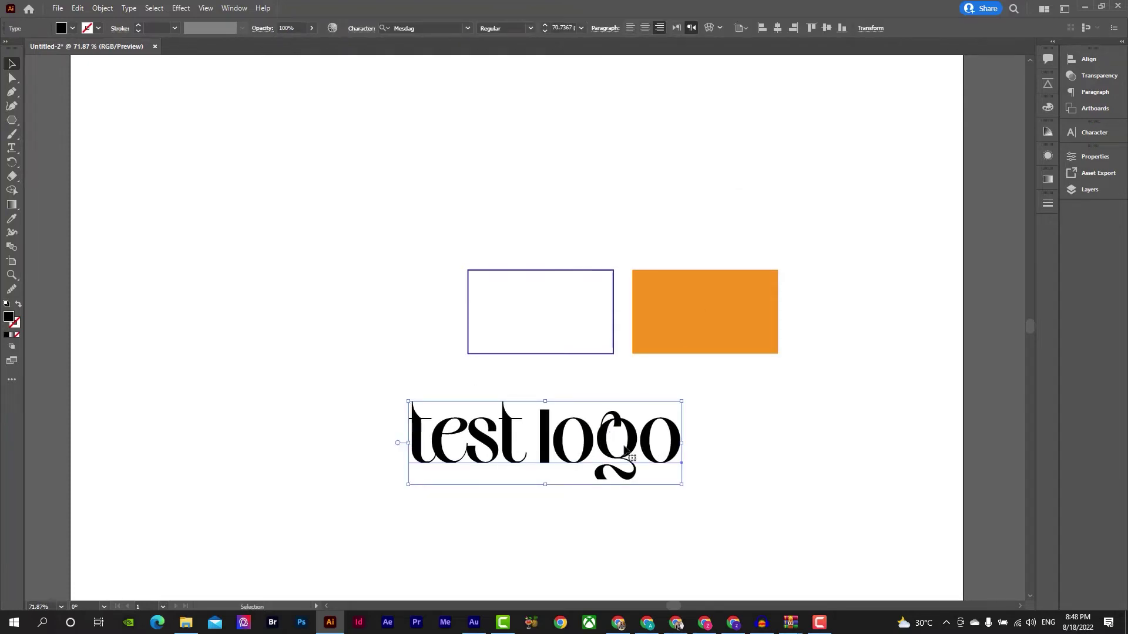
Delete the "test logo" text and both rectangles to clear the artboard
key("Delete")
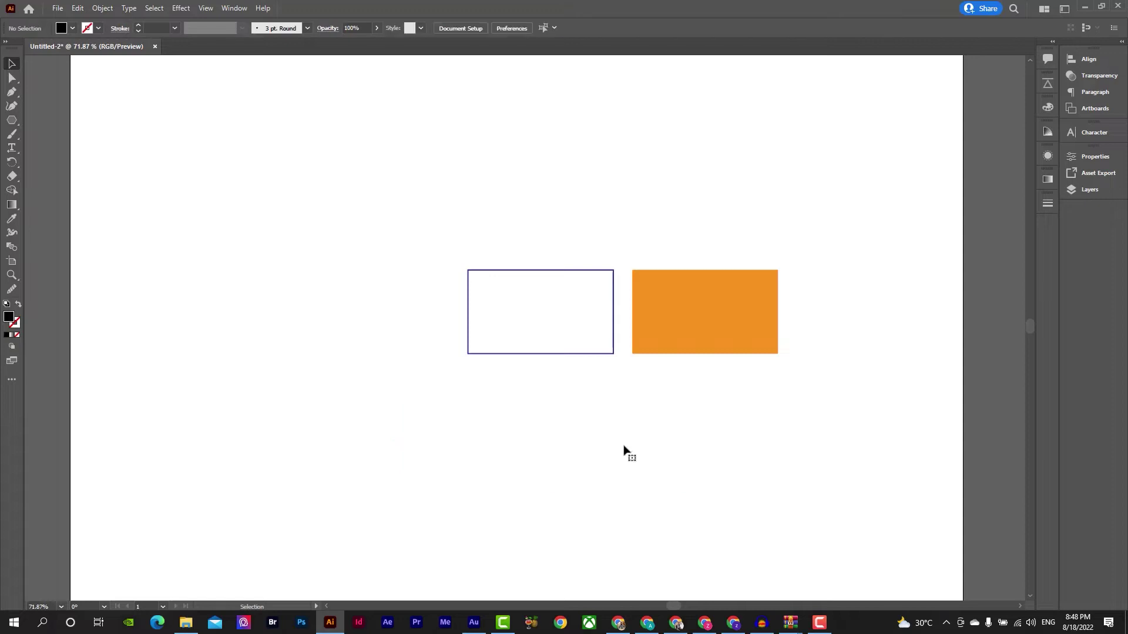
left_click(669, 343)
key("Delete")
left_click(613, 343)
key("Delete")
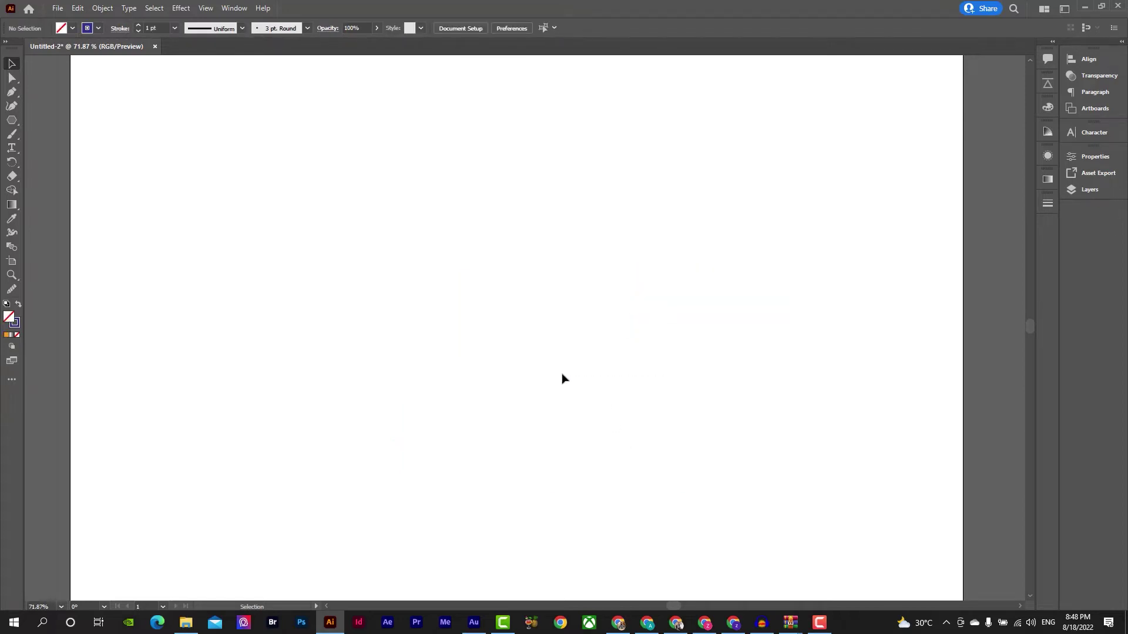
Draw a circle about 200 px across with a red-orange fill and no stroke, and place a duplicate directly to its right
left_click(23, 119)
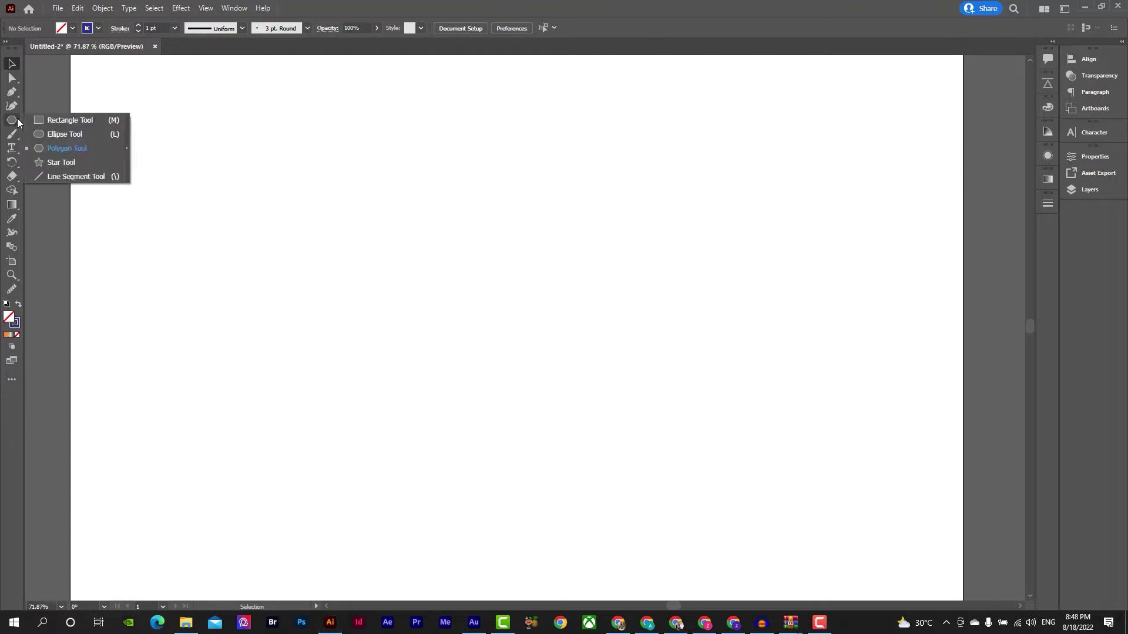
left_click(50, 132)
left_click(97, 28)
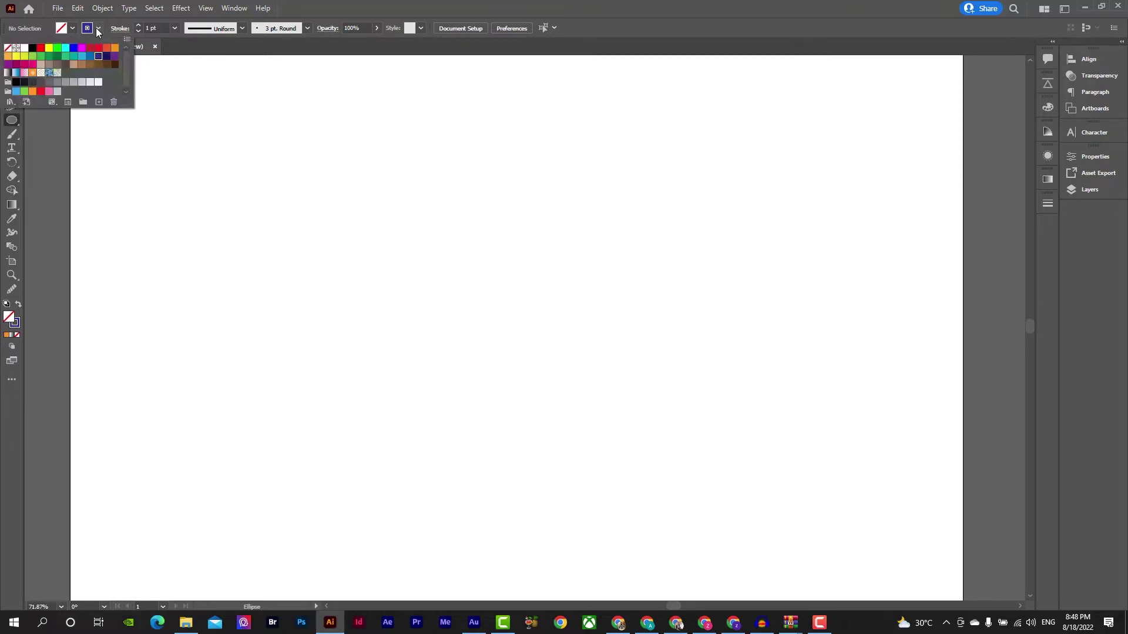
left_click(8, 49)
left_click(73, 29)
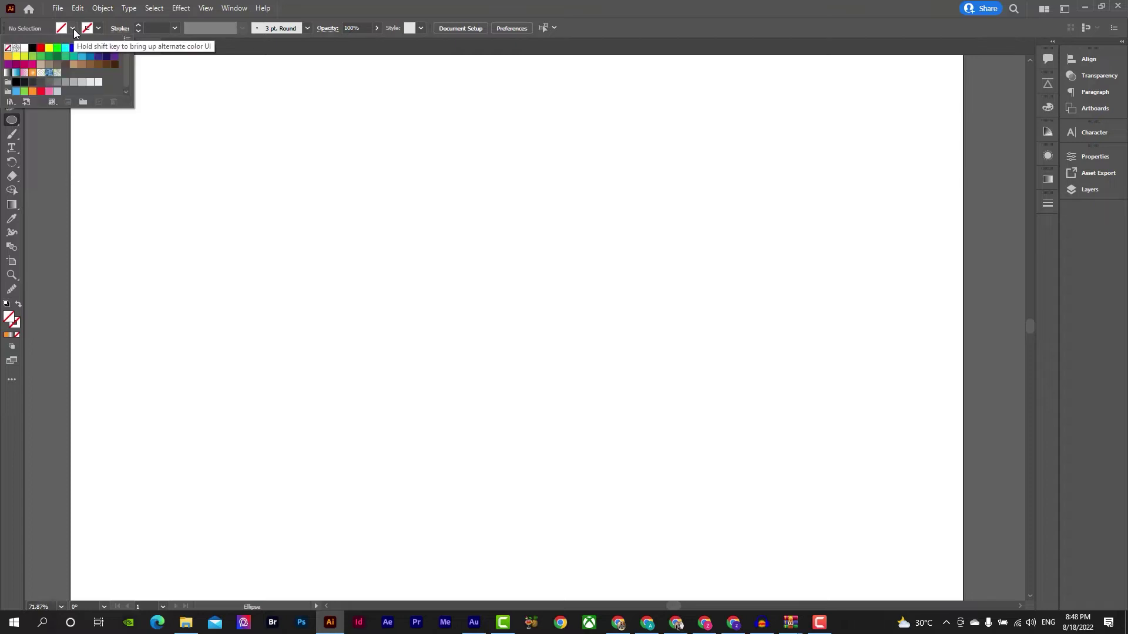
left_click(106, 48)
left_click(445, 275)
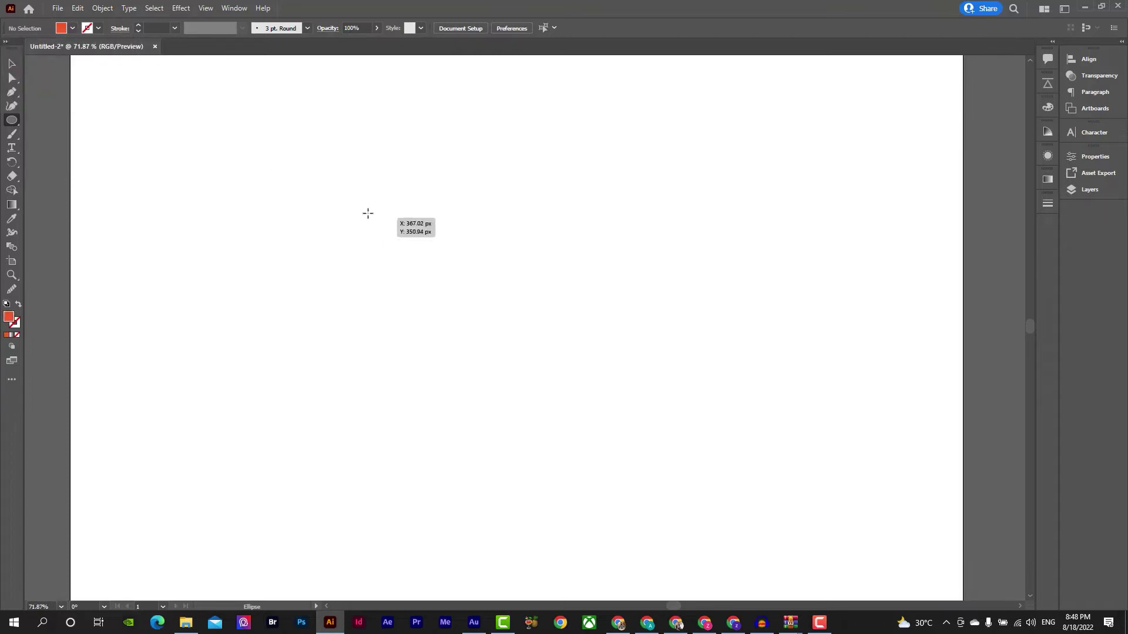
mouse_move(352, 196)
left_mouse_down()
mouse_move(503, 363)
mouse_move(482, 338)
mouse_move(632, 348)
left_mouse_up()
key("v")
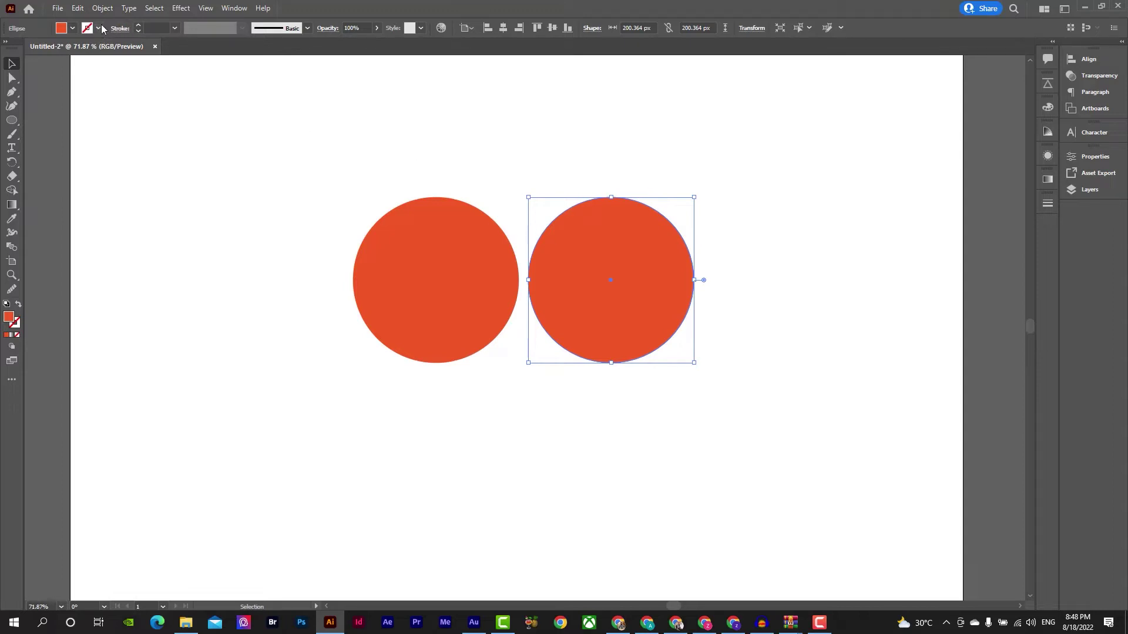
Change the fill of the duplicate circle on the right to blue and deselect it
left_click(73, 27)
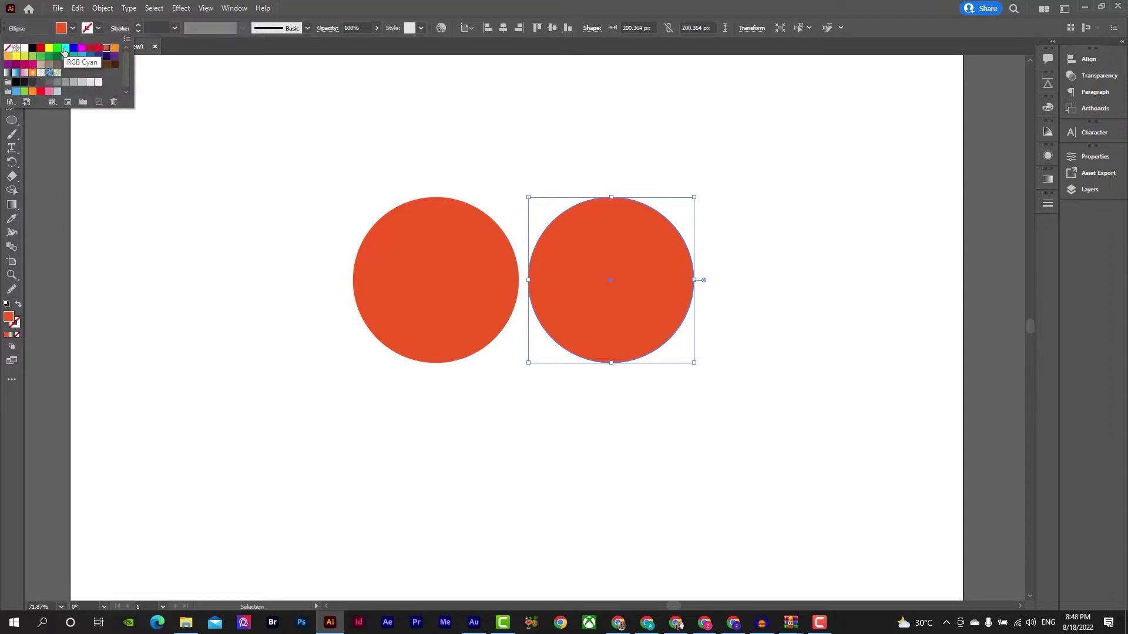
left_click(83, 58)
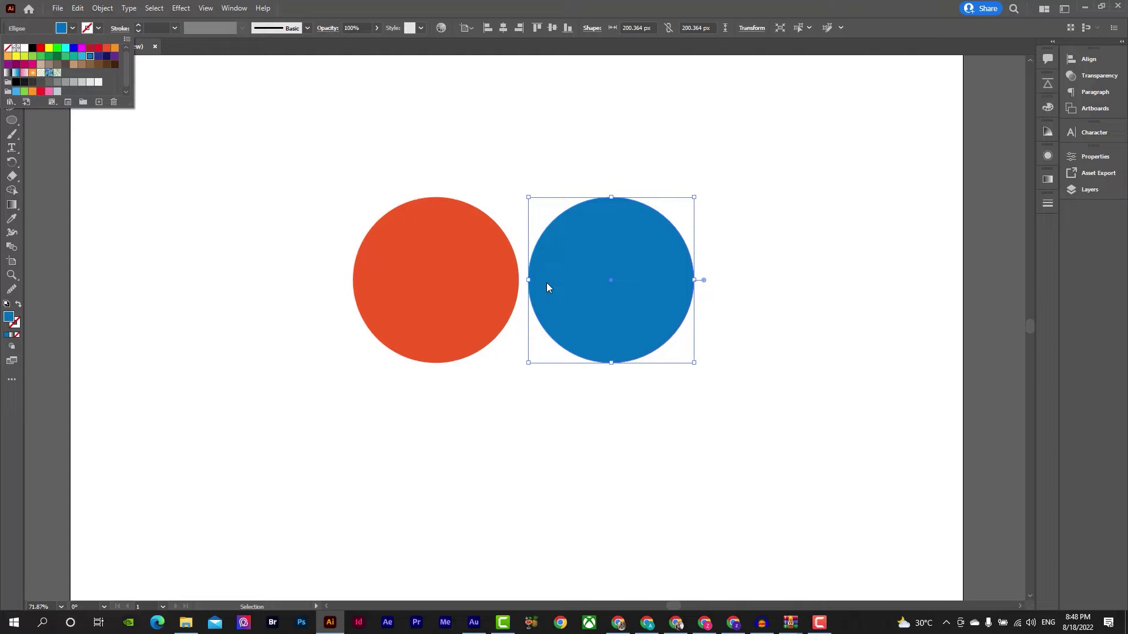
left_click(737, 355)
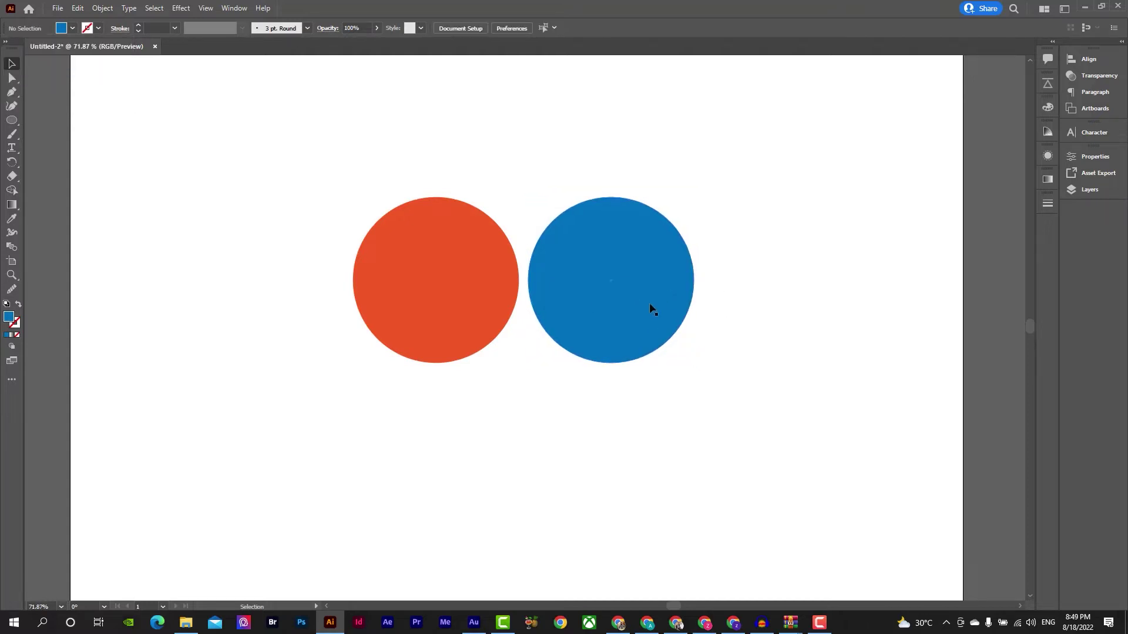
Move the blue circle over the red-orange one, and shift it right so the two circles partly overlap
left_click_drag(651, 306, 476, 306)
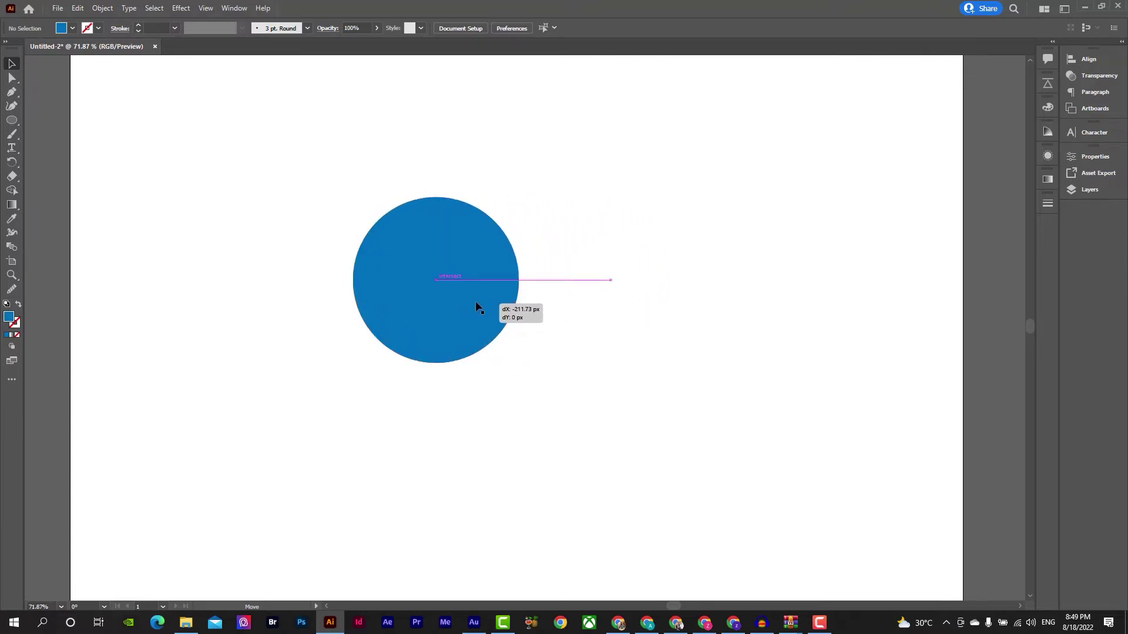
left_click(569, 334)
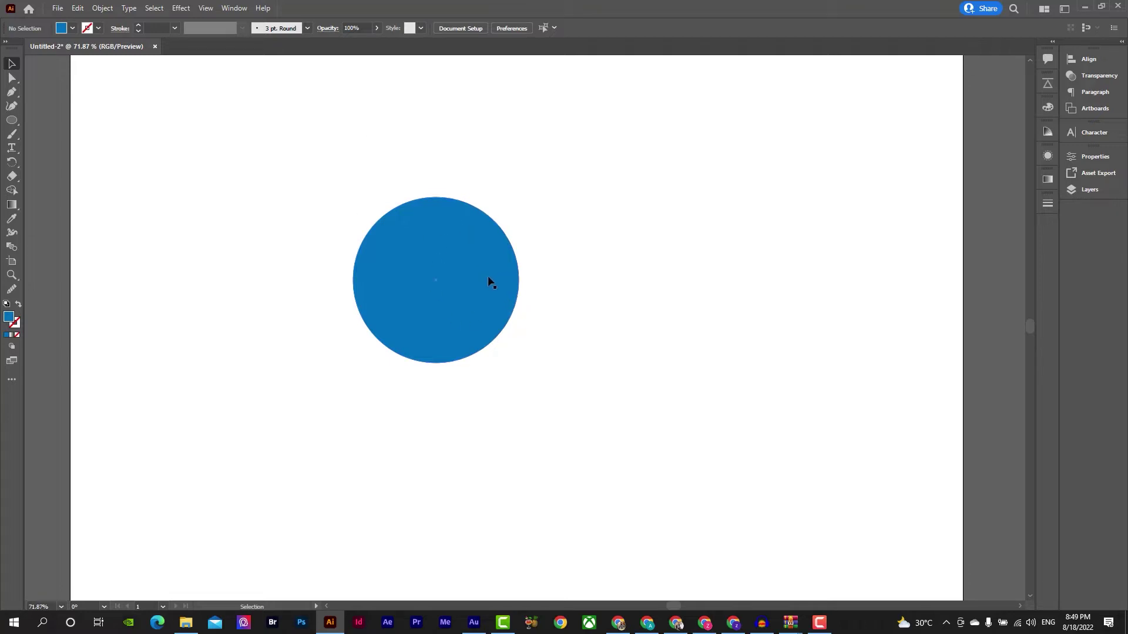
left_click_drag(487, 281, 543, 285)
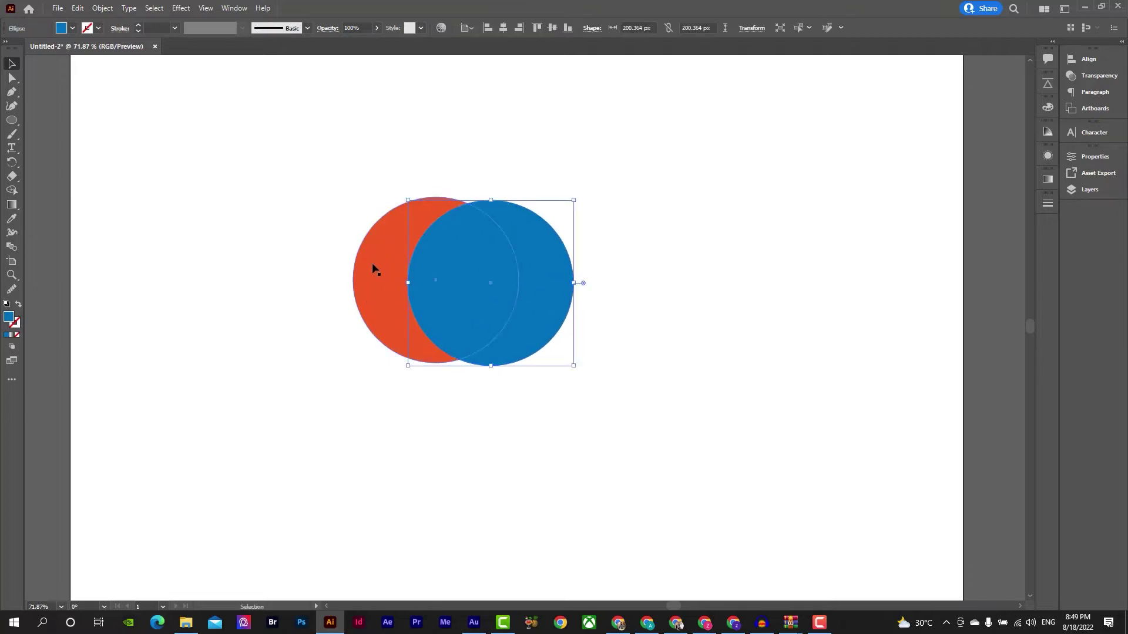
Bring the red-orange circle to the front of the blue circle using the Arrange options
left_click(374, 269)
left_click(614, 290)
left_click(390, 284)
right_click(388, 280)
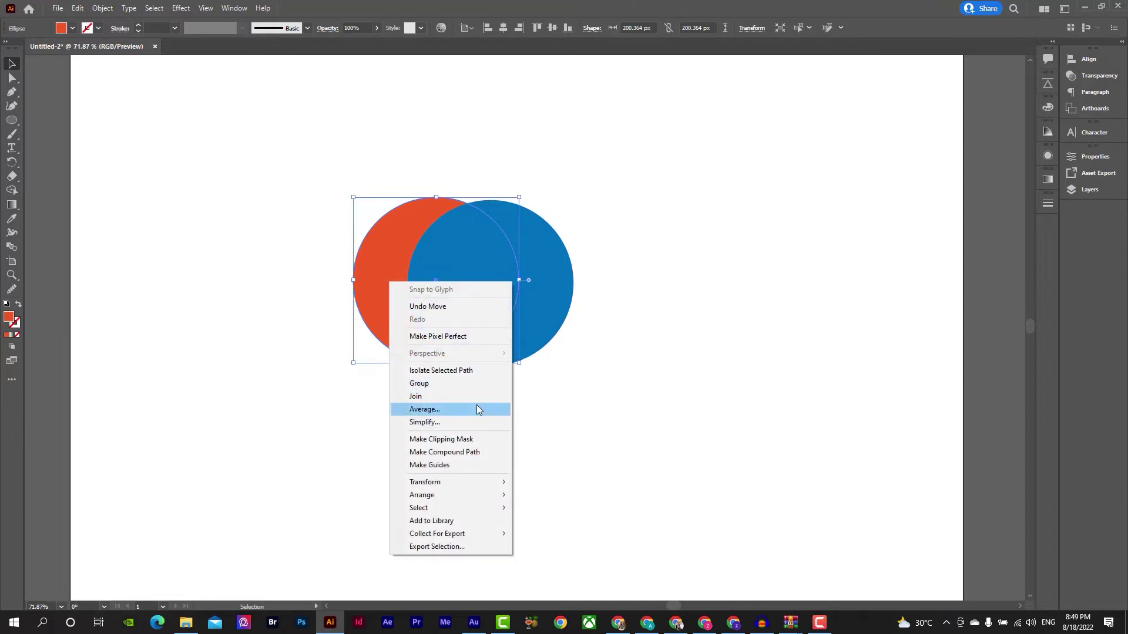
left_click(477, 410)
left_click(604, 349)
right_click(368, 294)
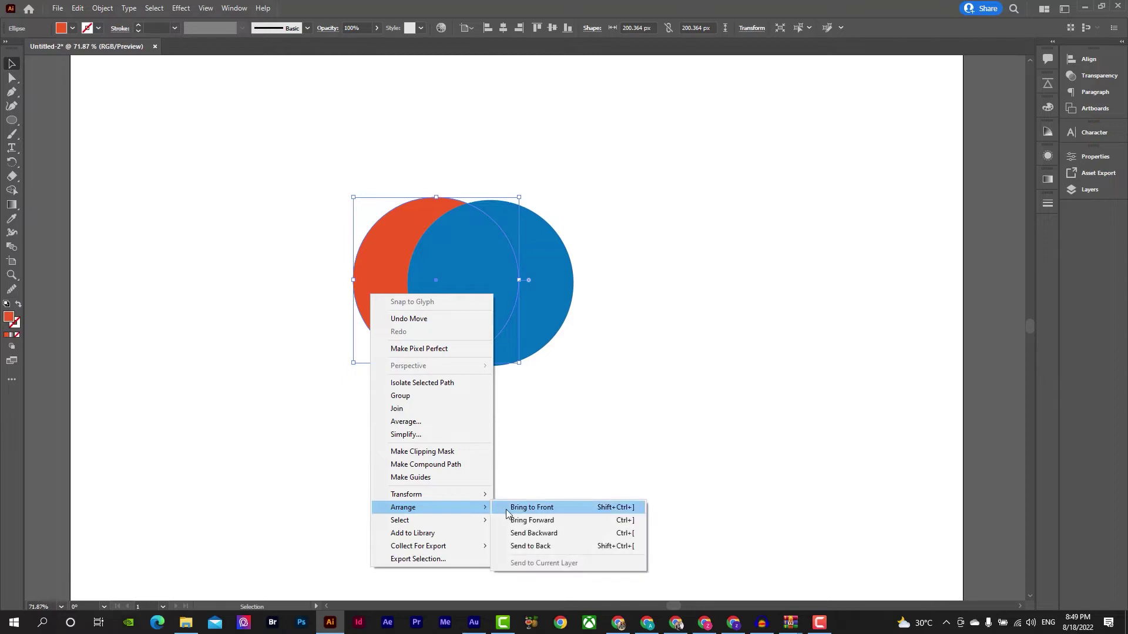
left_click(503, 508)
left_click(473, 531)
Select the blue circle and bring it to the front using the Arrange options
left_click(544, 340)
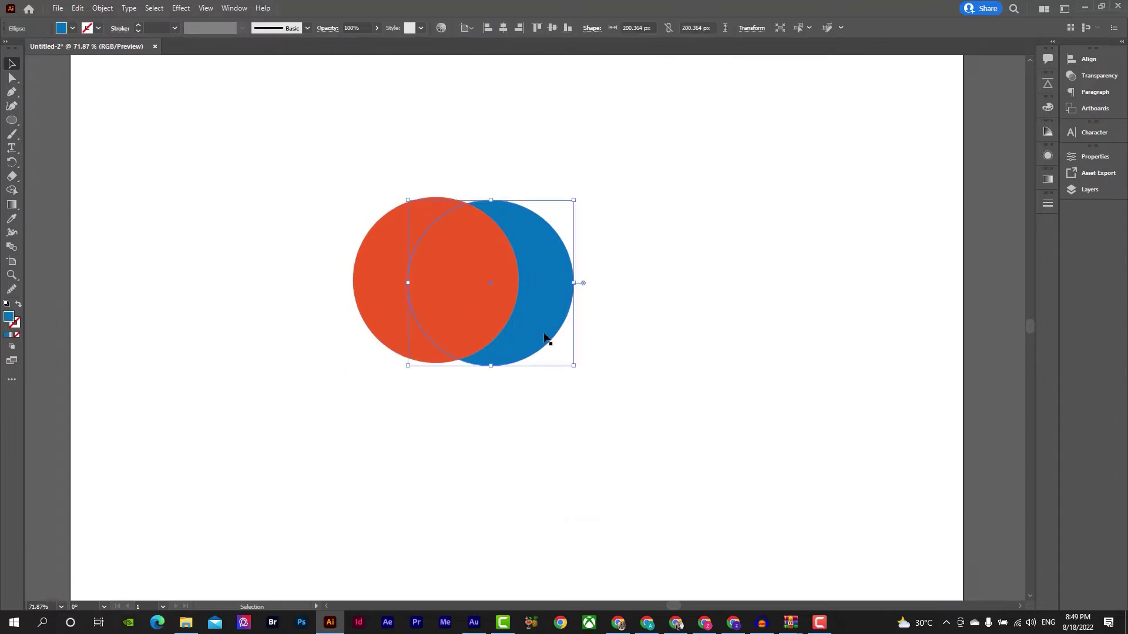
right_click(544, 334)
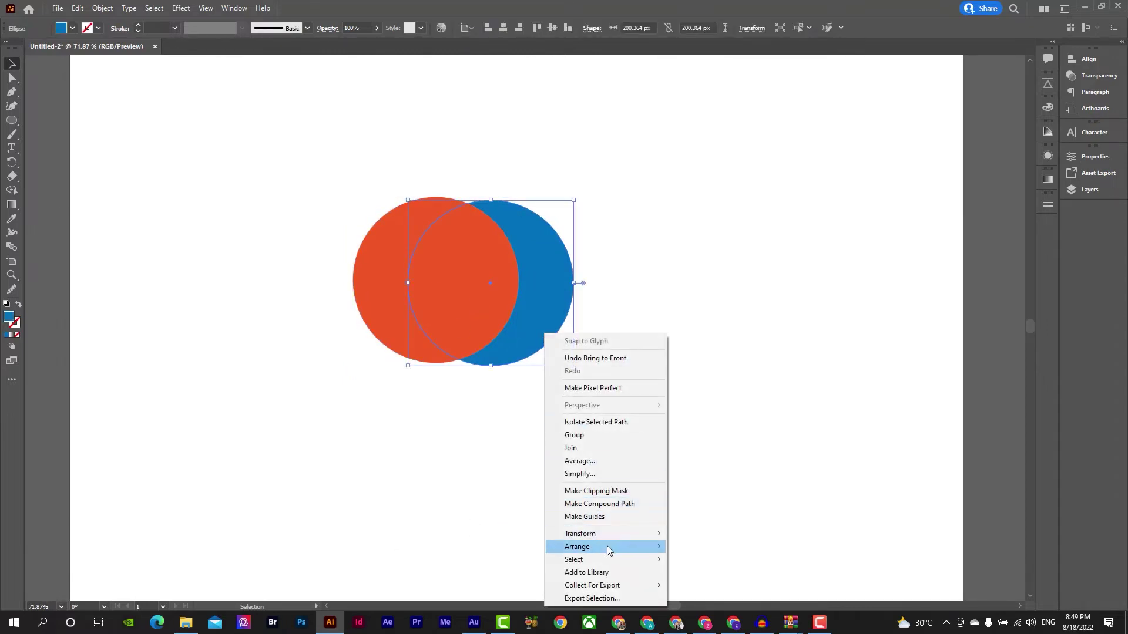
mouse_move(607, 546)
left_click(679, 549)
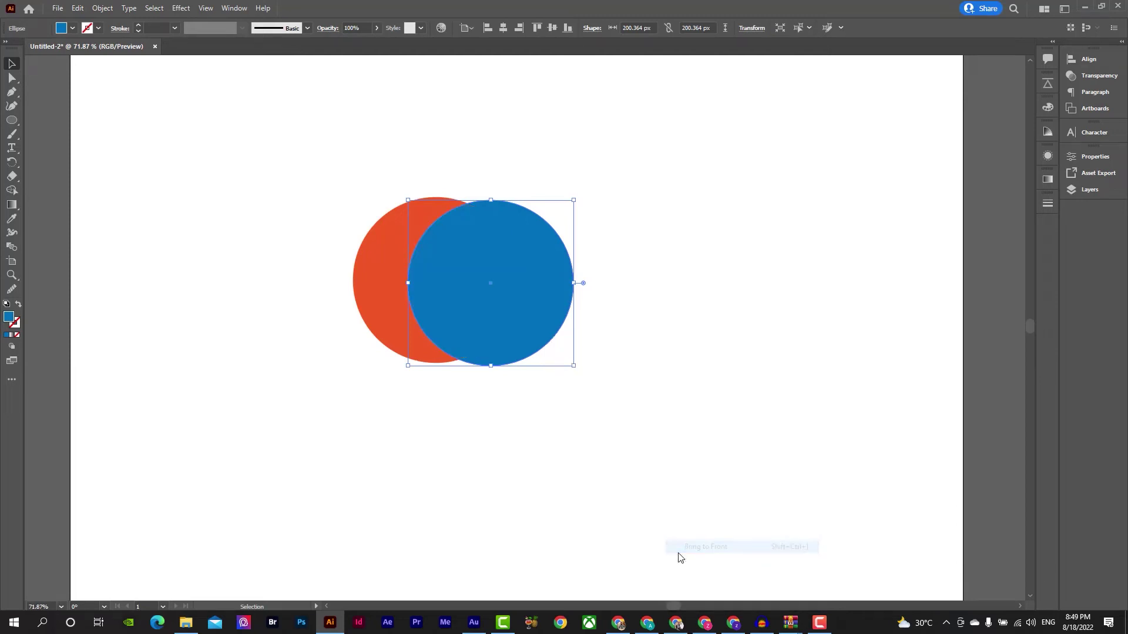
Send the blue circle to the back behind the red-orange circle and deselect it
right_click(513, 340)
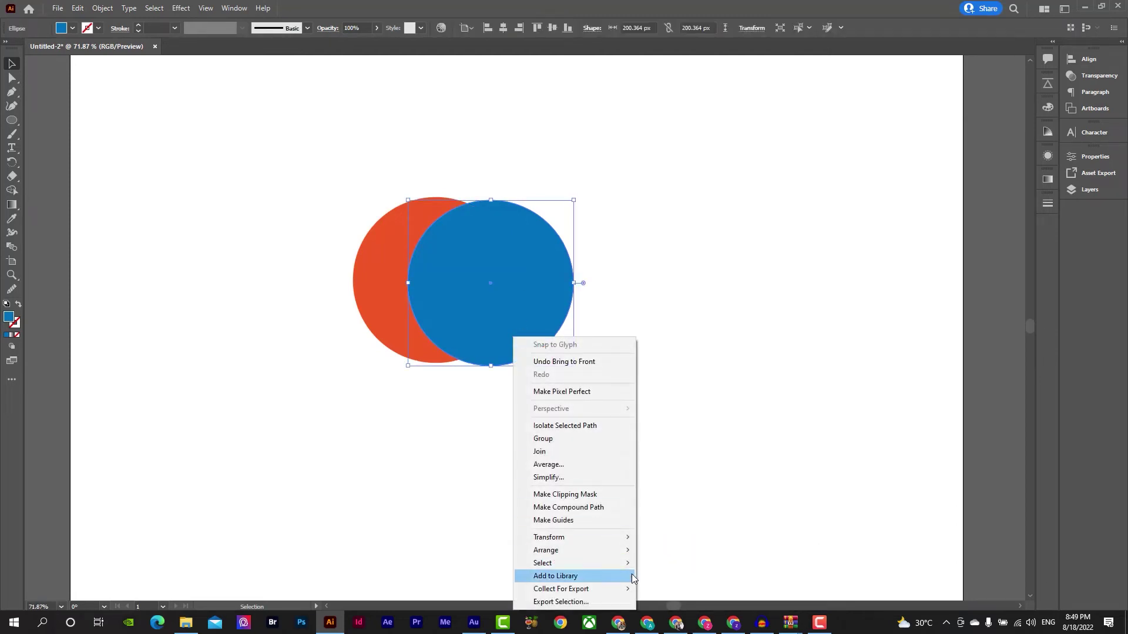
mouse_move(628, 553)
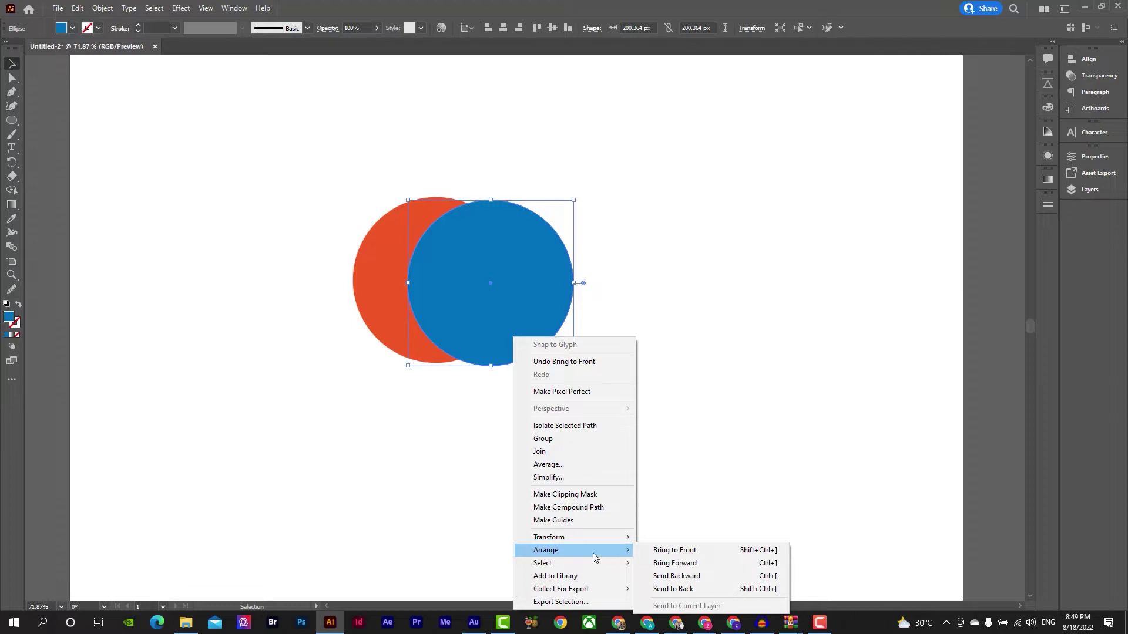
left_click(675, 589)
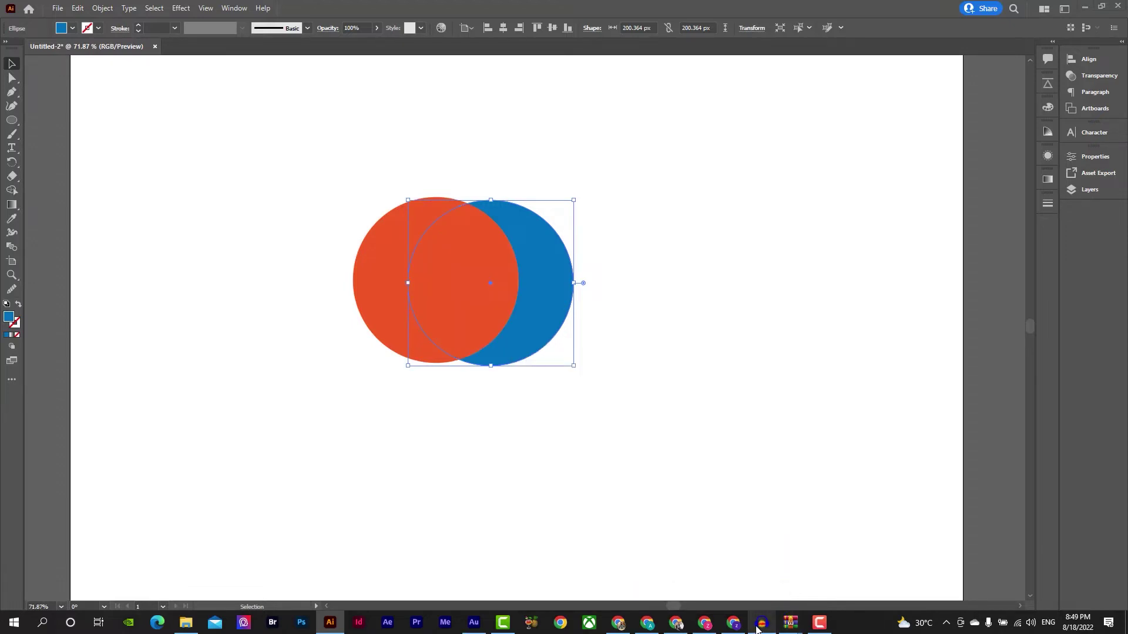
left_click(759, 626)
left_click(757, 628)
left_click(627, 360)
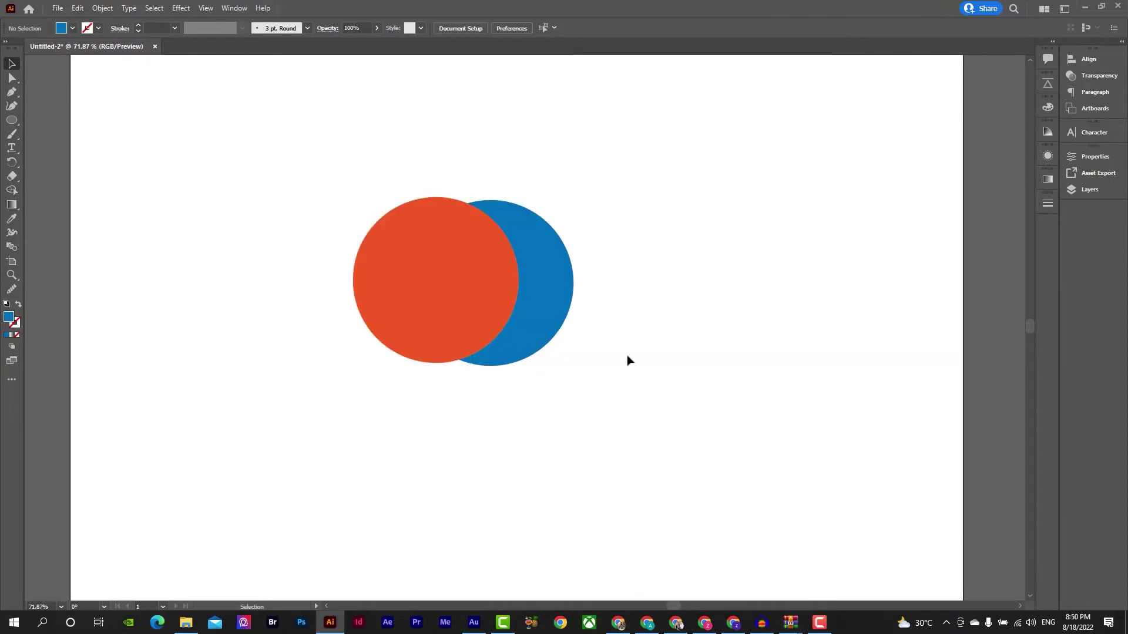
Bring the blue circle to the front of the stacking order and send it to the back again
left_click(566, 316)
key("ctrl")
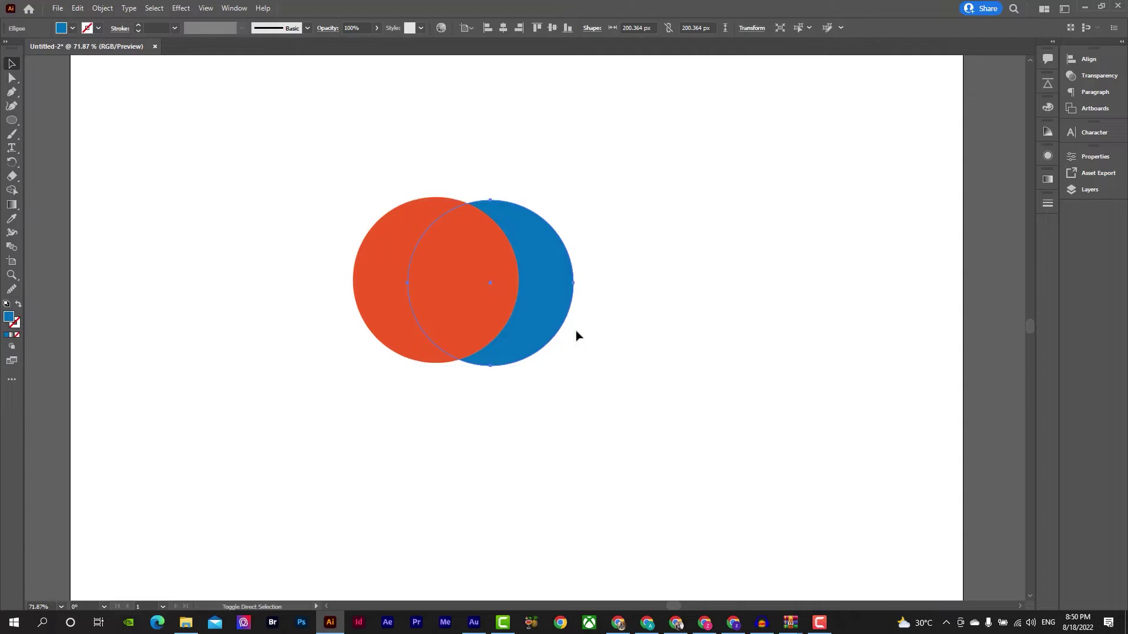
key("ctrl+shift+bracketright")
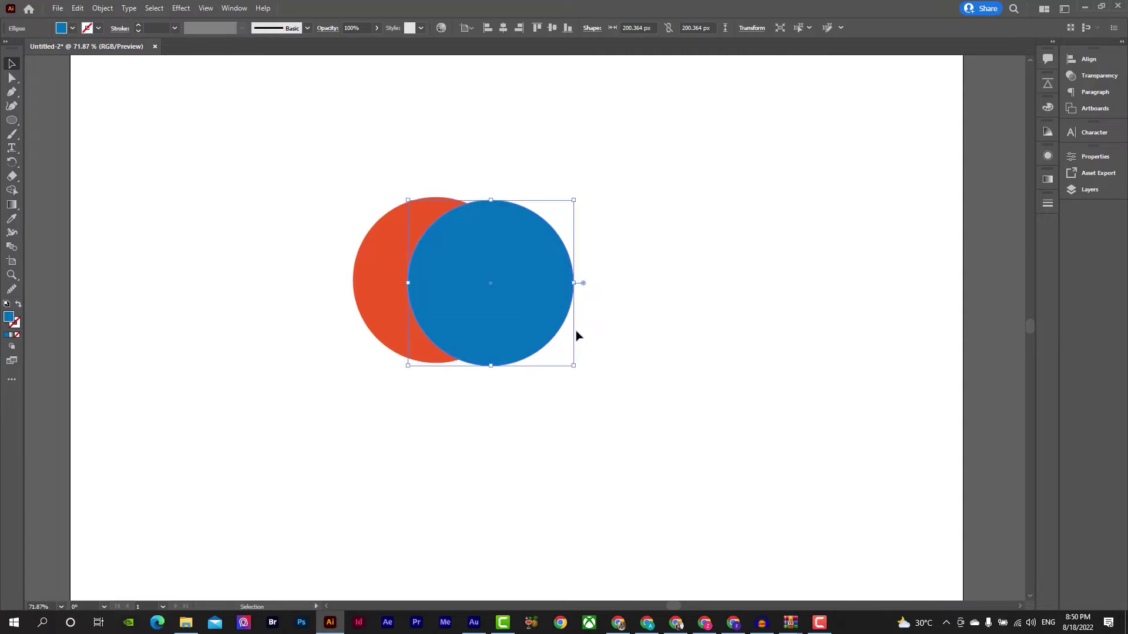
key("ctrl+shift+bracketleft")
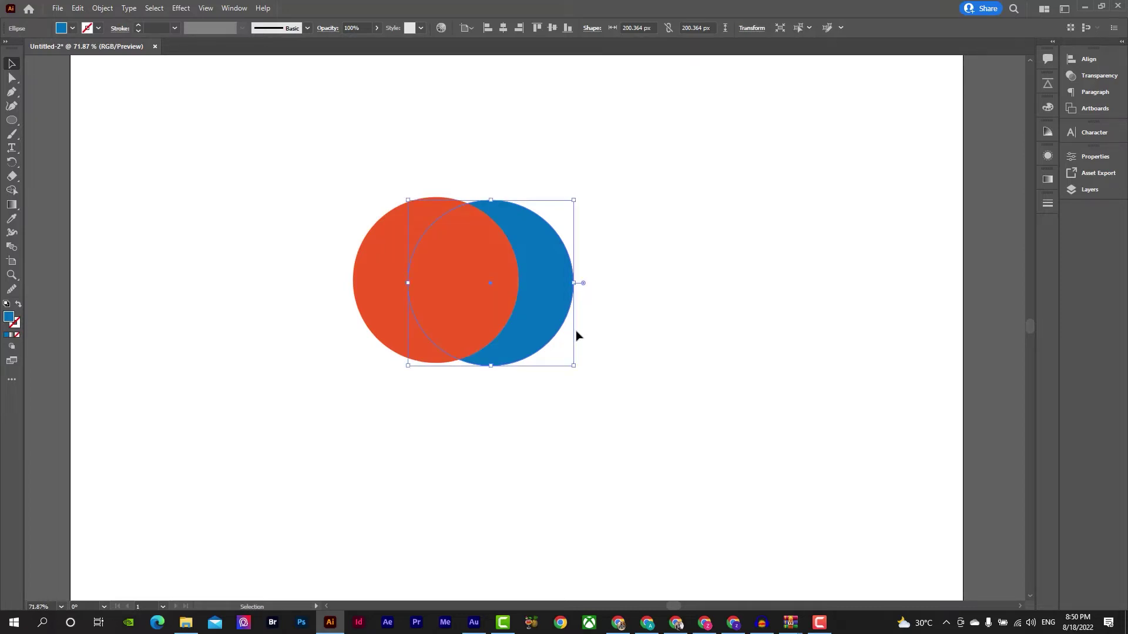
Move the blue circle down and to the right so it no longer overlaps the red-orange circle, and deselect it
left_click(600, 333)
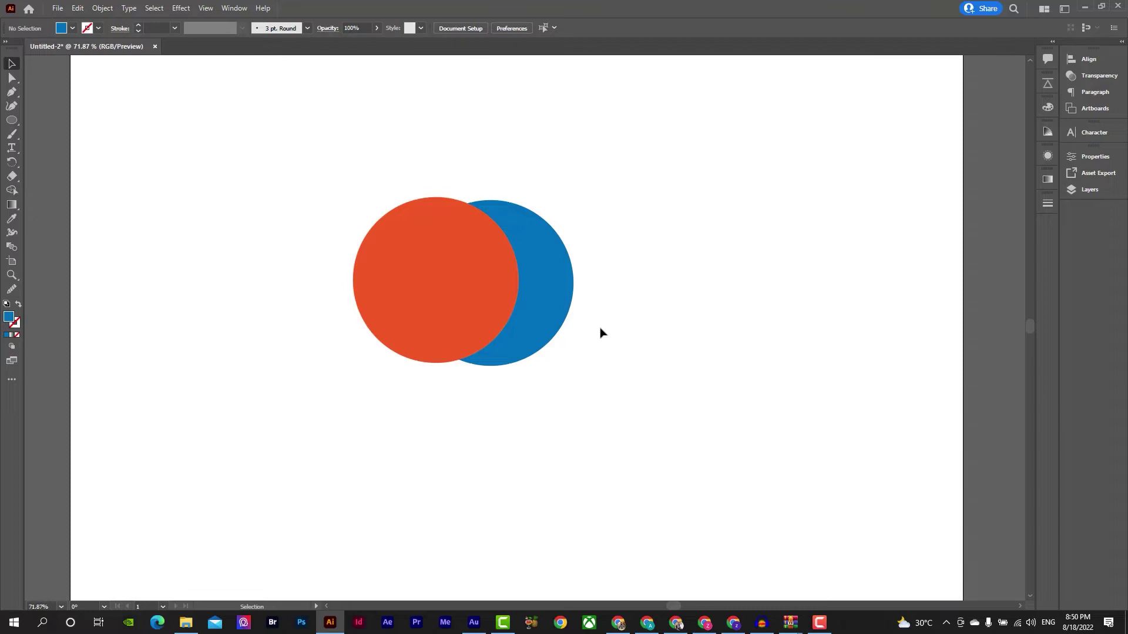
left_click_drag(555, 298, 701, 368)
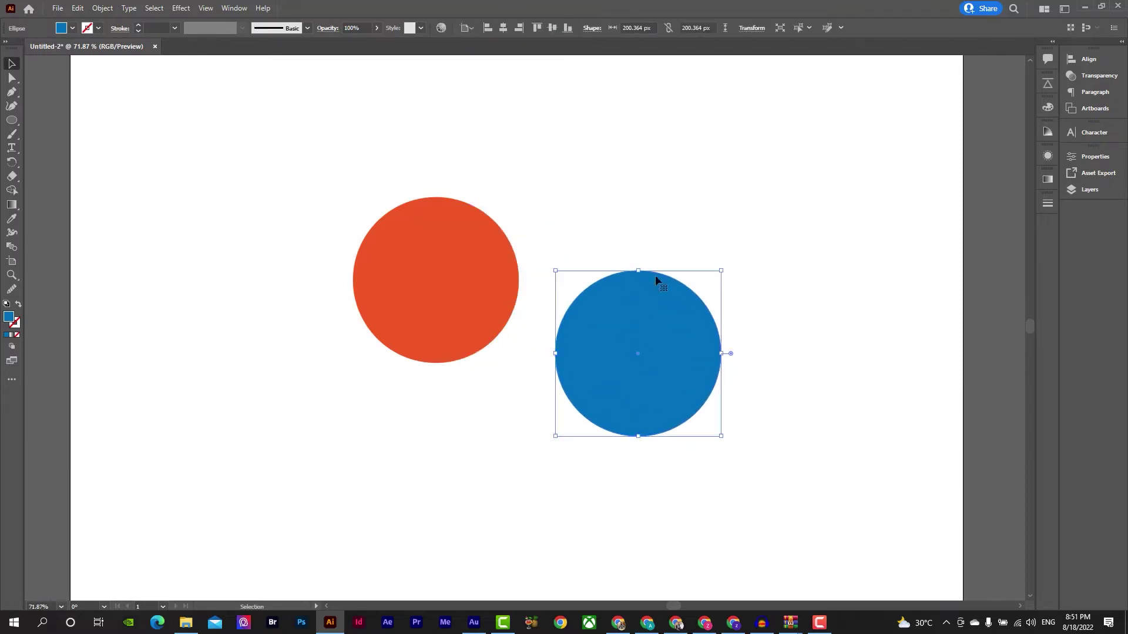
left_click(652, 232)
Select both circles and align their vertical and horizontal centers so they stack exactly, and deselect them
left_click_drag(737, 203, 338, 416)
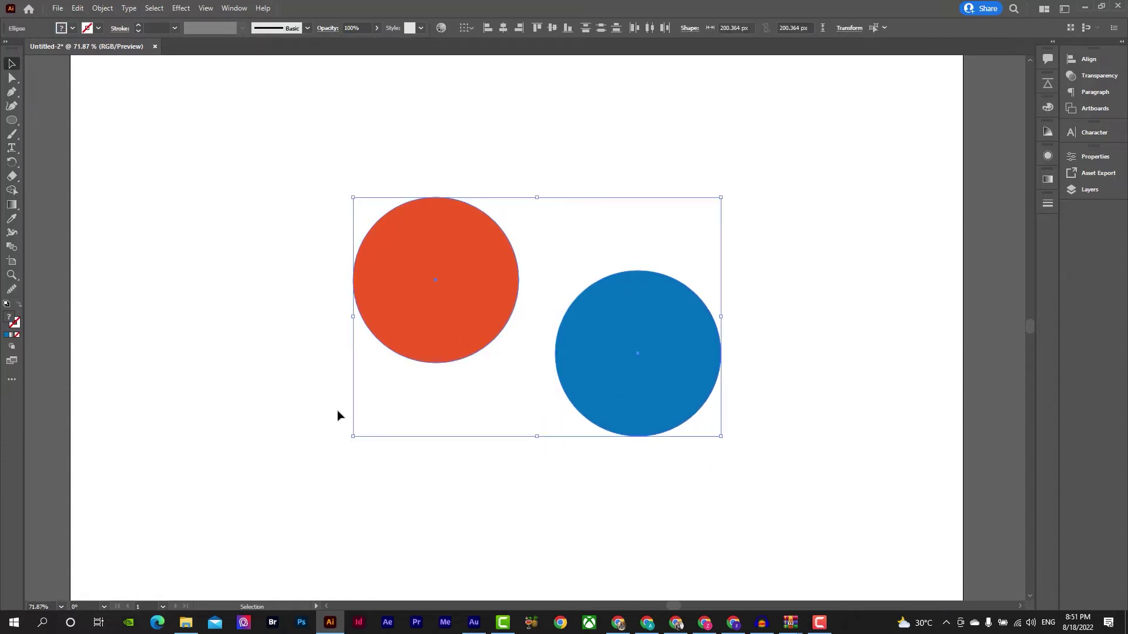
left_click(799, 287)
left_click_drag(770, 164, 328, 483)
left_click(551, 28)
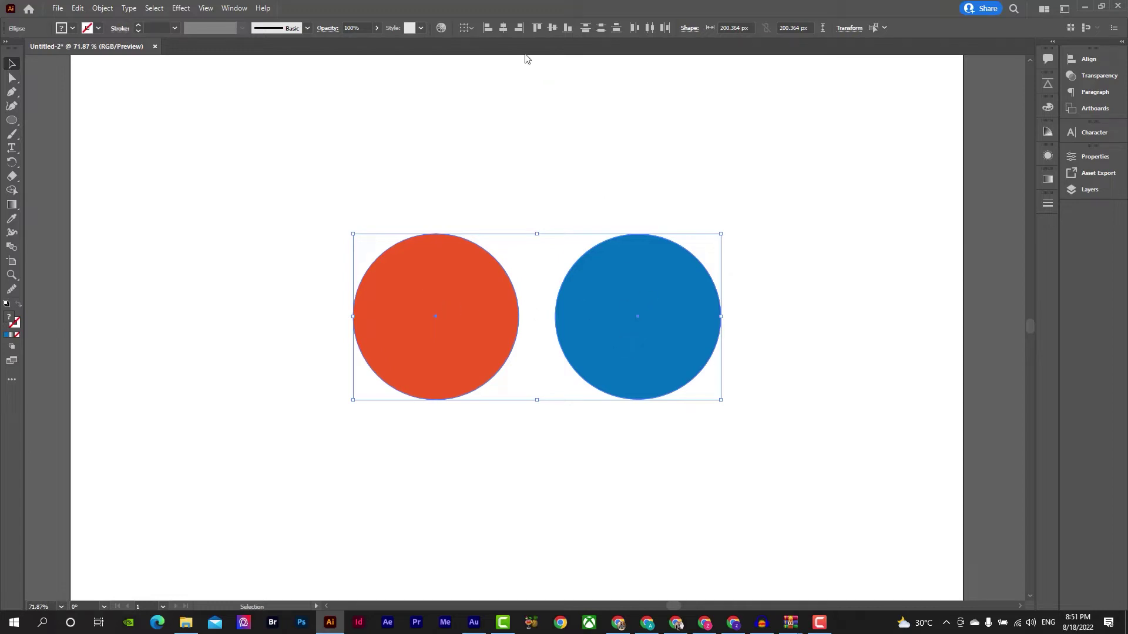
left_click(504, 28)
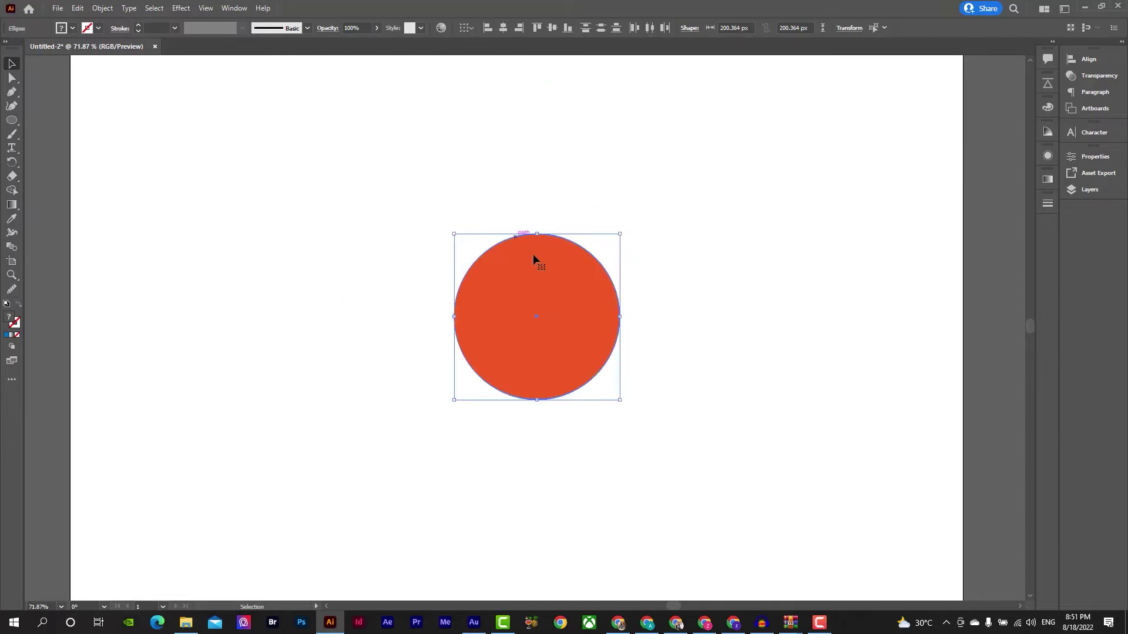
left_click(544, 219)
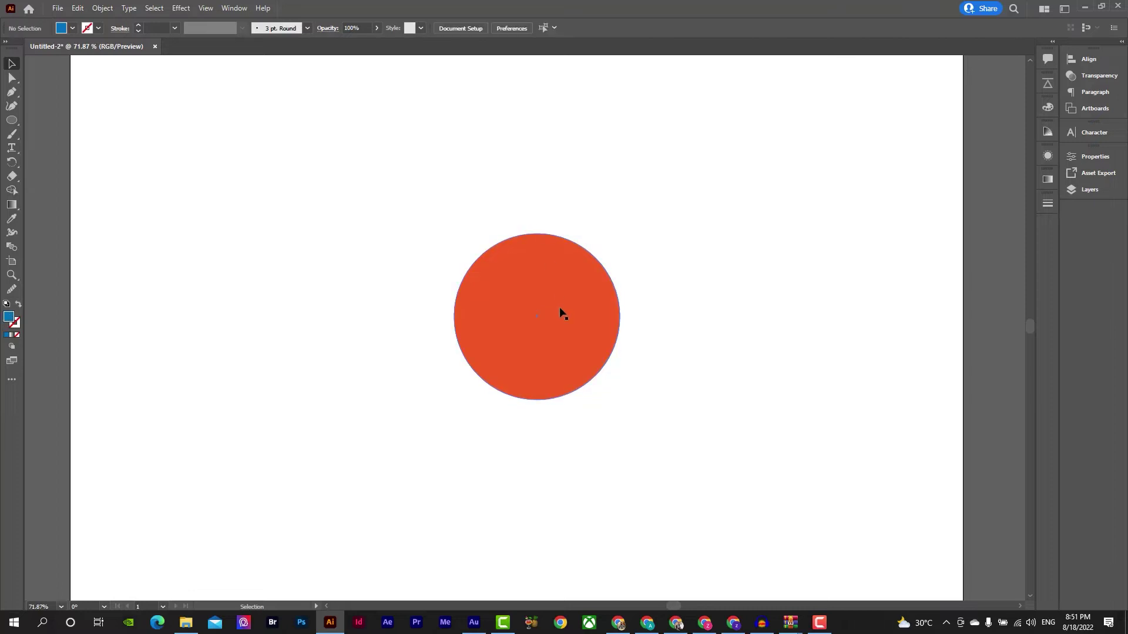
Send the red-orange circle to the back and offset the two circles sideways so they partly overlap
left_click(561, 312)
key("ctrl+shift+[")
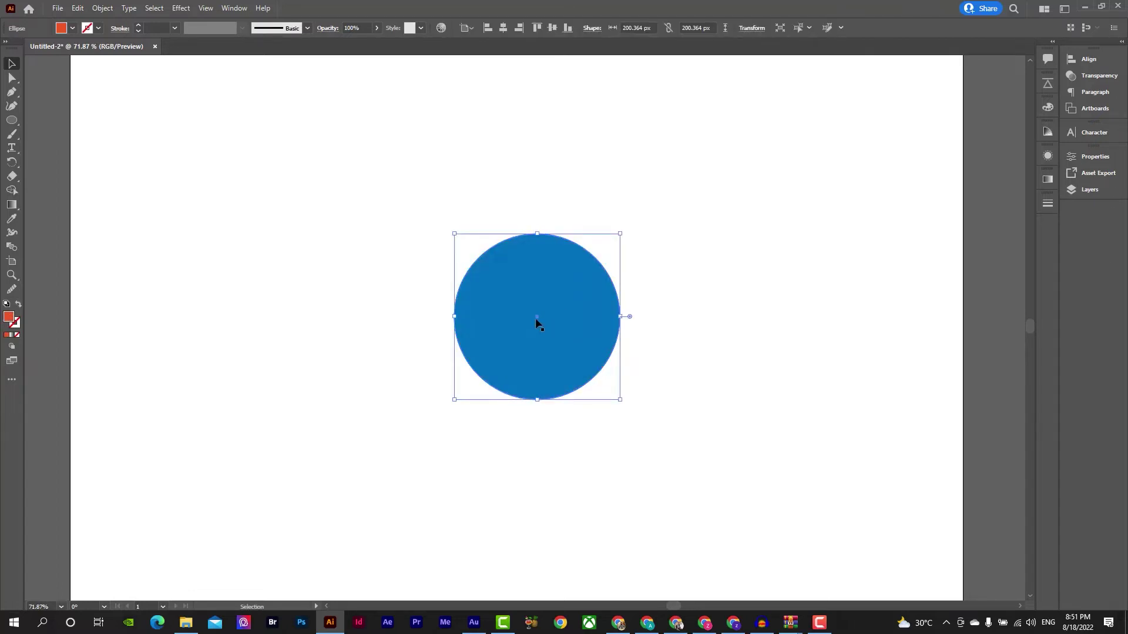
left_click_drag(535, 323, 576, 296)
Select both overlapping circles, align their horizontal centers, and undo the alignment
left_click(612, 323, "shift")
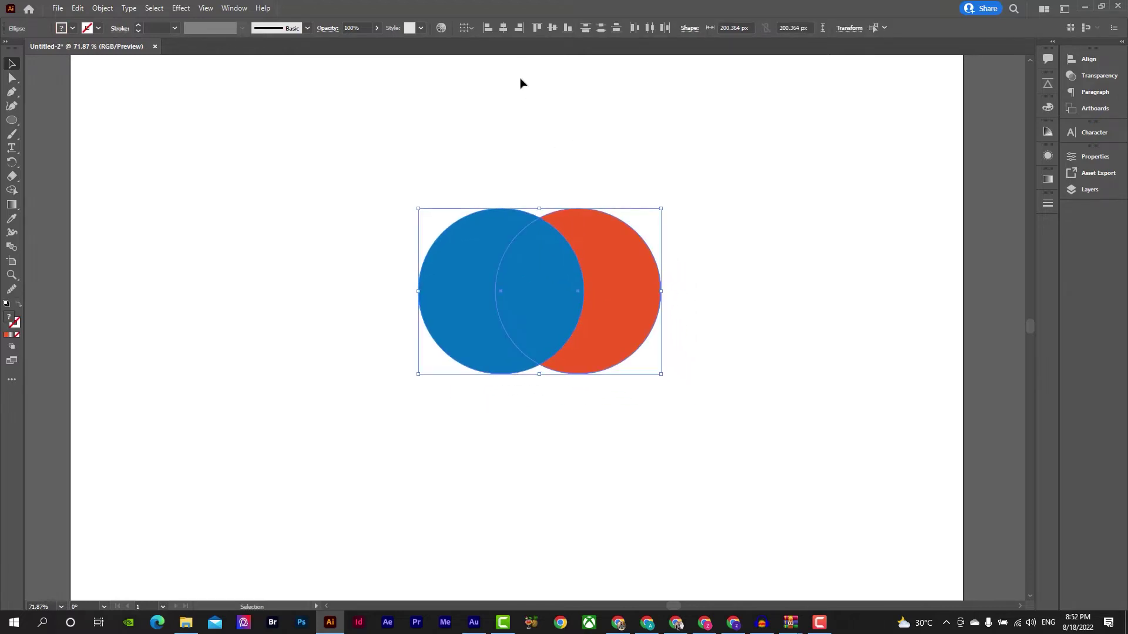
left_click(505, 31)
key("ctrl+z")
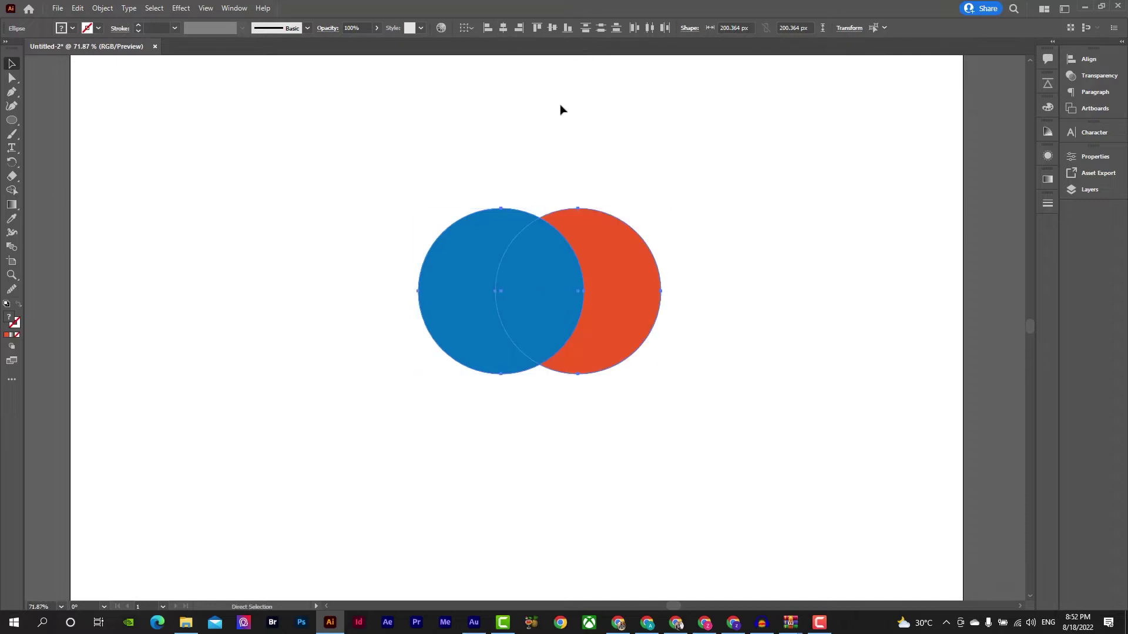
Move the red-orange circle diagonally below the blue one, and try aligning both circles by their left edges before undoing that alignment
left_click(730, 297)
left_click_drag(655, 338, 745, 501)
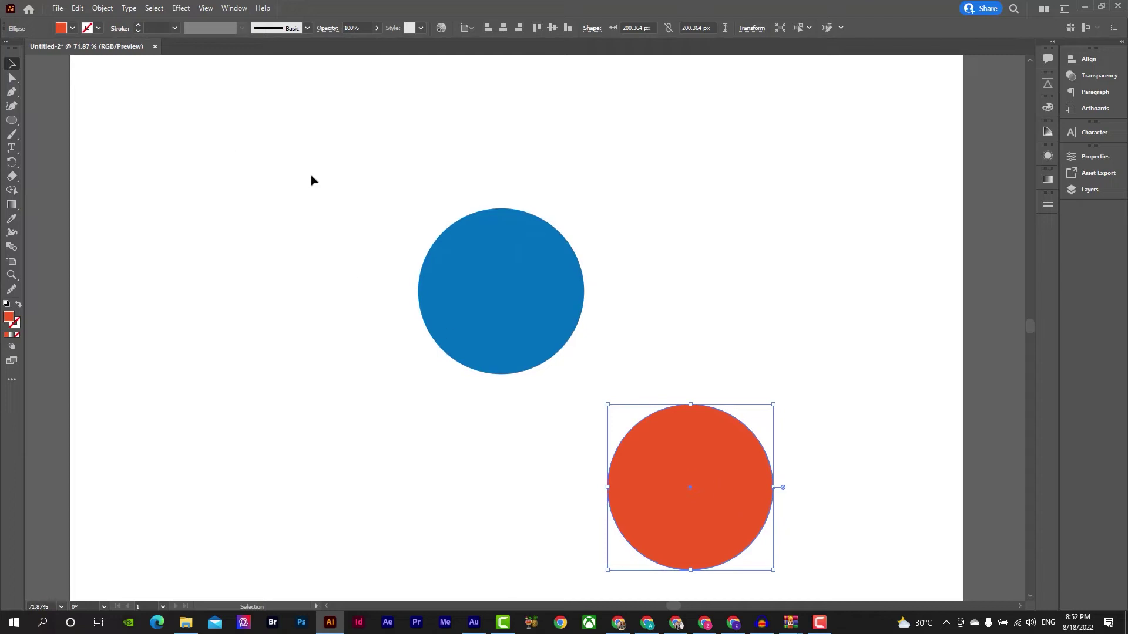
left_click_drag(770, 272, 387, 516)
left_click(487, 27)
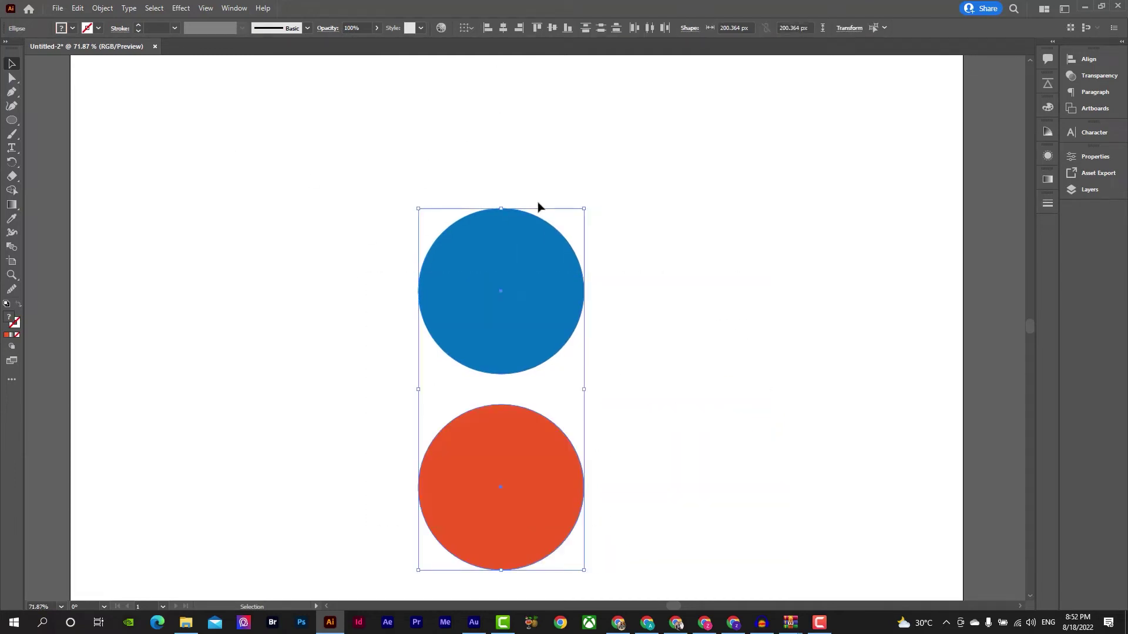
left_click(699, 432)
key("ctrl+z")
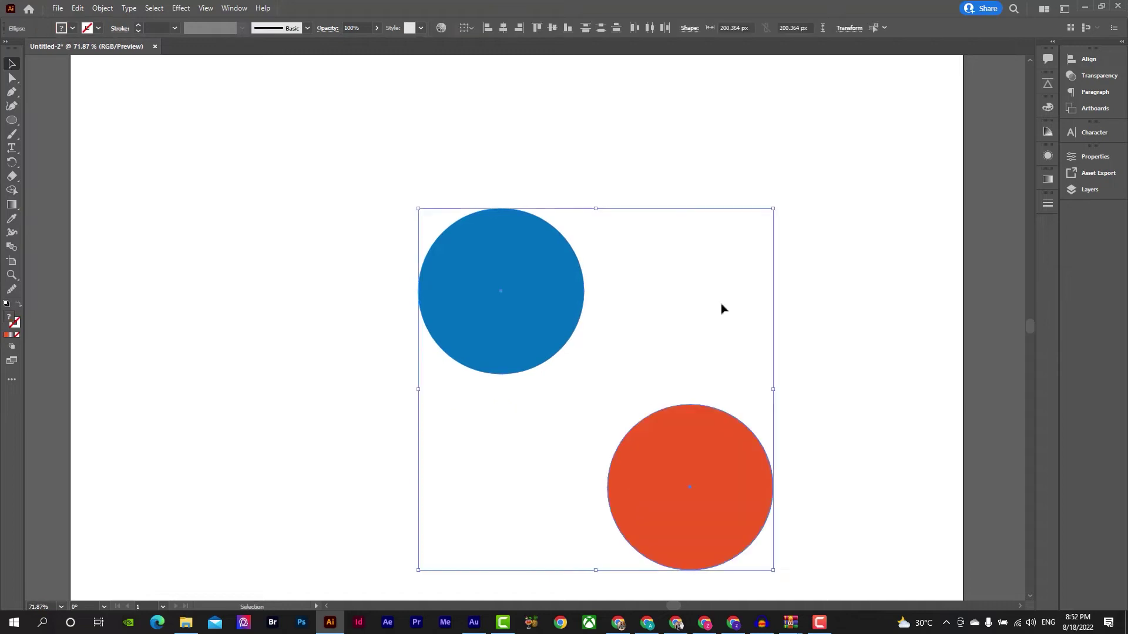
Select both circles, align their right edges, undo the alignment, and deselect them
left_click(853, 219)
left_click_drag(853, 219, 456, 442)
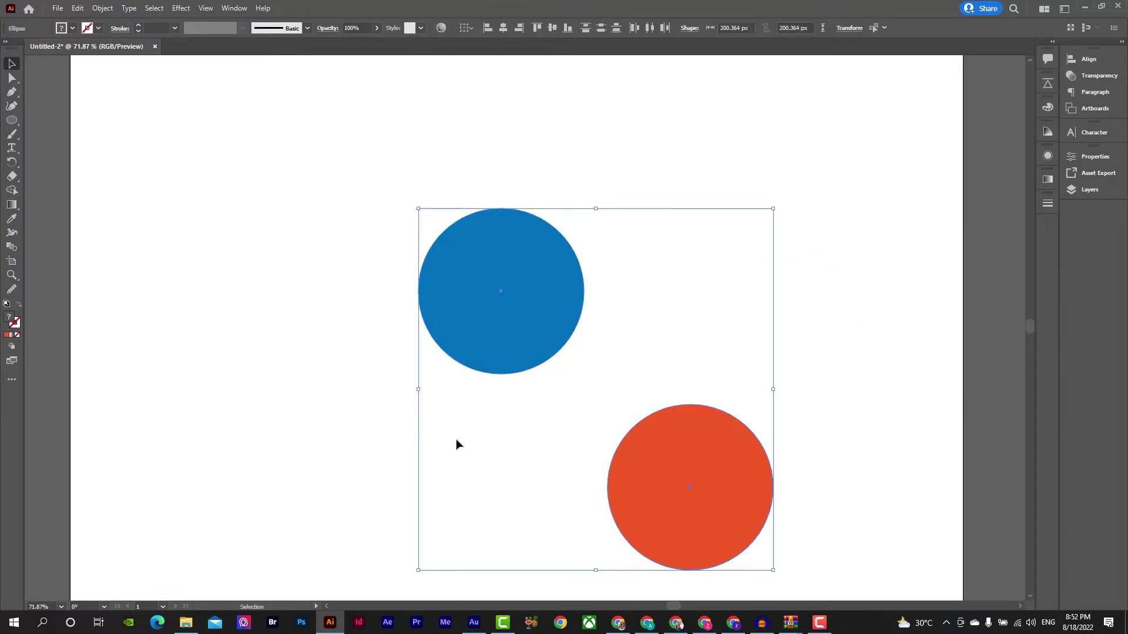
left_click(518, 27)
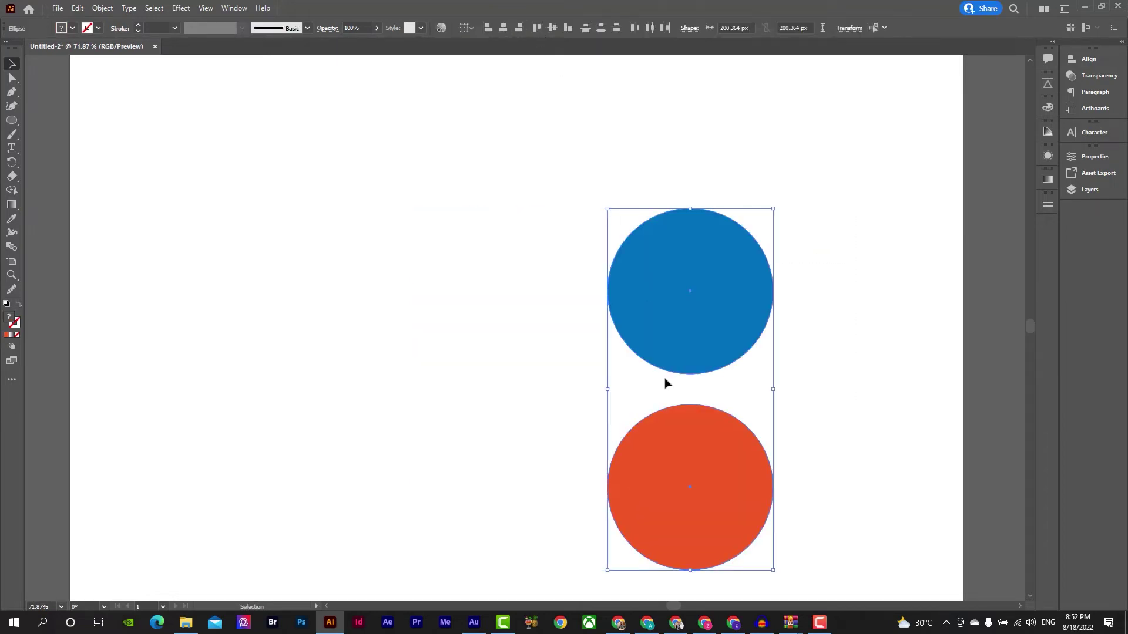
left_click(547, 400)
key("ctrl+z")
left_click(576, 362)
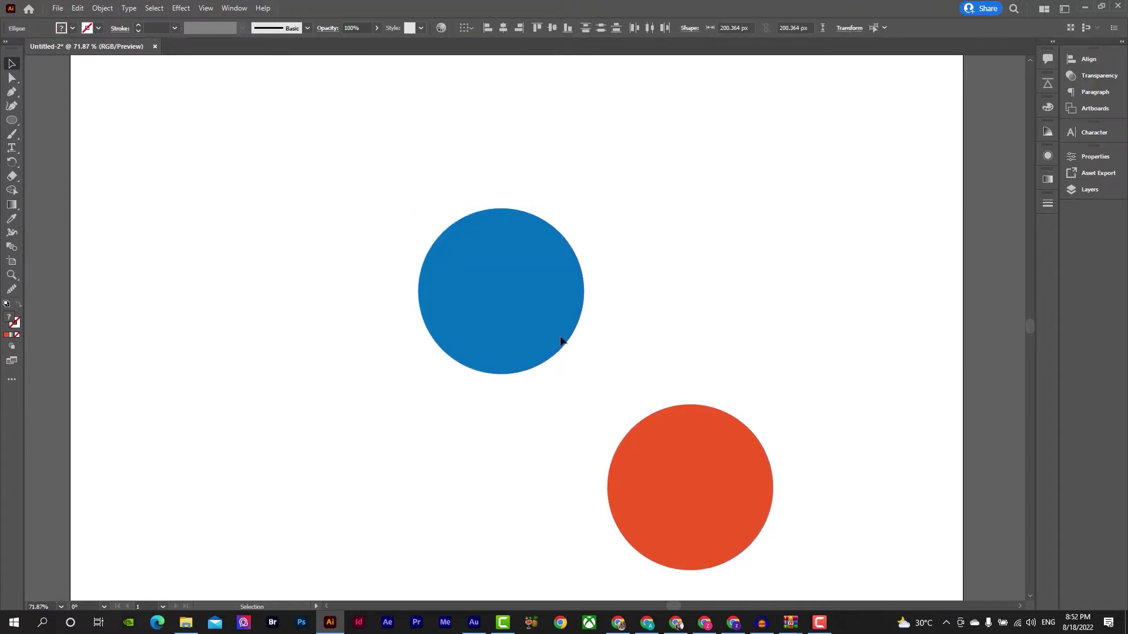
Spread the two circles apart and duplicate the blue circle toward the artboard's lower-left edge
left_click_drag(561, 340, 357, 385)
left_click_drag(666, 501, 797, 386)
left_click_drag(364, 380, 158, 454)
left_click(206, 383)
Duplicate the red-orange circle and position the two inner circles higher, so the four circles form a loose arc
left_click_drag(797, 327, 780, 361)
left_click_drag(533, 345, 547, 205)
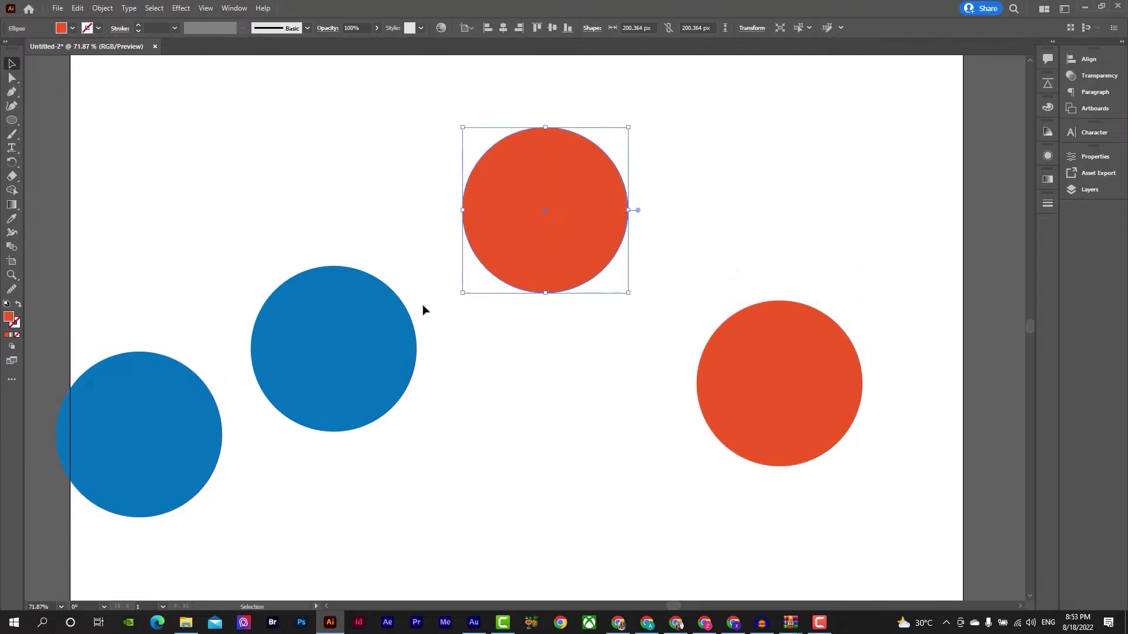
left_click_drag(345, 325, 316, 266)
left_click_drag(541, 221, 570, 223)
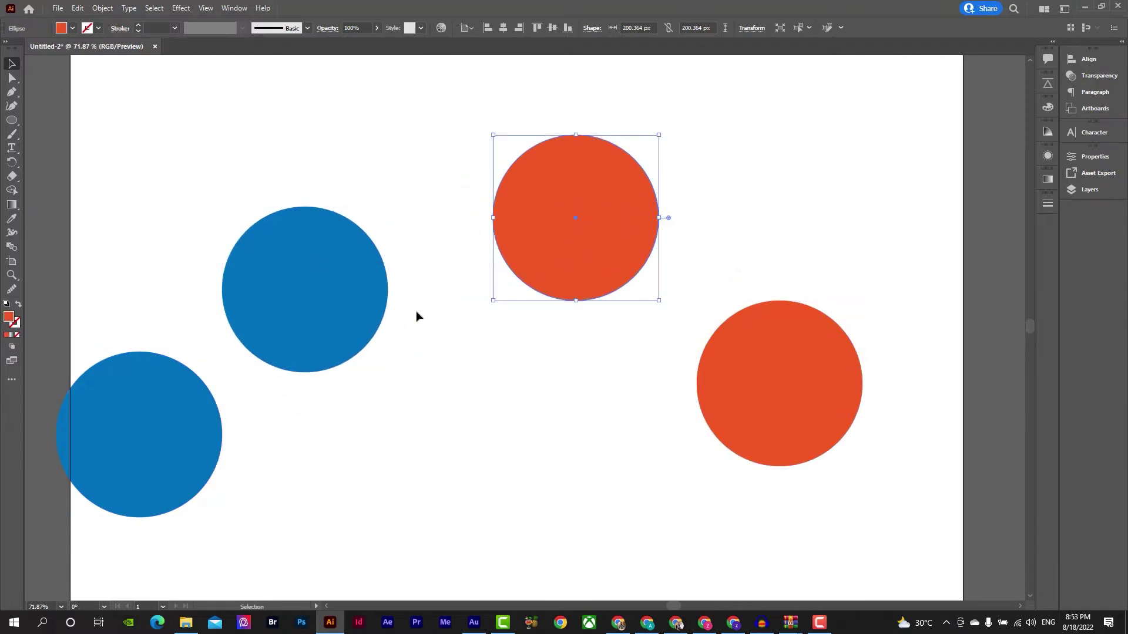
left_click(355, 319)
Set the fill of the leftmost blue circle to the grayish-brown swatch
left_click(201, 420)
left_click(72, 28)
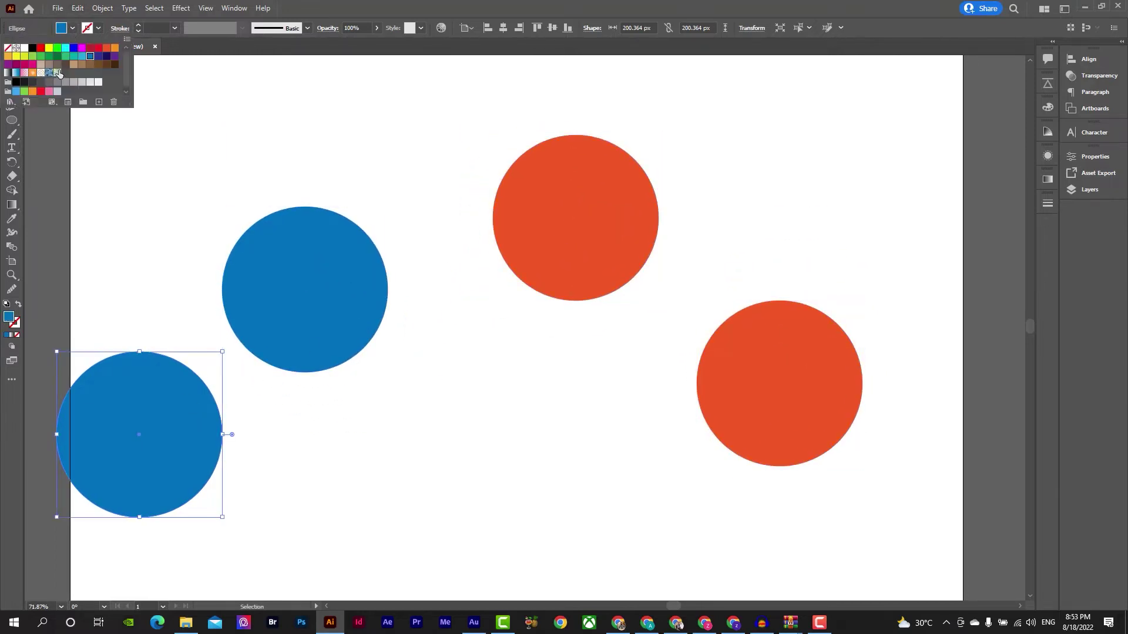
left_click(58, 65)
Set the fill of the rightmost red-orange circle to dark green and exit isolation mode
left_click(867, 386)
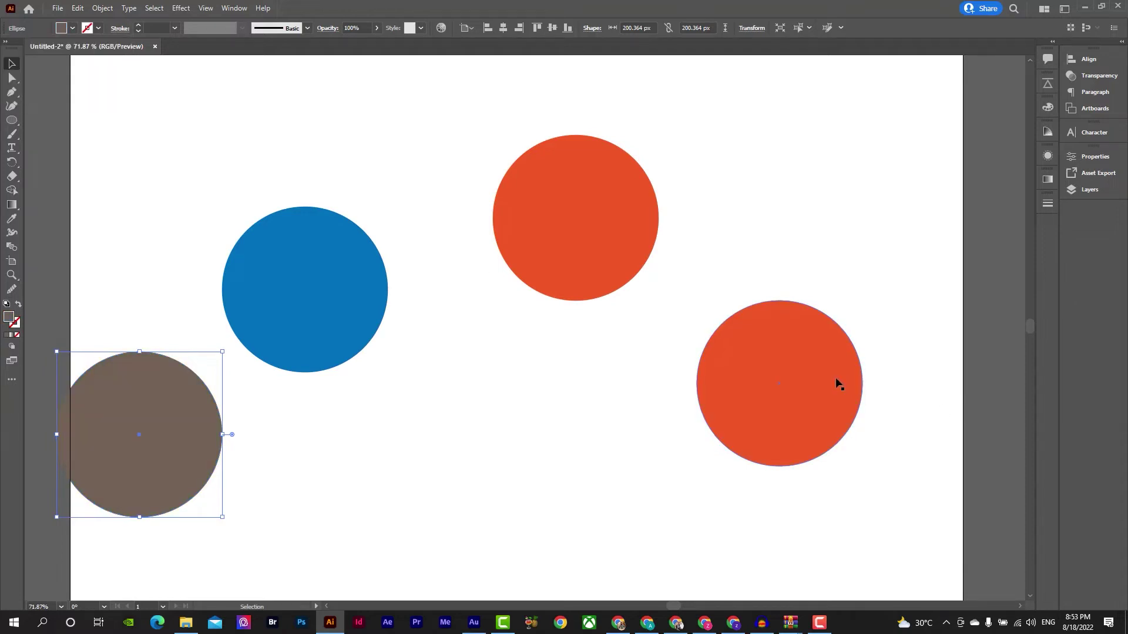
double_click(837, 382)
left_click(73, 28)
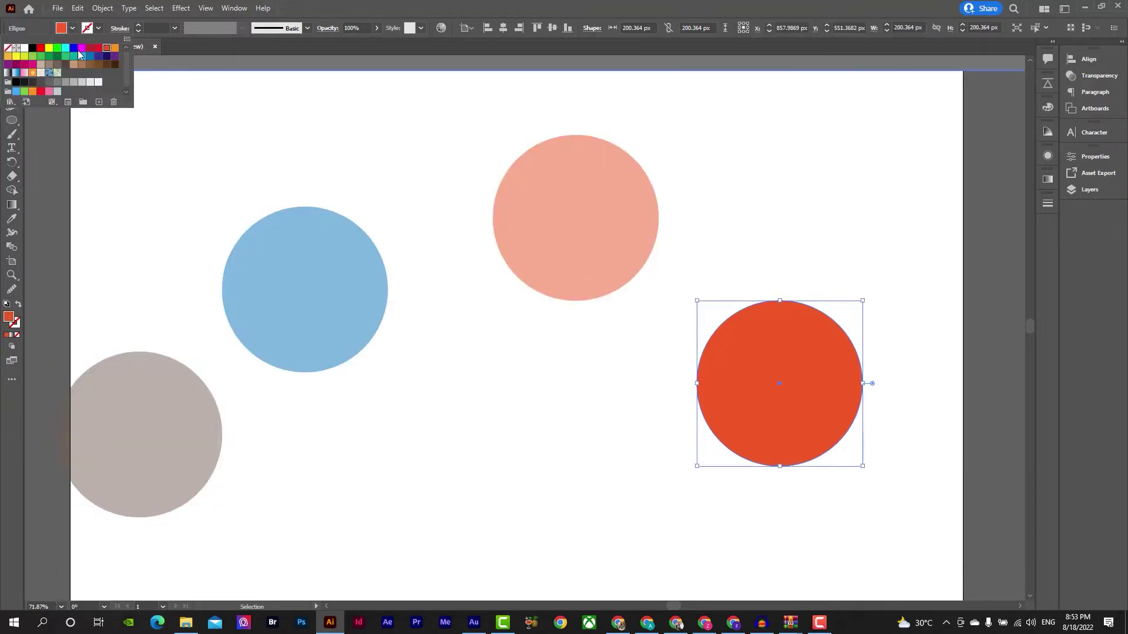
left_click(57, 57)
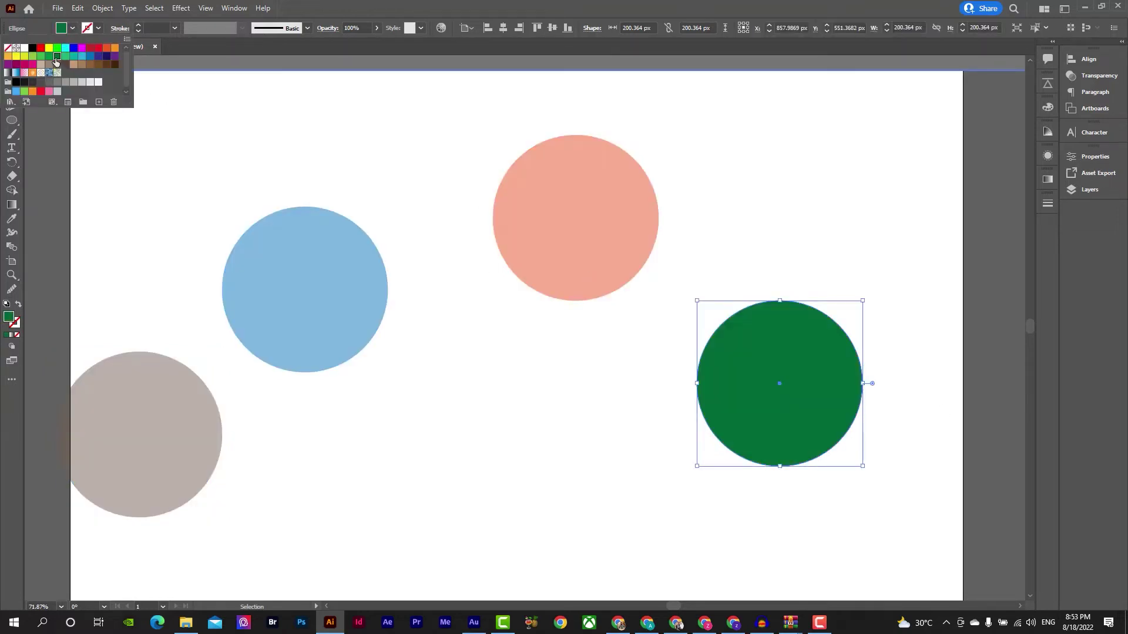
left_click(291, 70)
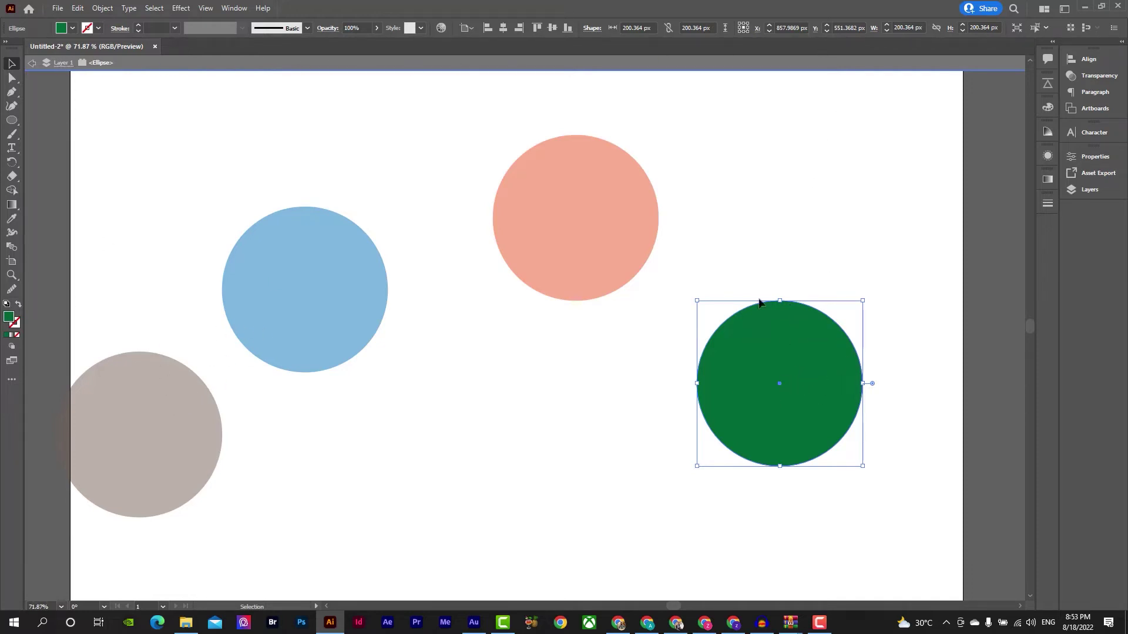
left_click(785, 67)
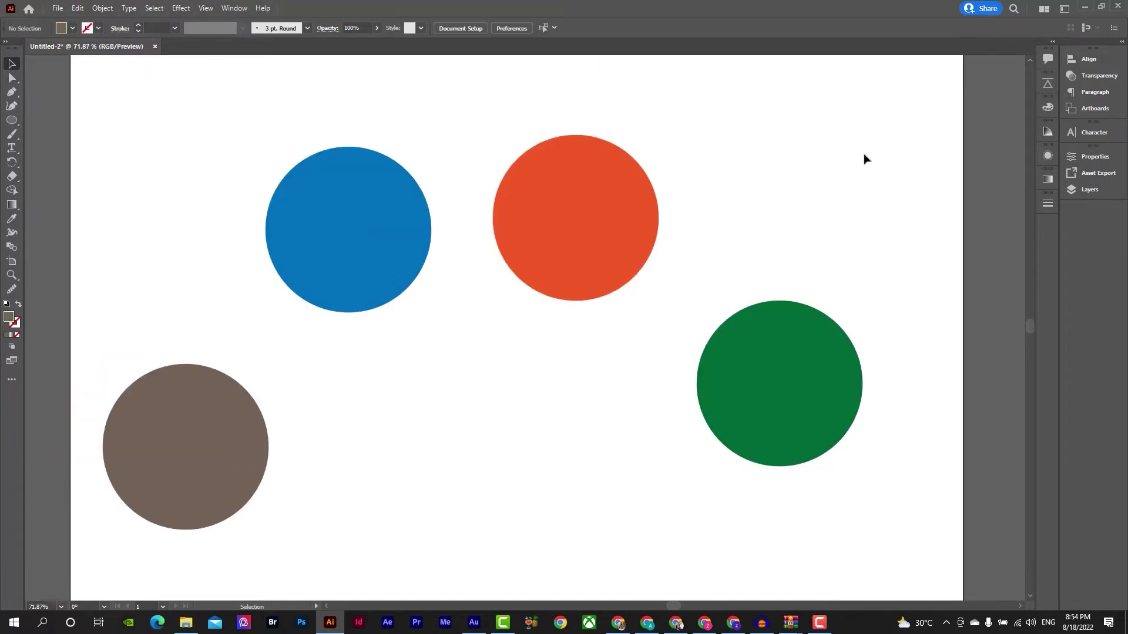
Select all four circles, align their vertical centers into one row, and deselect them
left_click_drag(870, 149, 138, 516)
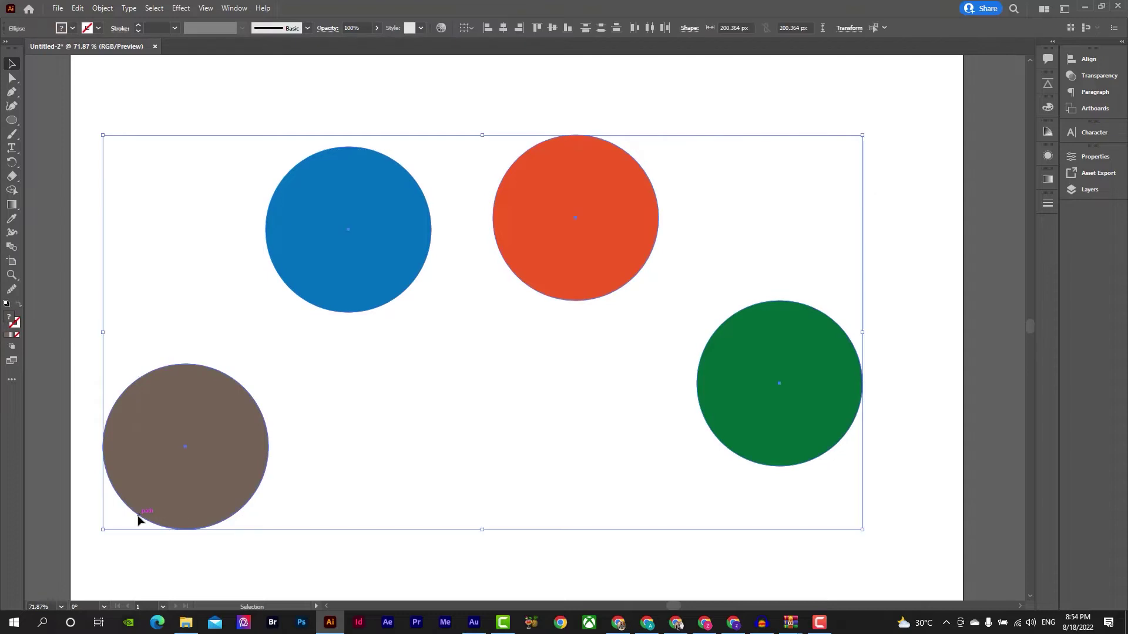
left_click(552, 28)
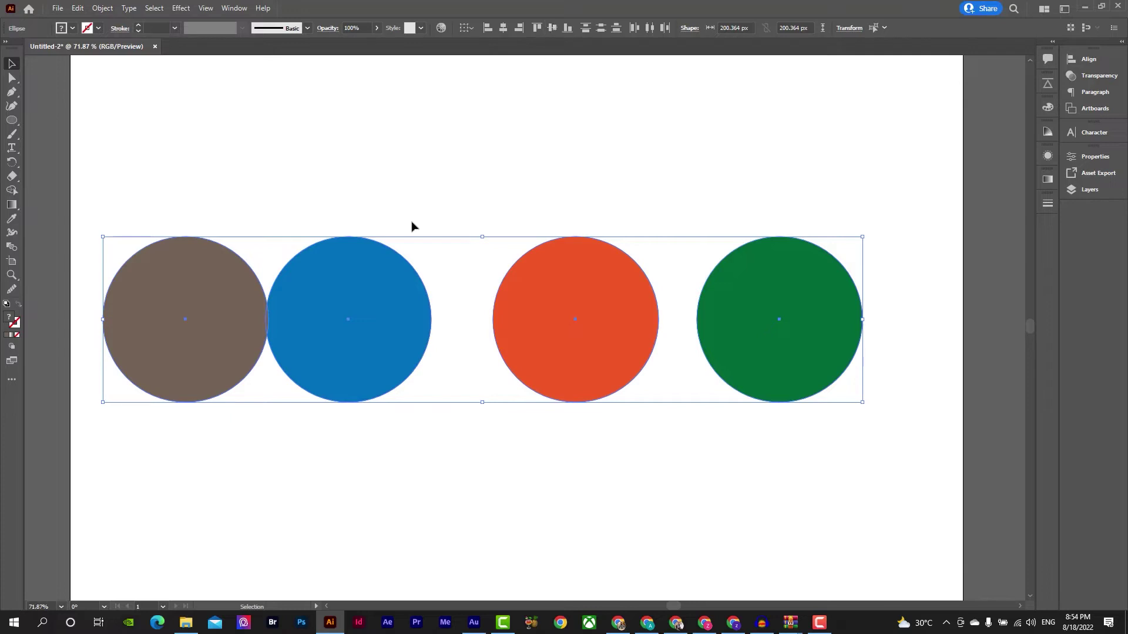
left_click(509, 438)
left_click_drag(678, 297, 686, 340)
left_click_drag(482, 302, 451, 358)
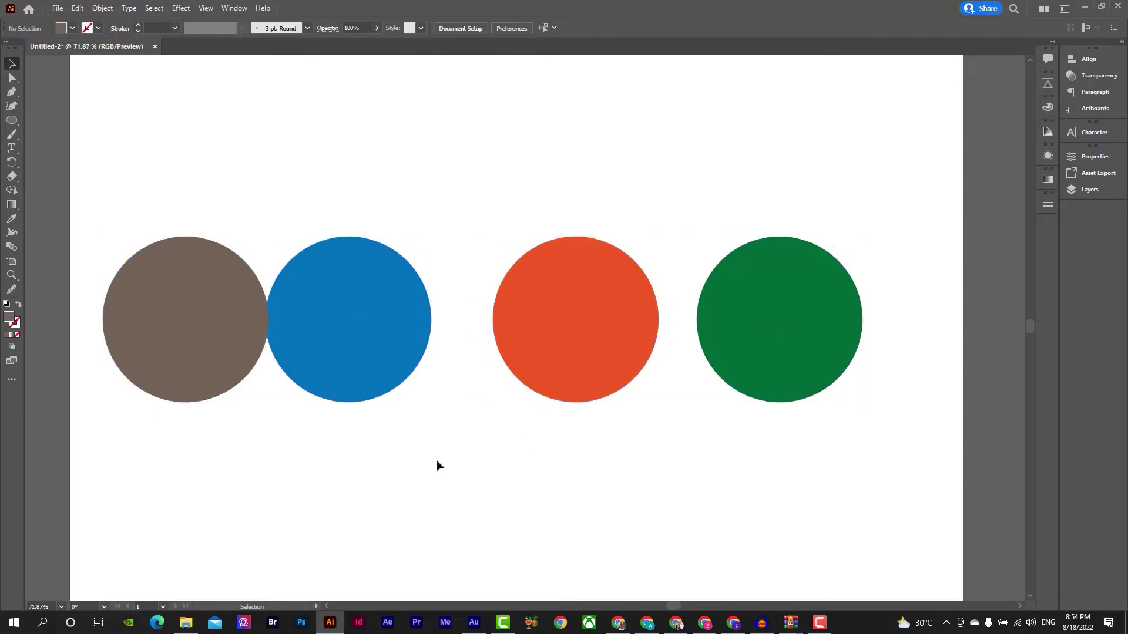
Select the four circles and distribute their horizontal centers evenly across the row
left_click_drag(841, 196, 132, 431)
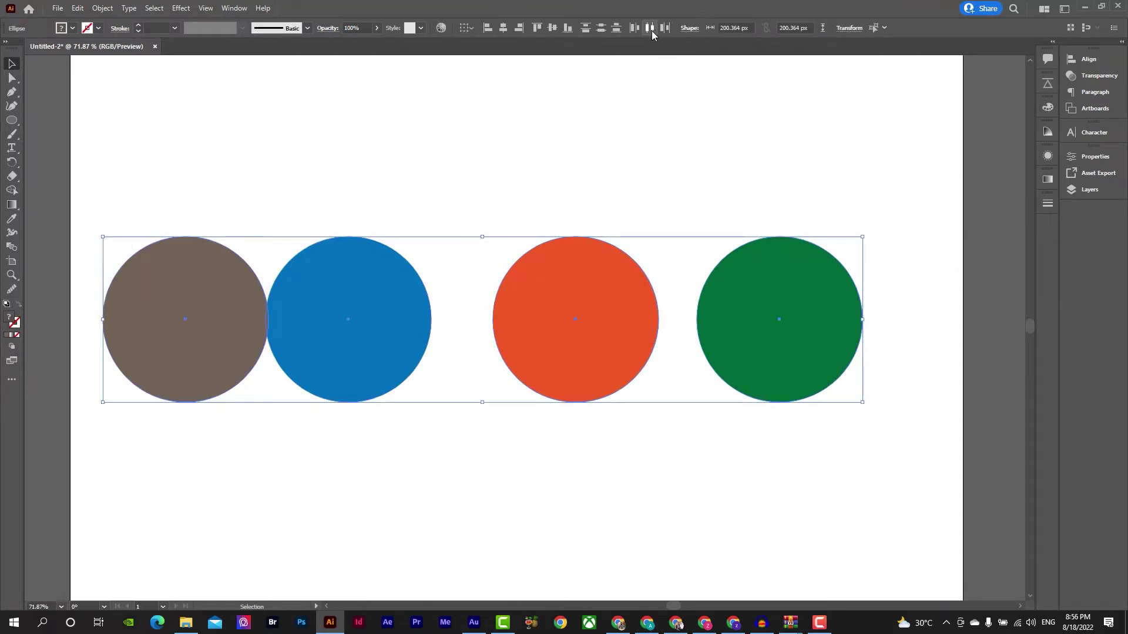
left_click(652, 32)
left_click_drag(682, 275, 679, 370)
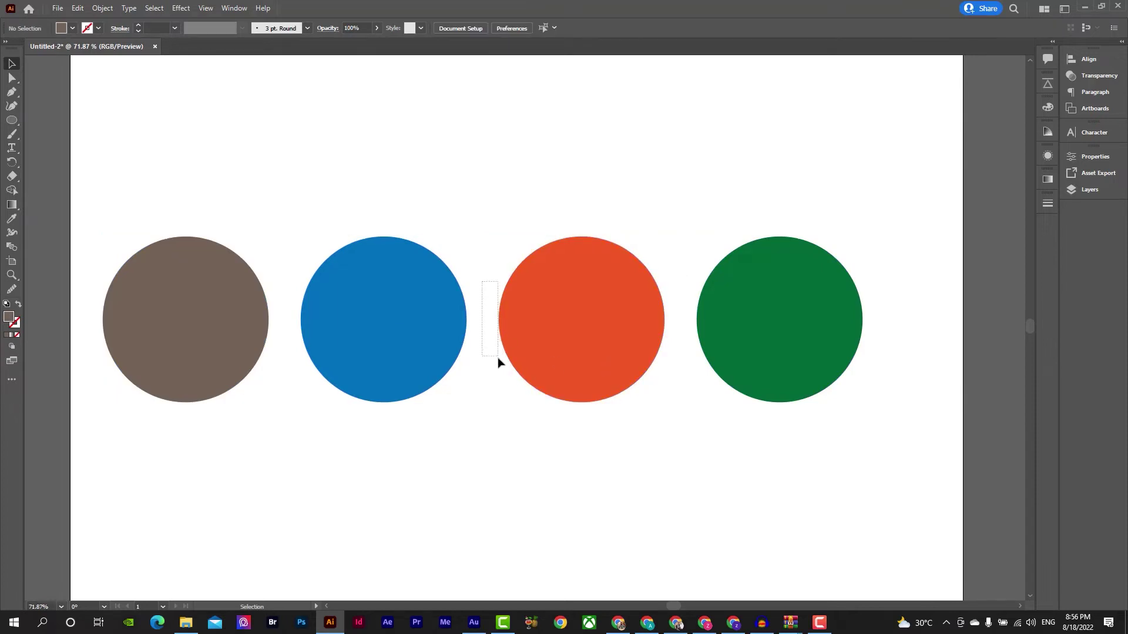
Rearrange the circles into a staggered vertical column, ordered brown, blue, red-orange and green from top to bottom
left_click(355, 288)
left_click_drag(224, 327, 379, 170)
left_click_drag(547, 276, 319, 457)
left_click_drag(780, 368, 572, 595)
left_click_drag(757, 273, 546, 527)
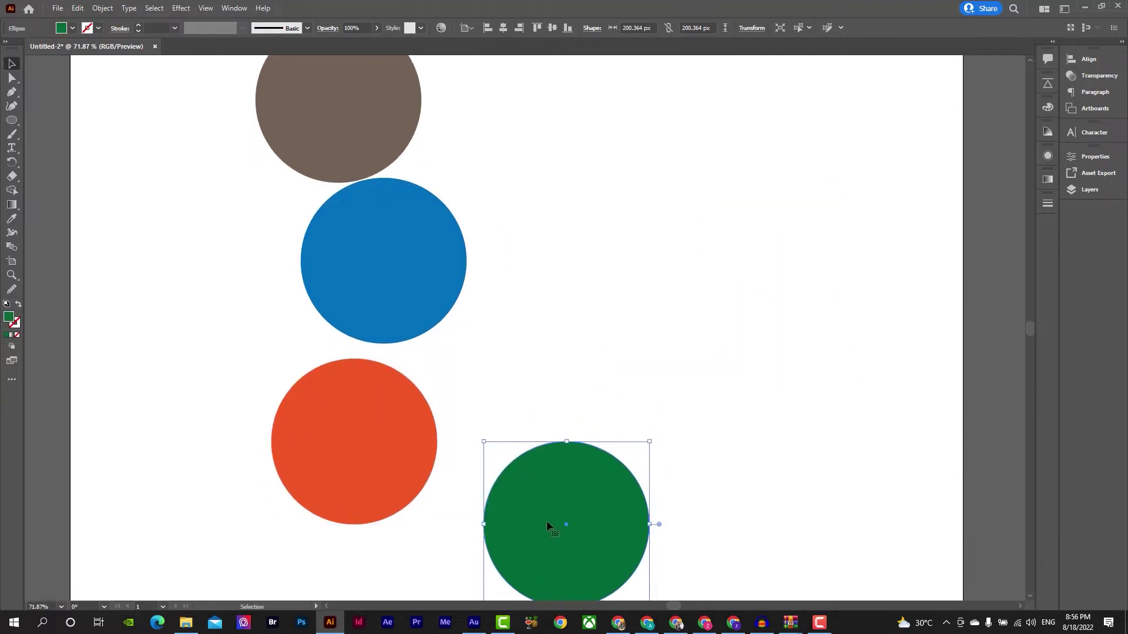
scroll(581, 428, "down", 1)
scroll(580, 421, "down", 3)
left_click_drag(579, 421, 428, 535)
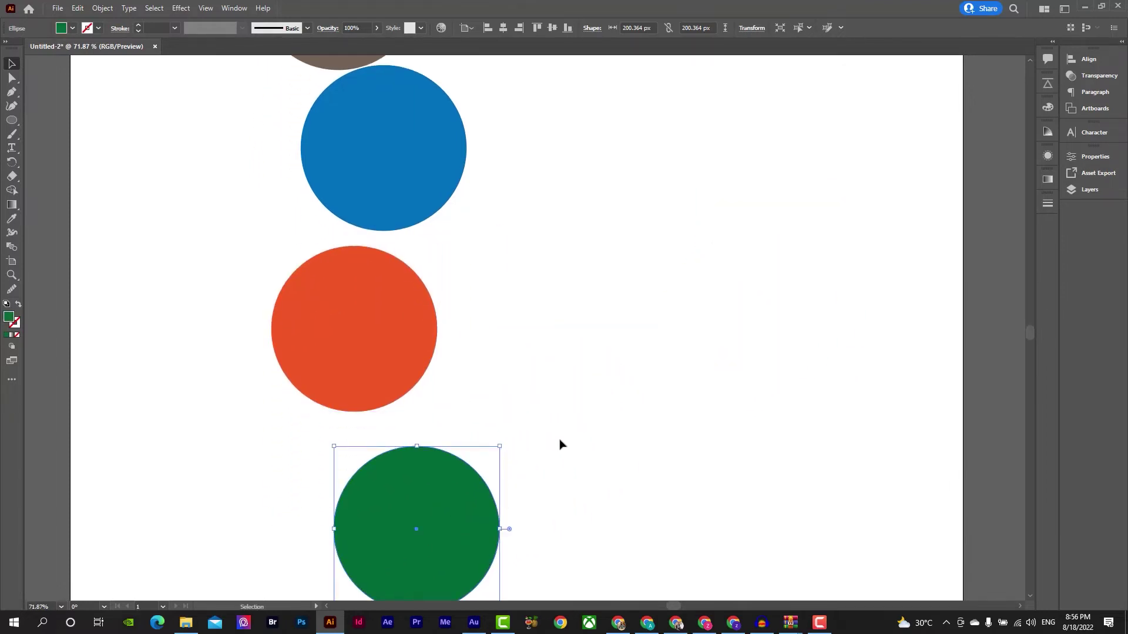
Select all four staggered circles and align their horizontal centers into one vertical column
key("ctrl+minus")
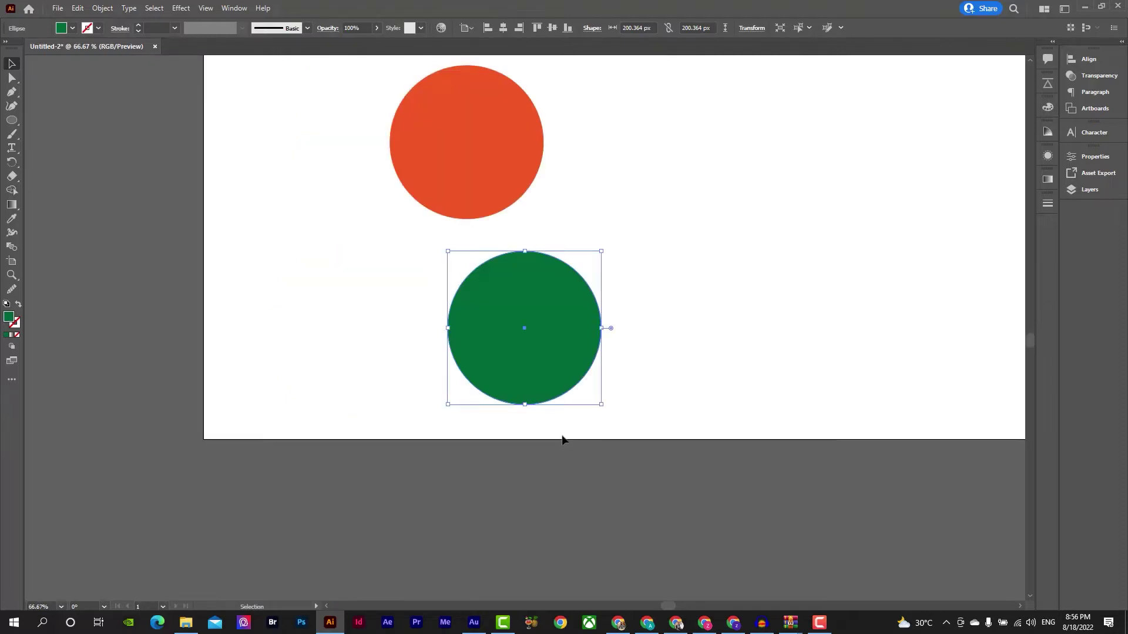
key("a")
key("ctrl+minus")
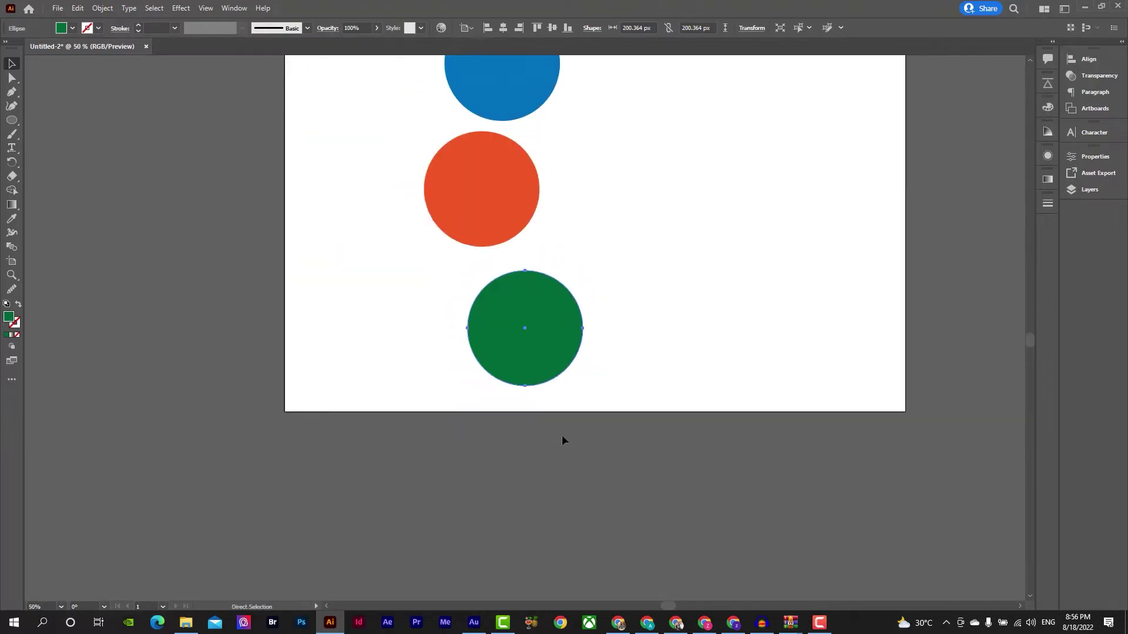
key("ctrl+minus")
key("ctrl+plus")
key("v")
key("ctrl+plus")
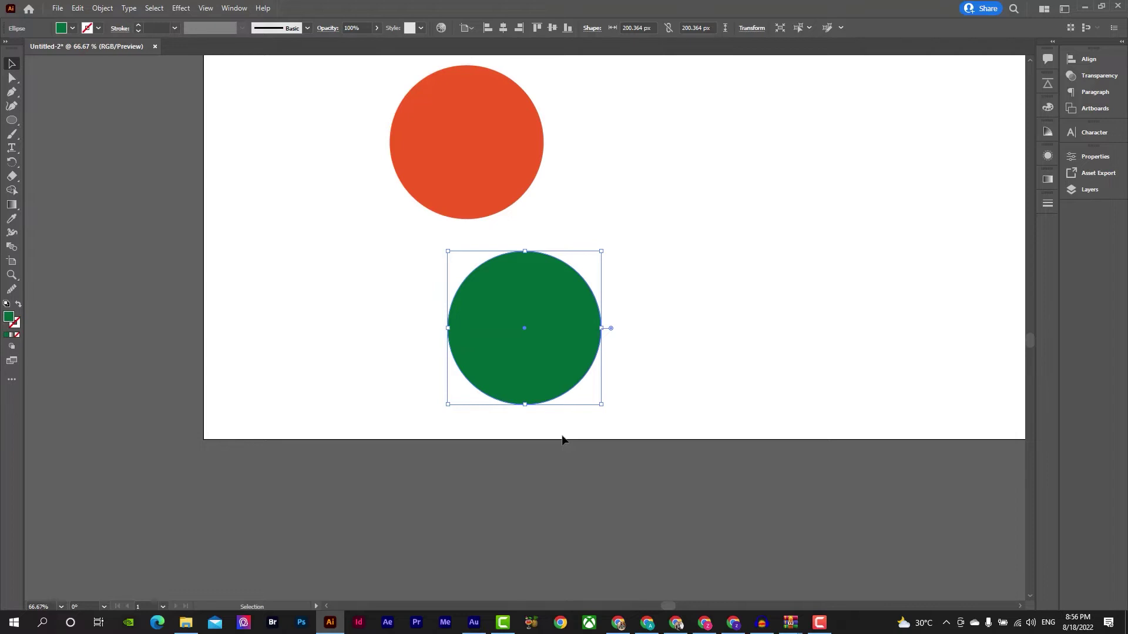
key("ctrl+0")
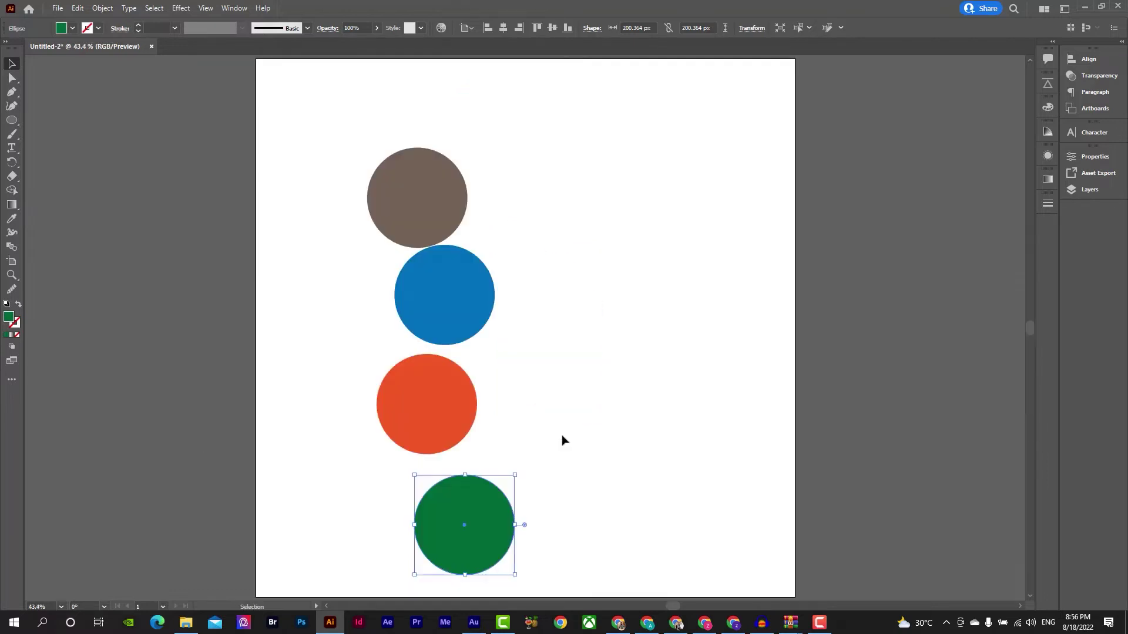
left_click(590, 405)
left_click_drag(570, 166, 425, 528)
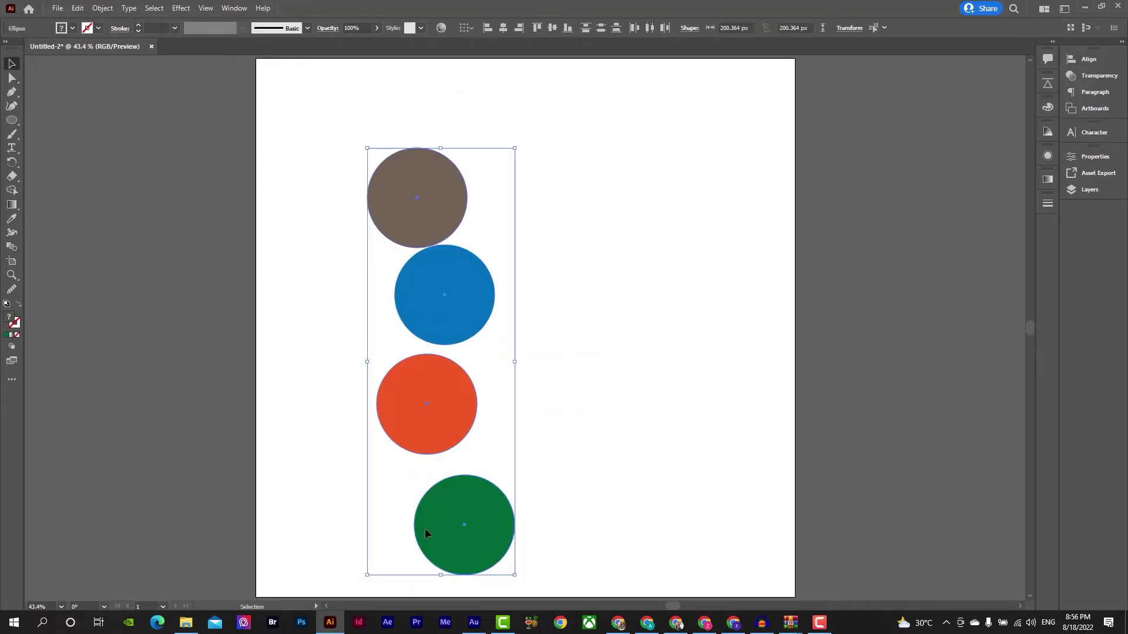
left_click(505, 30)
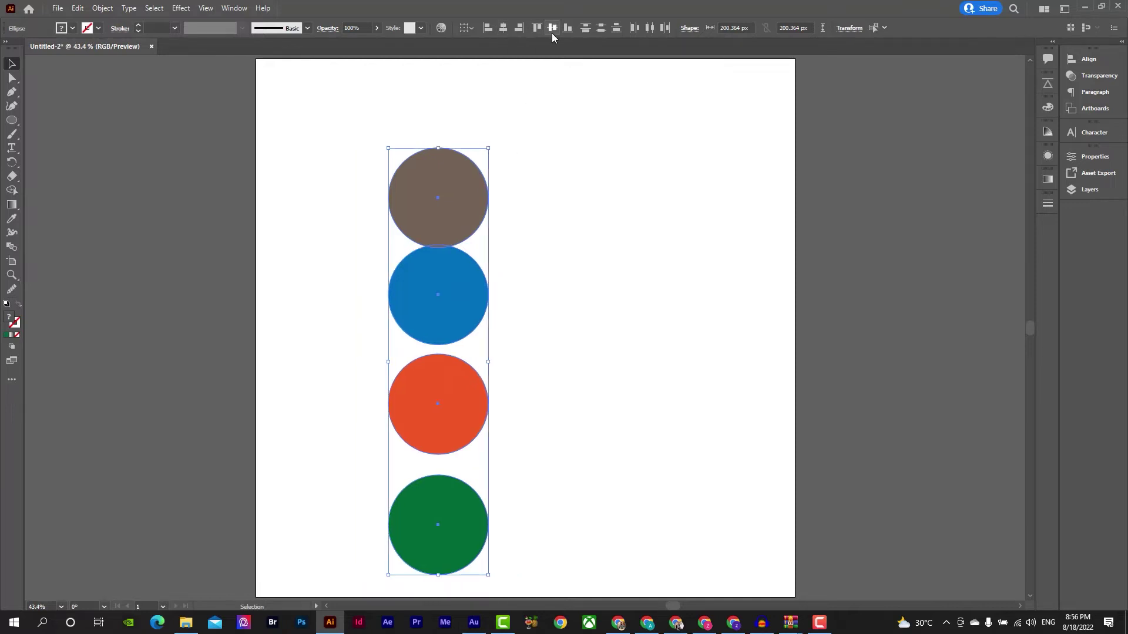
Distribute the four circles' vertical centers evenly, then move the column to the middle of the artboard and deselect it
left_click(599, 30)
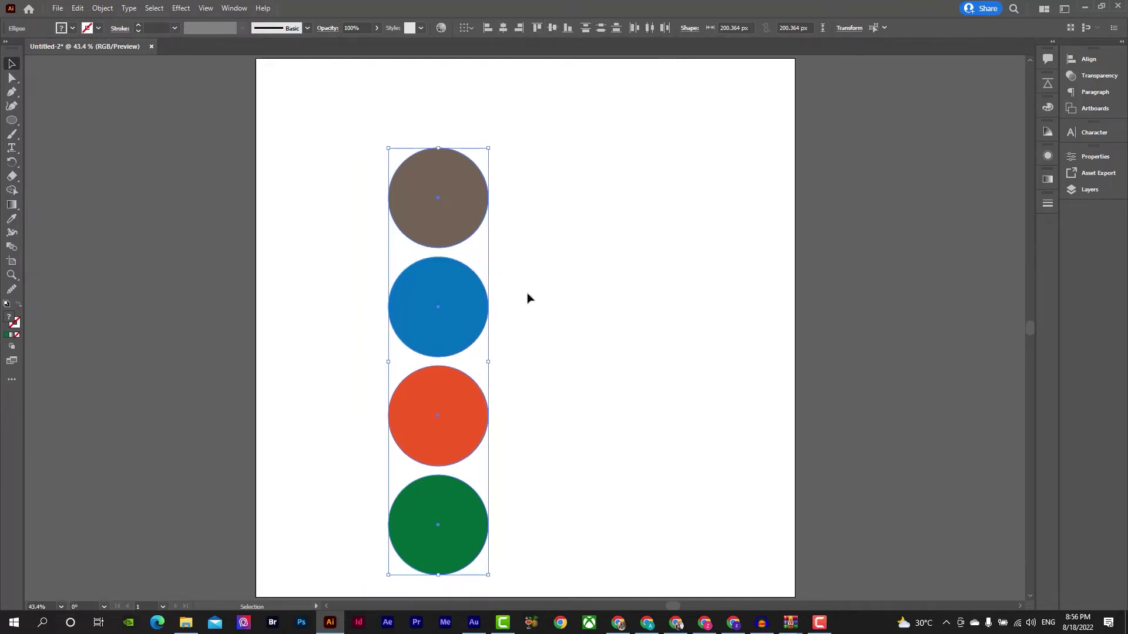
left_click_drag(466, 424, 552, 414)
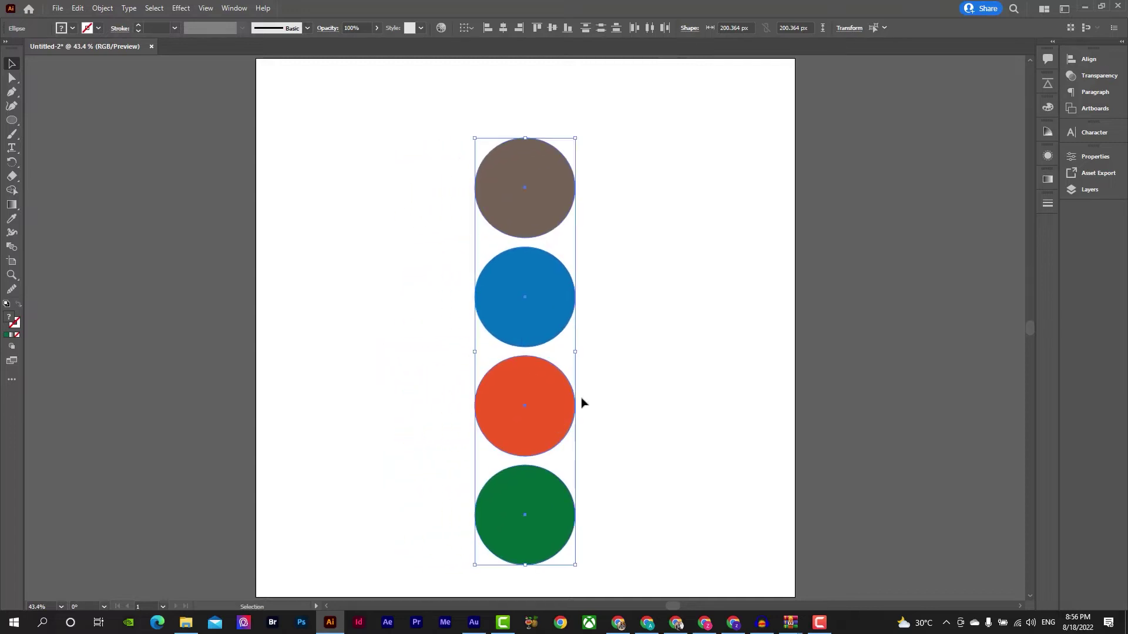
left_click(615, 364)
Delete the green and brown circles, keeping the blue and red-orange ones
left_click(527, 504)
key("Delete")
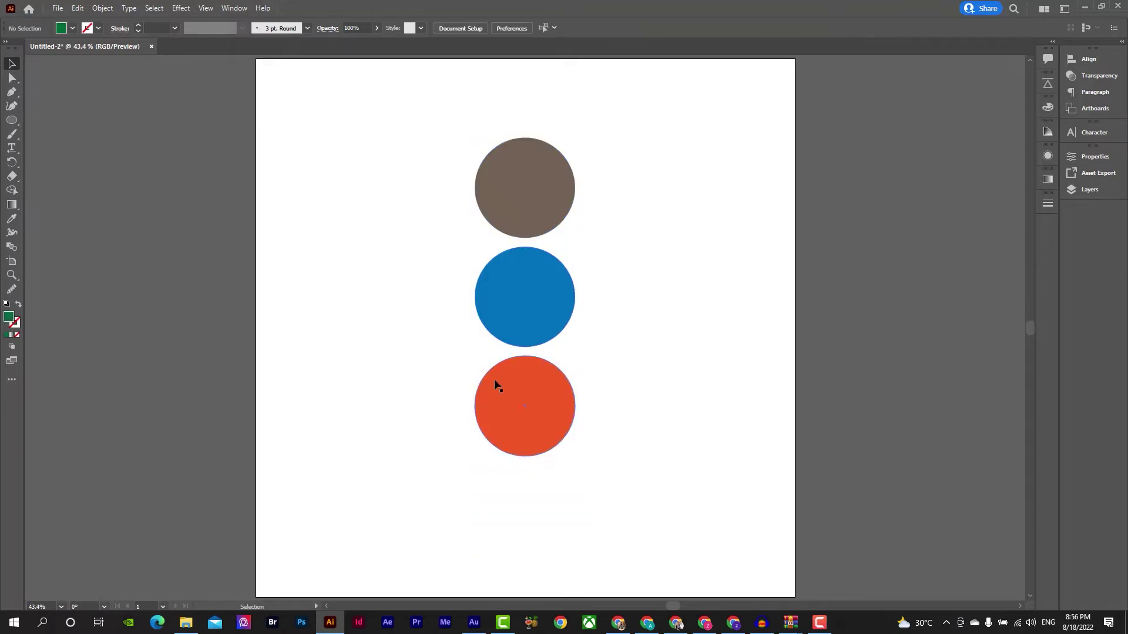
left_click(518, 212)
key("Delete")
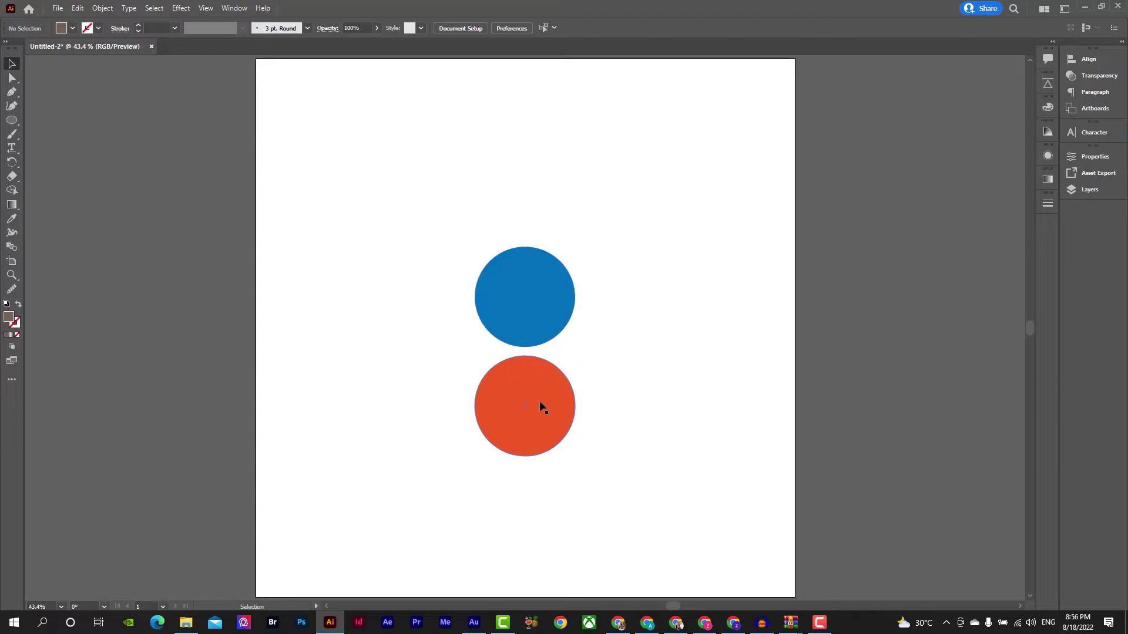
Move the red-orange circle up beside the blue one so the blue circle's right part overlaps it
left_click_drag(542, 407, 589, 303)
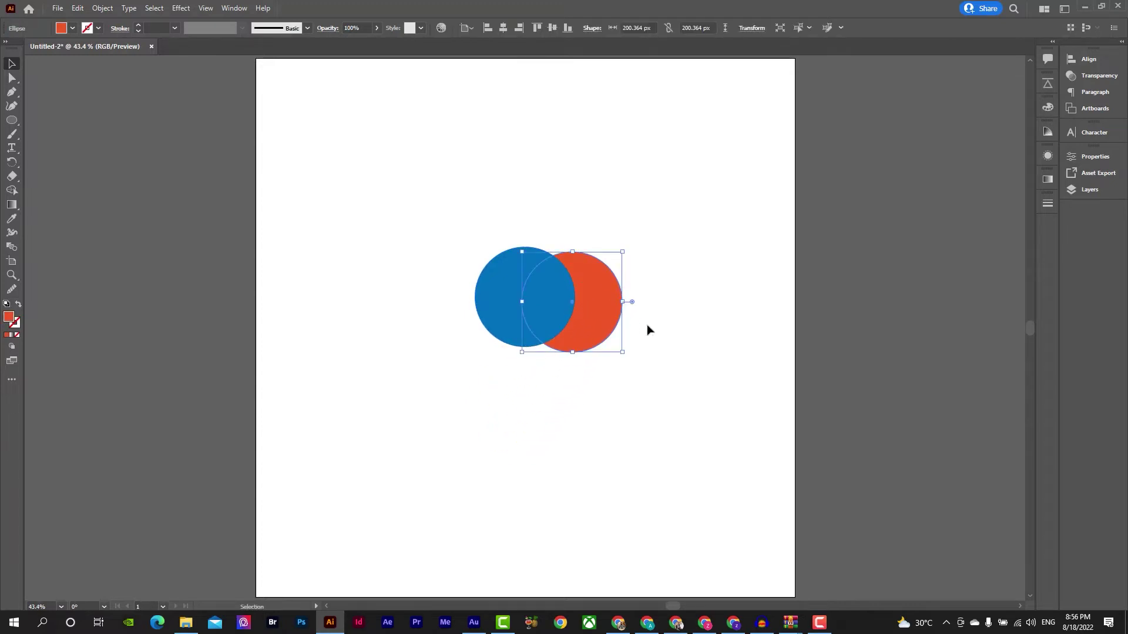
key("ctrl+plus")
key("ctrl+plus")
left_click_drag(644, 335, 809, 336)
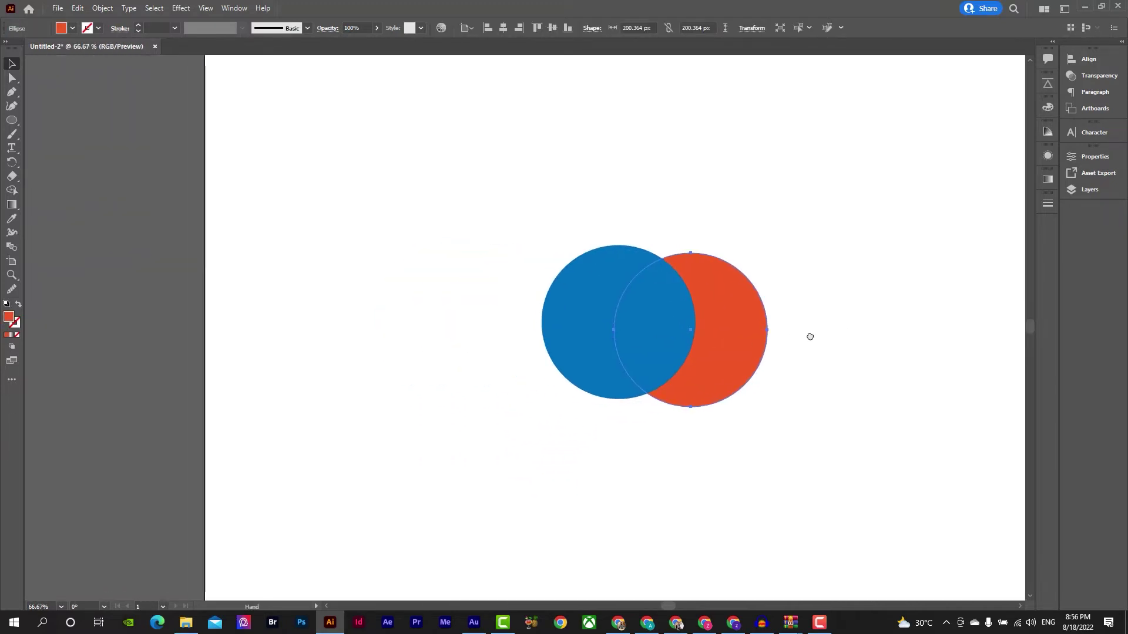
scroll(806, 330, "up", 2)
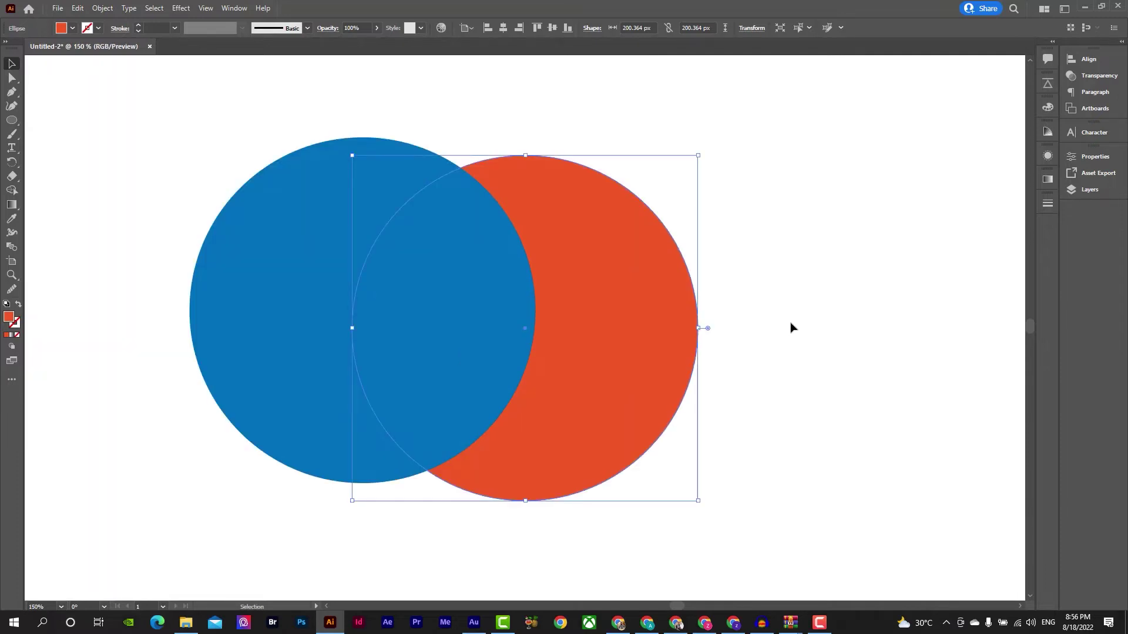
Select both overlapping circles, align their vertical centers, and deselect them
left_click(749, 319)
left_click_drag(790, 256, 479, 386)
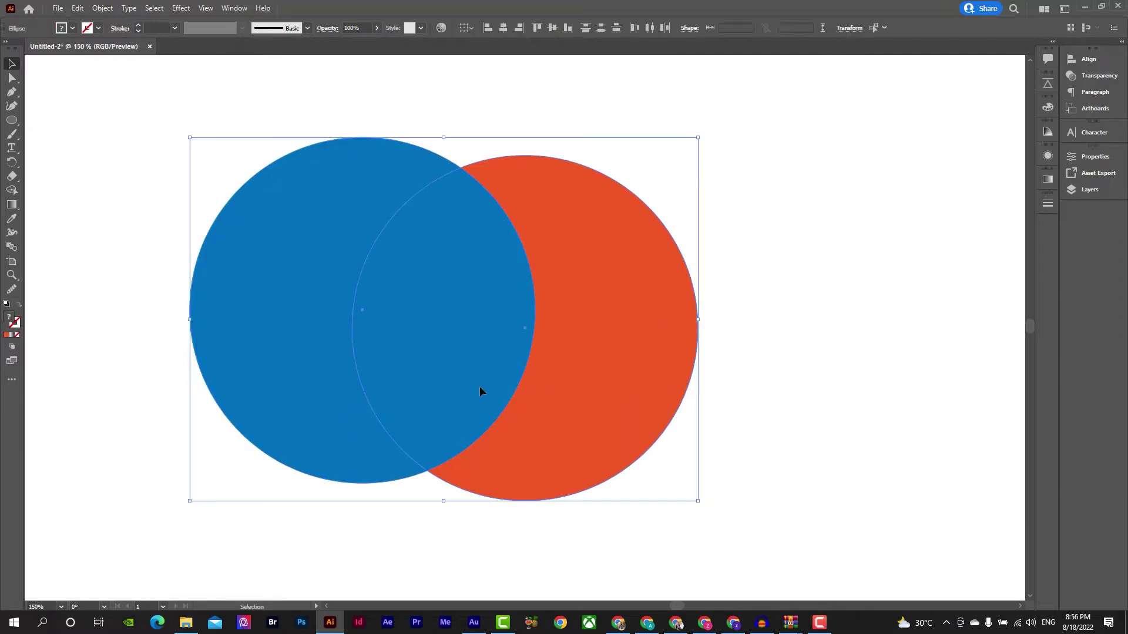
left_click(552, 28)
left_click(728, 229)
Select both circles and merge all their regions into one red-orange shape with the Shape Builder tool
left_click_drag(773, 206, 197, 498)
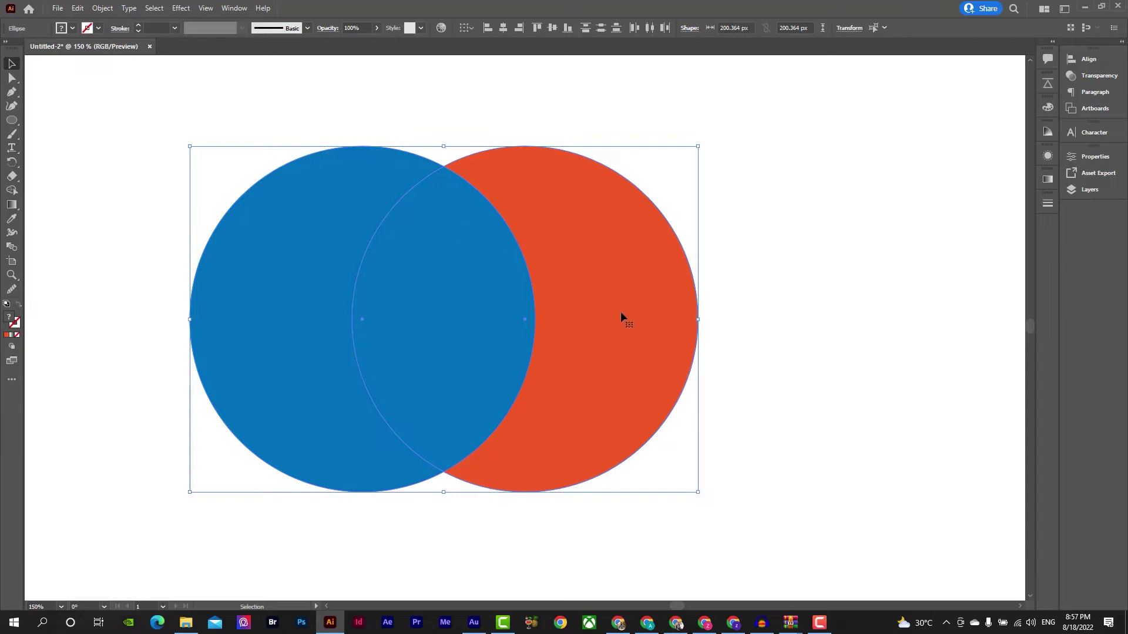
left_click(12, 194)
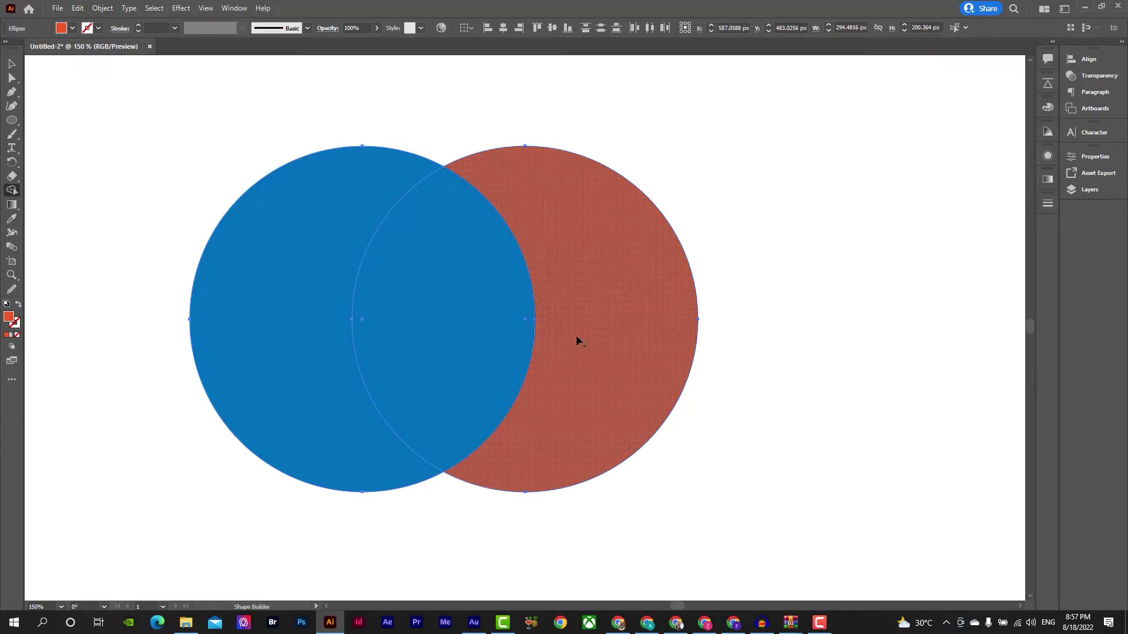
left_click_drag(578, 308, 315, 327)
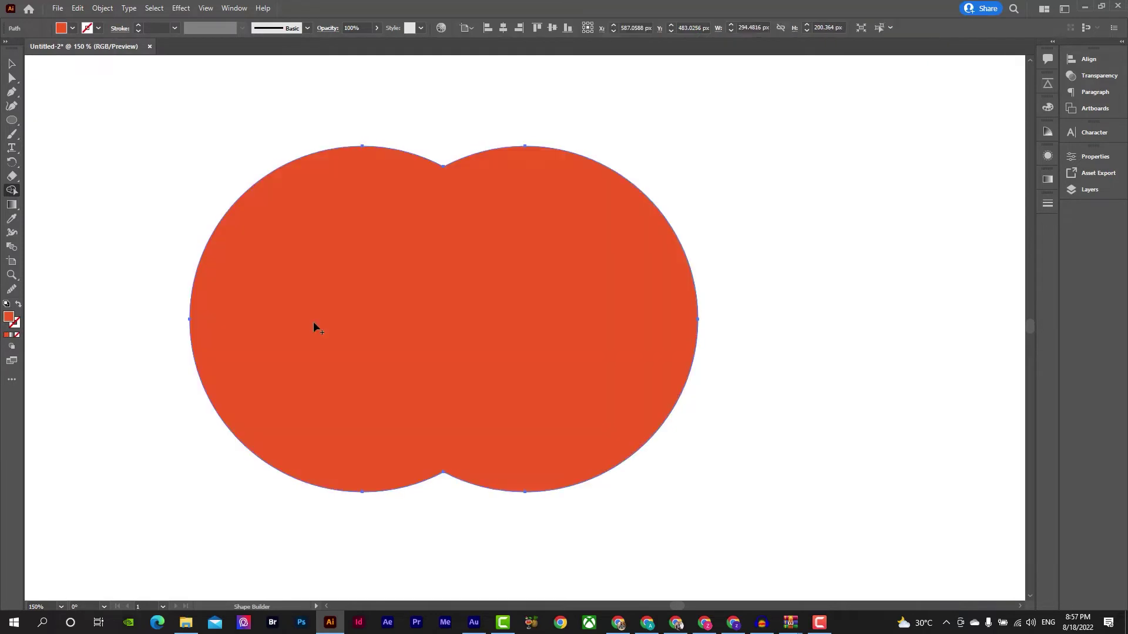
Move the merged shape slightly, then undo the move and the merge to separate the circles again
key("v")
left_click(826, 340)
left_click_drag(498, 299, 494, 308)
key("ctrl+z")
key("ctrl+z")
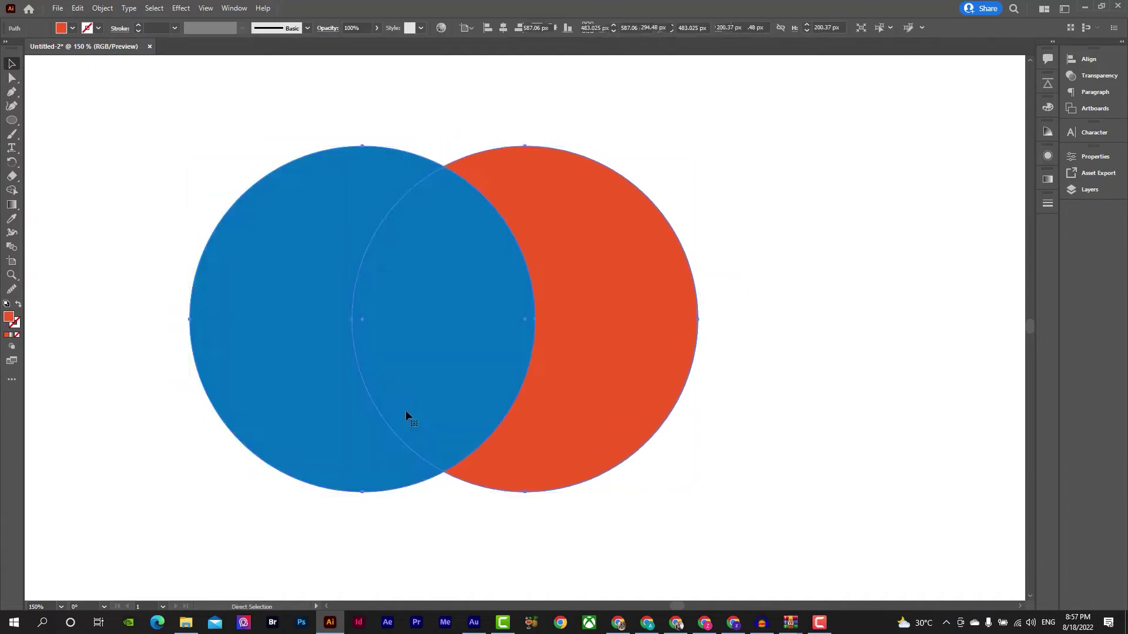
Shift both circles to the right and try merging them again with Shape Builder, then undo the merge
mouse_move(318, 339)
left_mouse_down()
mouse_move(400, 328)
mouse_move(669, 329)
left_mouse_up()
key("shift+m")
key("v")
left_click_drag(570, 405, 520, 406)
left_click(886, 333)
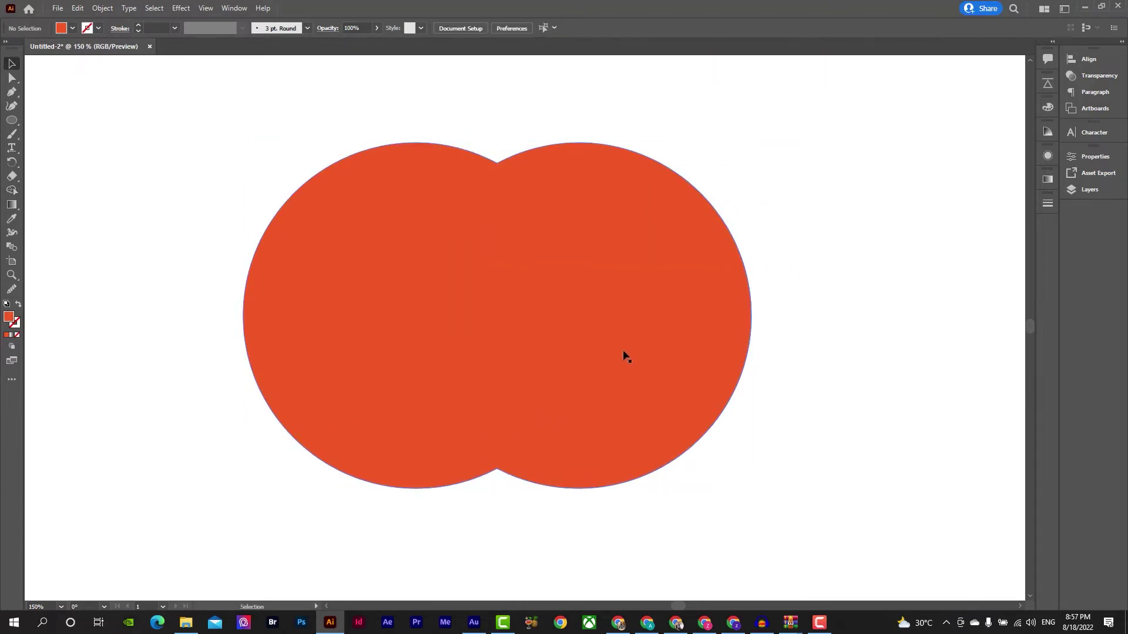
key("ctrl+z")
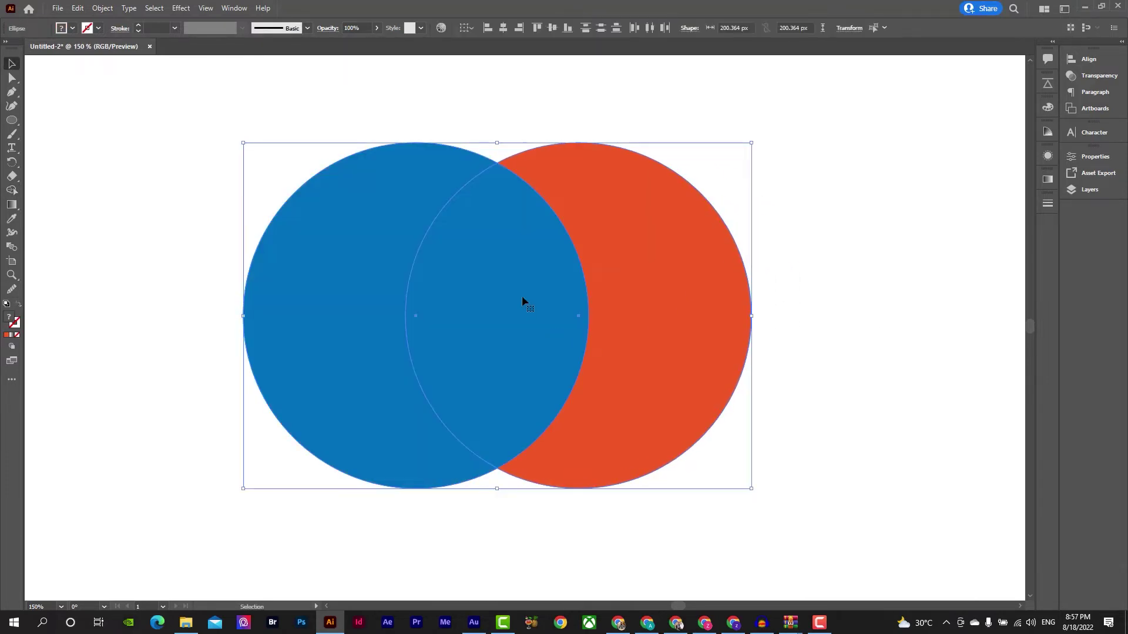
Remove the overlap between the circles with Shape Builder and move the two remaining crescents apart
key("shift+m")
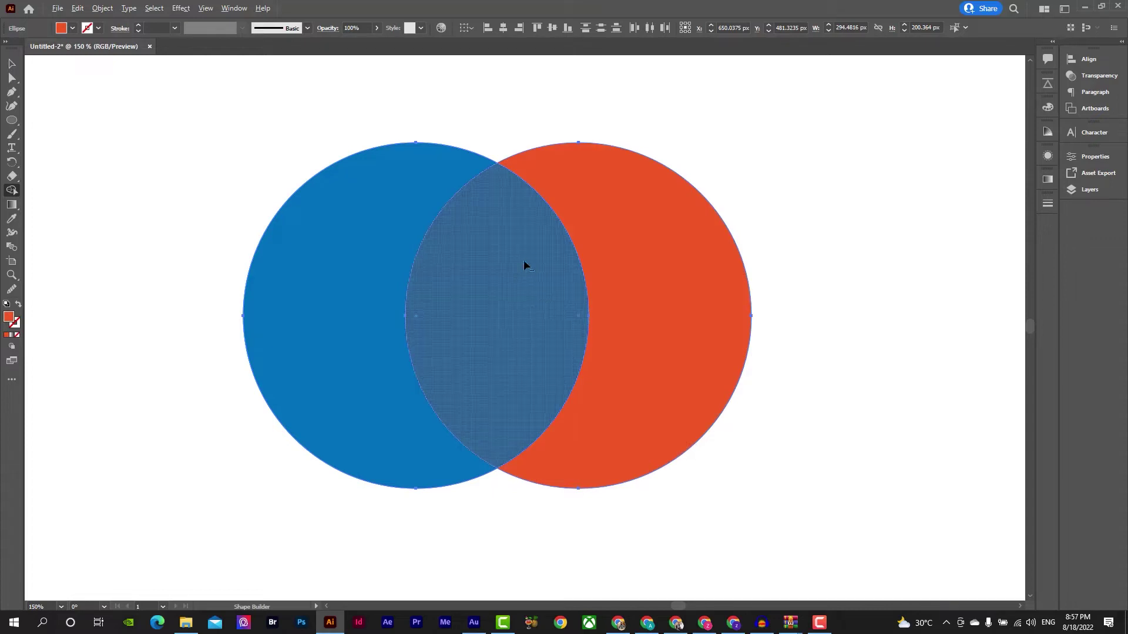
left_click(444, 399, "alt")
key("v")
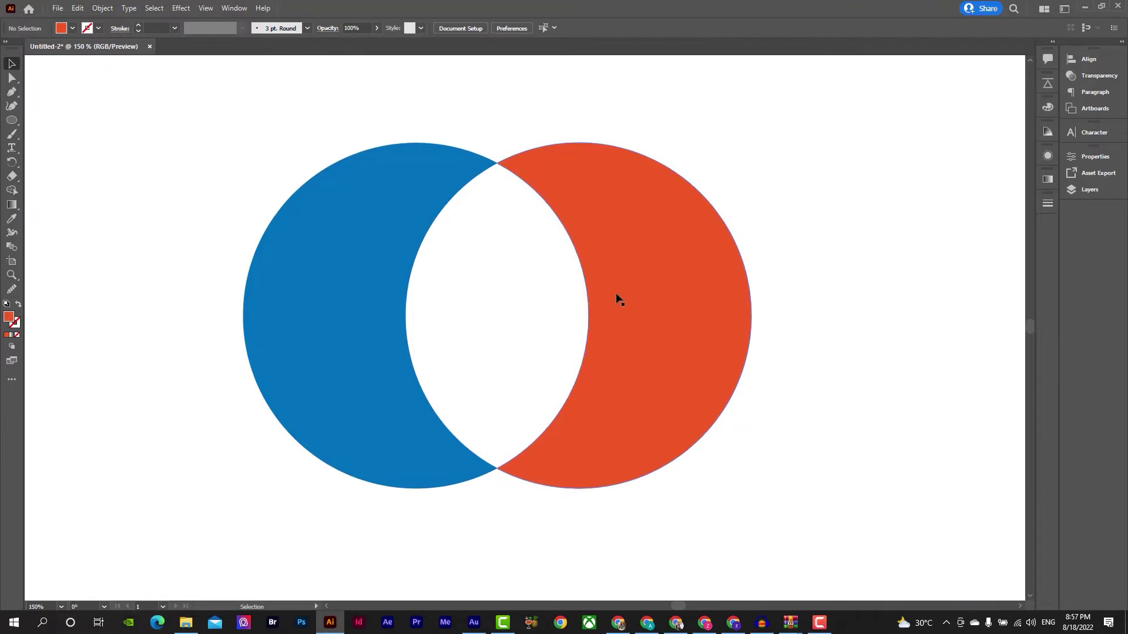
left_click_drag(715, 272, 791, 272)
left_click_drag(369, 312, 293, 310)
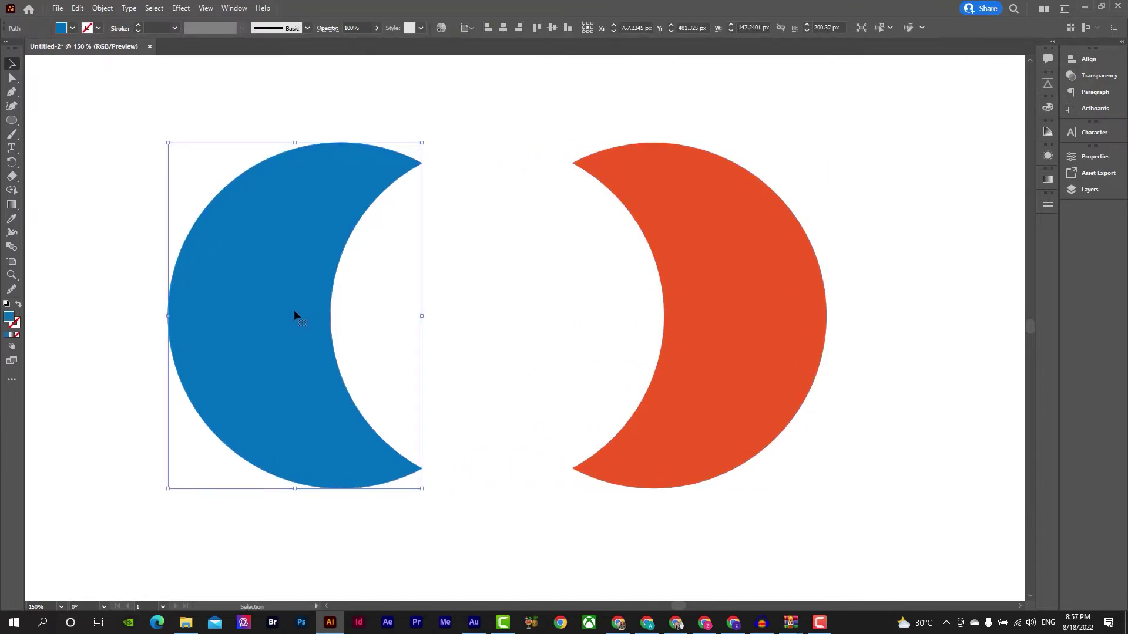
Undo the crescent moves and the overlap removal to restore both full circles, and deselect them
key("ctrl+z")
key("ctrl+z")
left_click(778, 277)
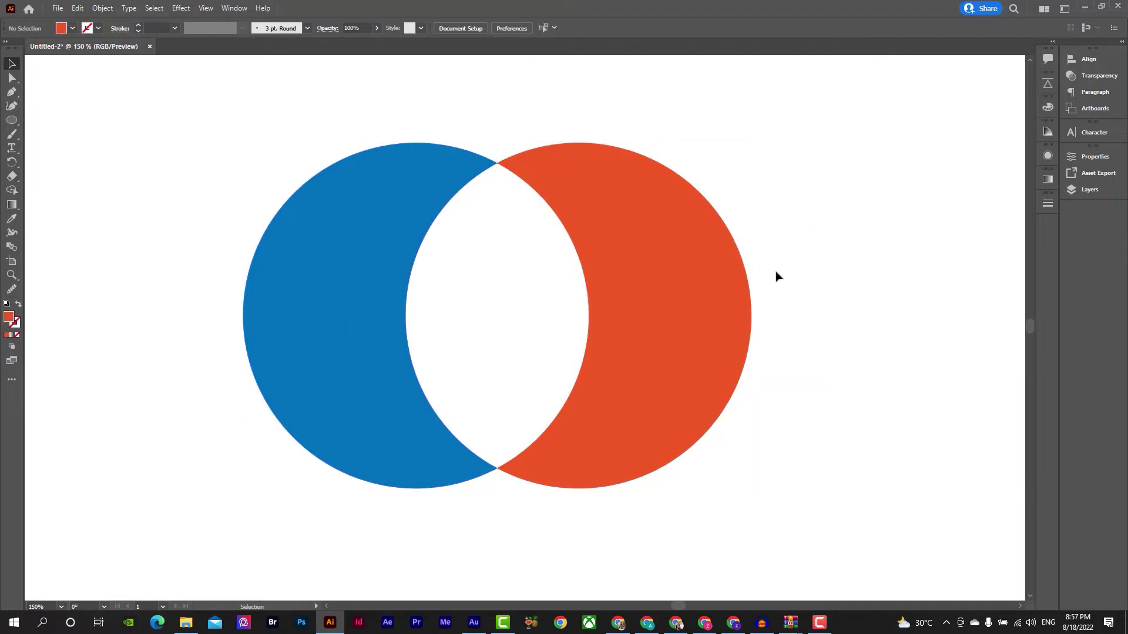
key("ctrl+z")
left_click(798, 275)
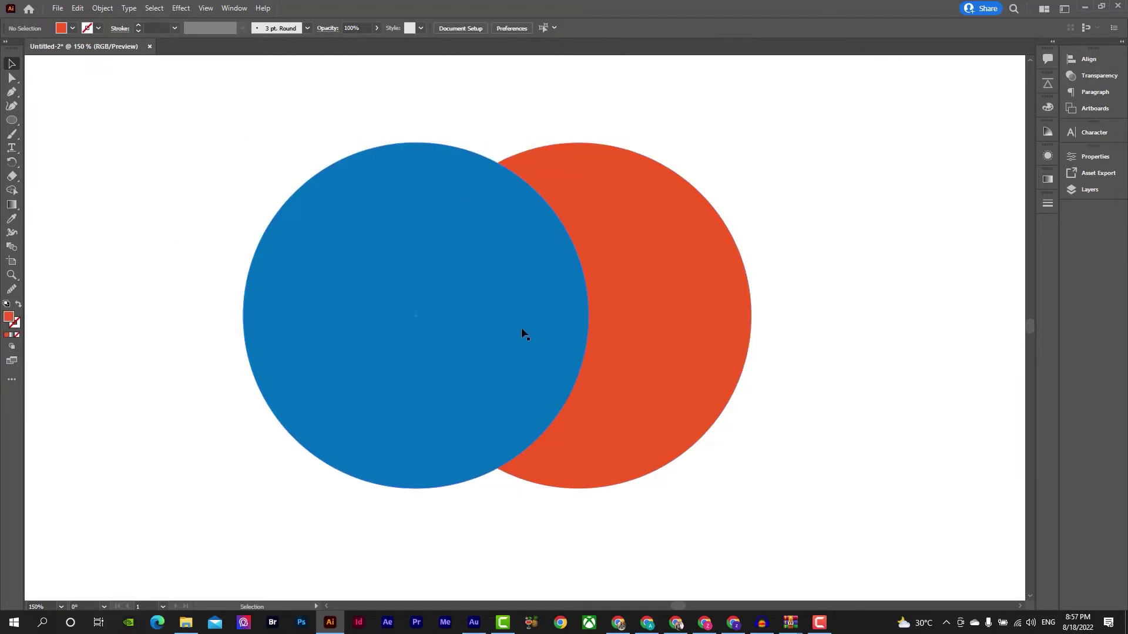
Select both circles and remove the blue circle's non-overlapping left region with Shape Builder, keeping the blue overlap
left_click(537, 322)
left_click_drag(764, 250, 231, 458)
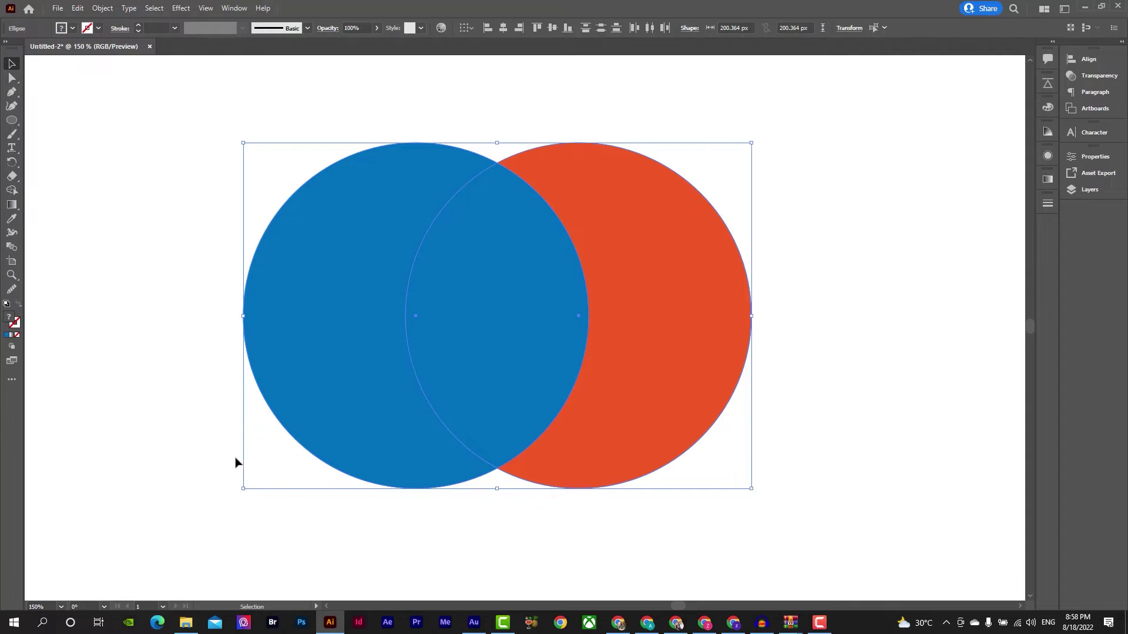
key("shift+m")
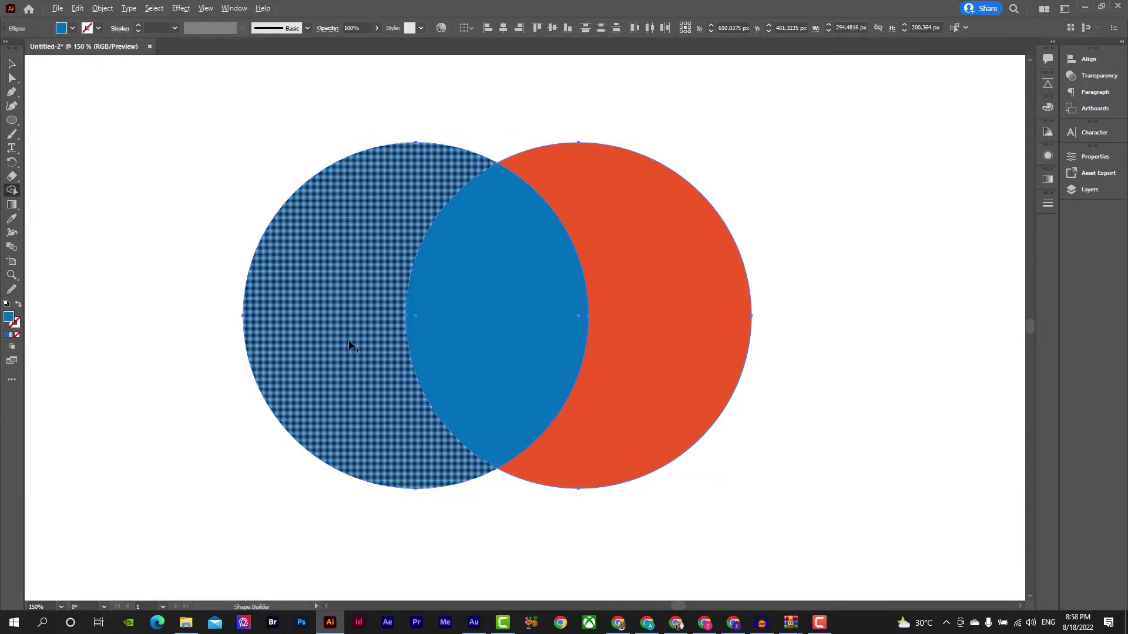
left_click(349, 345, "alt")
key("v")
left_click(322, 382)
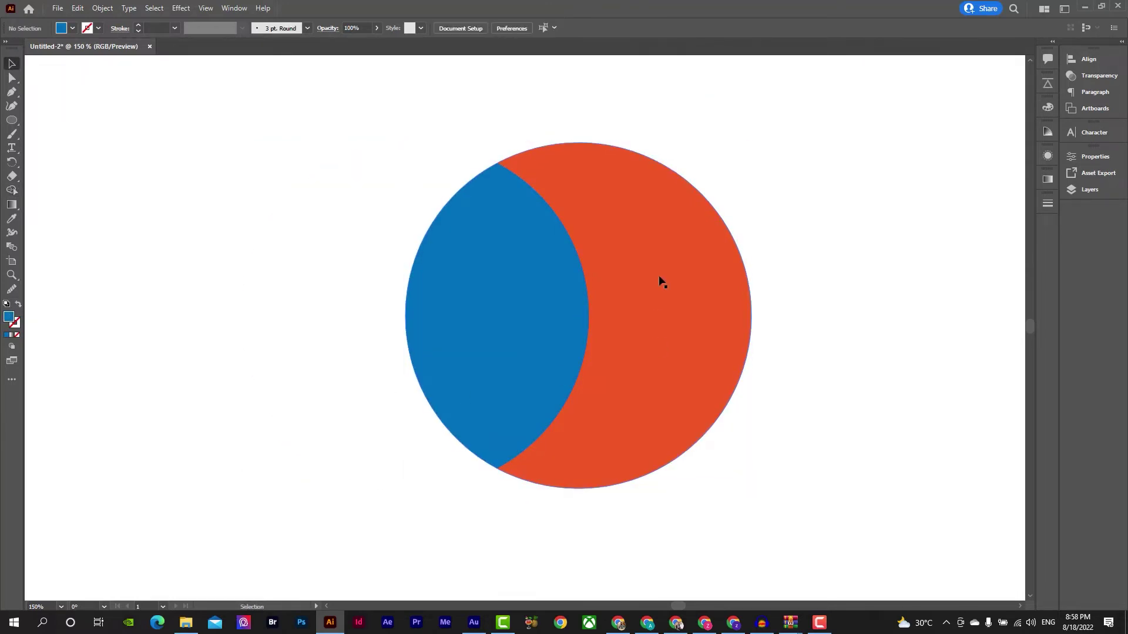
Move the blue lens shape off the red-orange circle to its left, and undo the move
mouse_move(516, 334)
left_mouse_down()
mouse_move(440, 345)
mouse_move(519, 335)
left_mouse_up()
key("a")
key("v")
left_click_drag(345, 379, 325, 379)
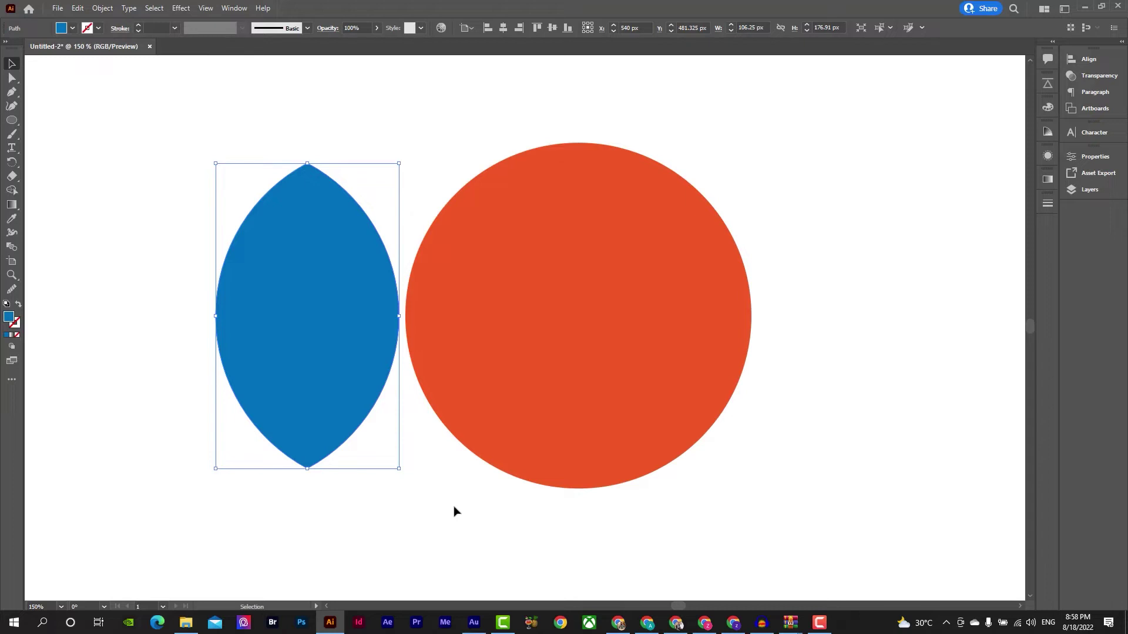
key("ctrl+z")
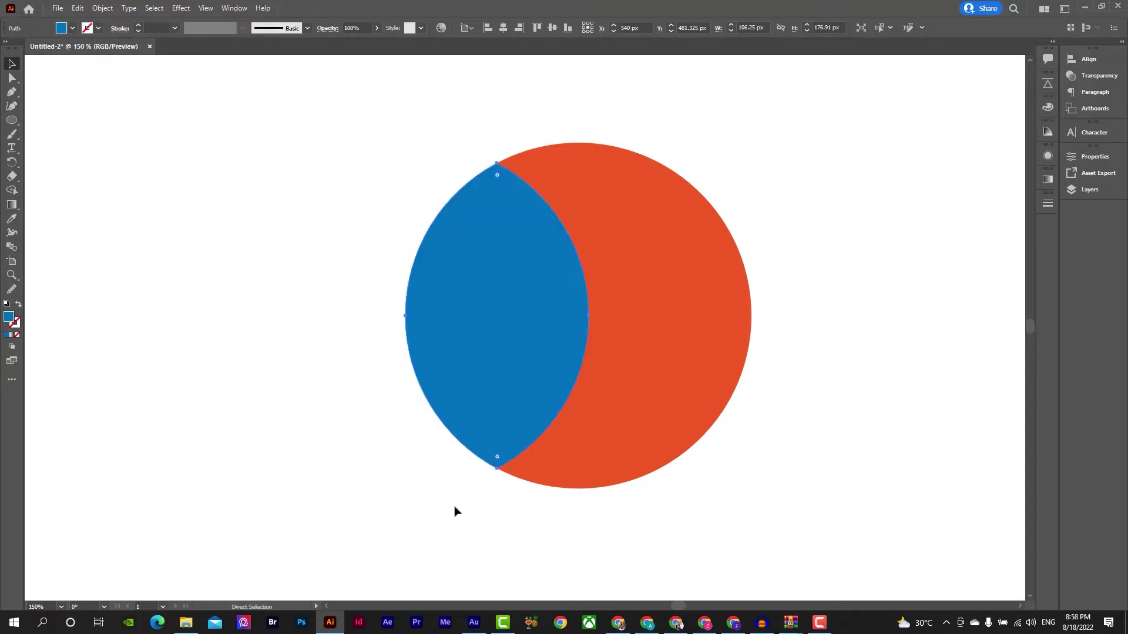
Draw a wide blue rectangle with the Rectangle tool in the empty area left of the circle
left_click_drag(428, 402, 619, 394)
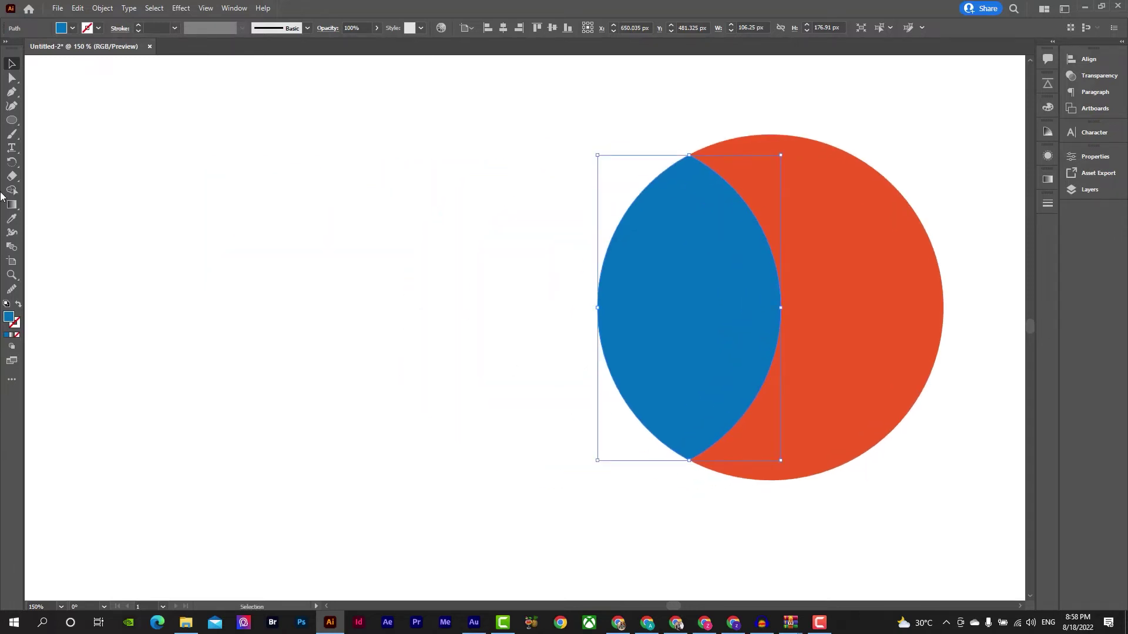
left_click_drag(12, 128, 53, 118)
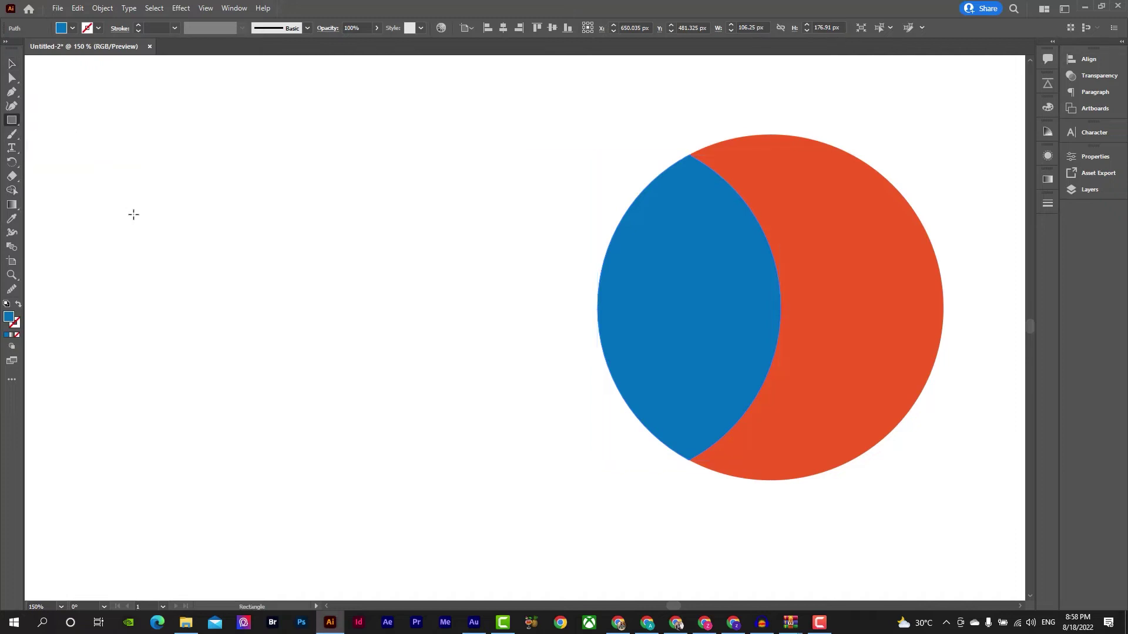
left_click_drag(109, 209, 465, 431)
key("v")
Move the blue lens shape to the lower-right edge of the red-orange circle
left_click(594, 364)
left_click_drag(703, 252, 909, 325)
Move the red-orange circle over the blue rectangle's upper-right corner, bring it to the front, and deselect it
left_click(730, 339)
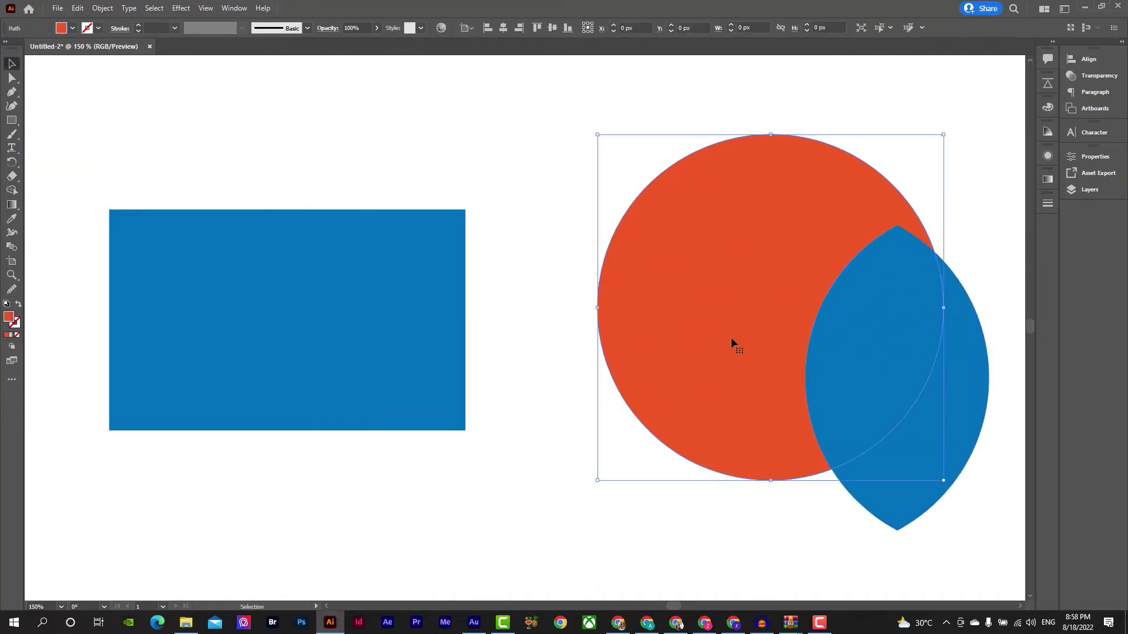
left_click_drag(731, 339, 559, 276)
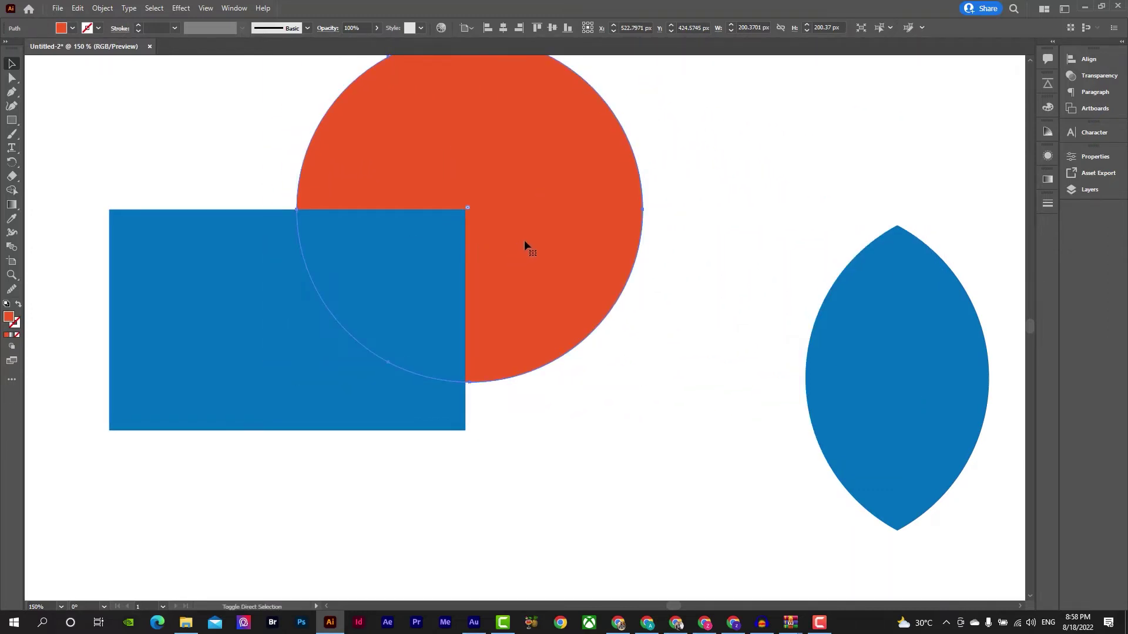
key("ctrl+shift+bracketright")
left_click(664, 299)
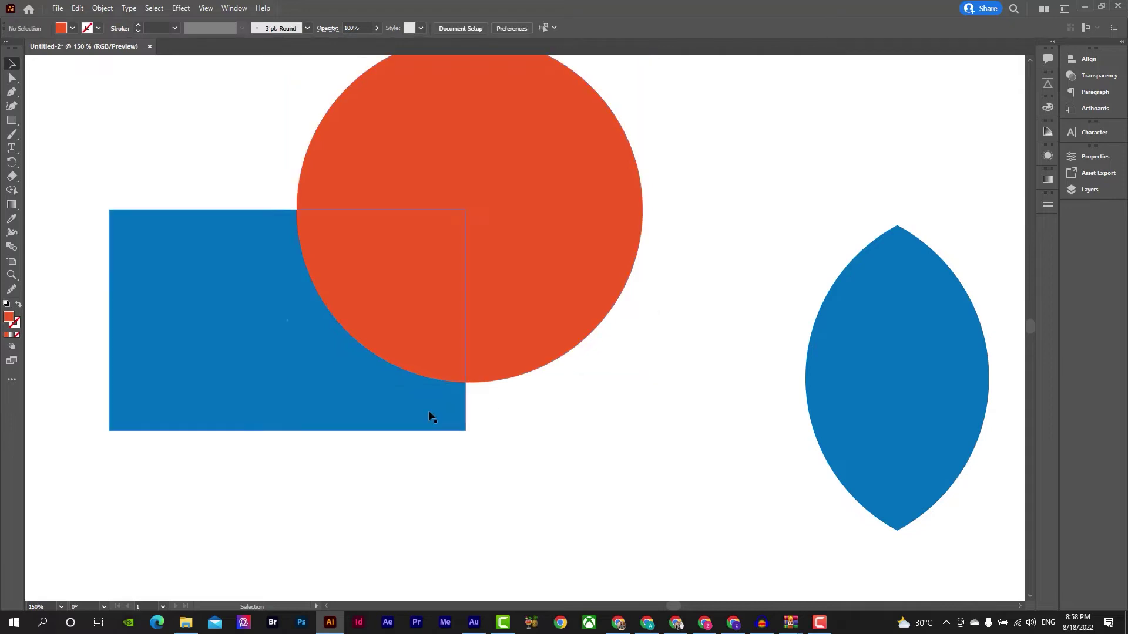
Shift the blue rectangle slightly under the red-orange circle, and remove the circle's part outside the rectangle with Shape Builder
left_click_drag(429, 415, 461, 421)
left_click_drag(555, 468, 453, 228)
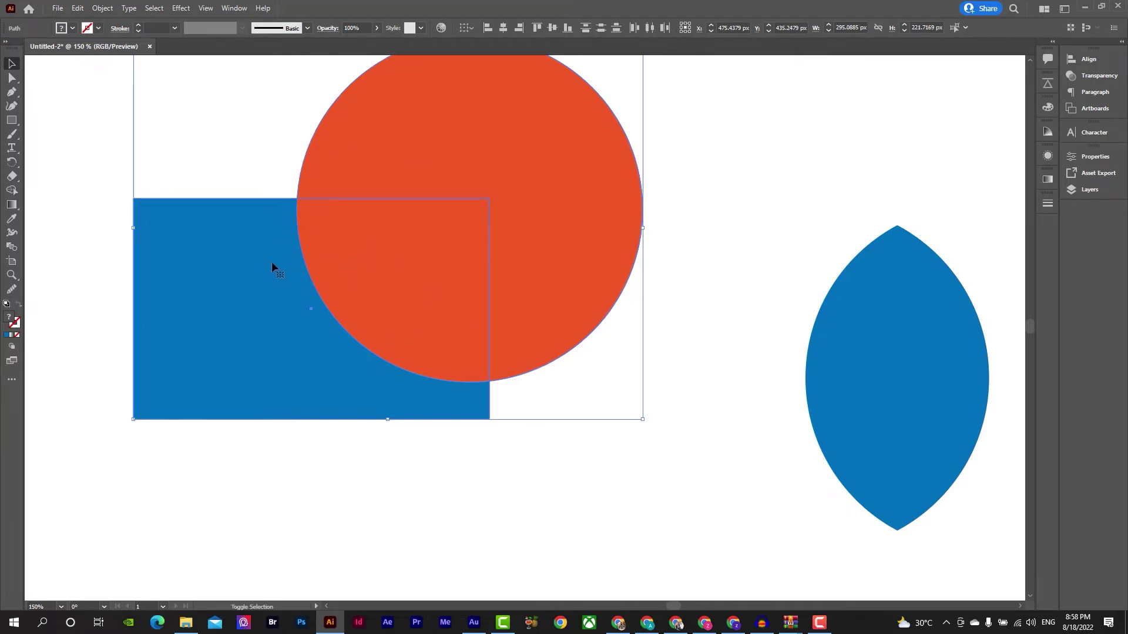
key("shift+m")
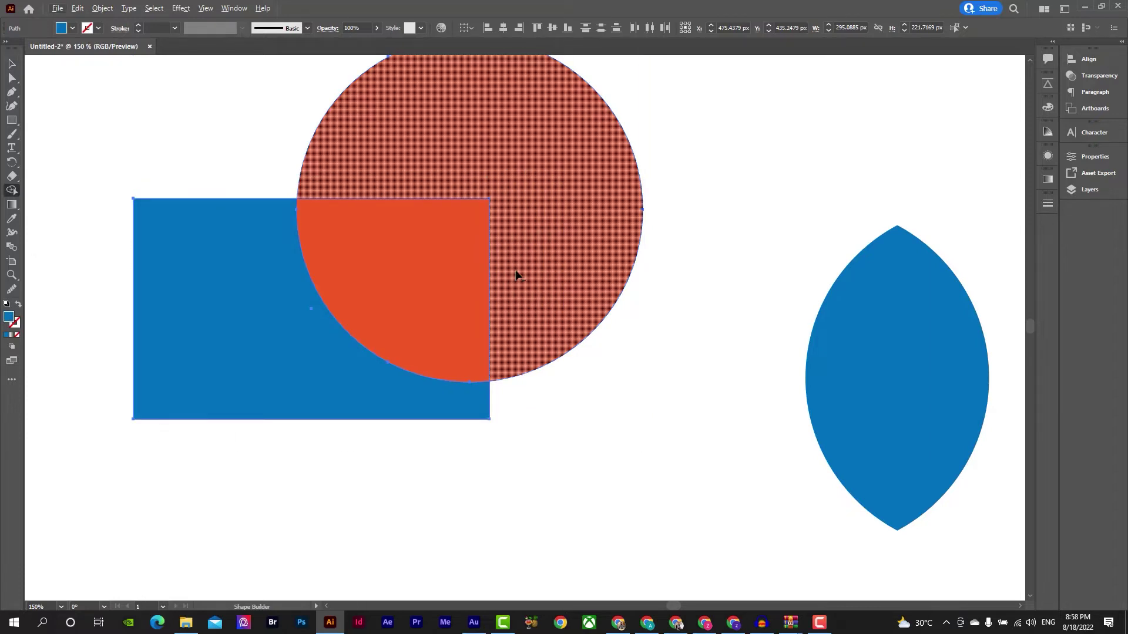
left_click(544, 224, "alt")
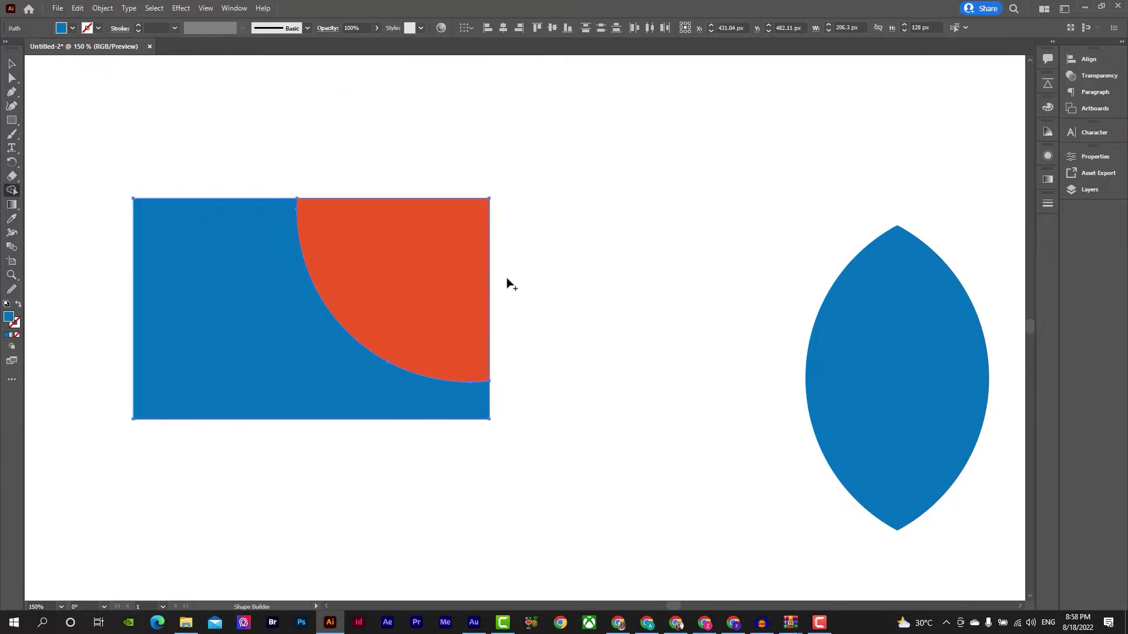
key("v")
left_click(564, 274)
left_click(461, 320)
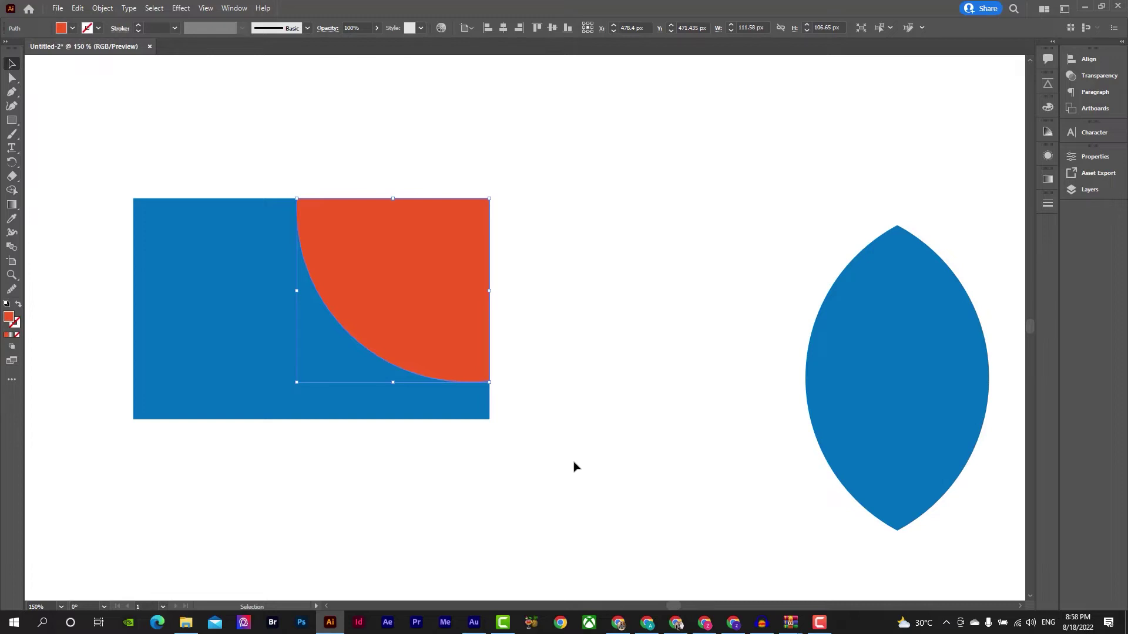
Undo back to the red-orange circle alone, then move the circle to the middle of the canvas and deselect it
key("ctrl+z")
key("ctrl+z")
key("ctrl+z")
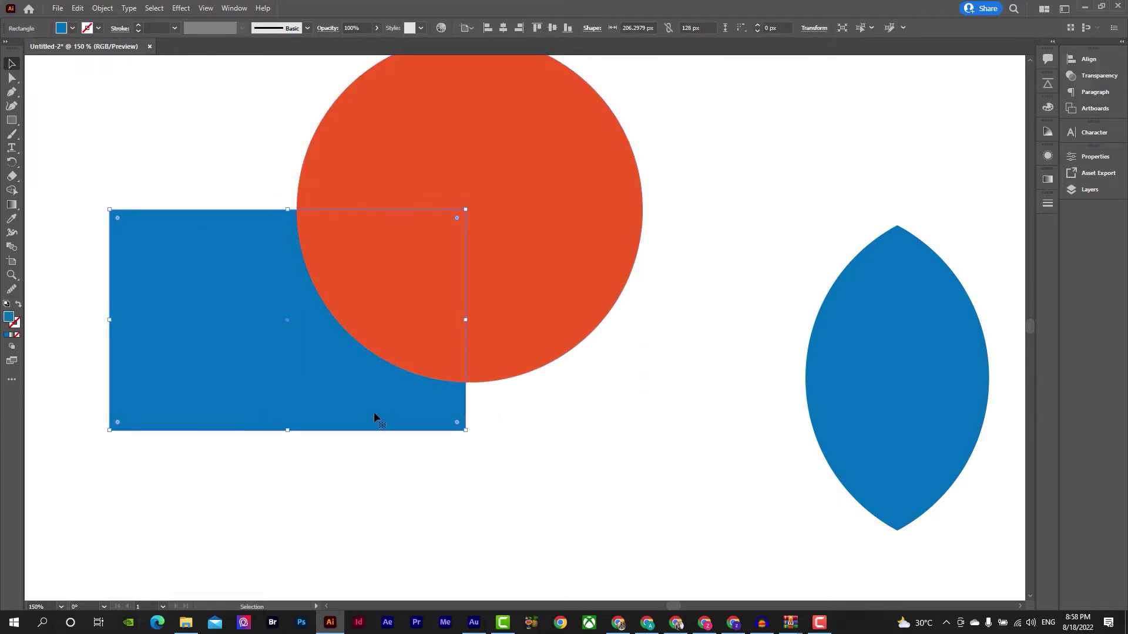
key("ctrl+z")
key("ctrl+z")
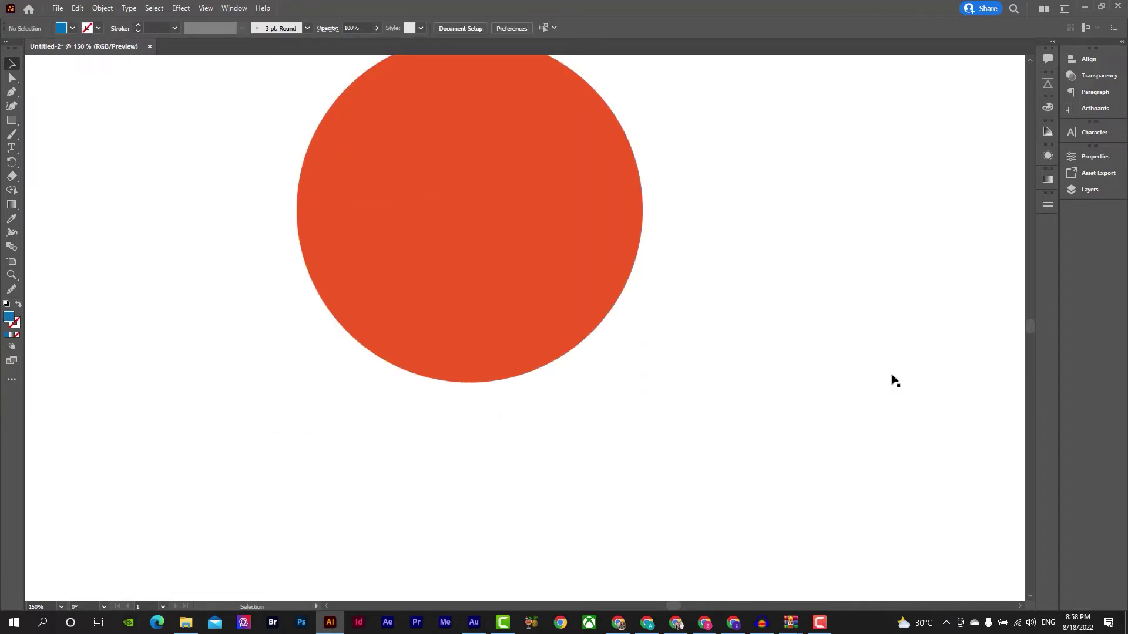
left_click_drag(526, 238, 579, 322)
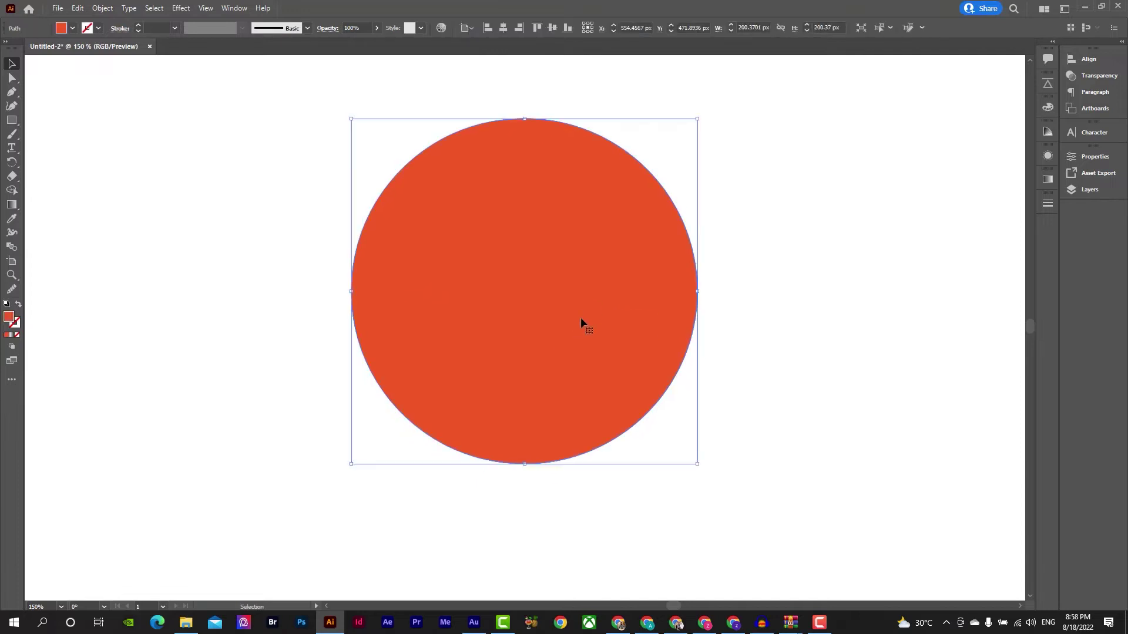
key("ctrl+shift+a")
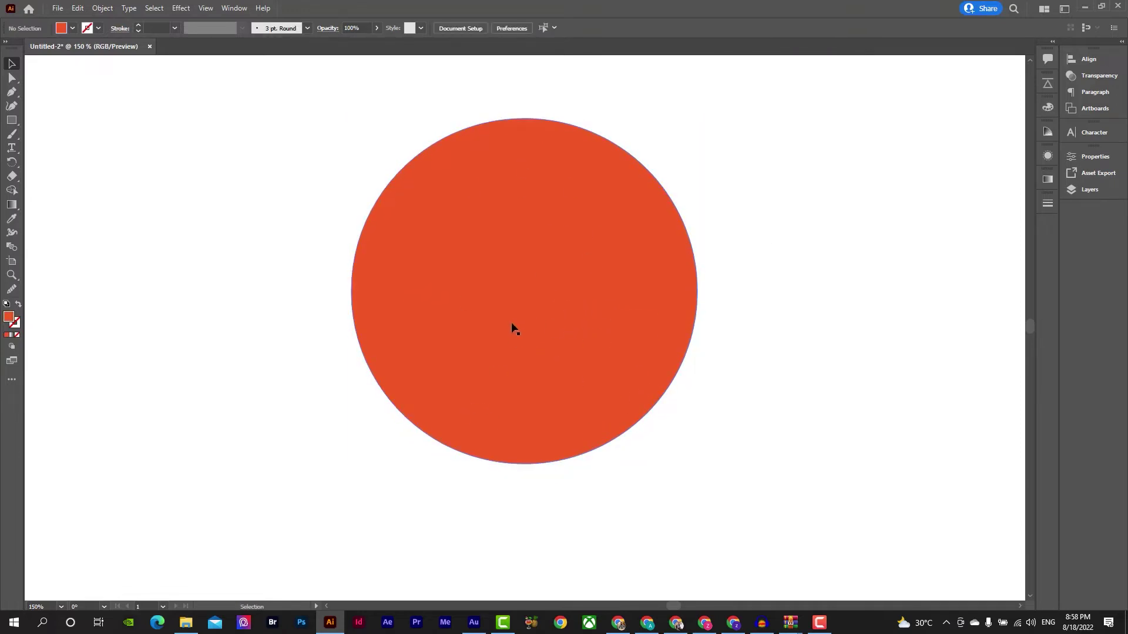
Draw a vertical line about 287 px long through the middle of the circle with the Line Segment tool, extending past both edges
left_click(16, 124)
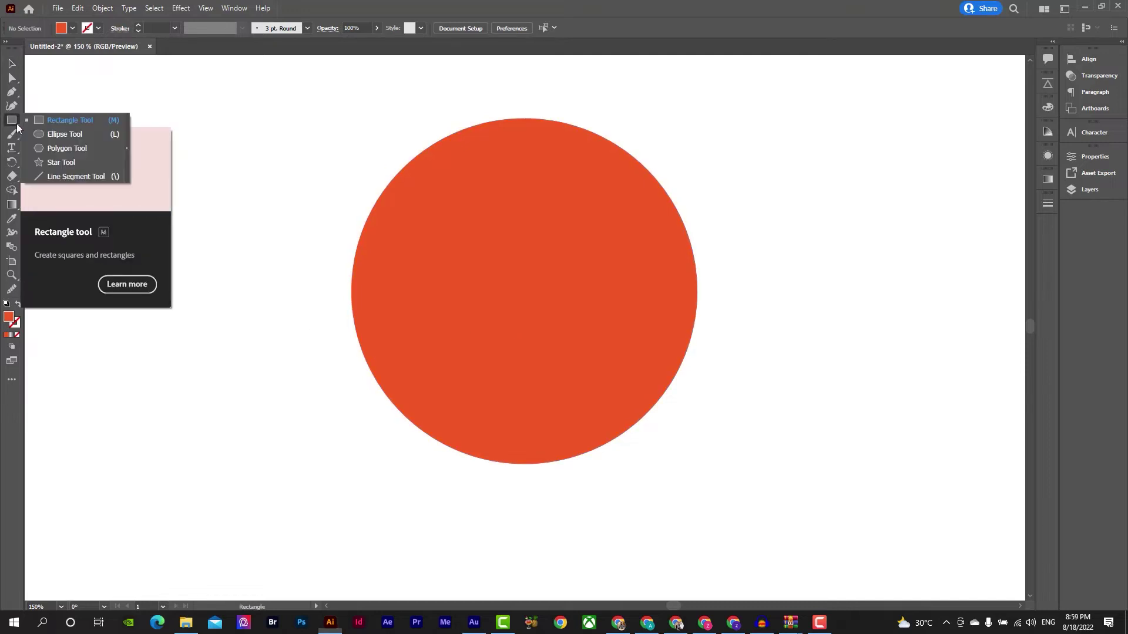
left_click(71, 178)
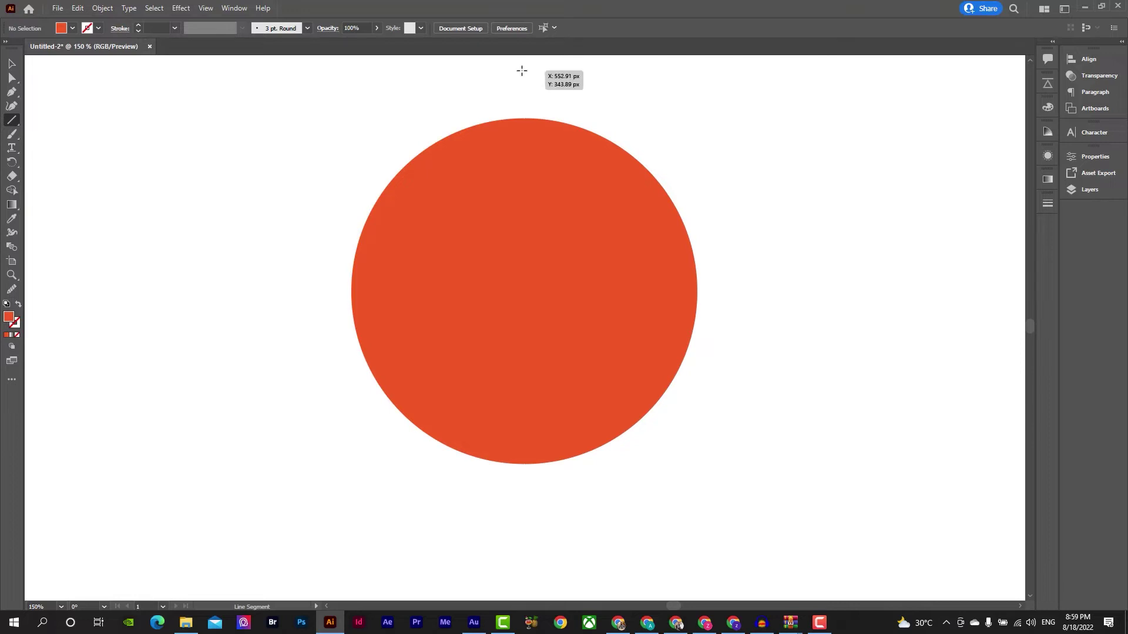
left_click_drag(521, 71, 550, 565)
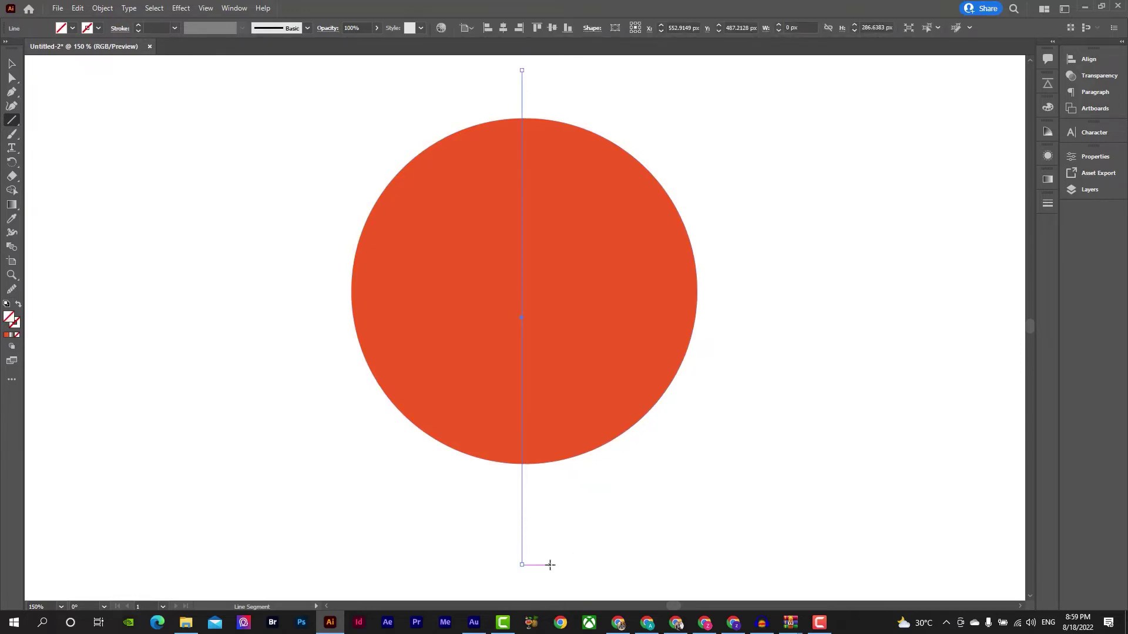
left_click(550, 565)
left_click(593, 347)
key("v")
left_click_drag(614, 504, 482, 529)
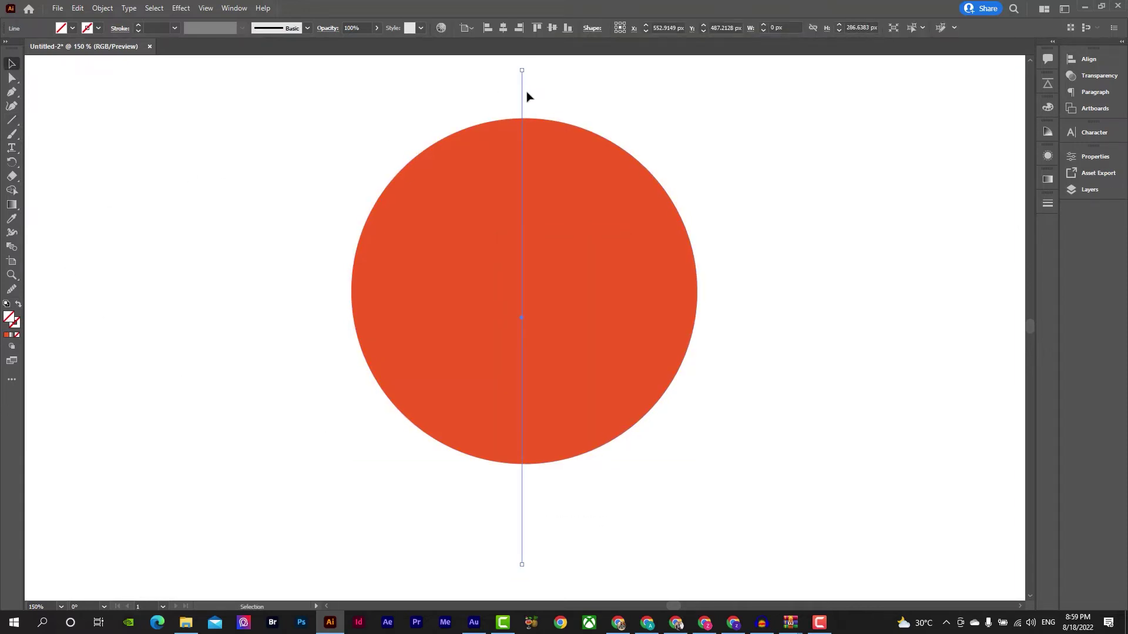
Give the vertical line a black stroke and deselect it
left_click(93, 31)
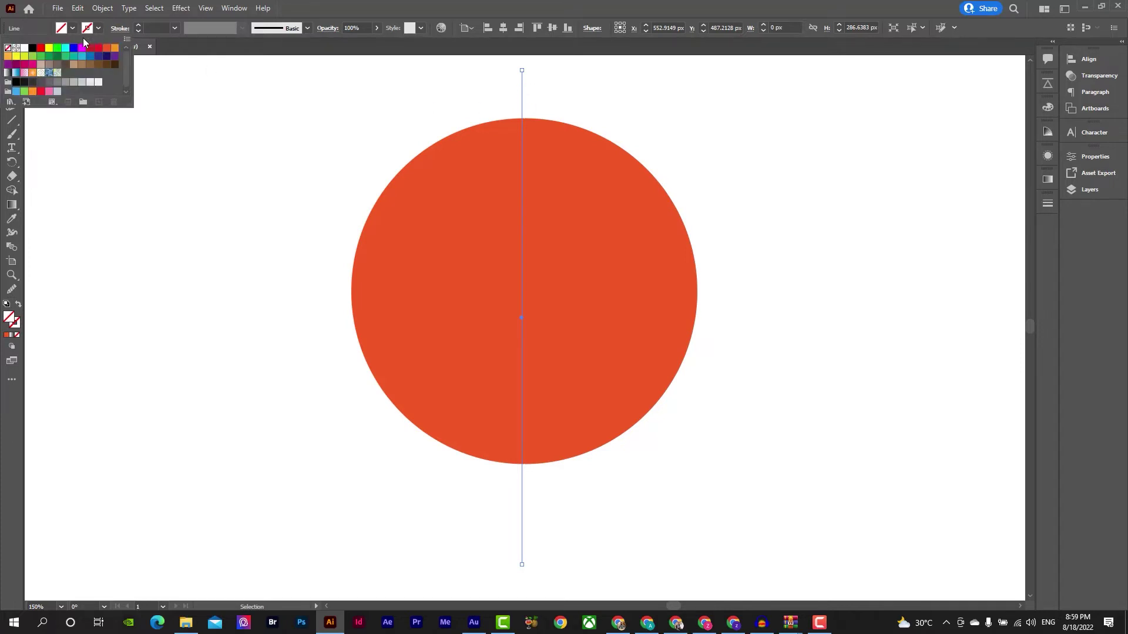
left_click(32, 48)
left_click(247, 121)
left_click(711, 74)
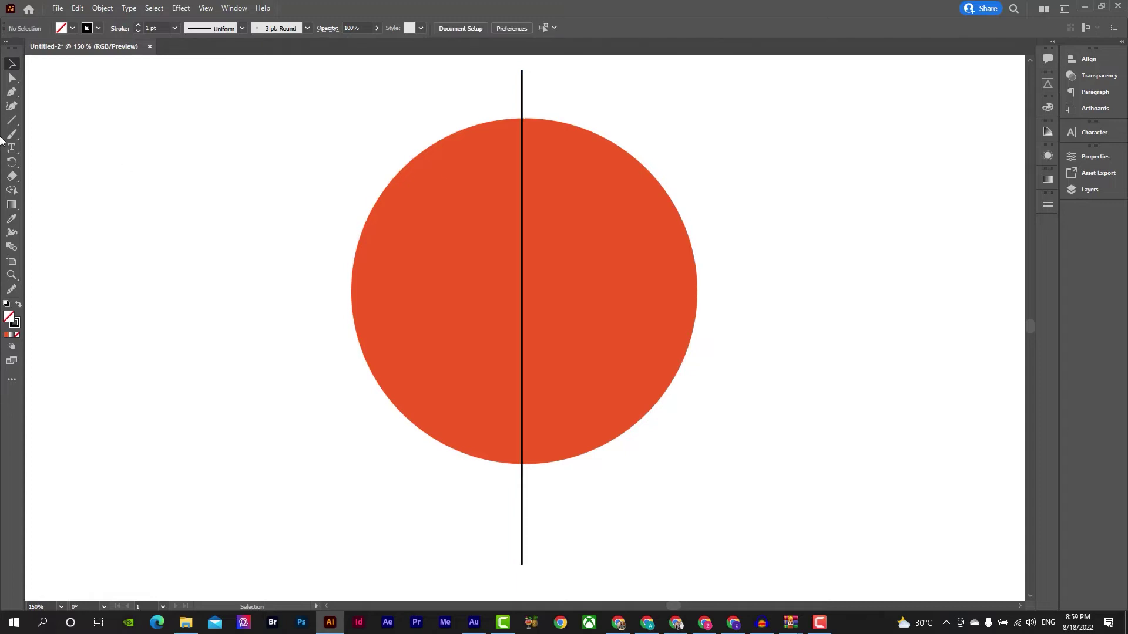
Draw a horizontal line about 303 px long across the circle, crossing the vertical line, and deselect it
key("backslash")
left_click_drag(288, 317, 810, 398)
key("v")
left_click(743, 369)
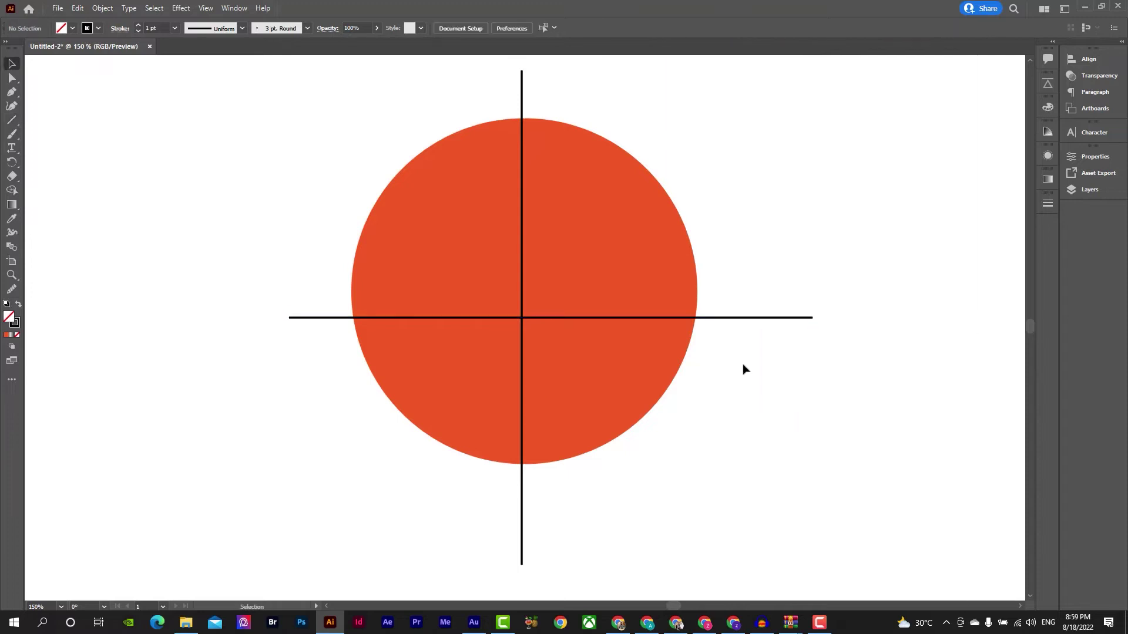
Align the circle and both lines to their horizontal and vertical centers, and deselect them
left_click_drag(820, 163, 360, 433)
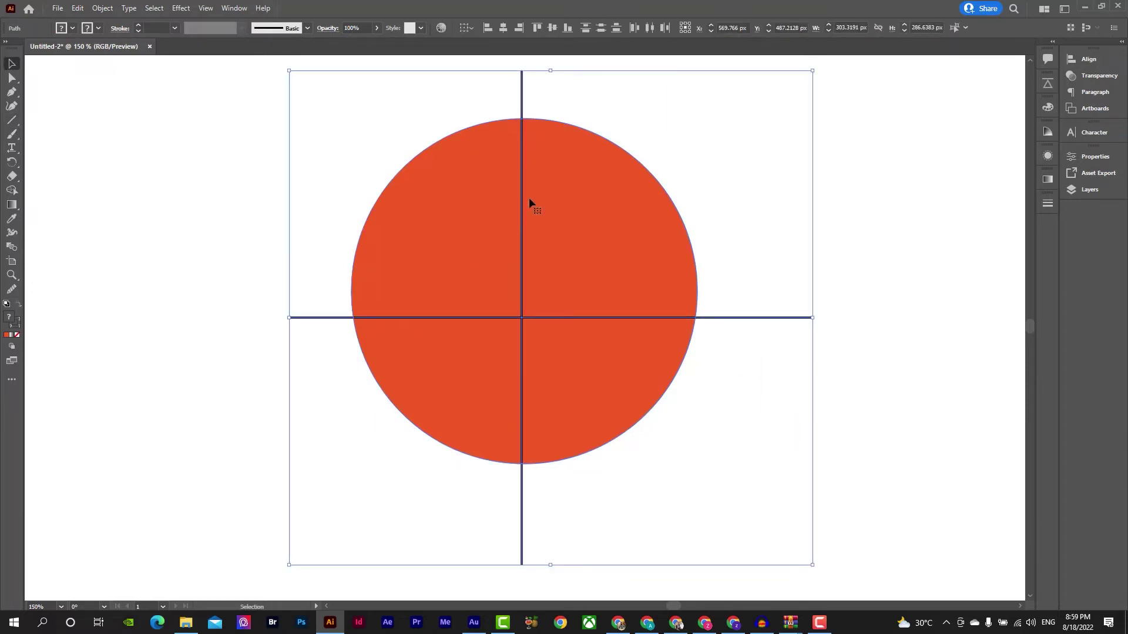
left_click(503, 29)
left_click(551, 28)
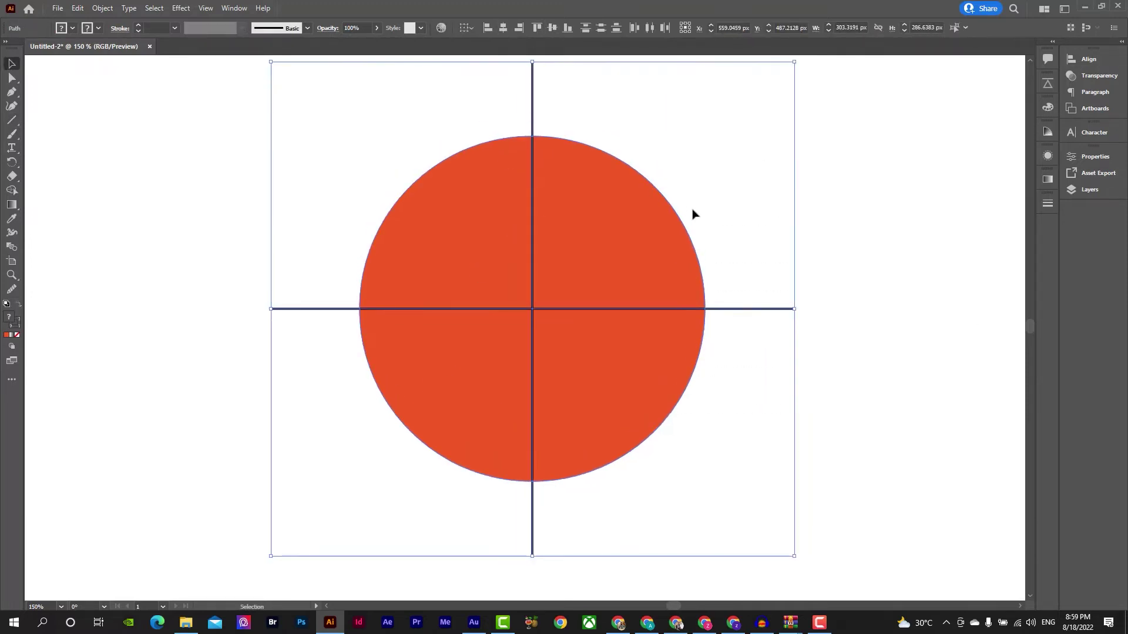
left_click(735, 229)
Select the circle and both lines, and remove the lower-right, upper-right and upper-left quarters with Shape Builder
left_click_drag(765, 191, 322, 464)
key("shift+m")
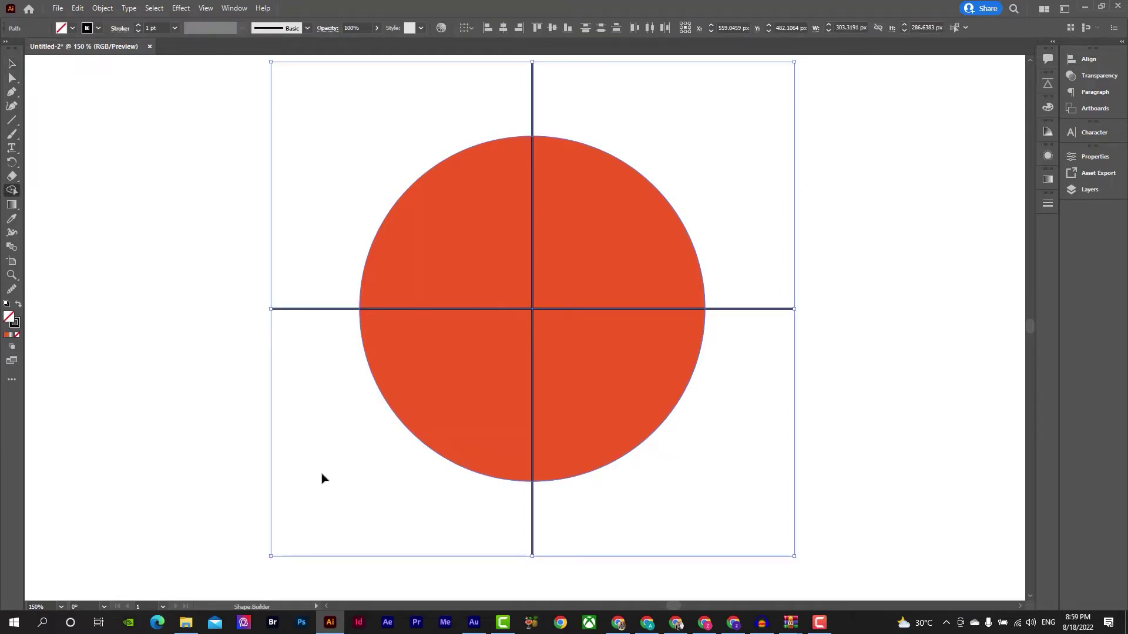
left_click(590, 367, "alt")
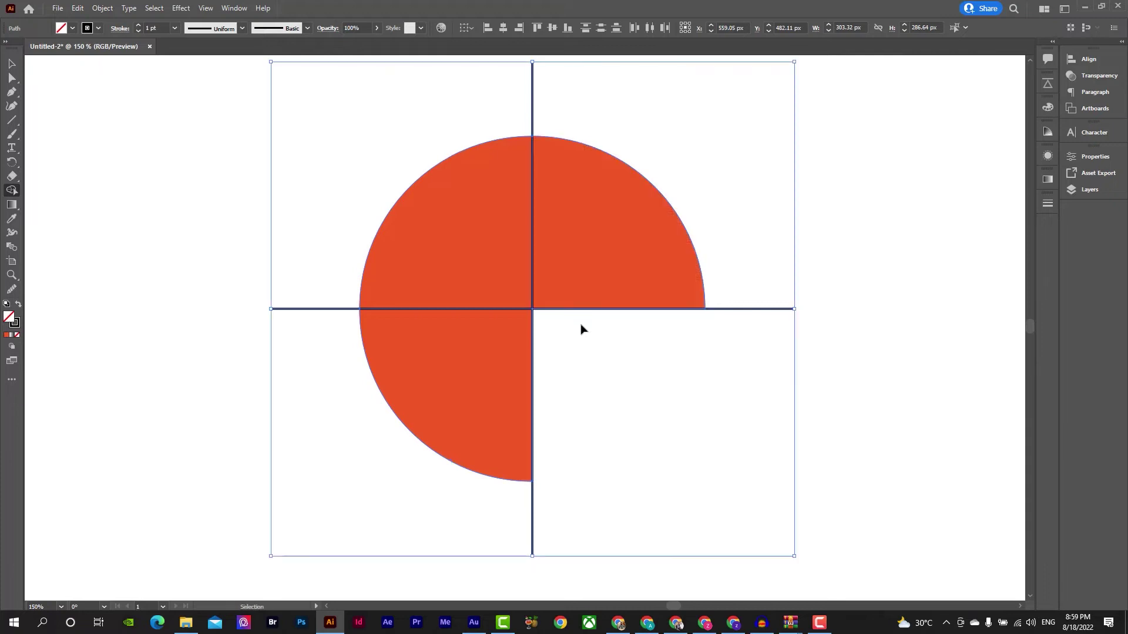
left_click(599, 272, "alt")
left_click(487, 242, "alt")
key("v")
left_click(594, 395)
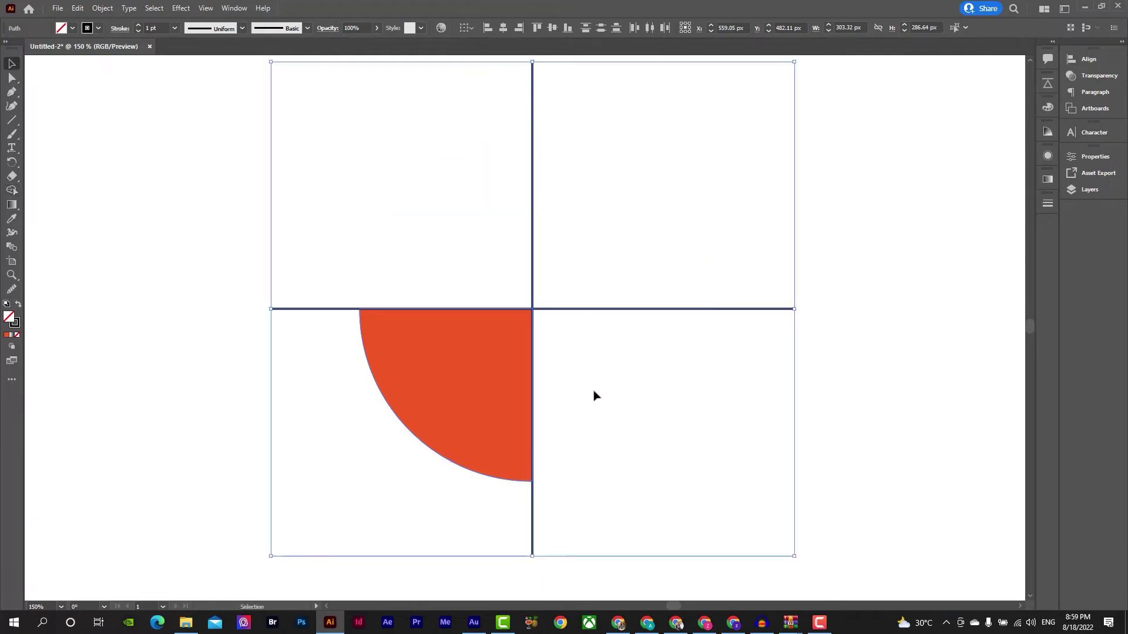
Undo the removal of the three circle quarters
key("ctrl+z")
key("ctrl+z")
key("ctrl+z")
key("ctrl+z")
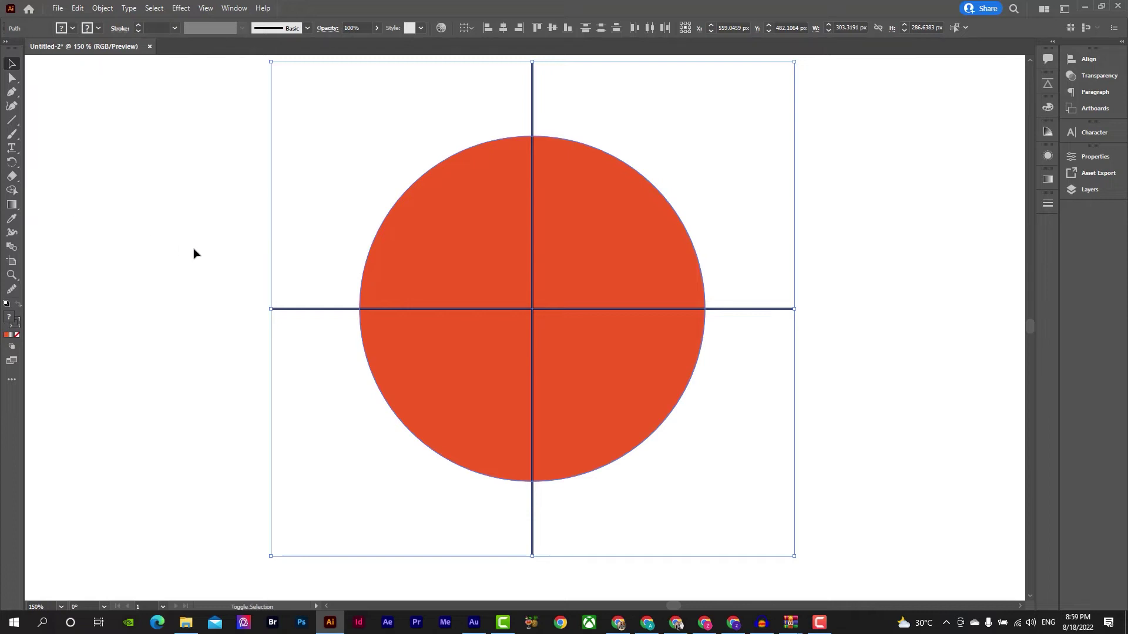
Remove the circle's lower-right quarter with Shape Builder and undo it, twice in a row
key("shift+m")
left_click(584, 385, "alt")
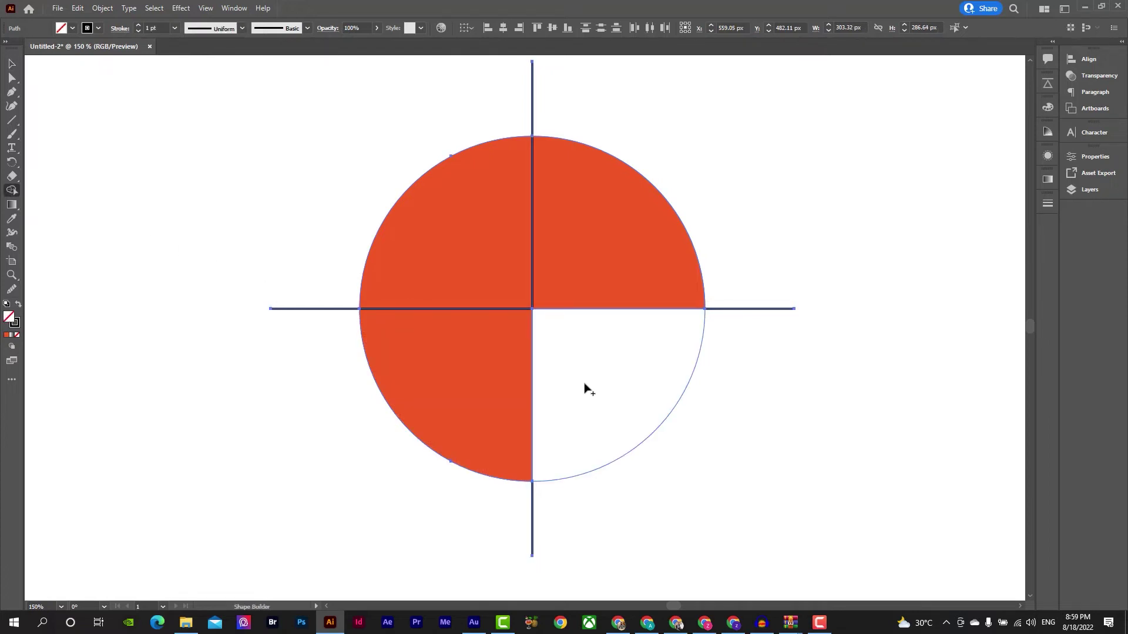
key("ctrl+z")
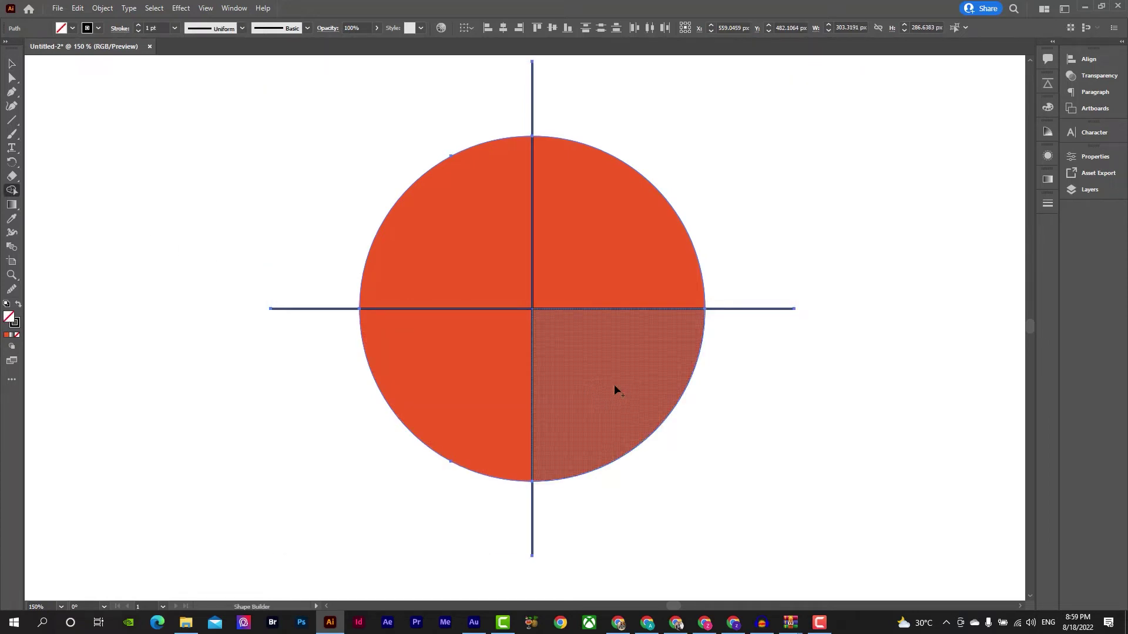
left_click(613, 388, "alt")
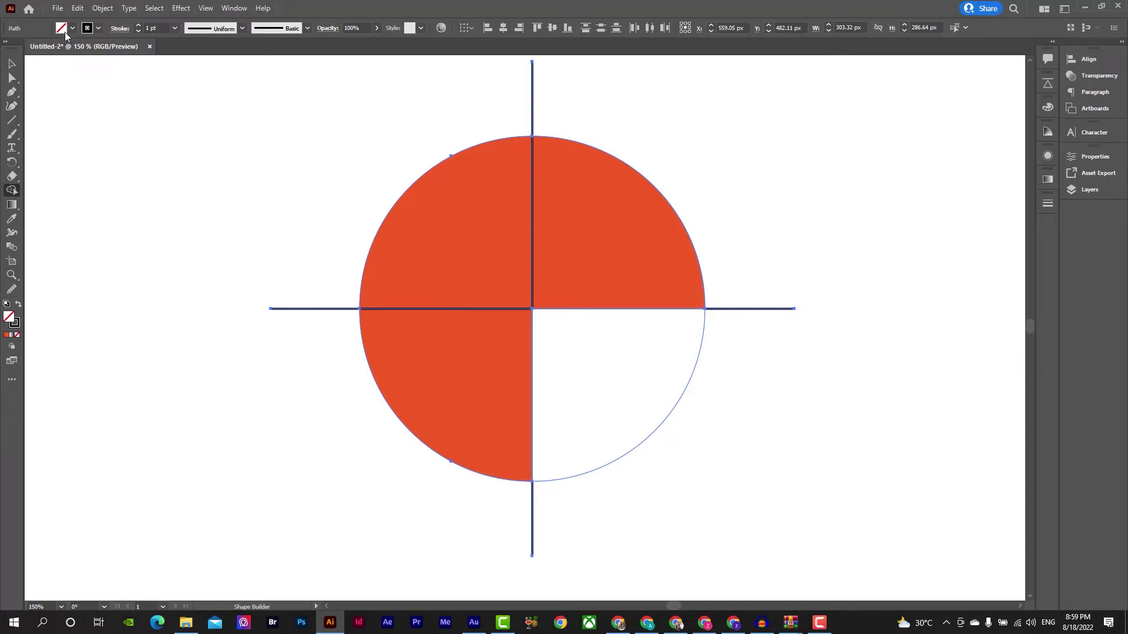
key("ctrl+z")
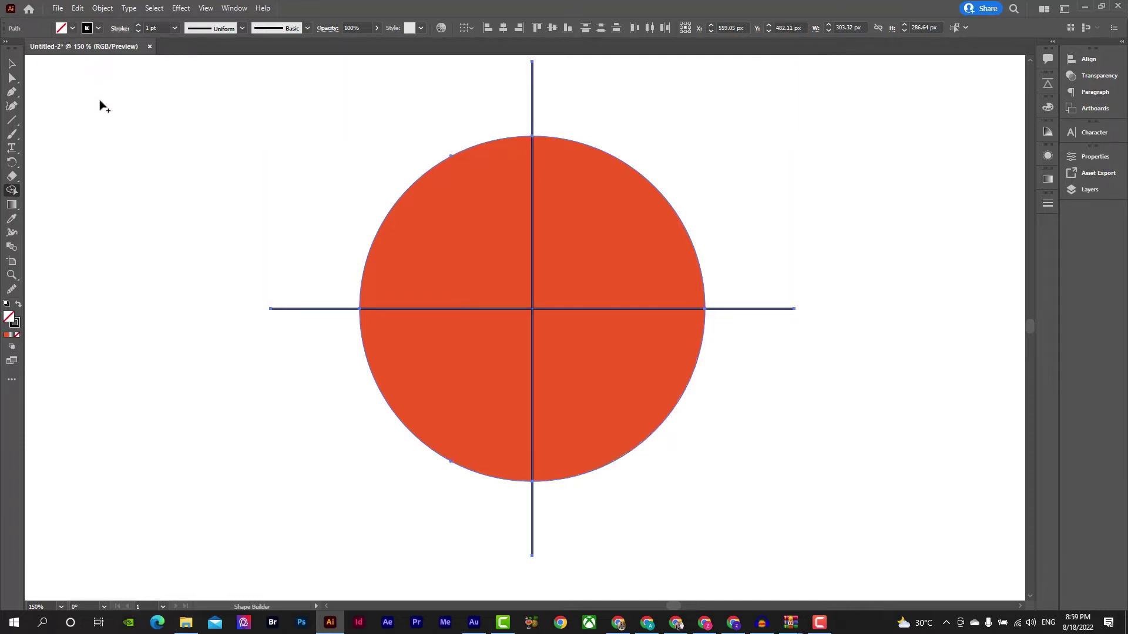
Set a dark green fill and no stroke, and apply them to the circle's lower-right quarter with Shape Builder
left_click(63, 29)
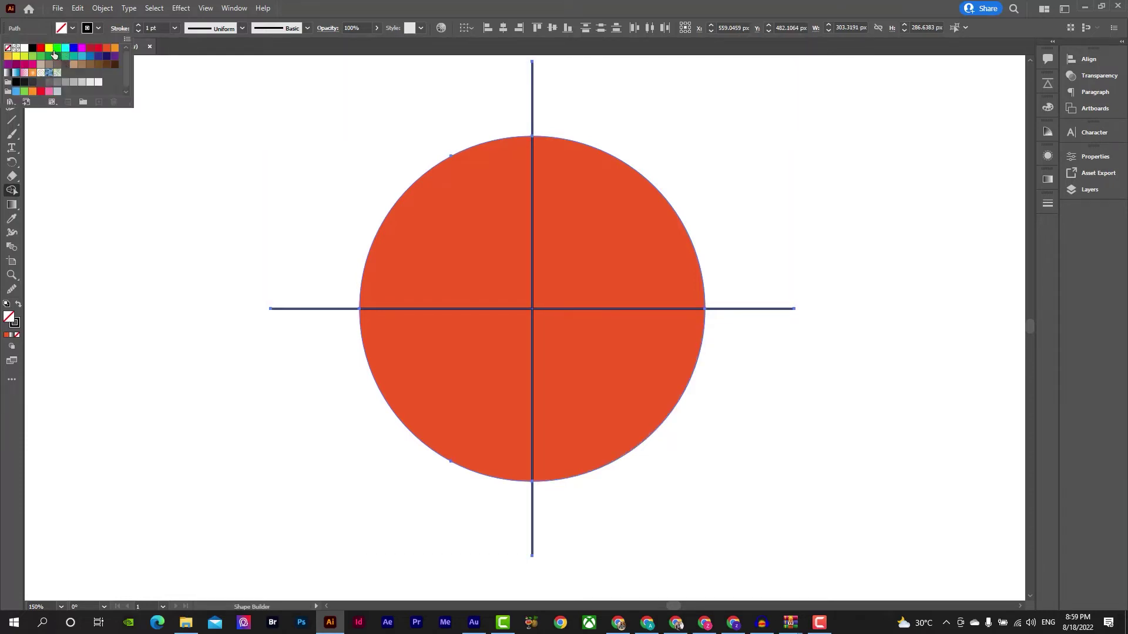
left_click(57, 57)
left_click(99, 30)
left_click(99, 29)
left_click(8, 48)
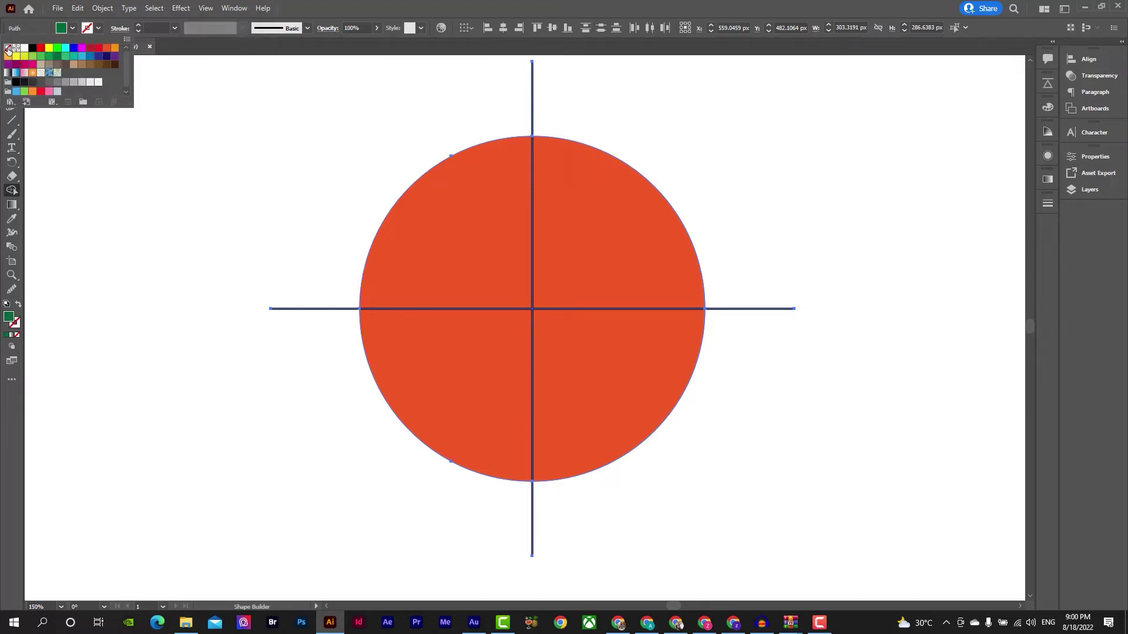
left_click(627, 392)
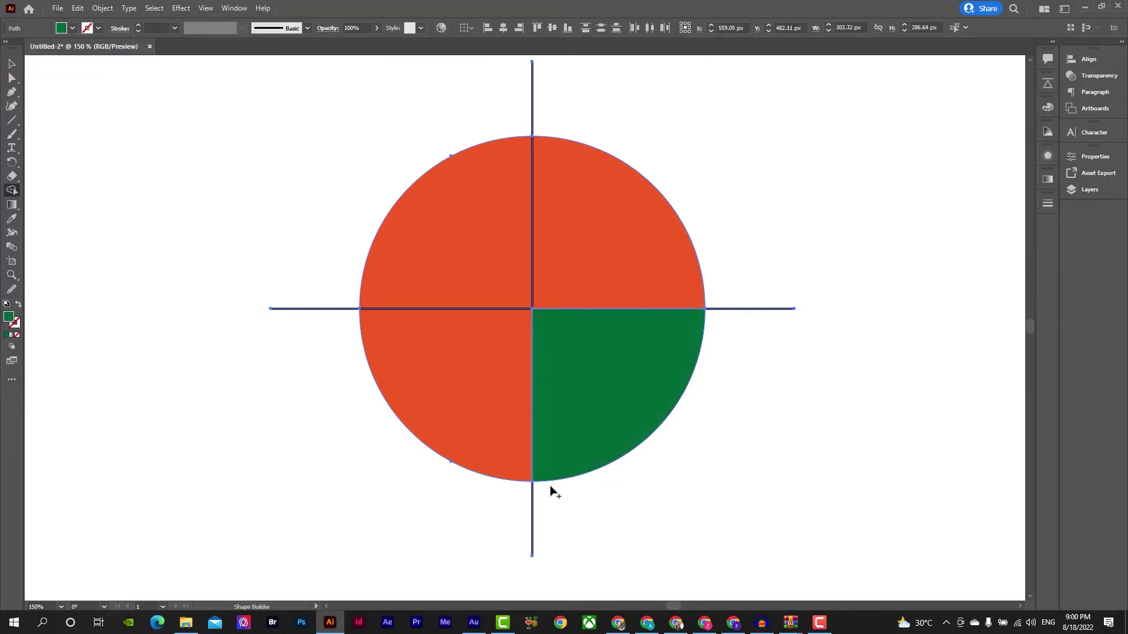
Choose a light orange fill and apply it to the circle's upper-right quarter with Shape Builder
left_click(72, 28)
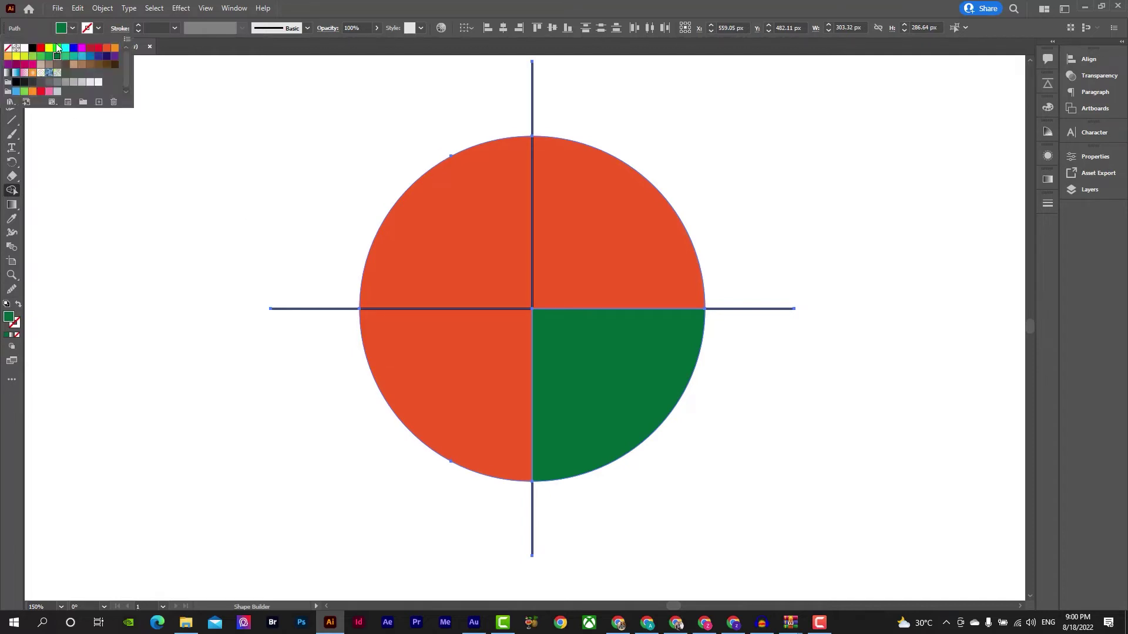
left_click(7, 55)
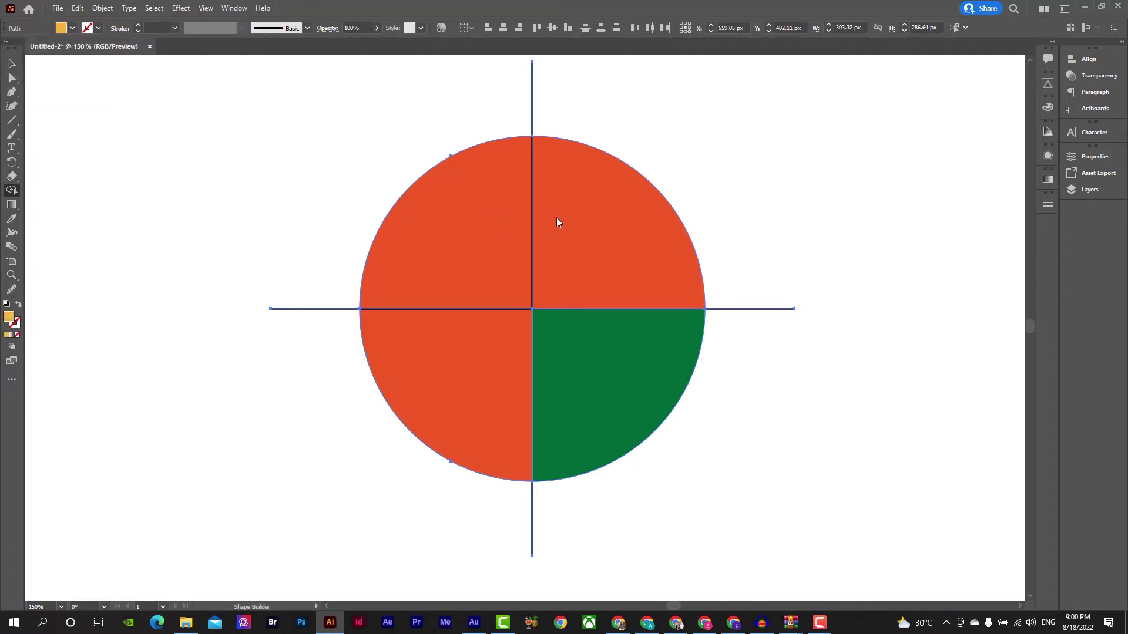
left_click(565, 242)
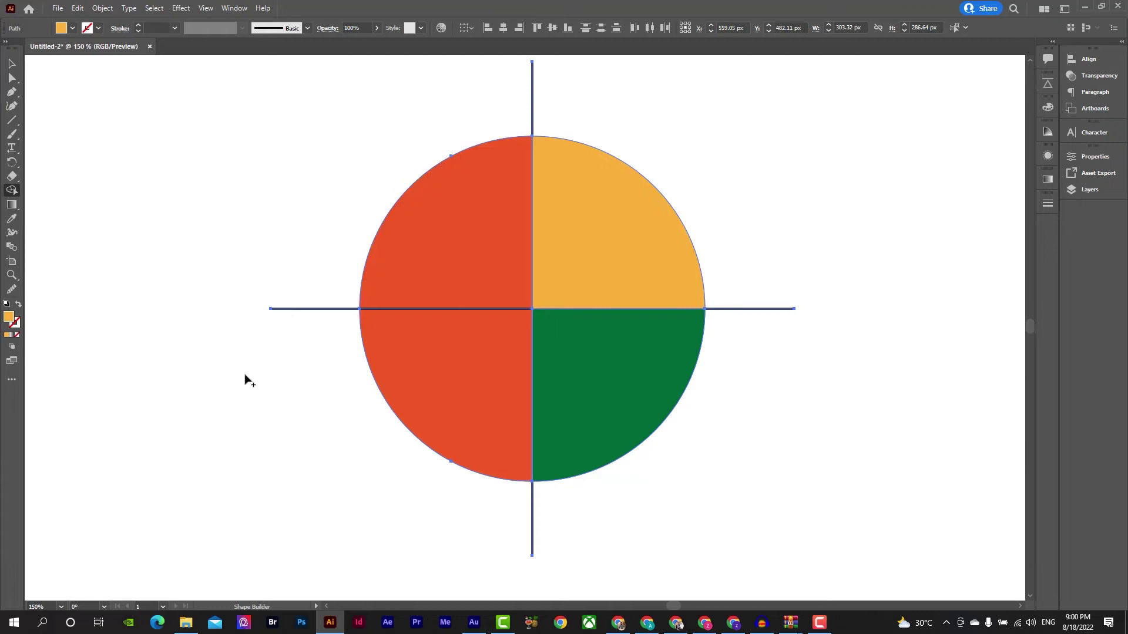
Choose a dark red fill and apply it to the circle's upper-left and lower-left quarters with Shape Builder
left_click(71, 29)
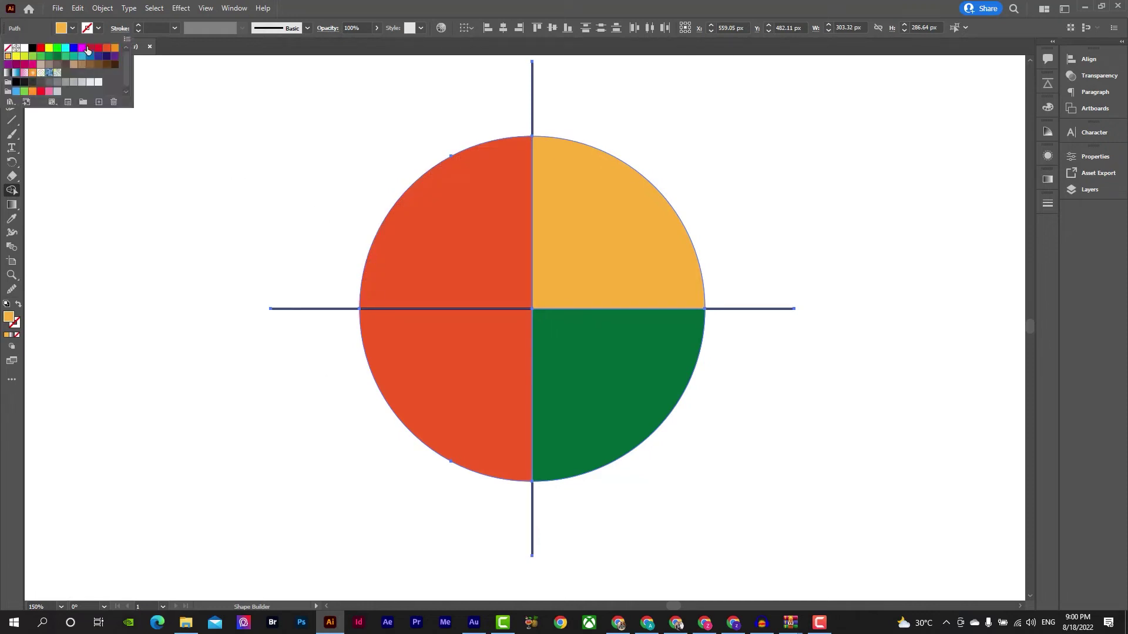
left_click(88, 48)
left_click(403, 227)
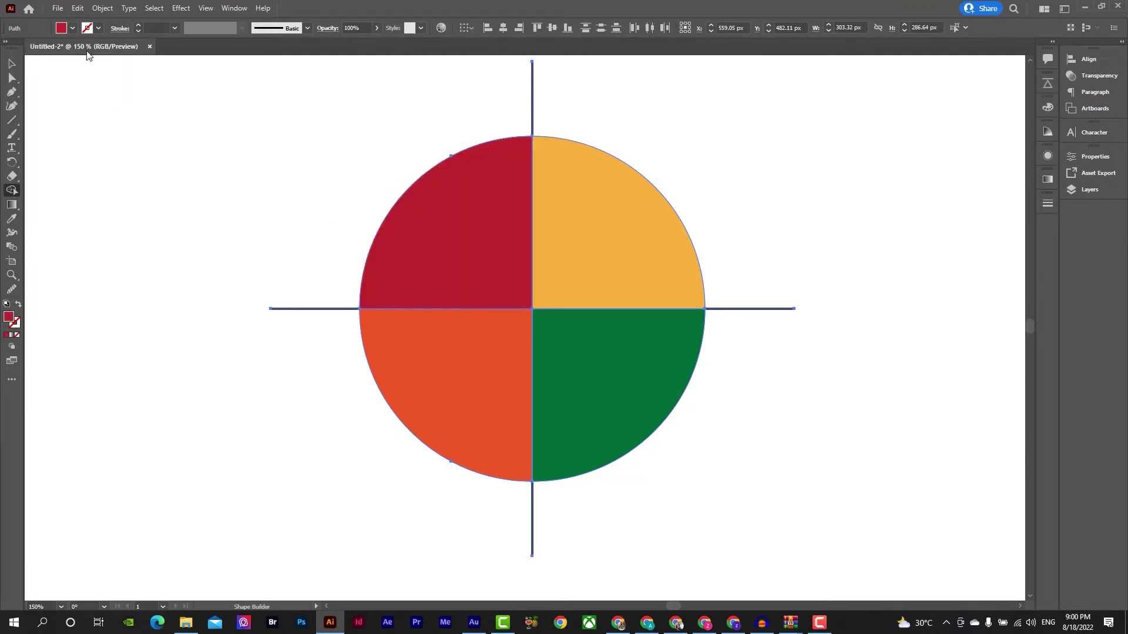
left_click(73, 29)
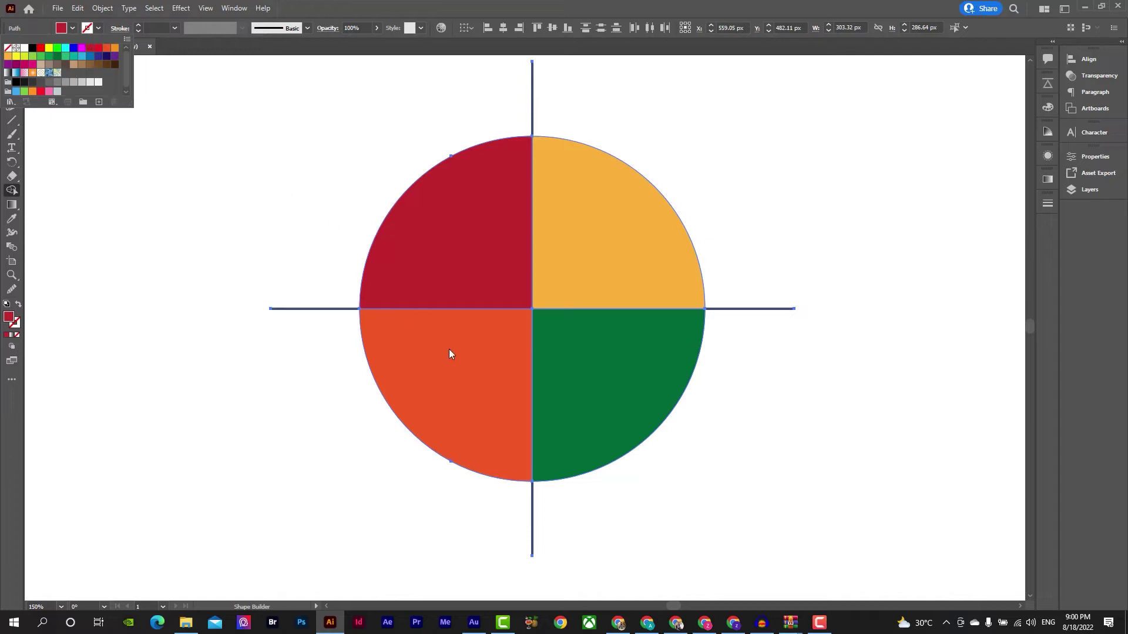
left_click(445, 373)
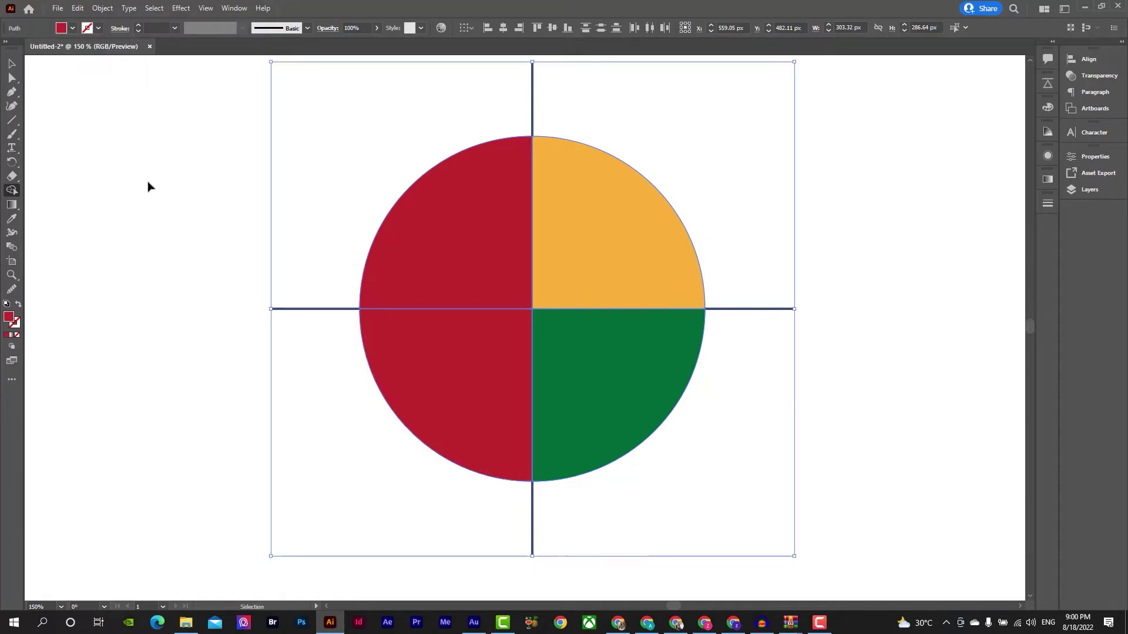
Undo the circle's lower-left quarter's red recolor and give that quarter a brown fill with Shape Builder
key("ctrl+z")
left_click(72, 28)
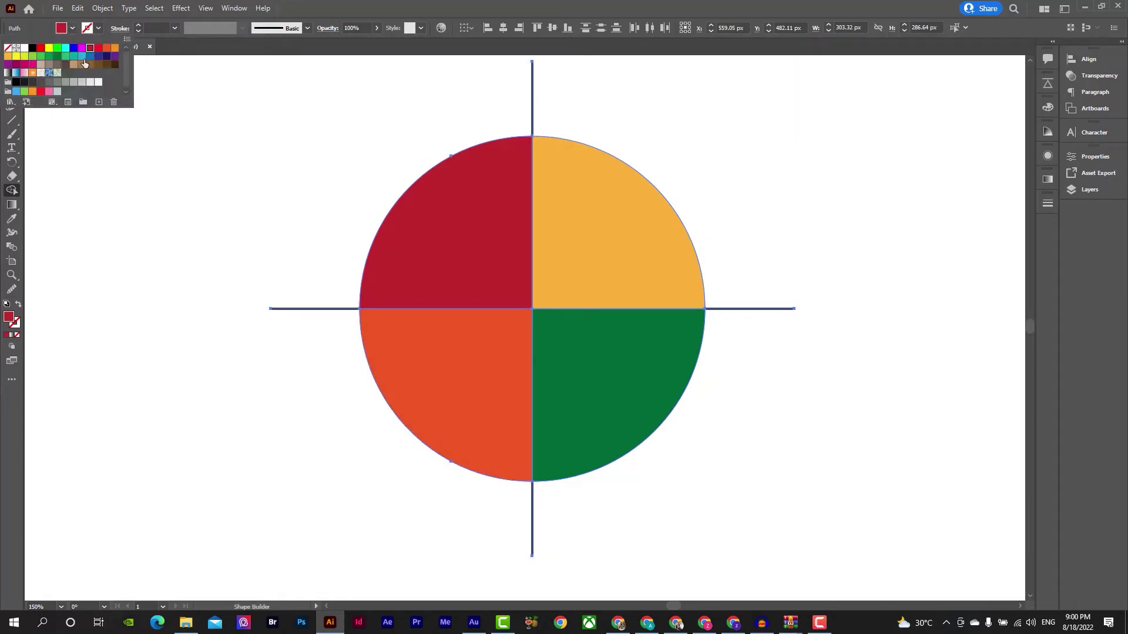
left_click(84, 62)
left_click(390, 411)
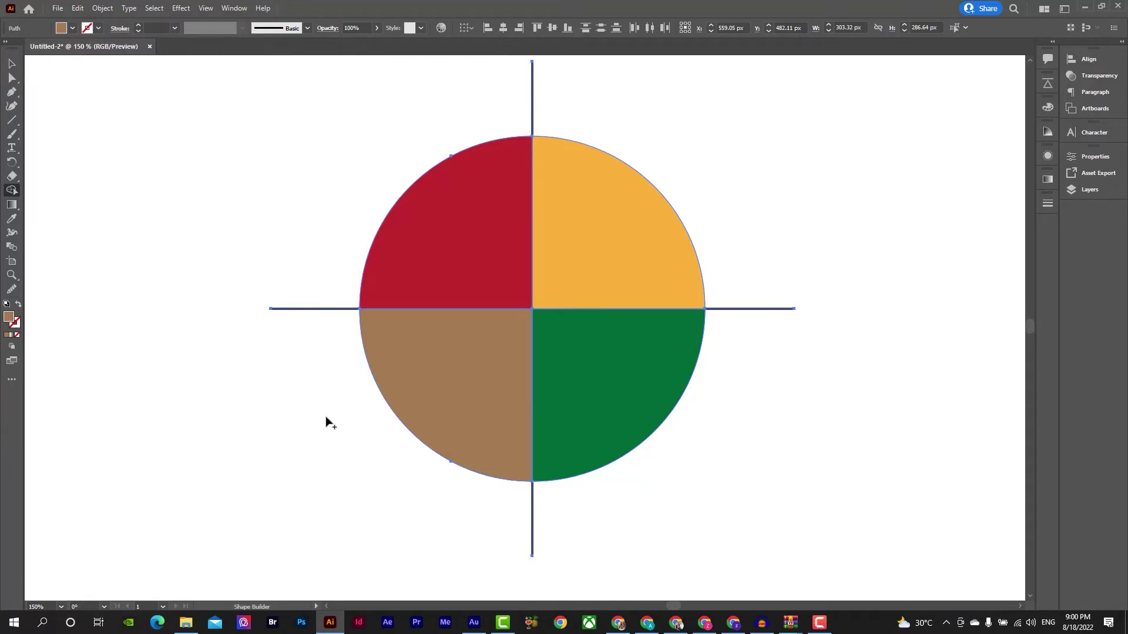
Delete the four line segments that stick out around the circle
key("v")
left_click(244, 513)
left_click_drag(818, 270, 758, 313)
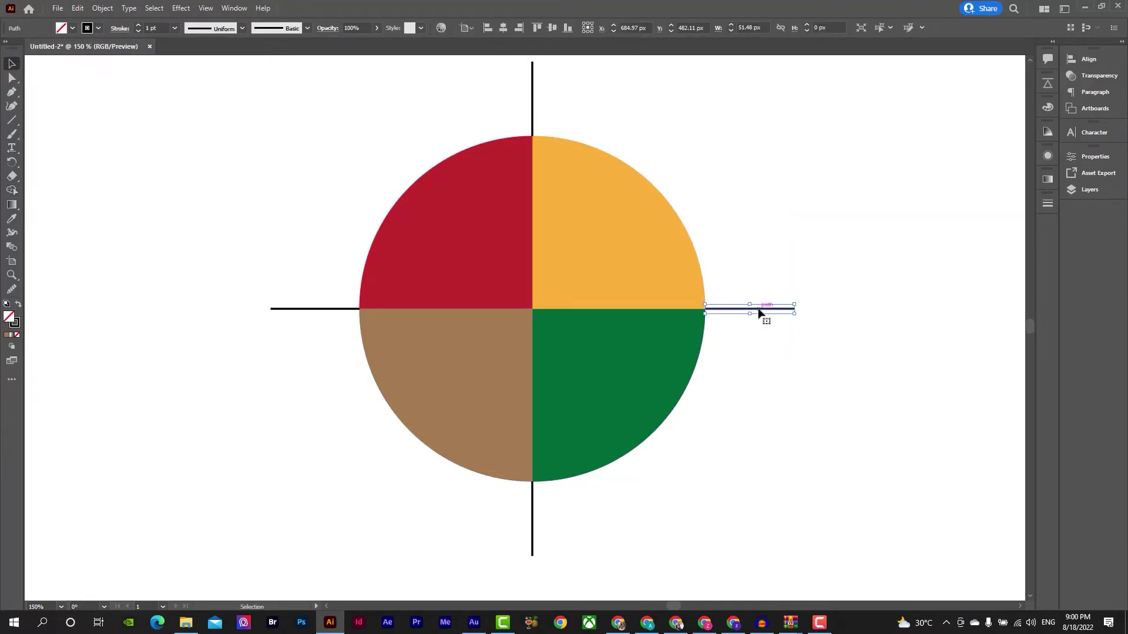
key("Delete")
left_click_drag(706, 114, 382, 116)
key("Delete")
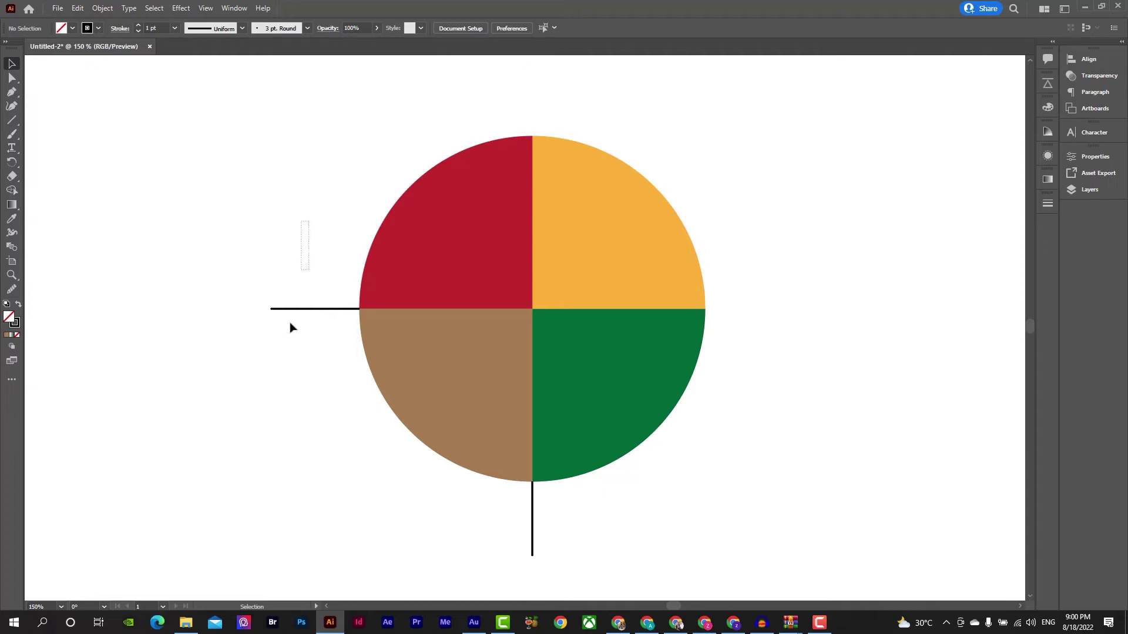
left_click_drag(289, 325, 309, 294)
key("Delete")
left_click_drag(640, 509, 486, 547)
key("Delete")
Move the green, orange, red and brown quarters outward so that the four pieces are separated
left_click_drag(652, 413, 726, 436)
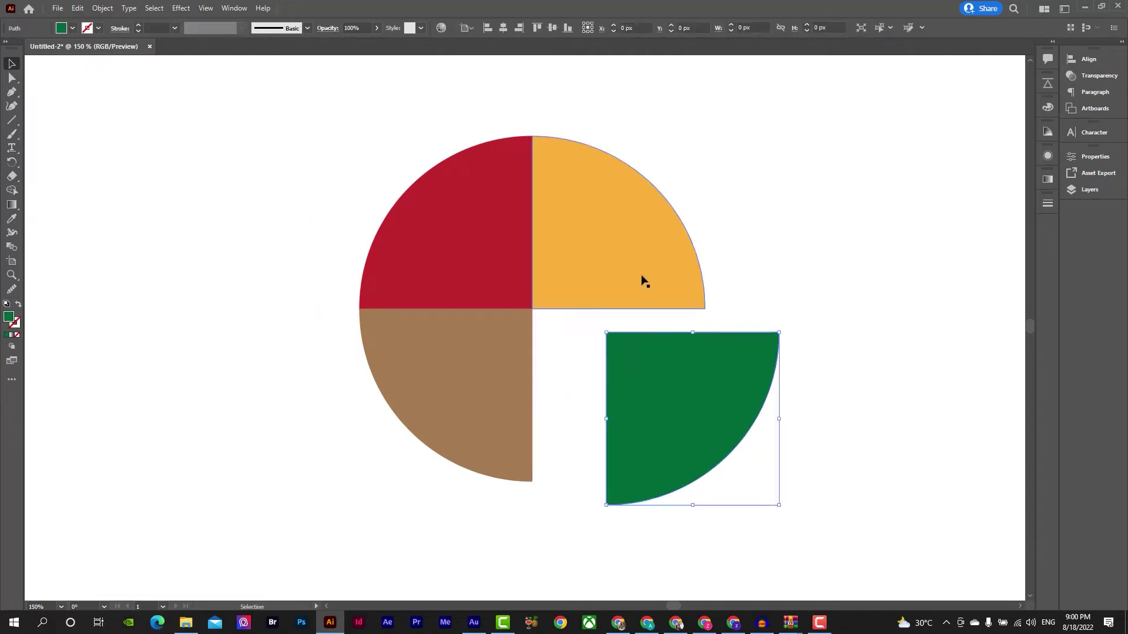
left_click_drag(642, 280, 663, 233)
left_click_drag(516, 295, 462, 281)
left_click_drag(474, 402, 405, 456)
left_click(580, 388)
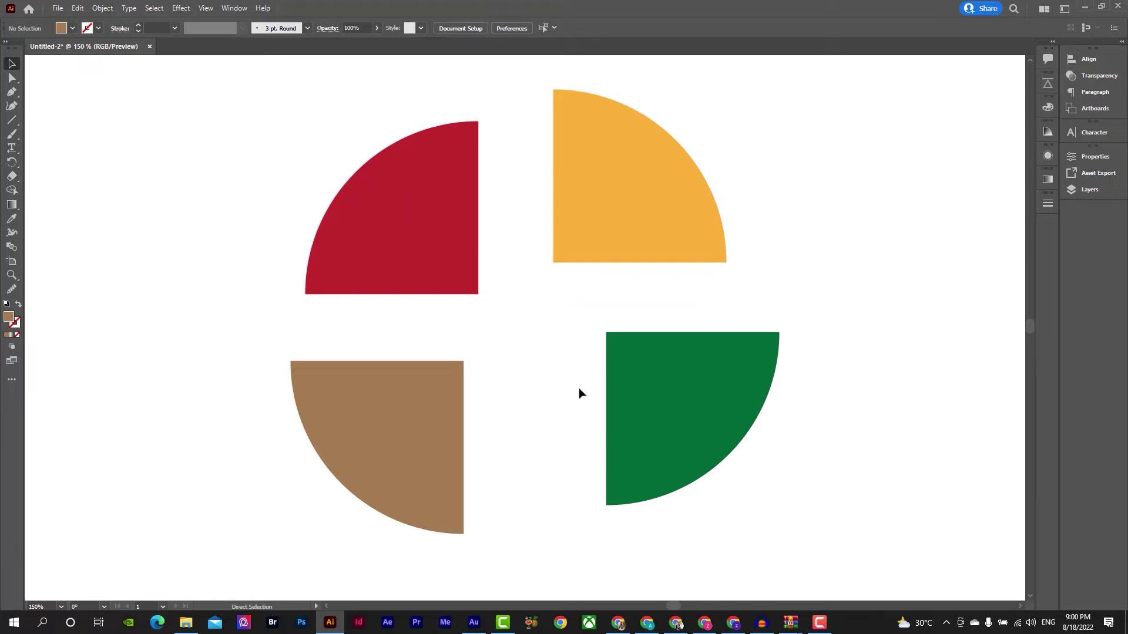
Undo the moves of all four quarter pieces
key("ctrl+z")
key("ctrl+z")
key("ctrl+z")
key("ctrl+z")
key("ctrl+z")
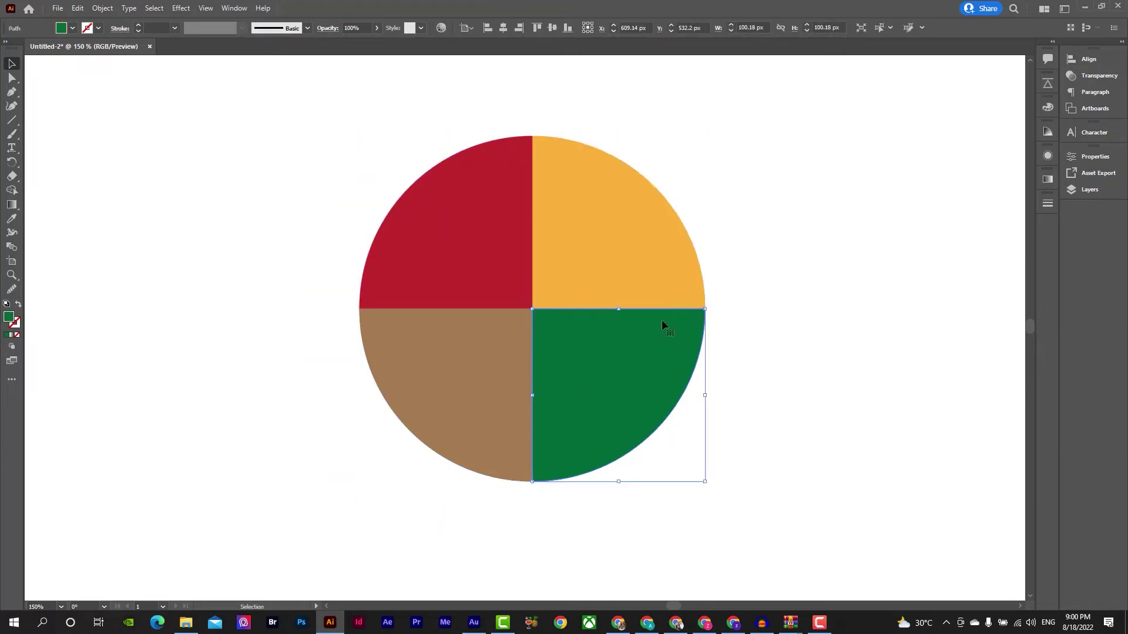
Select all four quarters and merge them into a single green circle with Shape Builder
left_click_drag(730, 217, 359, 492)
key("shift+m")
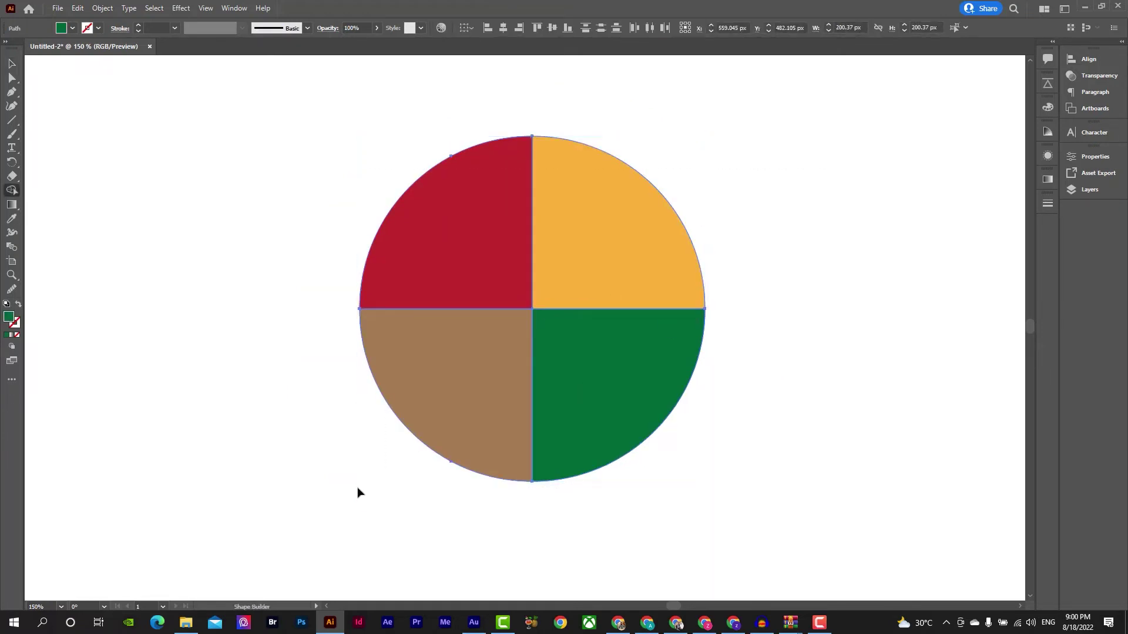
mouse_move(568, 419)
left_mouse_down()
mouse_move(490, 219)
mouse_move(564, 374)
mouse_move(534, 373)
mouse_move(517, 233)
mouse_move(595, 269)
mouse_move(483, 403)
left_mouse_up()
key("ctrl+z")
key("v")
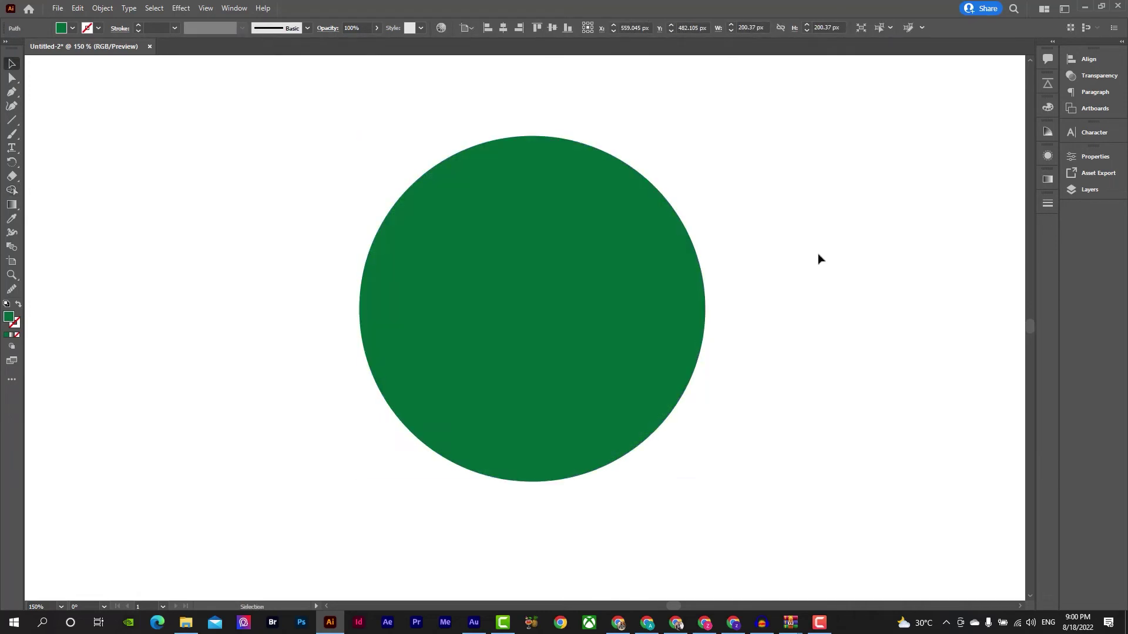
left_click(819, 258)
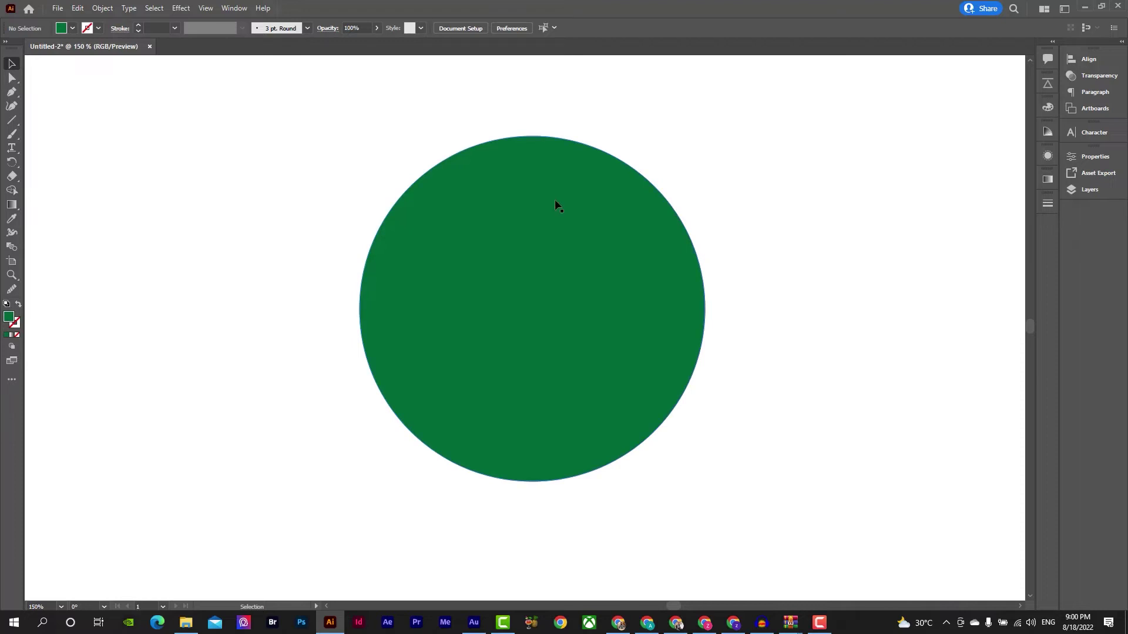
Change the merged circle's fill to black
left_click(551, 303)
left_click(74, 29)
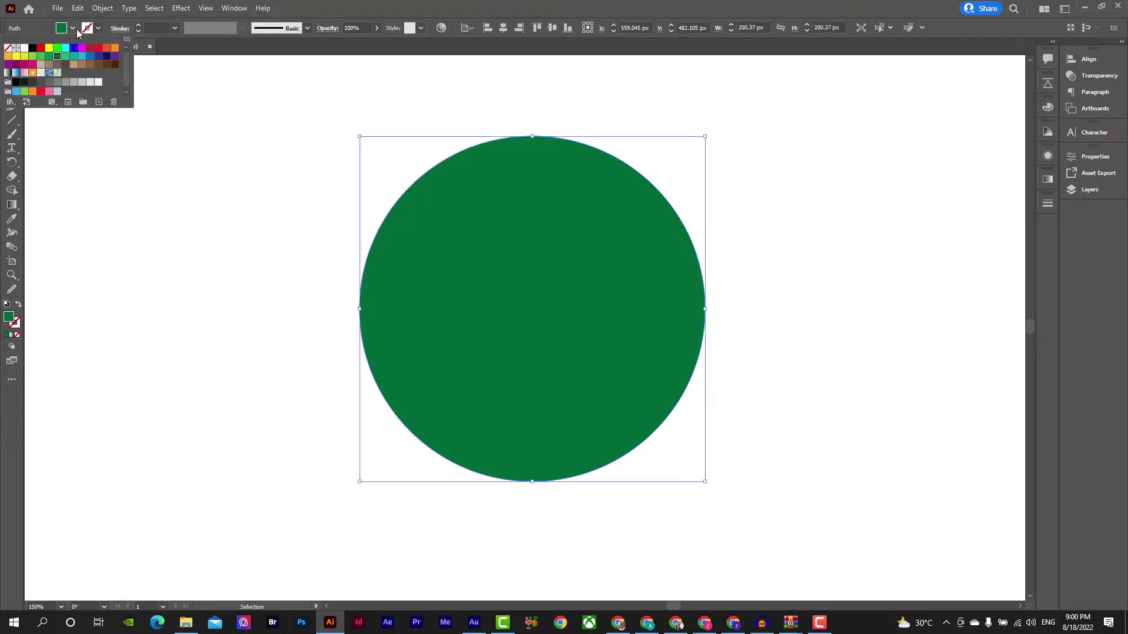
left_click(33, 48)
left_click_drag(617, 346, 541, 353)
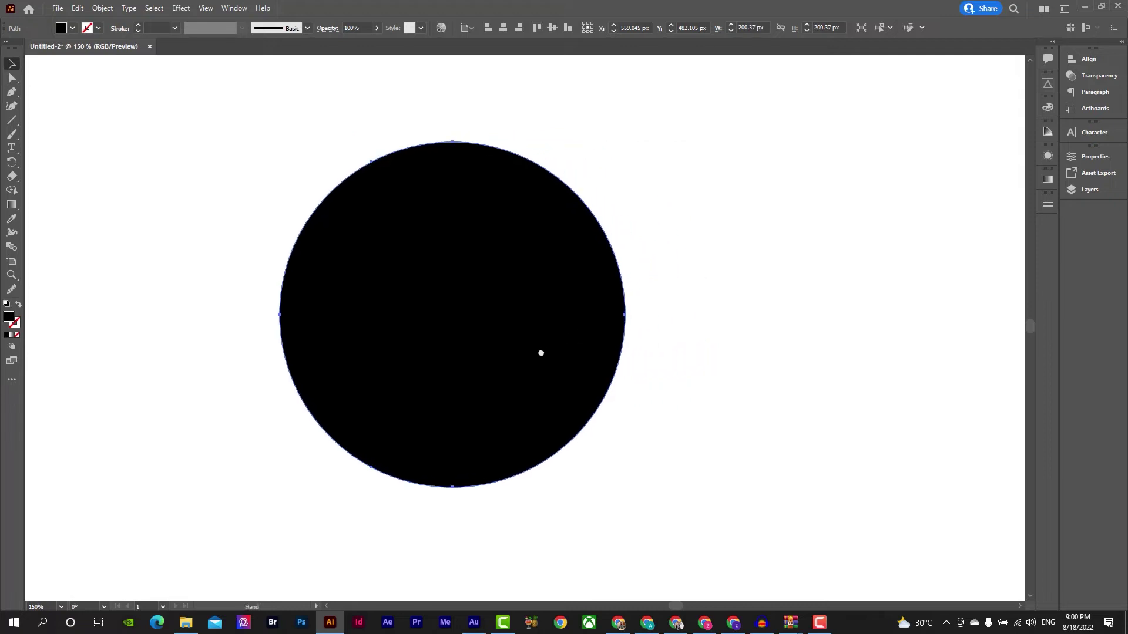
left_click(658, 346)
Duplicate the black circle and offset the copy up and to the right, overlapping so the pair spans about 235 by 248 px
left_click(547, 367)
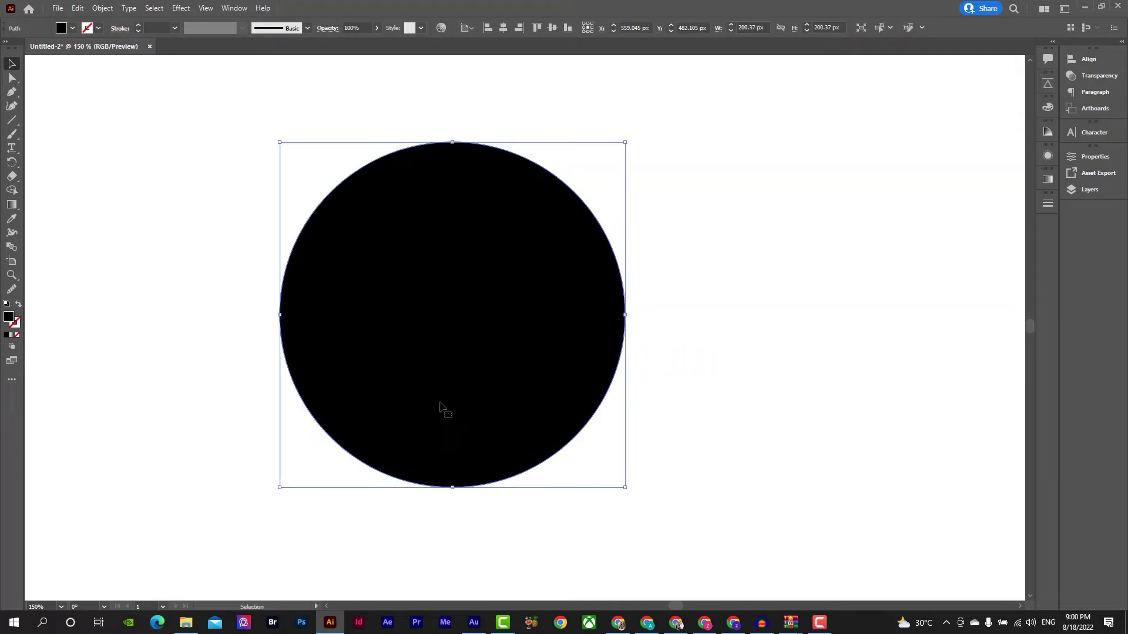
left_click_drag(475, 403, 537, 323, "alt")
left_click(735, 262)
left_click_drag(652, 274, 649, 302)
left_click_drag(810, 248, 258, 473)
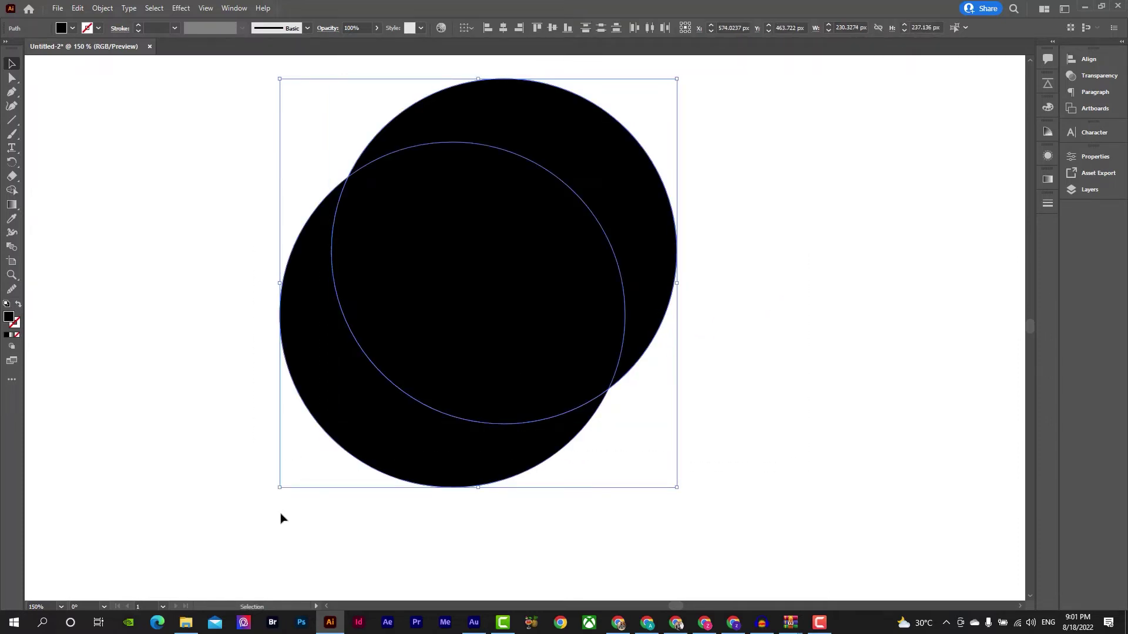
left_click(755, 323)
left_click_drag(669, 269, 675, 254)
Select both circles and remove the overlap and the rest of the upper circle with Shape Builder, leaving a crescent moon
left_click_drag(759, 332, 390, 457)
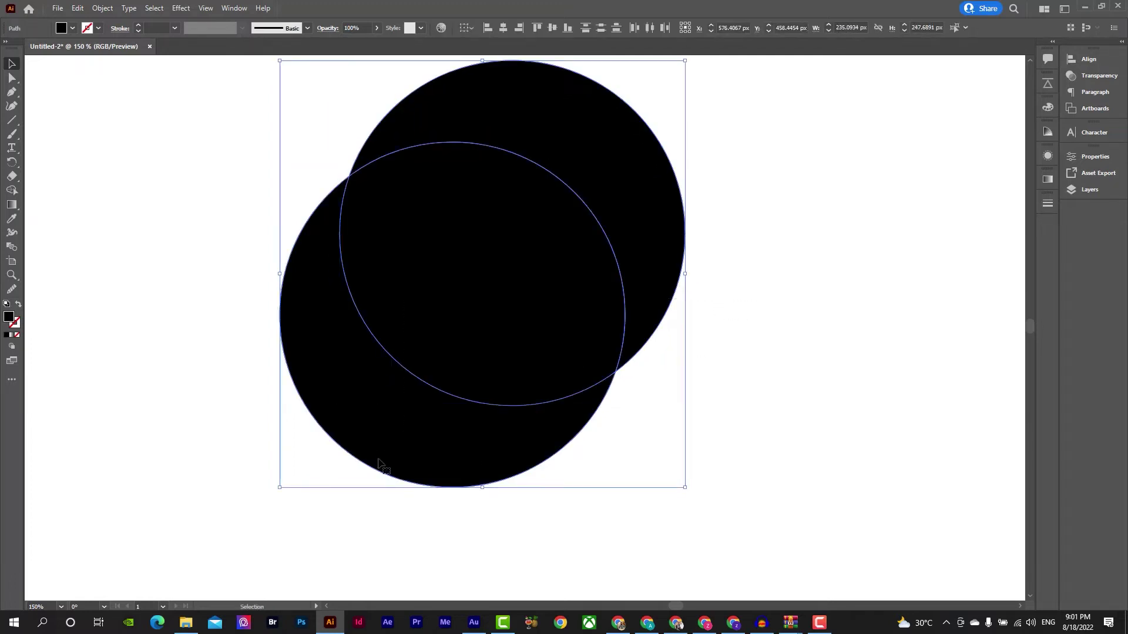
key("shift+m")
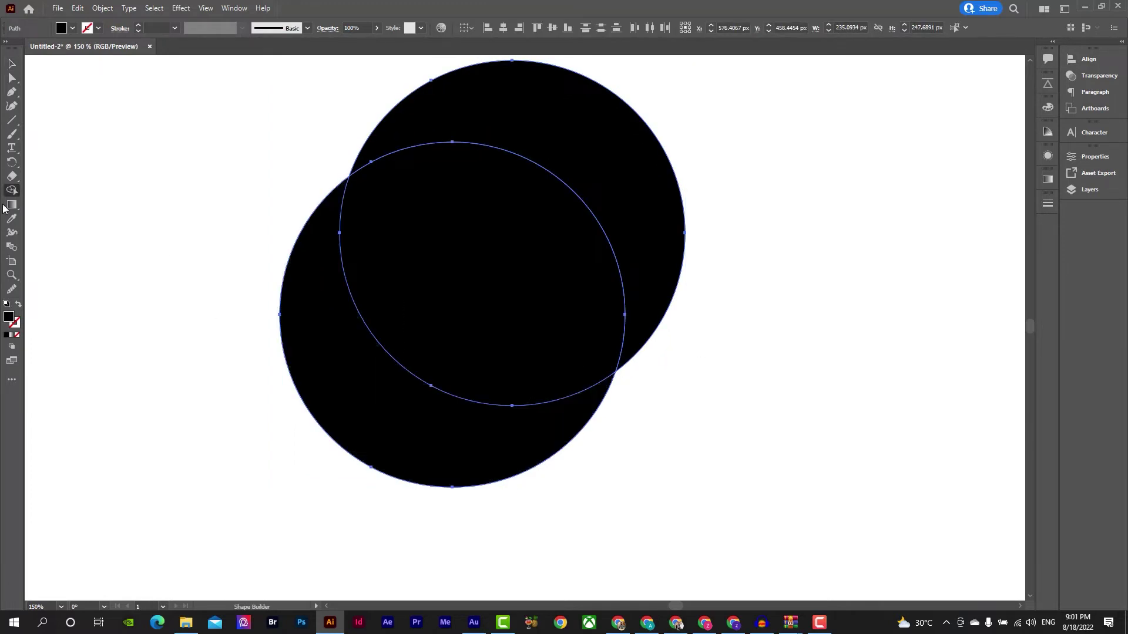
left_click_drag(440, 278, 601, 172)
key("v")
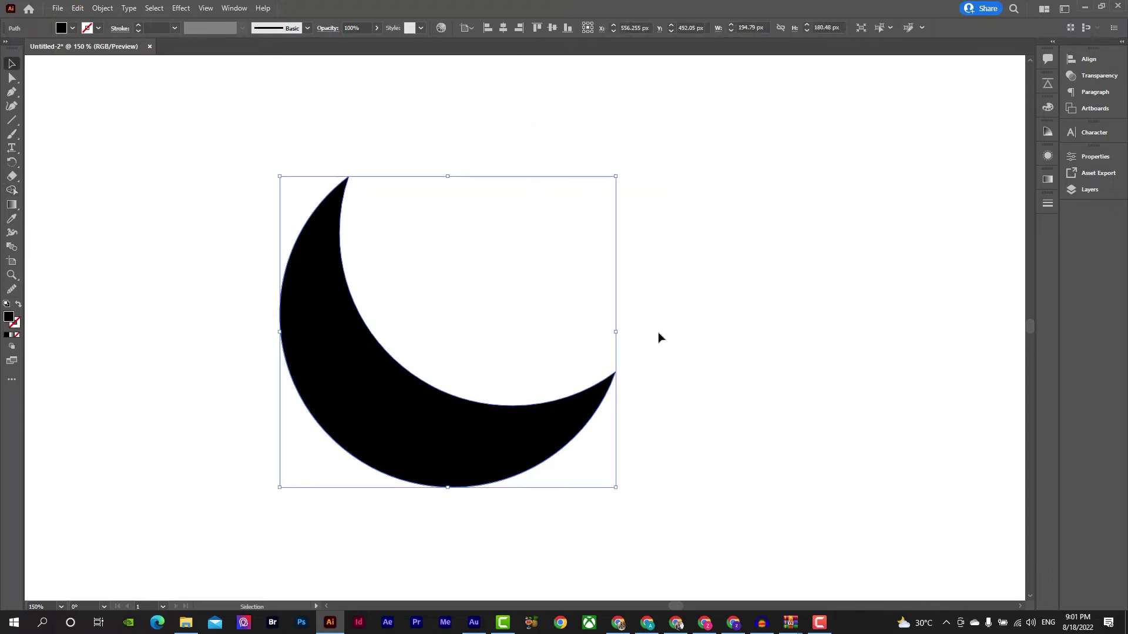
left_click(686, 321)
left_click_drag(541, 395, 633, 356)
left_click(563, 409)
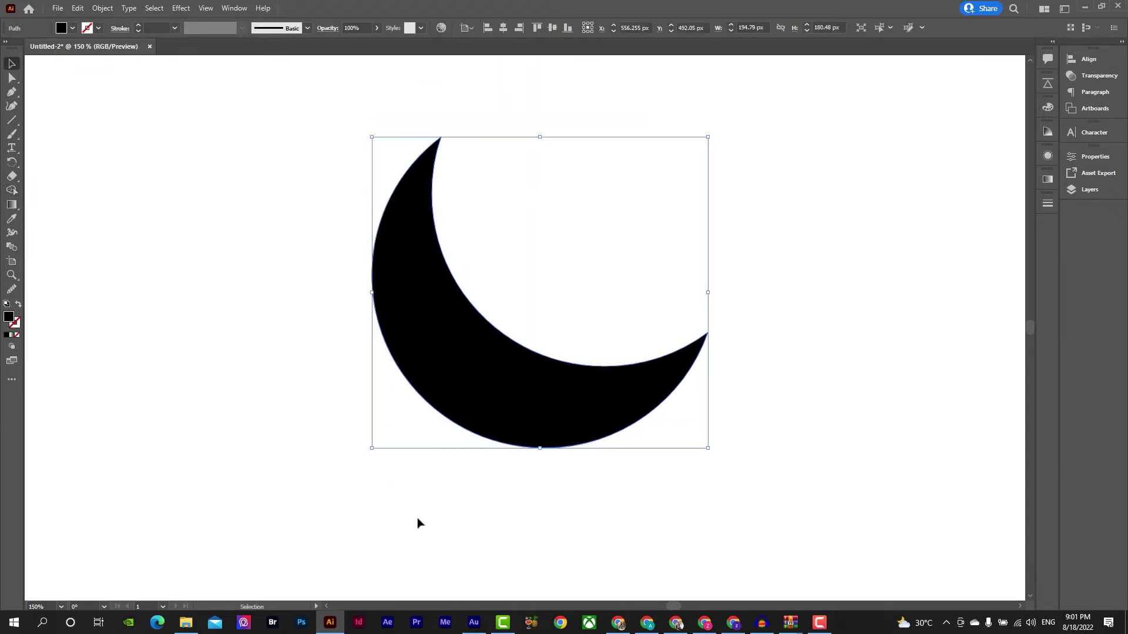
Draw a black circle about 134 px in diameter on the empty area beside the crescent and position it above the crescent's level
left_click_drag(506, 433, 274, 462)
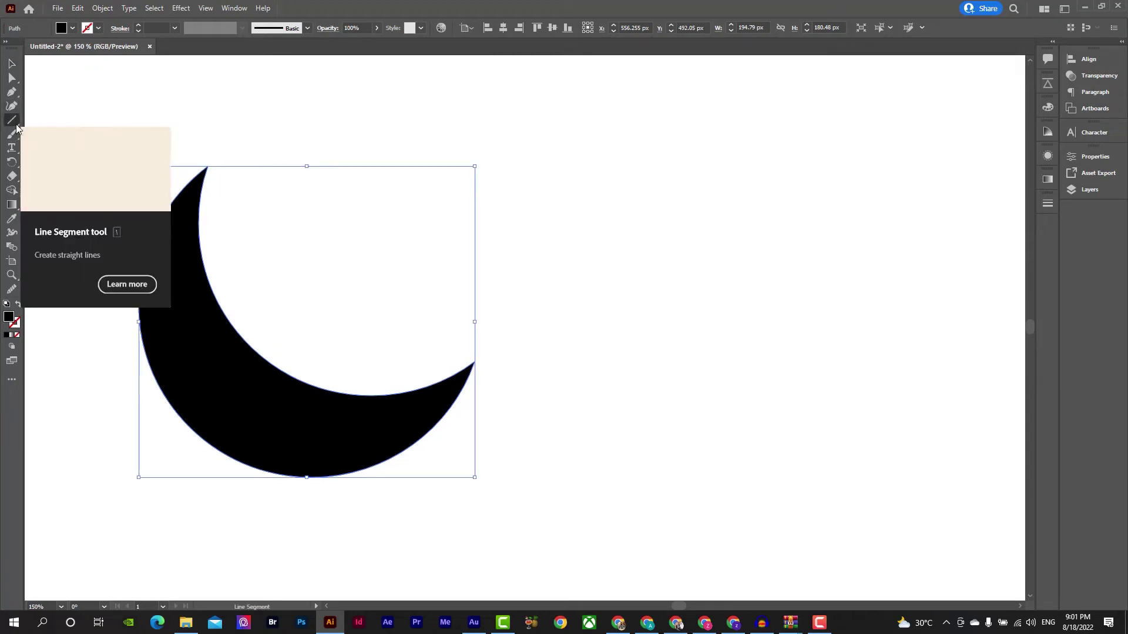
double_click(16, 124)
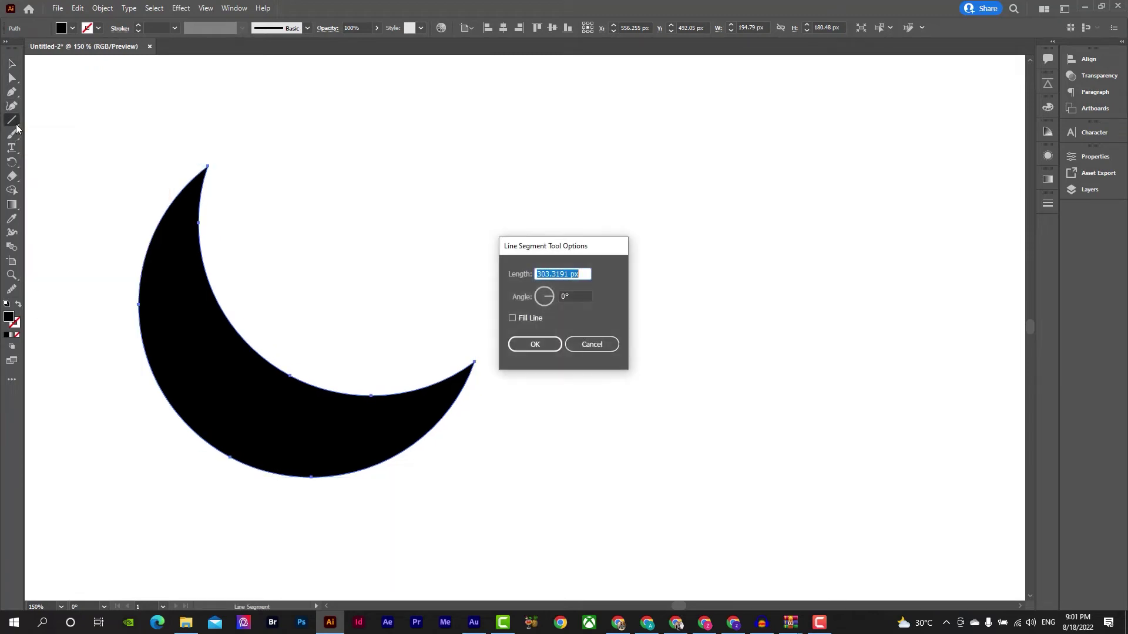
left_click(591, 344)
left_click_drag(21, 127, 41, 134)
left_click_drag(649, 175, 737, 286)
key("ctrl+z")
left_click_drag(662, 177, 846, 408)
key("v")
mouse_move(705, 374)
left_mouse_down()
mouse_move(350, 411)
mouse_move(511, 473)
left_mouse_up()
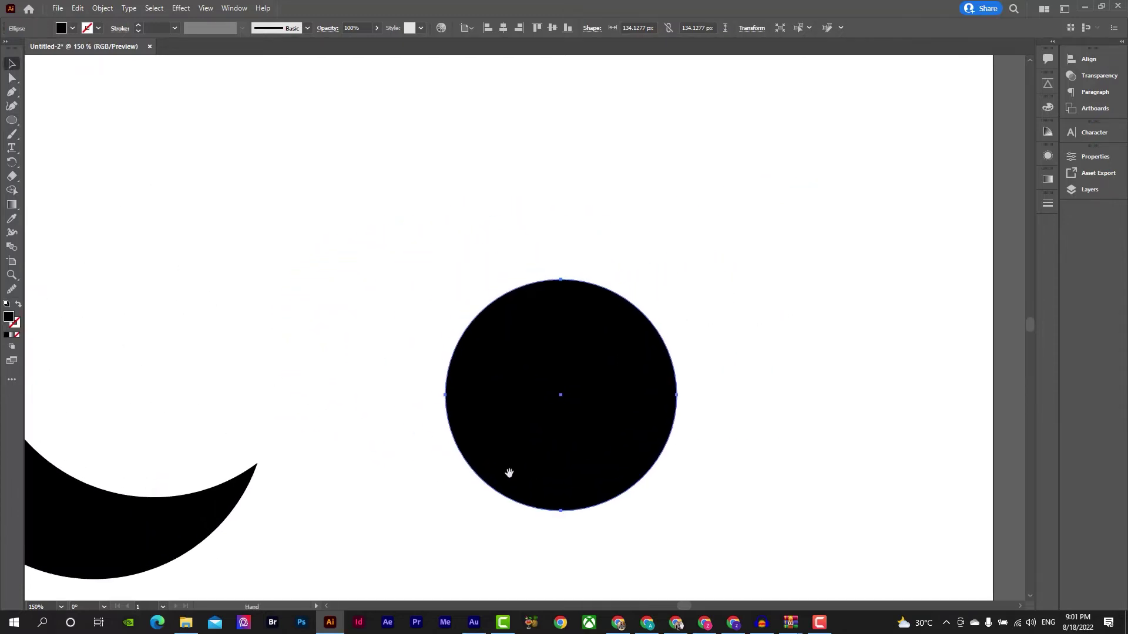
left_click_drag(545, 406, 374, 232)
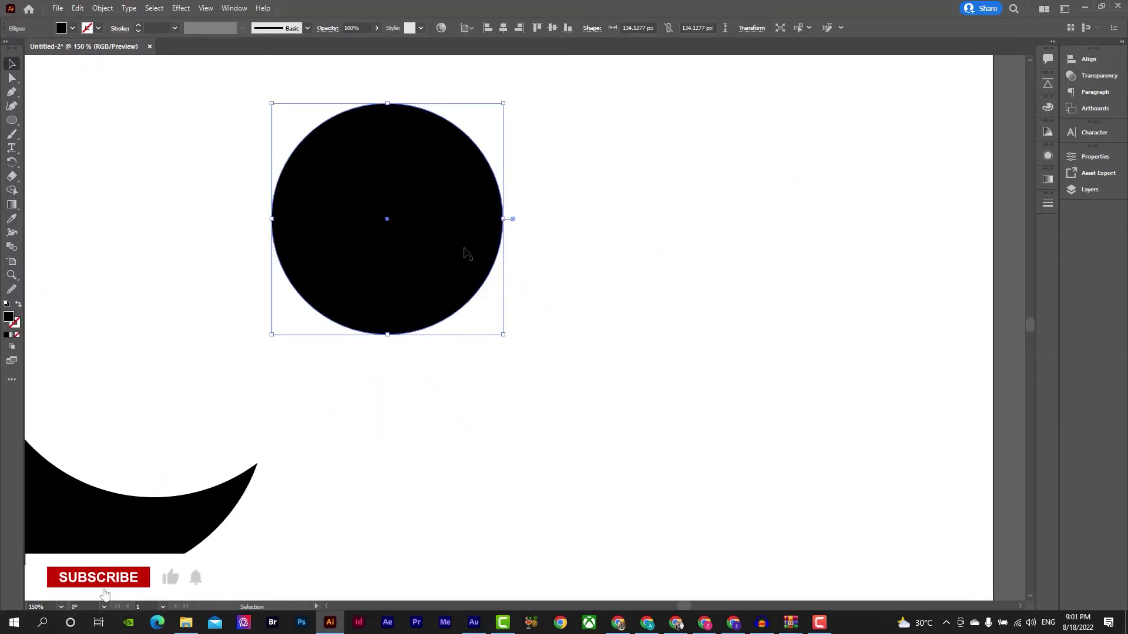
Duplicate the circle sideways and the pair downward to form a two-by-two grid of four circles touching edge to edge
left_click(416, 261, "shift")
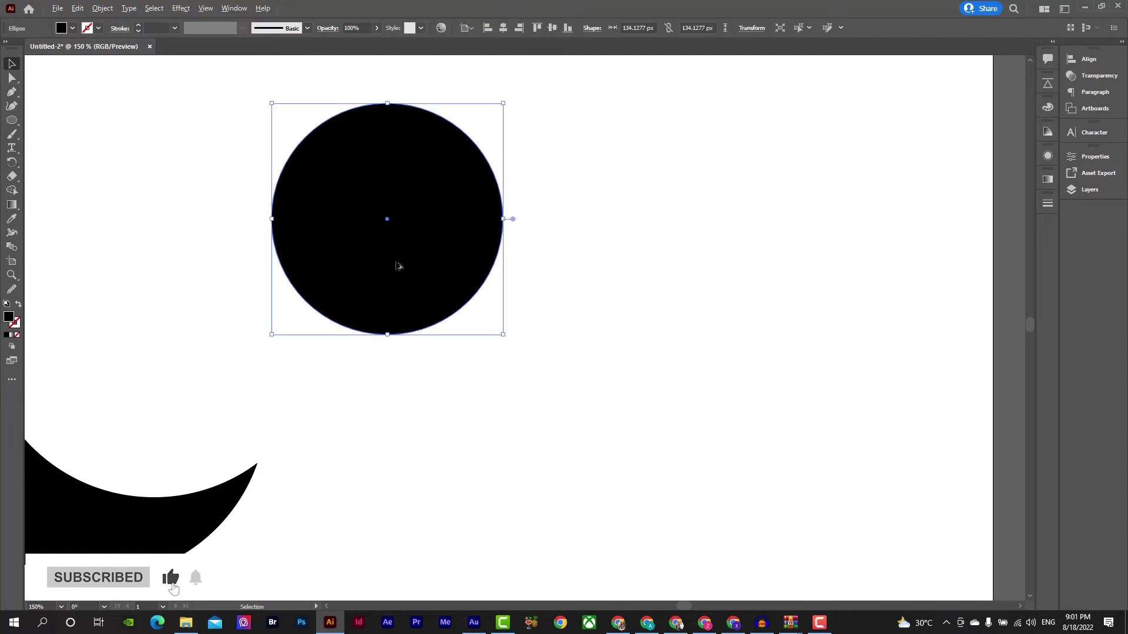
left_click_drag(398, 264, 629, 276)
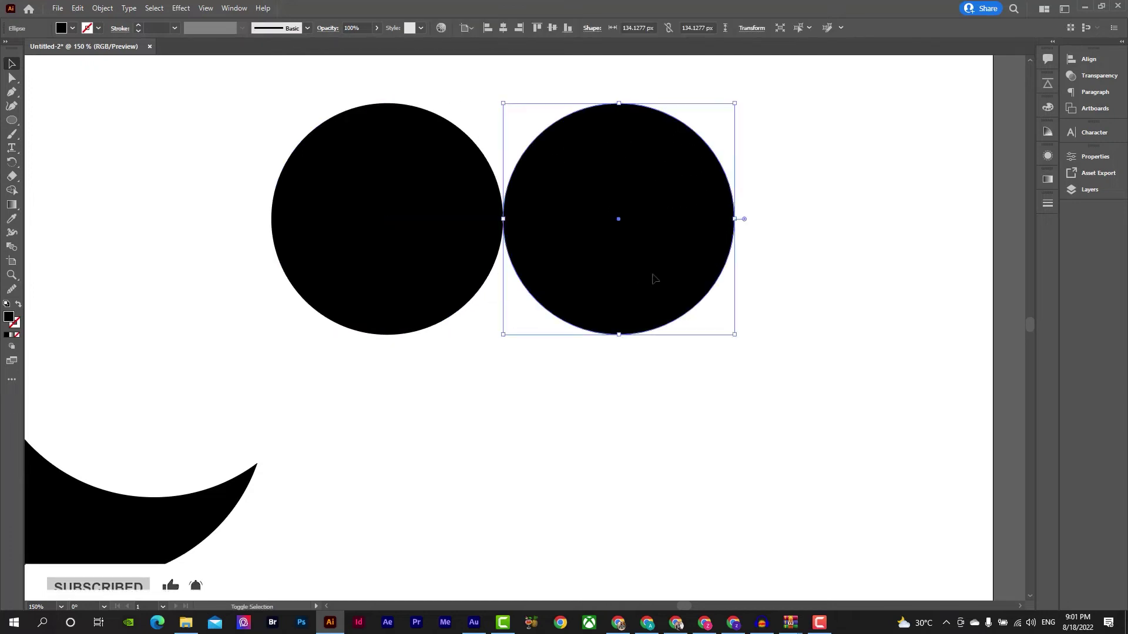
left_click(802, 169)
left_click_drag(805, 164, 303, 404)
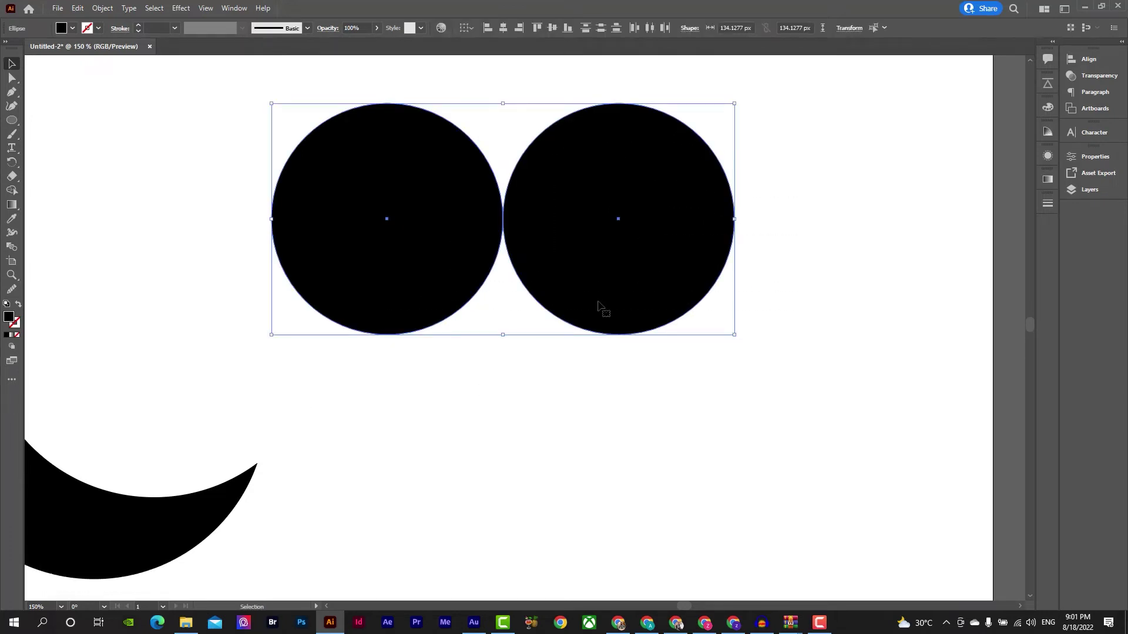
left_click_drag(605, 307, 609, 525)
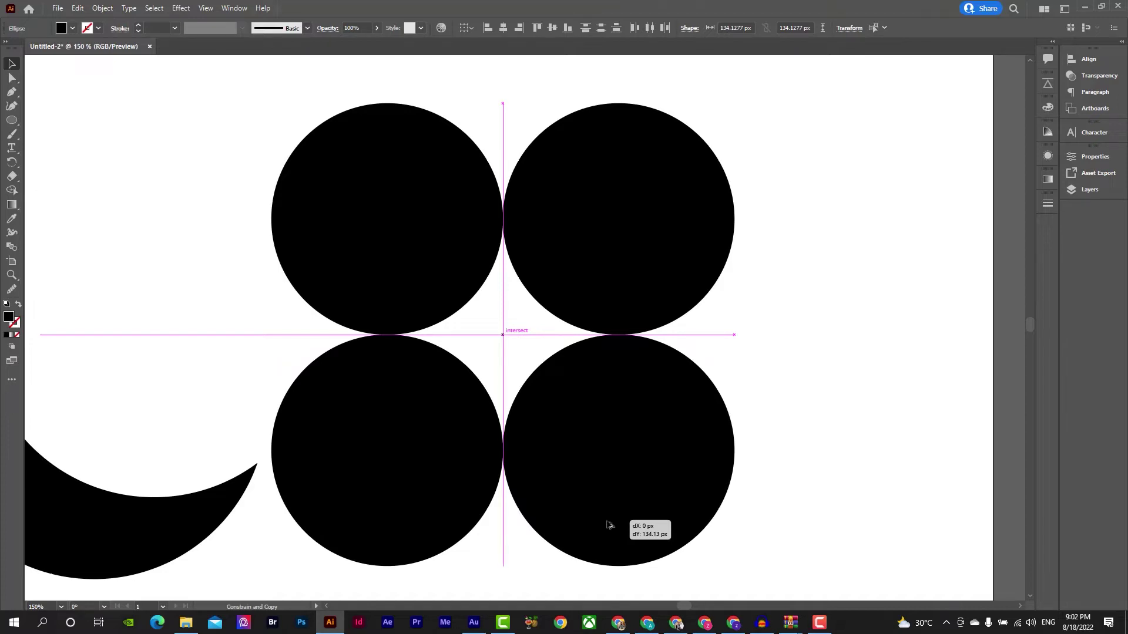
left_click_drag(608, 524, 609, 524)
left_click(486, 118)
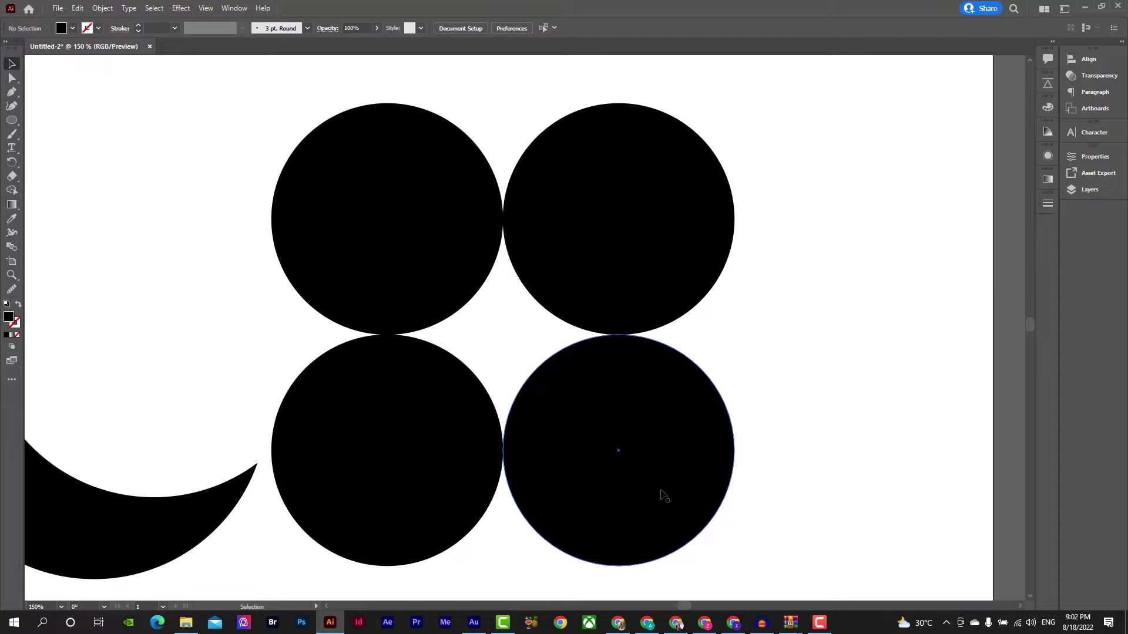
Examine in outline view whether the four circles touch exactly at their meeting points
key("ctrl+y")
key("z")
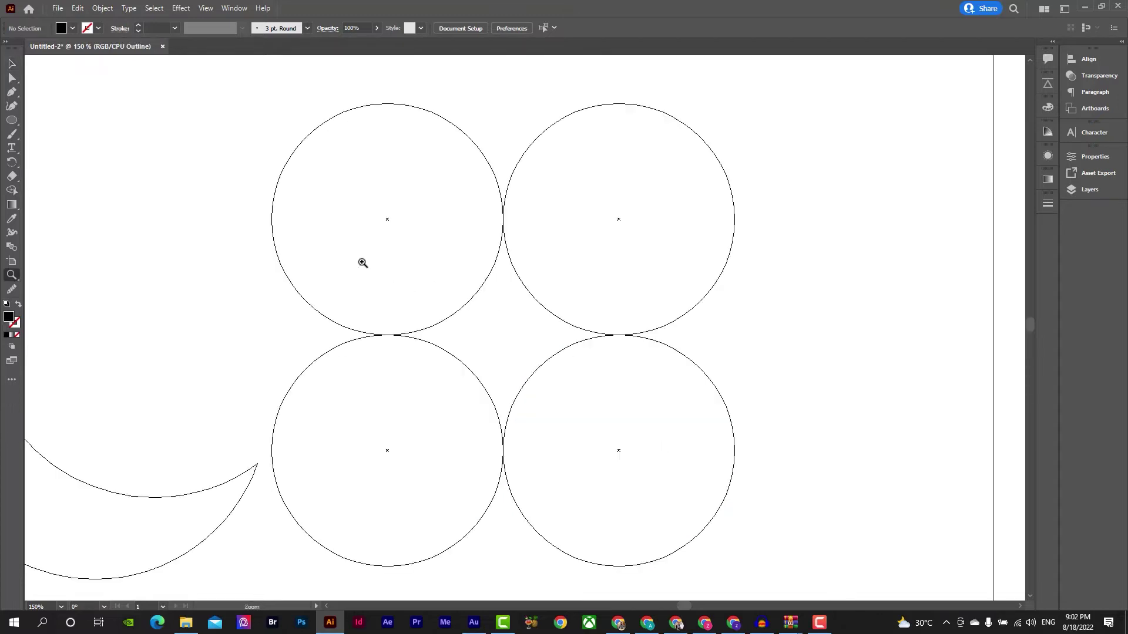
left_click_drag(470, 197, 512, 151)
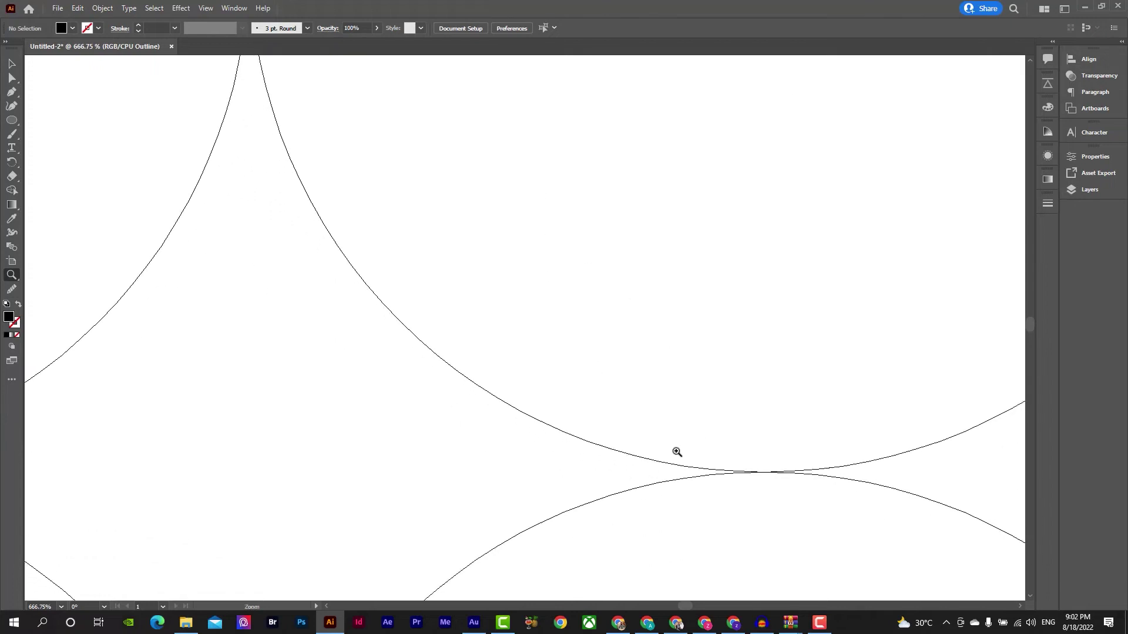
left_click_drag(598, 429, 801, 412)
left_click_drag(414, 404, 791, 380)
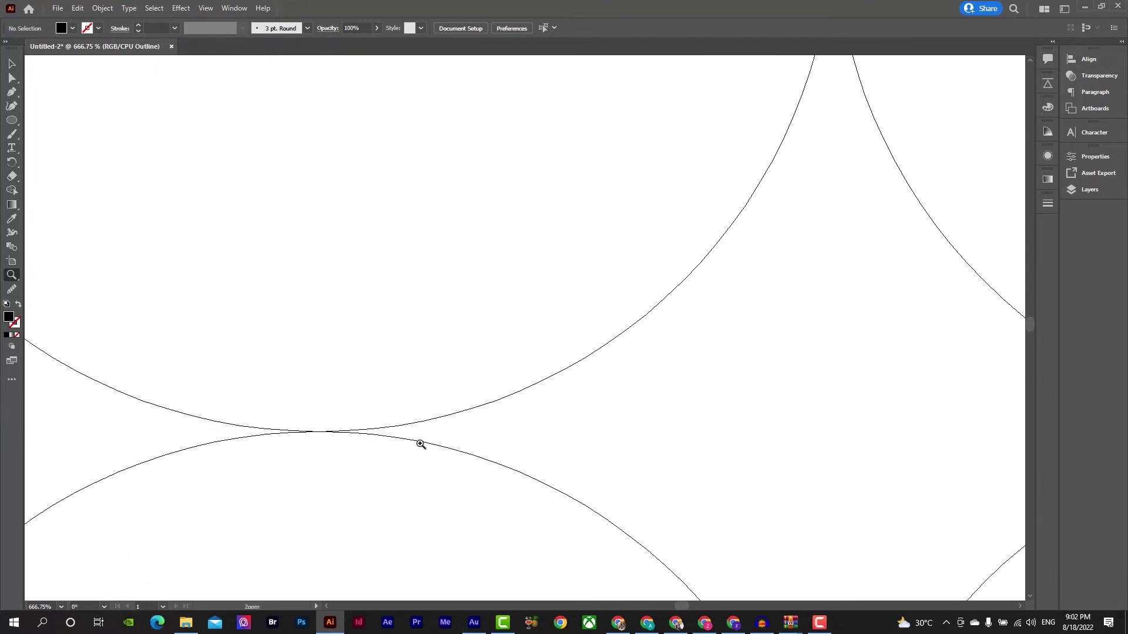
key("ctrl+0")
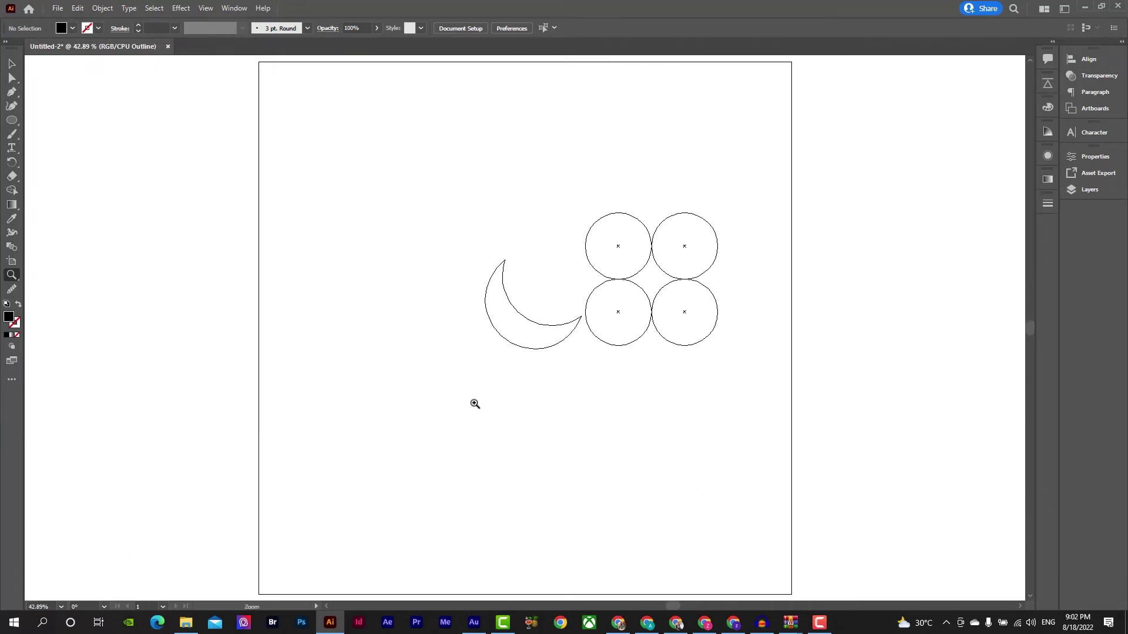
left_click_drag(627, 253, 782, 413)
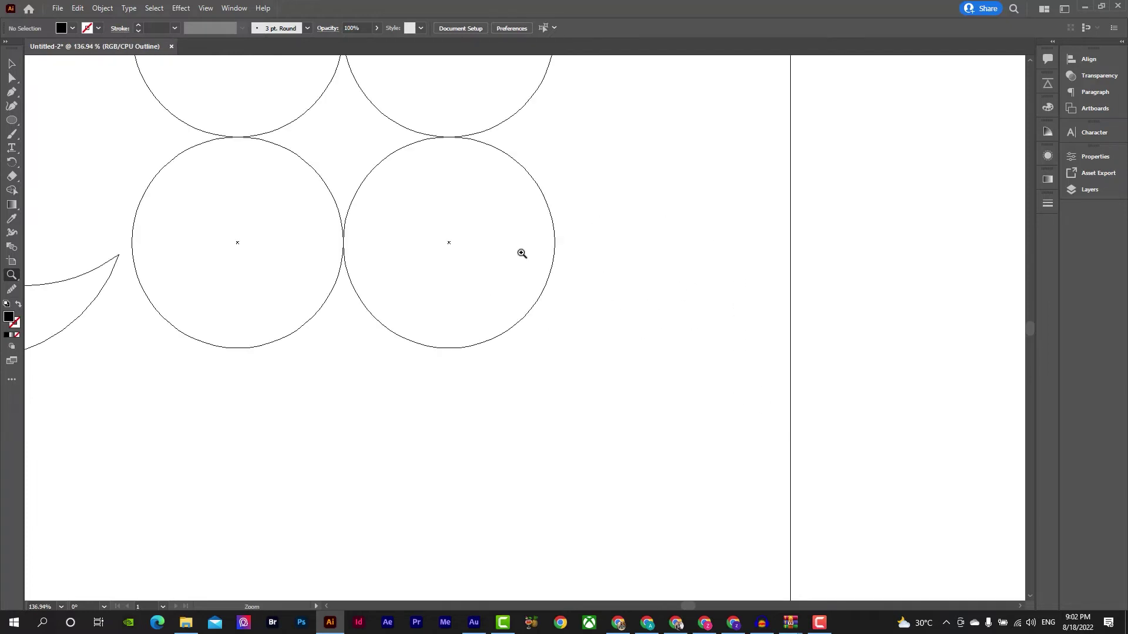
left_click_drag(521, 252, 651, 430)
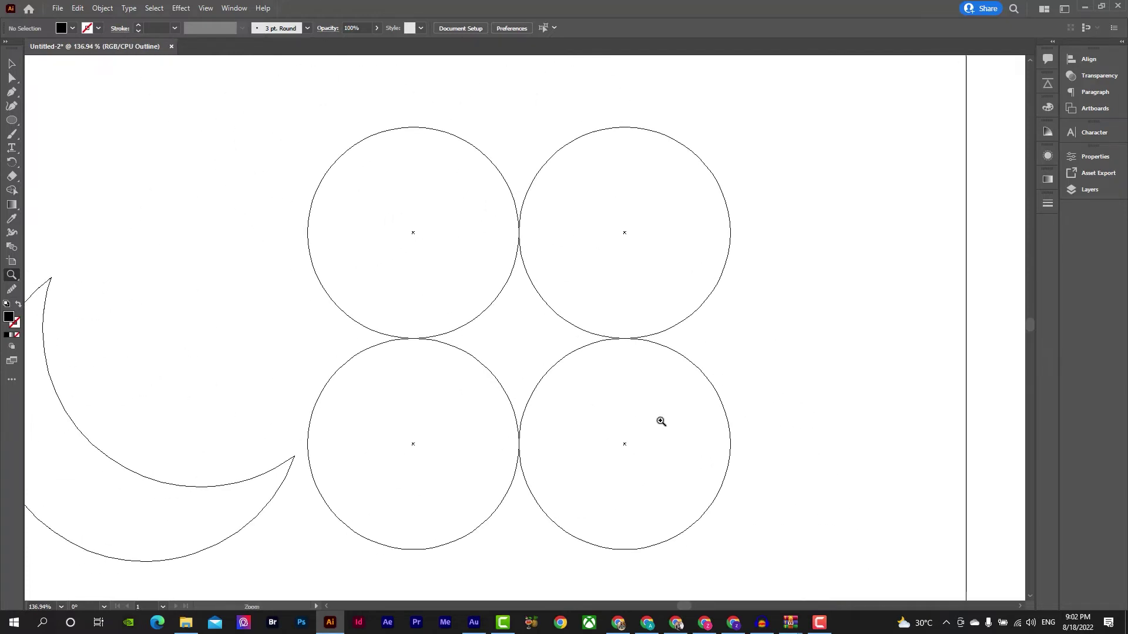
key("ctrl+y")
key("v")
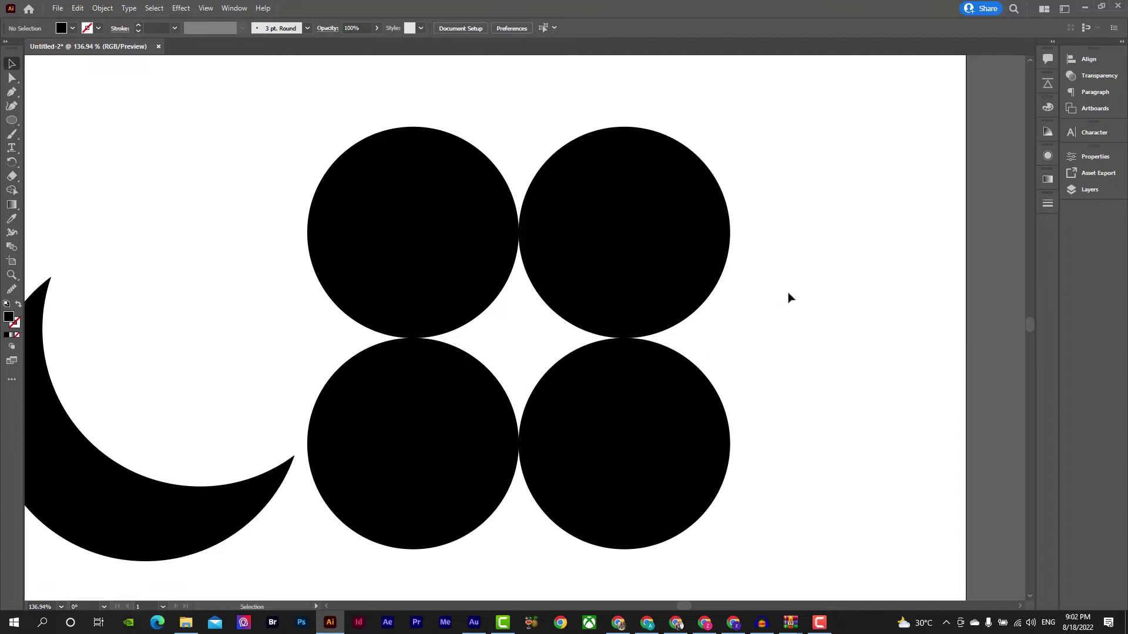
Create a blue four-pointed star from the gap between the four circles with the Shape Builder tool
left_click_drag(788, 206, 508, 389)
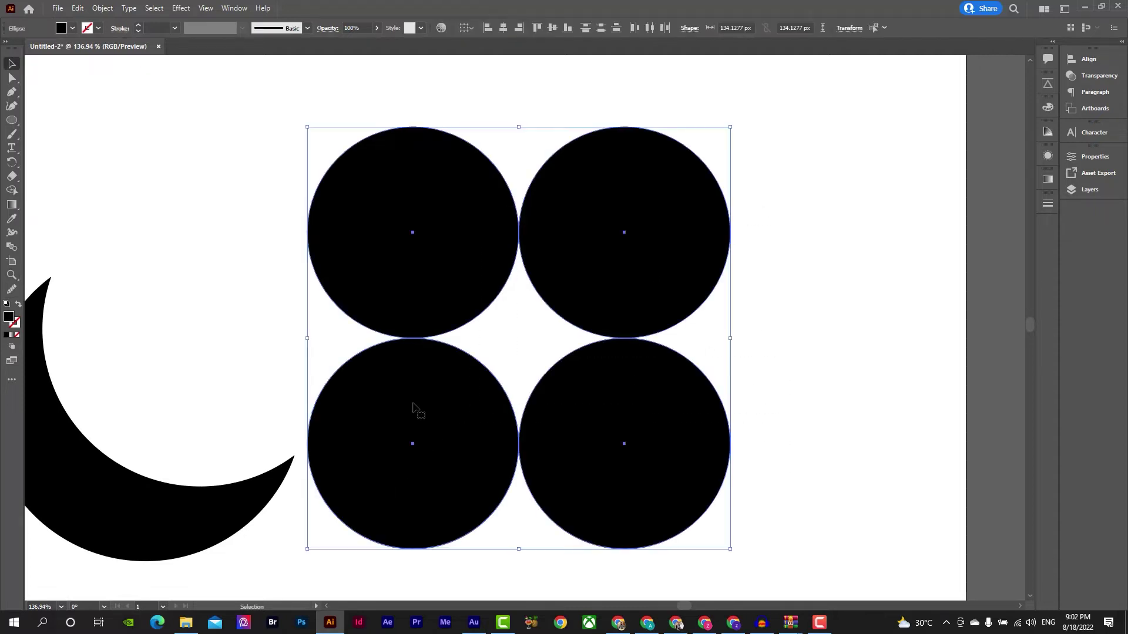
key("shift+m")
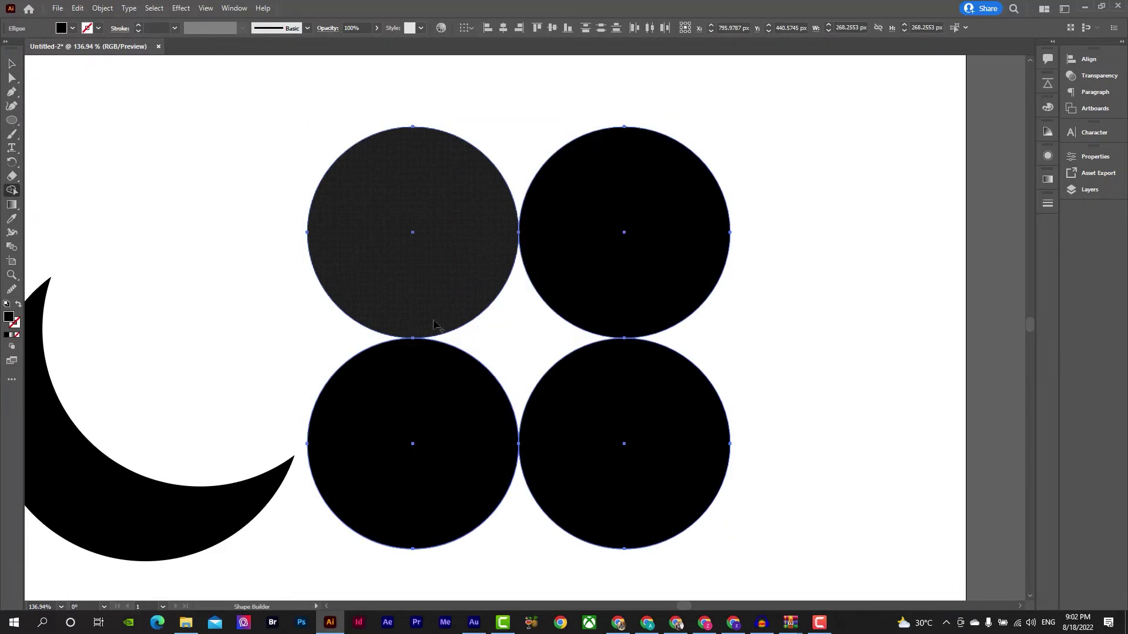
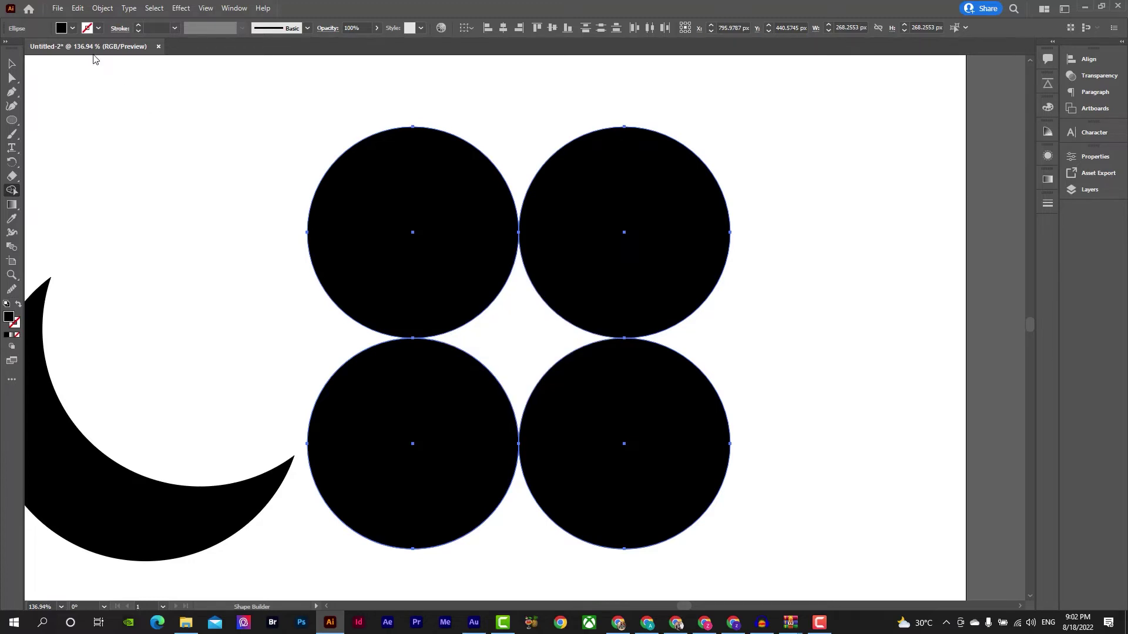
left_click(72, 29)
left_click(73, 49)
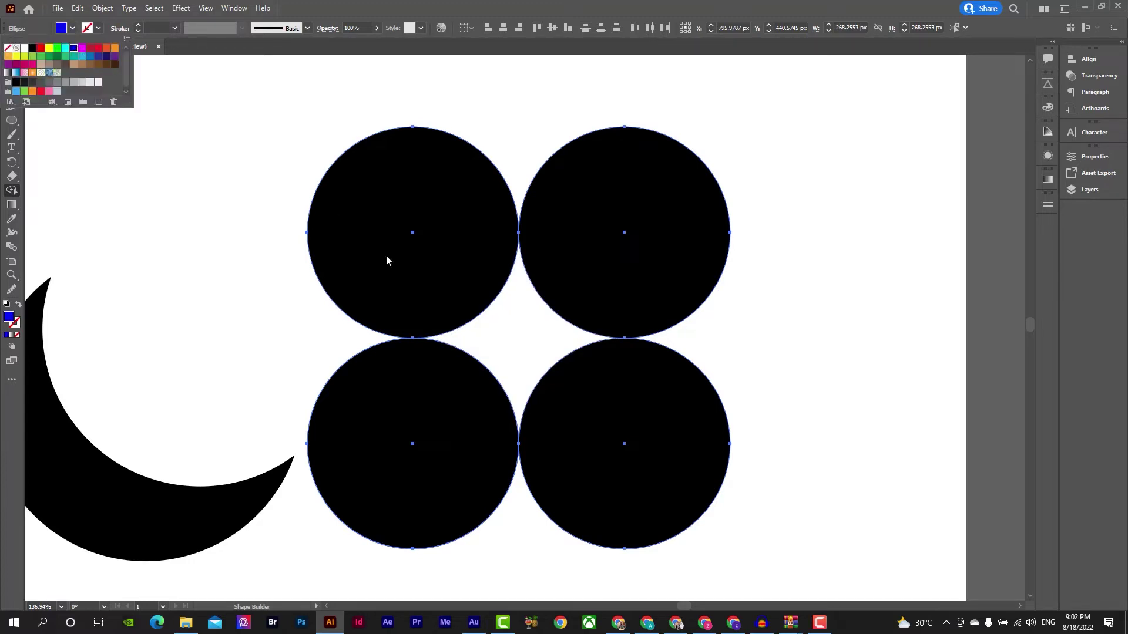
left_click(519, 360)
key("v")
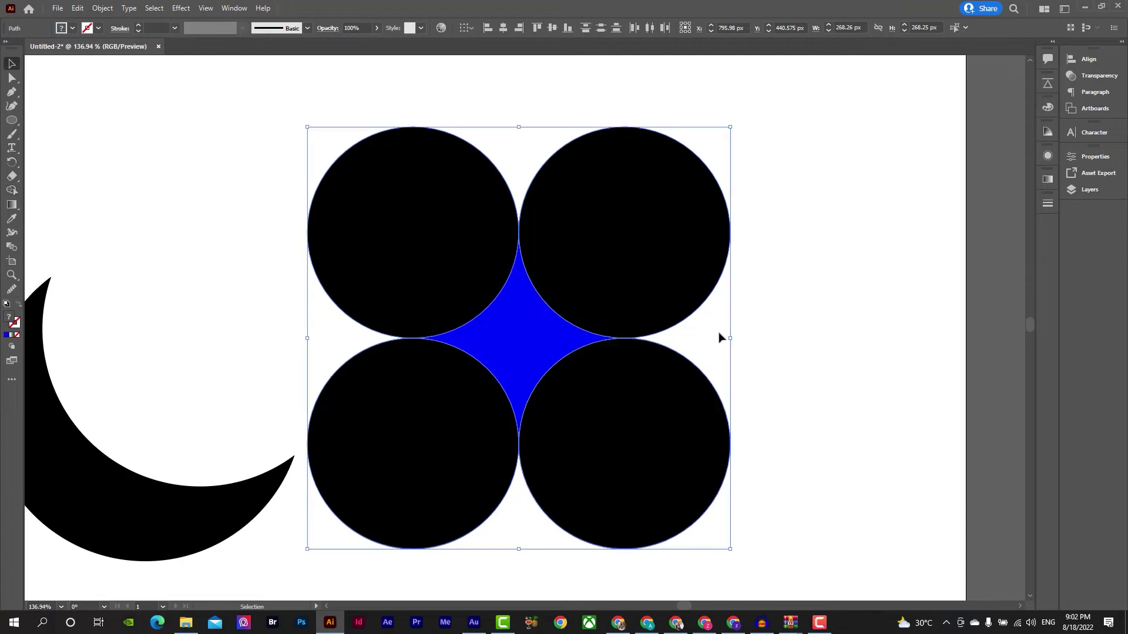
left_click(720, 336)
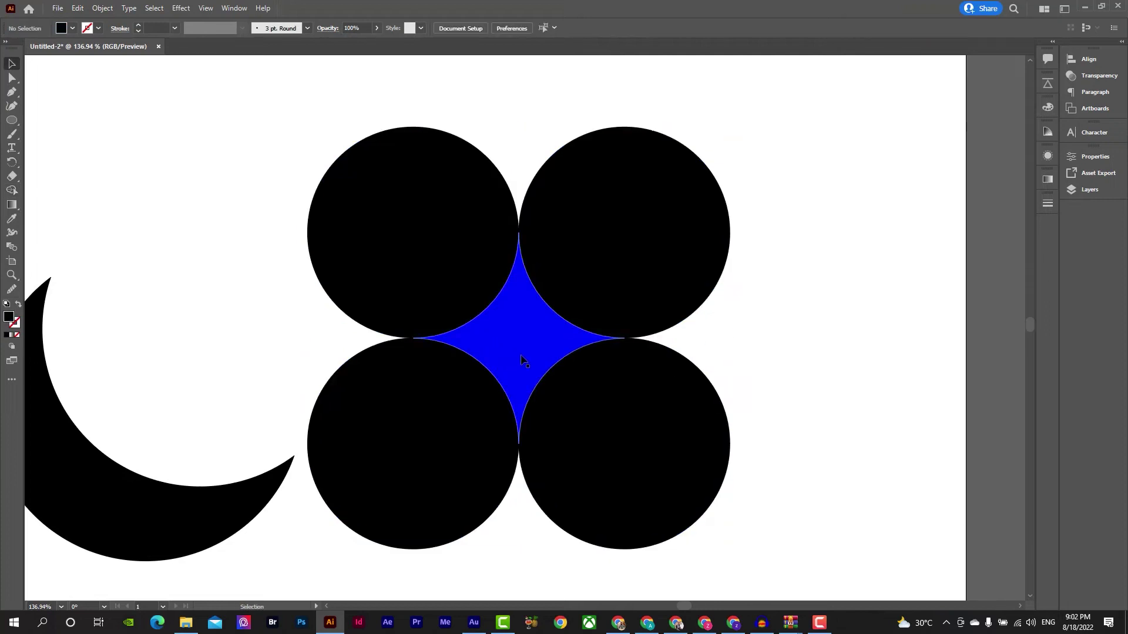
Delete the four black circles around the blue star
left_click(608, 469)
key("Delete")
left_click(636, 280)
key("Delete")
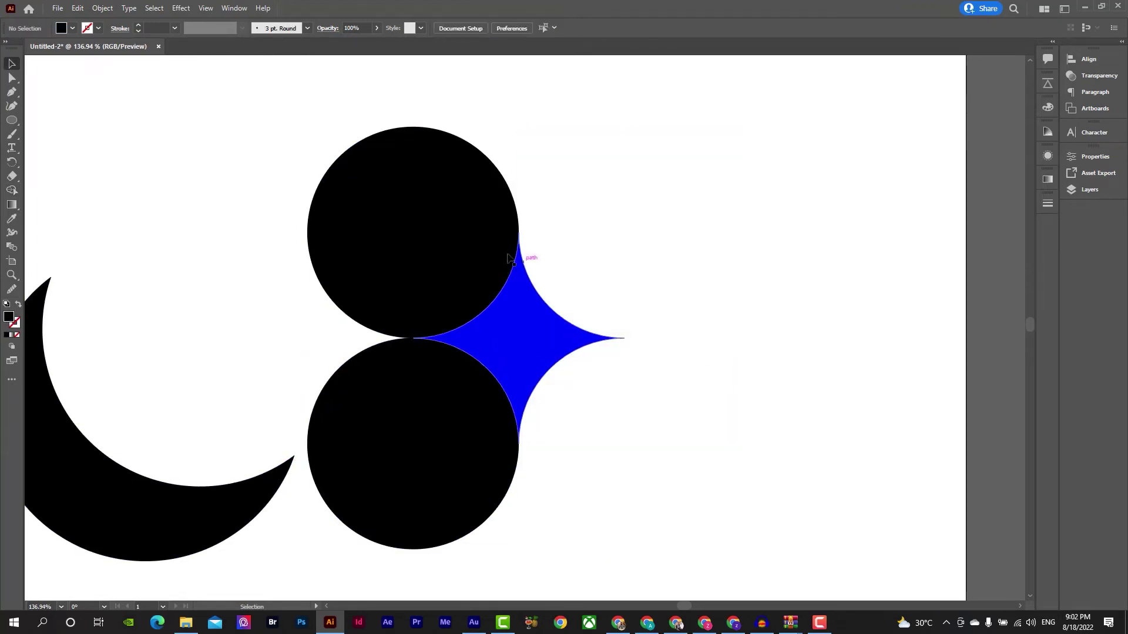
left_click(470, 306)
key("Delete")
left_click(439, 426)
key("Delete")
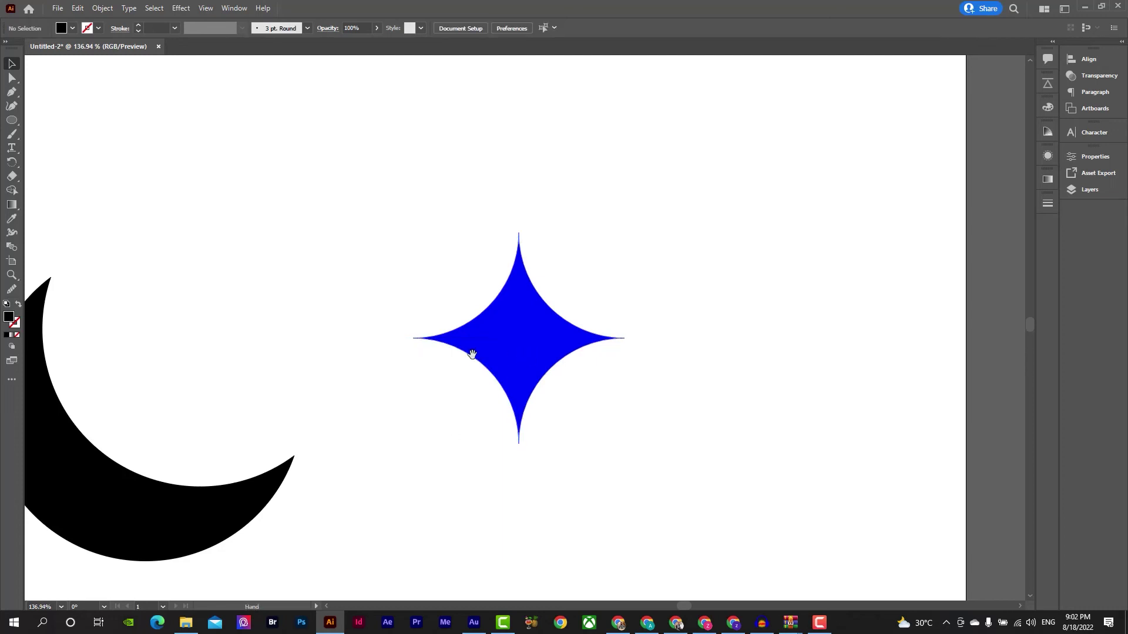
Change the star's fill color to black
left_click_drag(531, 356, 619, 359)
left_click(621, 358)
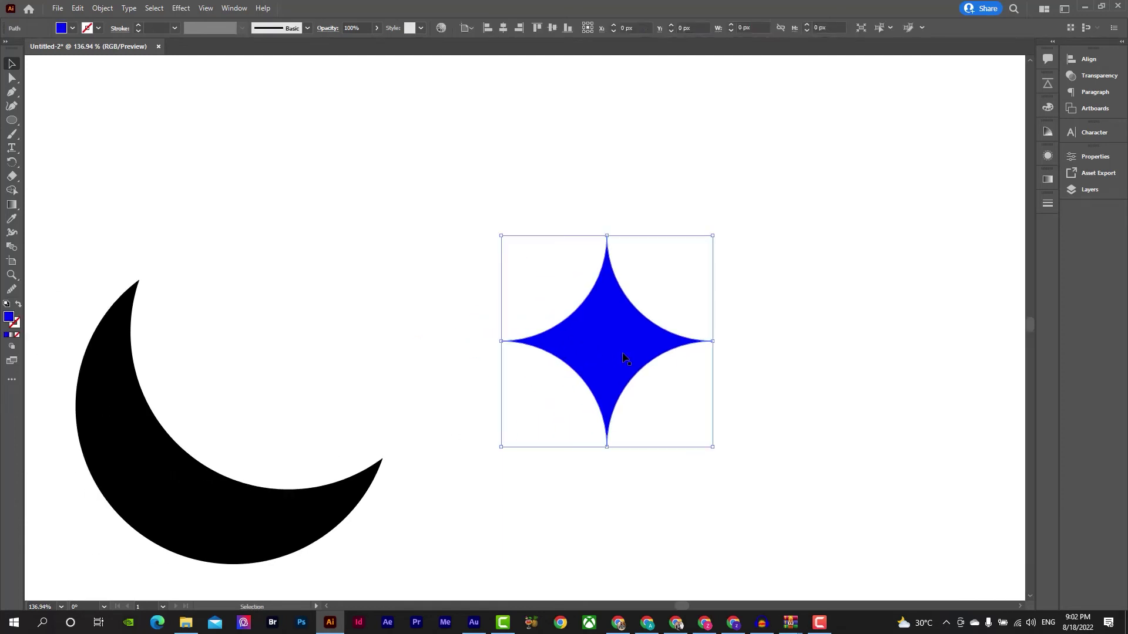
left_click(69, 29)
left_click(34, 49)
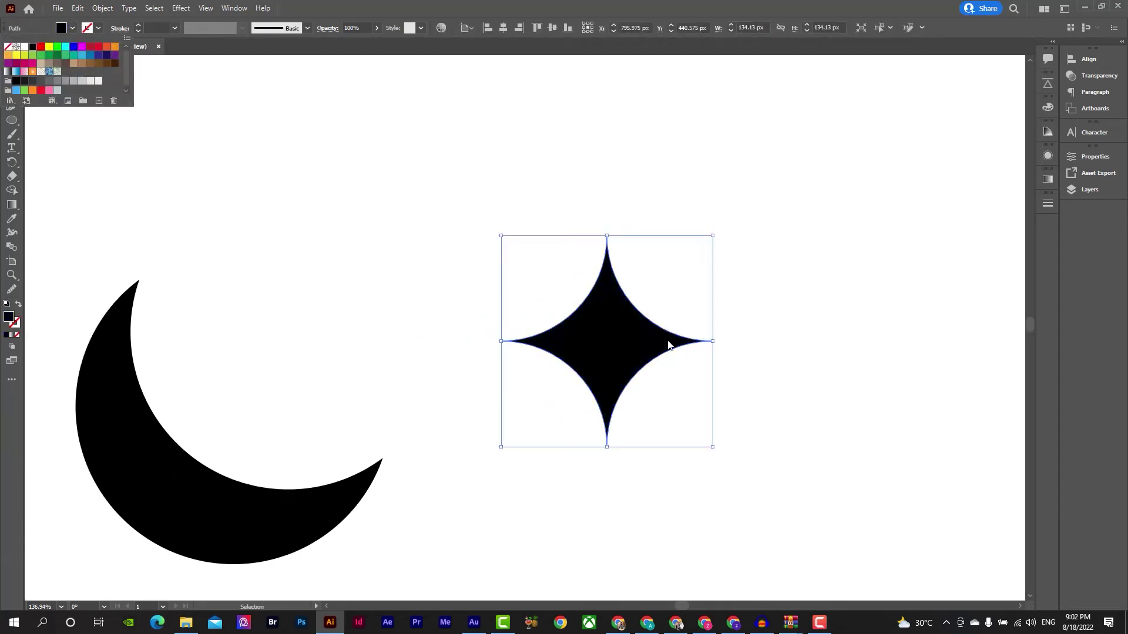
Shrink the star and add two smaller copies stacked vertically to its right
left_click_drag(713, 342, 672, 369)
left_click(646, 363)
left_click(613, 352)
left_click(683, 338)
left_click(675, 322)
Place the three stars in the crescent's opening, spread them apart, and enlarge the upper-right one to about 30 px
left_click_drag(710, 294, 595, 417)
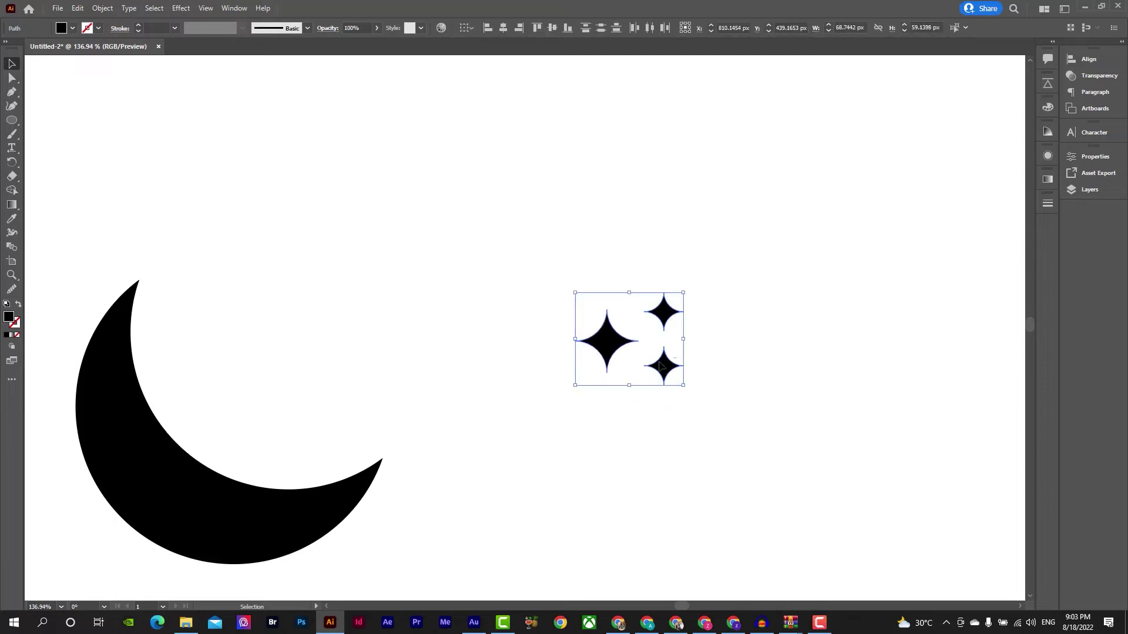
left_click_drag(636, 370, 313, 398)
left_click(327, 402)
left_click(318, 389)
left_click_drag(323, 327, 327, 312)
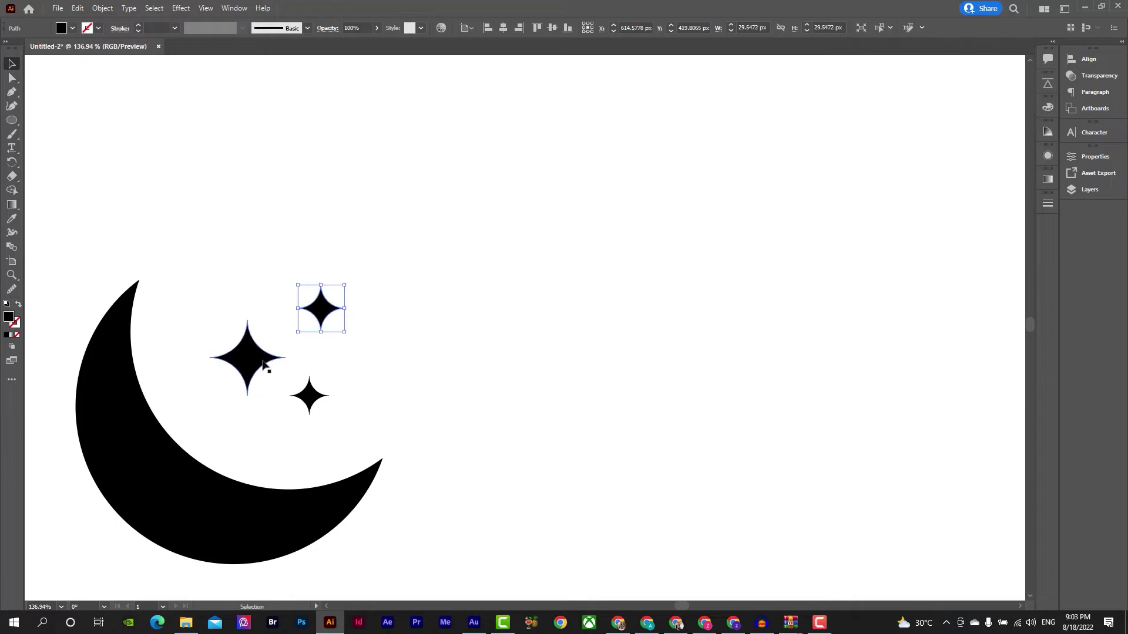
left_click_drag(264, 365, 259, 359)
left_click_drag(309, 402, 309, 402)
left_click_drag(331, 313, 326, 308)
left_click(399, 347)
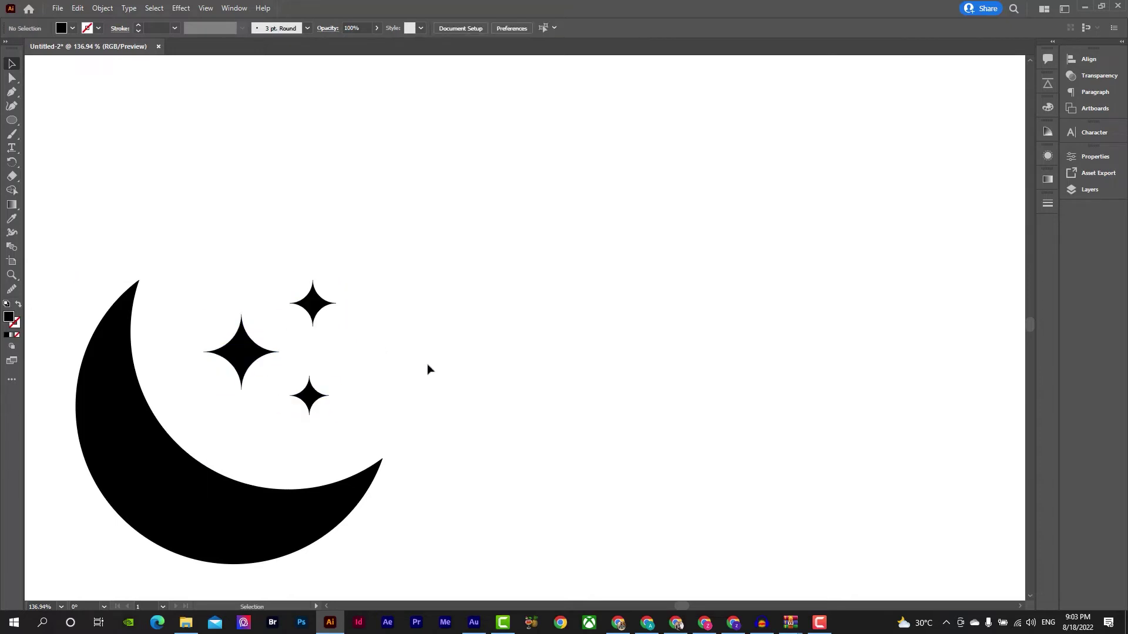
Add the text "Moon Lihgt" below the crescent in the Mesdag font
key("ctrl+0")
key("z")
left_click(586, 351)
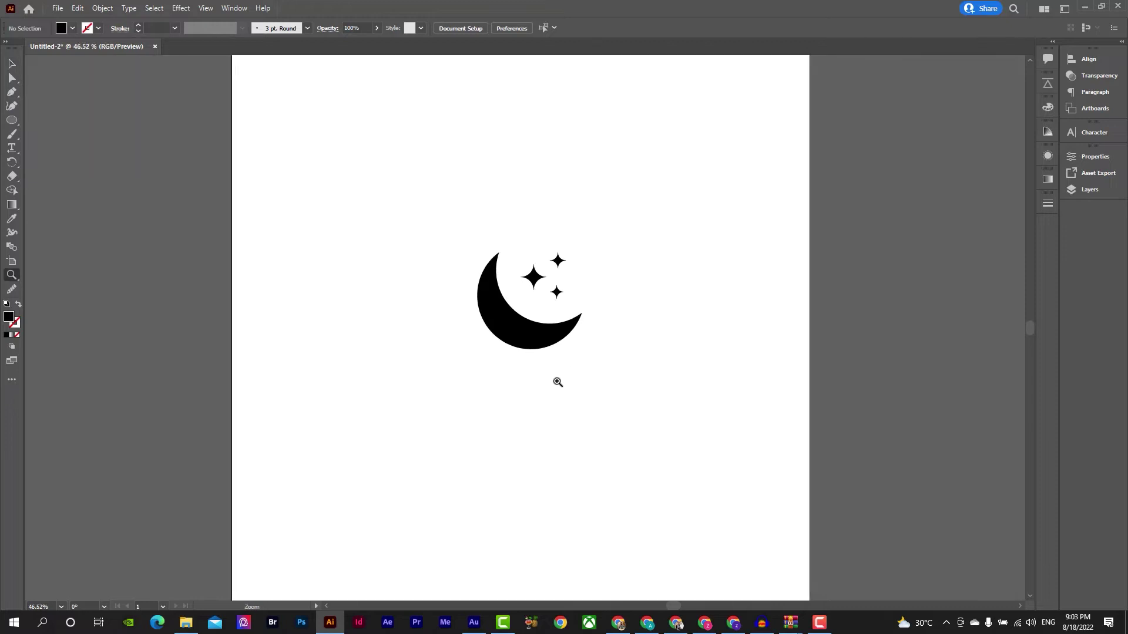
left_click(11, 149)
left_click(450, 461)
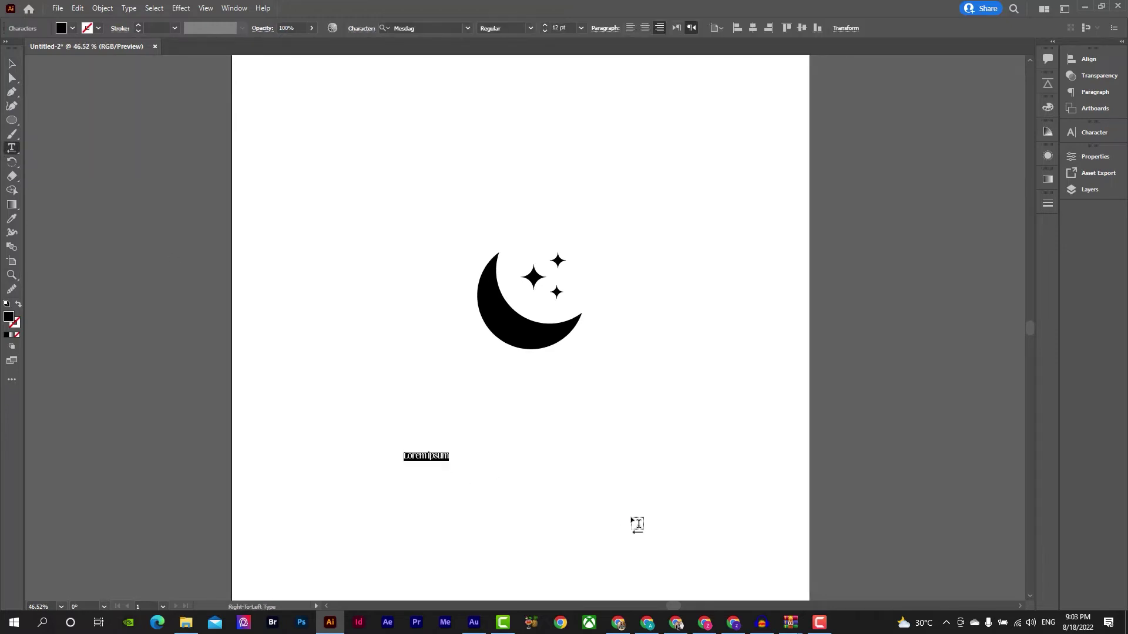
type("M")
type("oon")
type(" Li")
type("ght")
key("Escape")
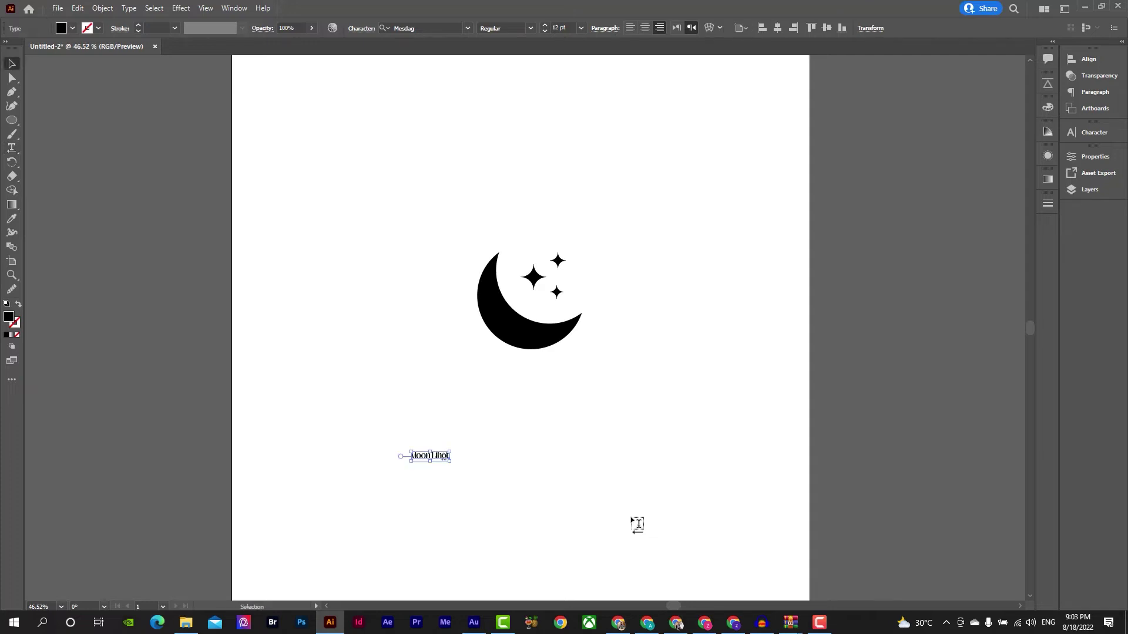
Enlarge the "Moon Lihgt" text to about twice the crescent's width and center it directly beneath the crescent
left_click(447, 464)
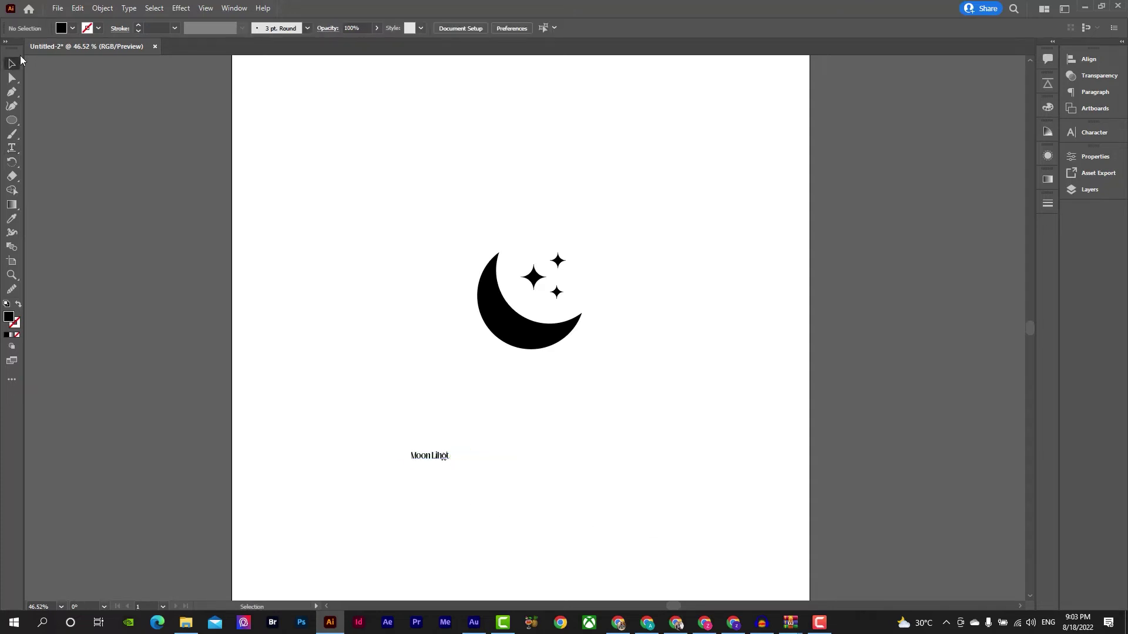
left_click(442, 461)
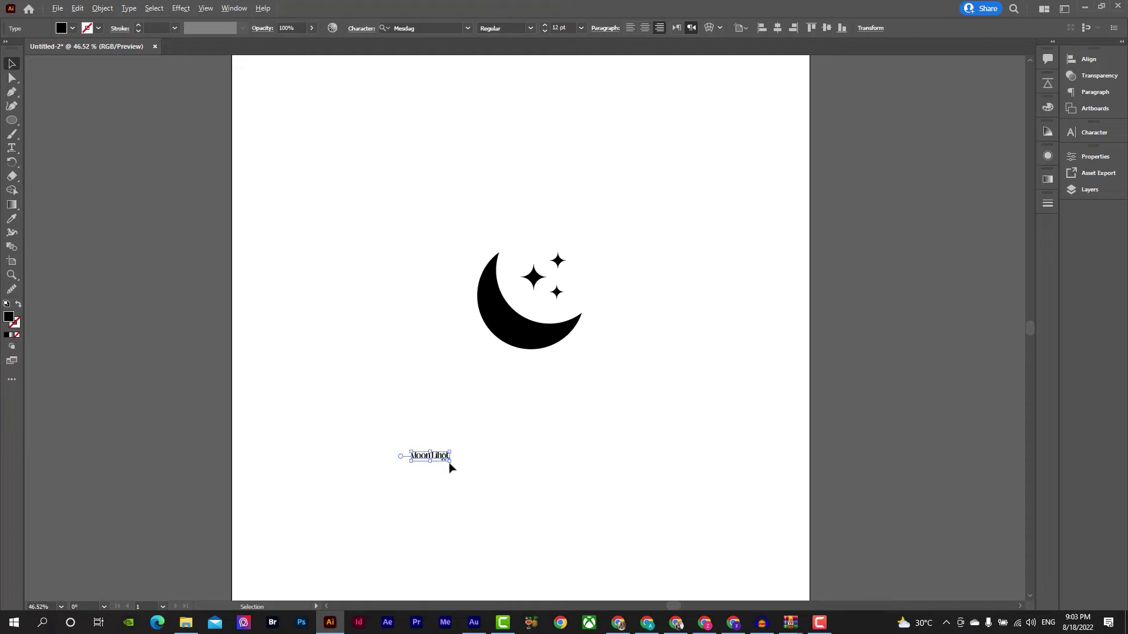
left_click_drag(450, 462, 543, 546)
left_click_drag(504, 439, 599, 390)
left_click(620, 351)
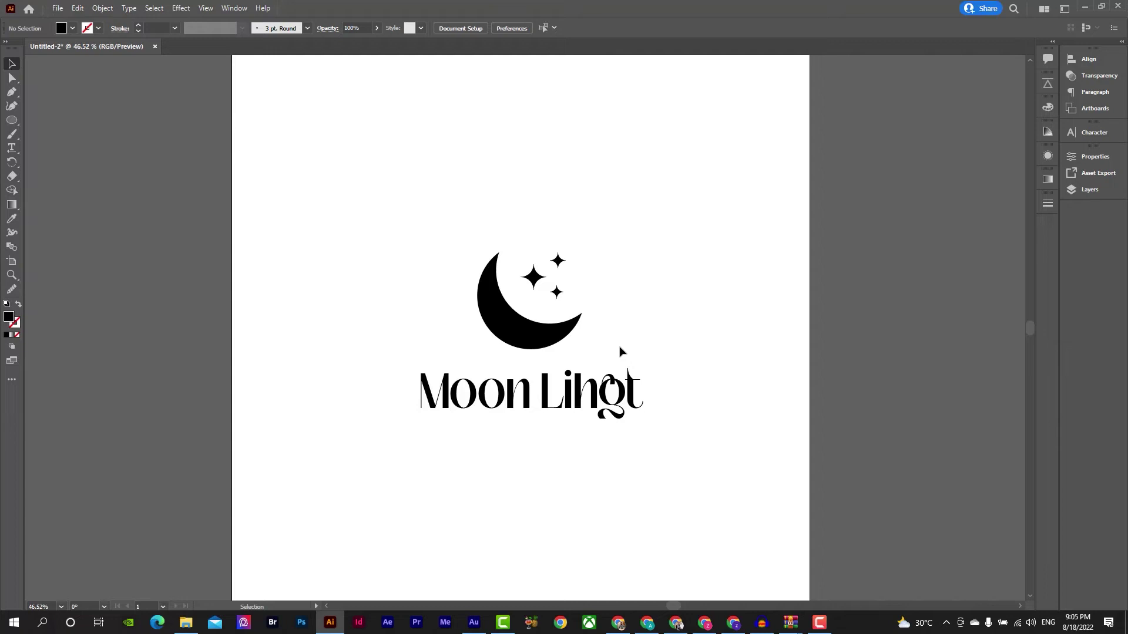
Duplicate the complete moon logo so that two copies stand side by side on the artboard
left_click_drag(653, 228, 390, 456)
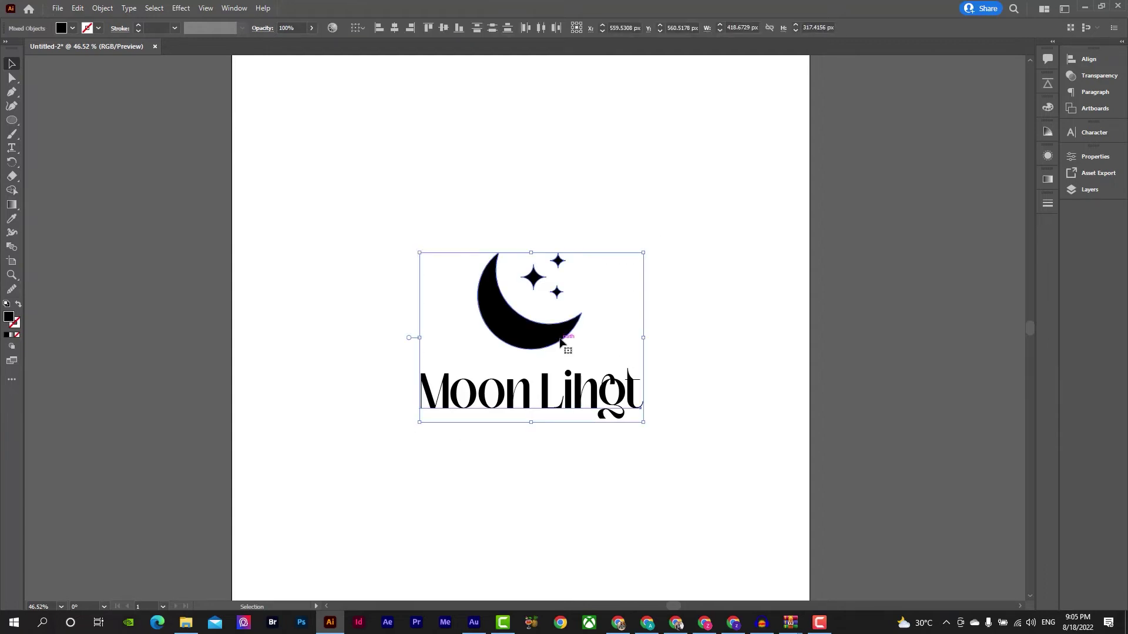
left_click_drag(550, 340, 666, 343)
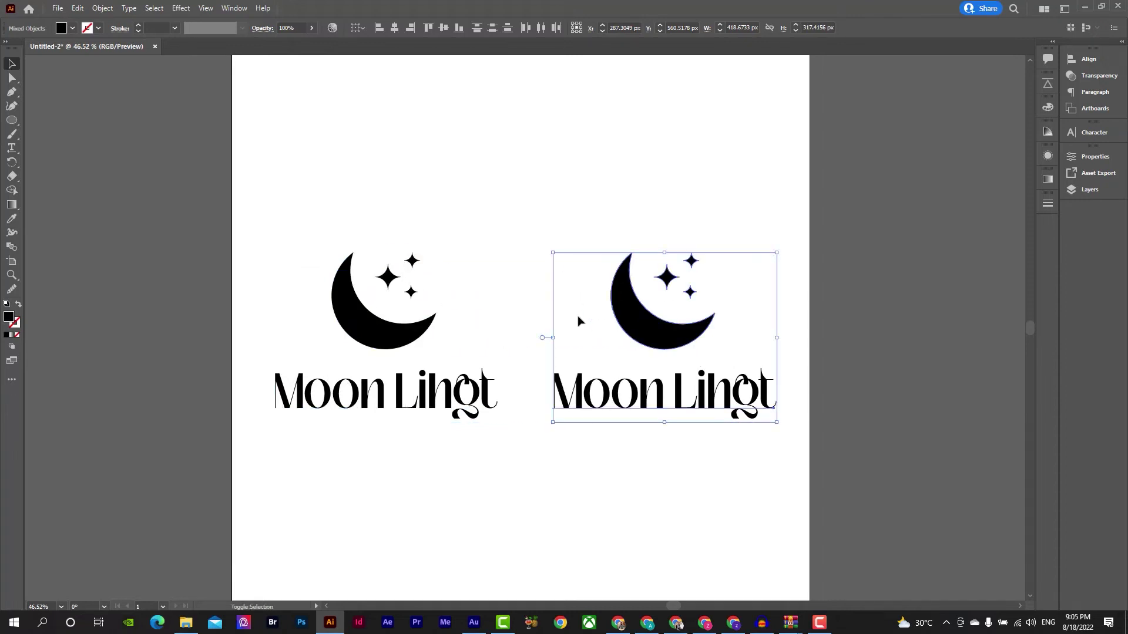
left_click(479, 227)
Fill the left logo's crescent, stars and wordmark with blue
left_click_drag(479, 228, 329, 388)
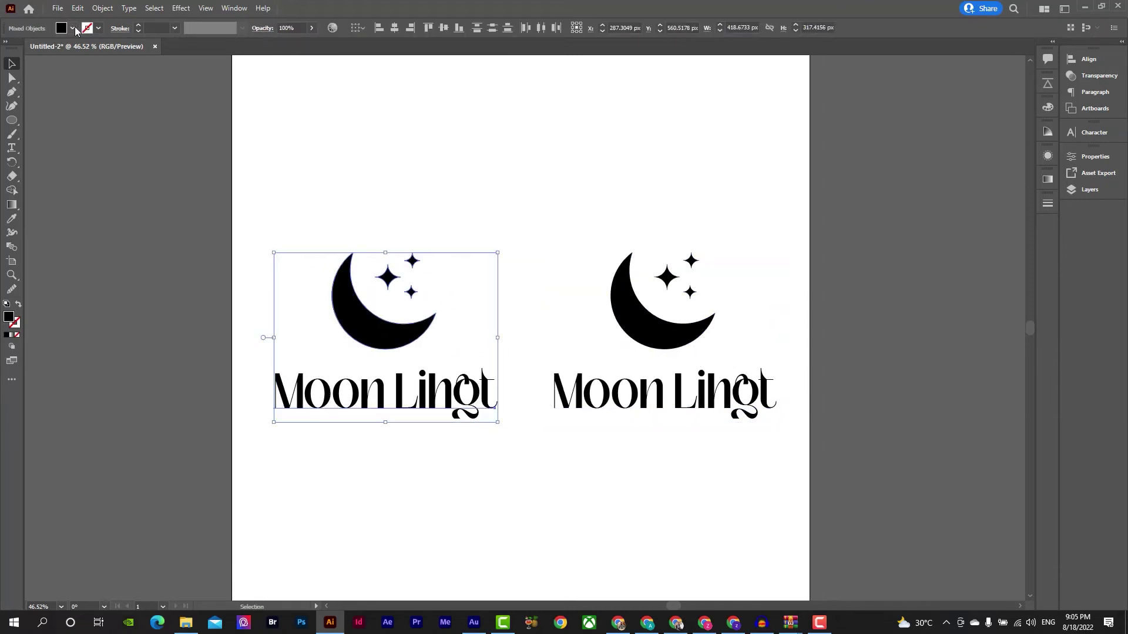
left_click(72, 28)
left_click(77, 47)
left_click(470, 200)
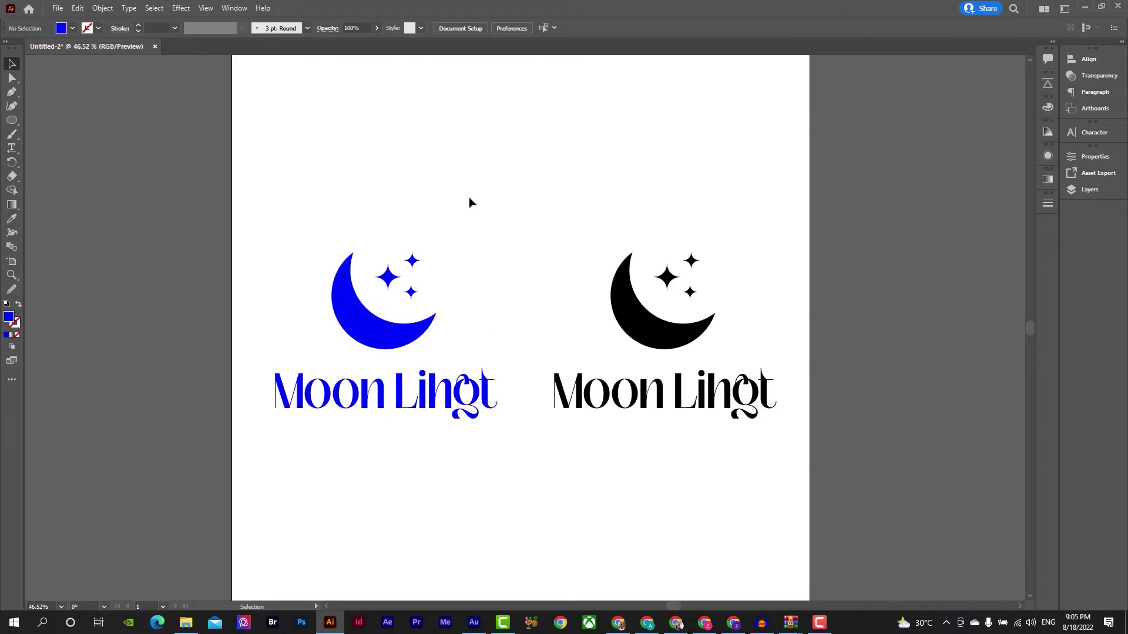
Try sampling the left crescent's blue onto the right crescent with the Eyedropper, and undo the color change
left_click(629, 346)
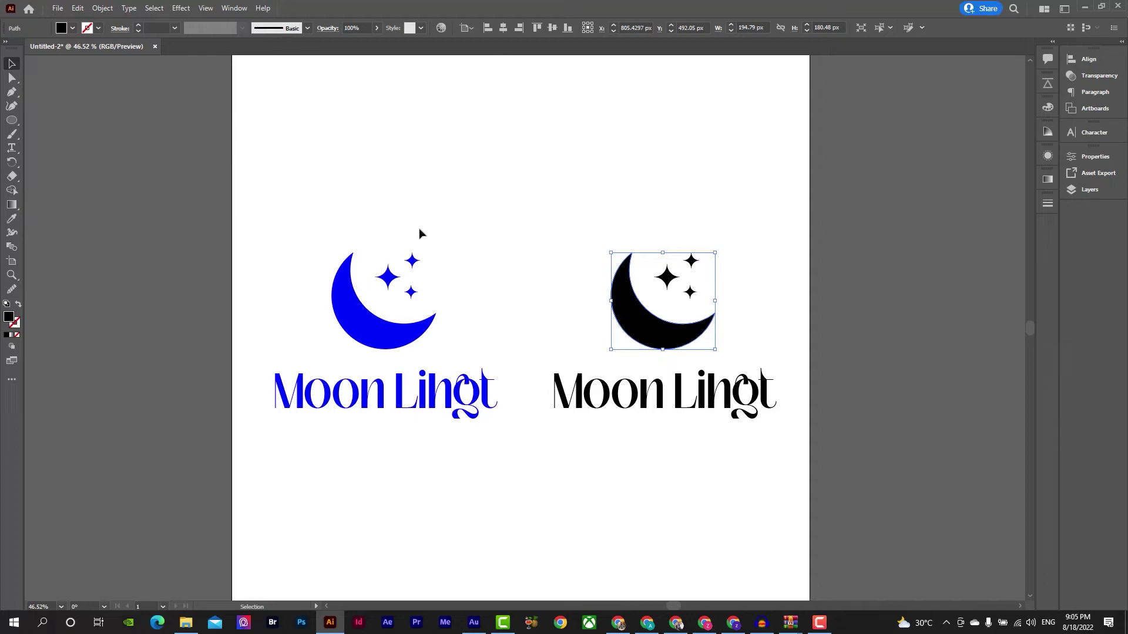
left_click(574, 280)
left_click(654, 313)
left_click(16, 222)
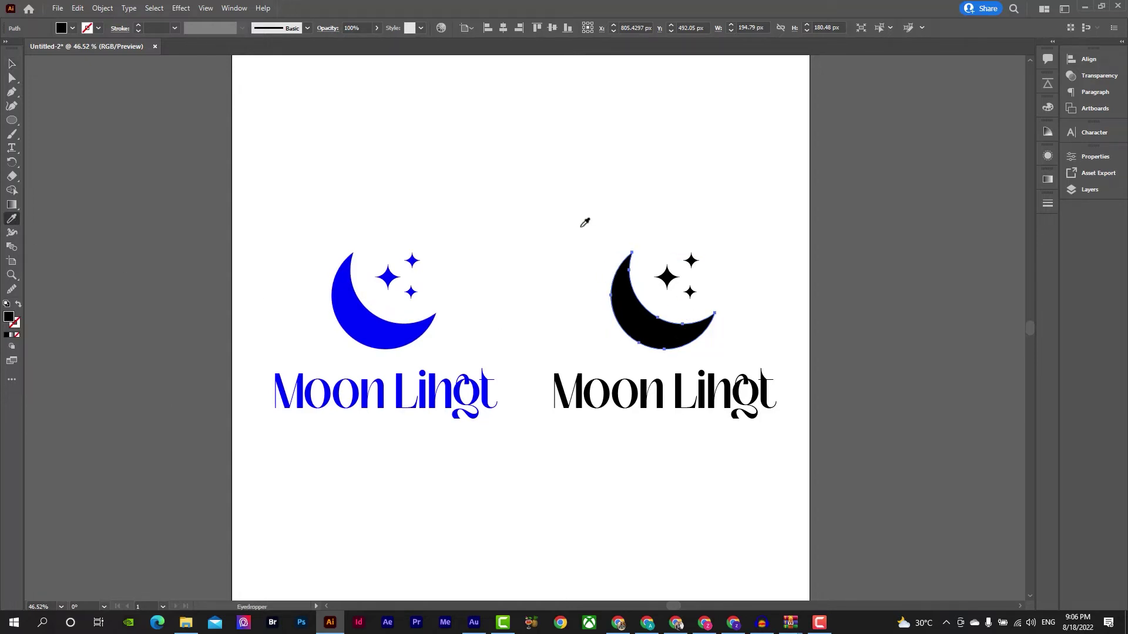
left_click(342, 305)
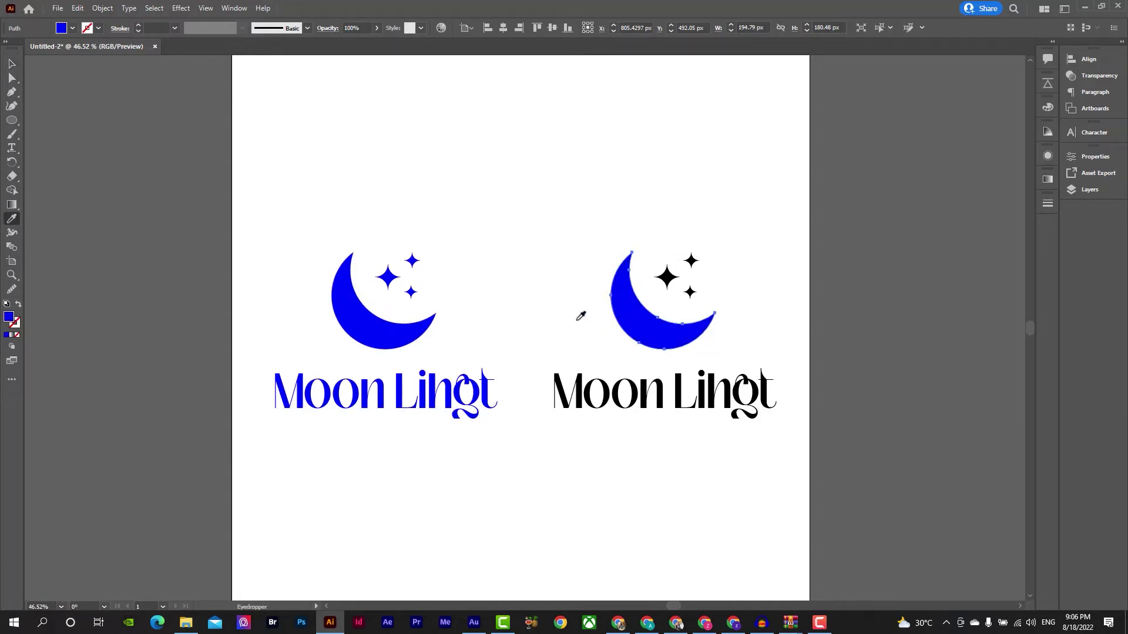
key("v")
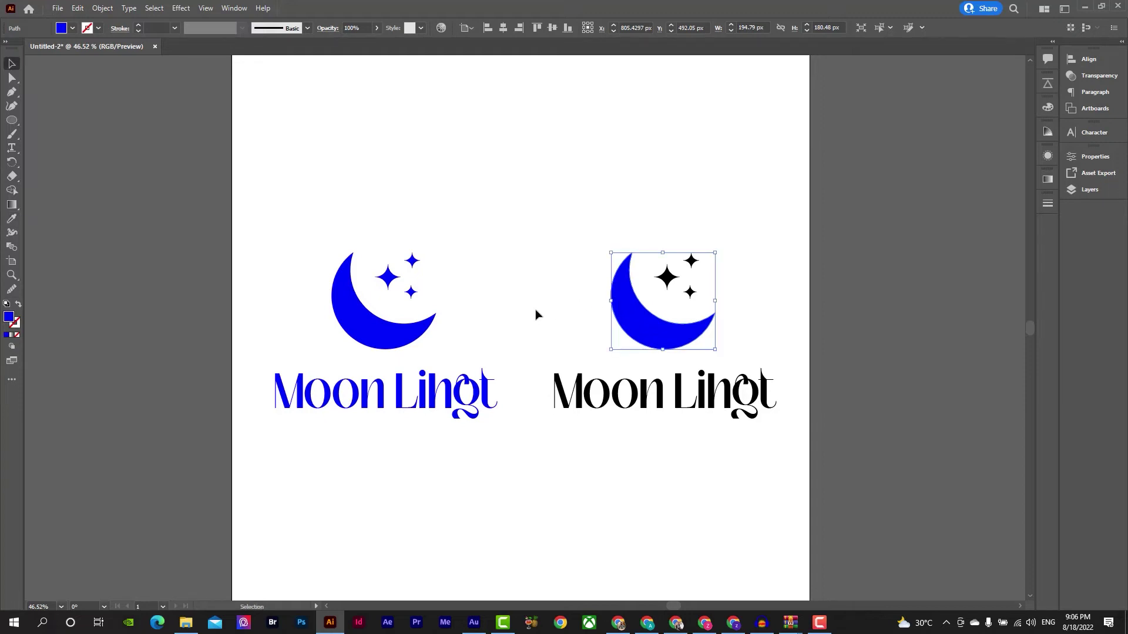
key("ctrl+z")
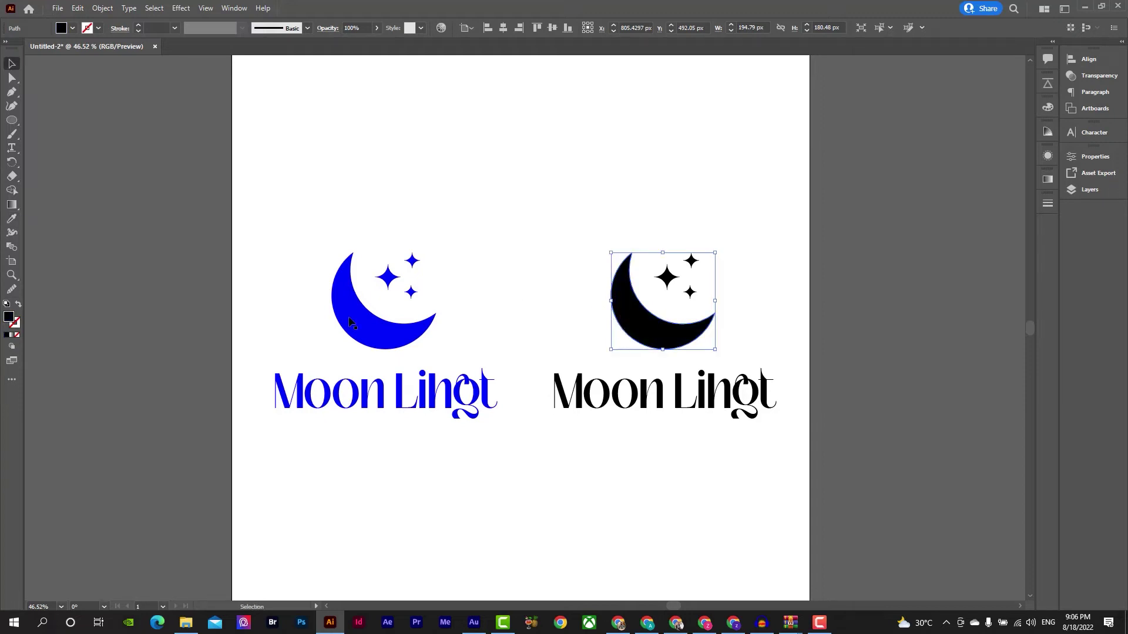
Apply the left crescent's blue fill to the black crescent of the right logo using the Eyedropper
left_click(592, 312)
left_click(662, 324)
left_click(11, 219)
left_click(359, 308)
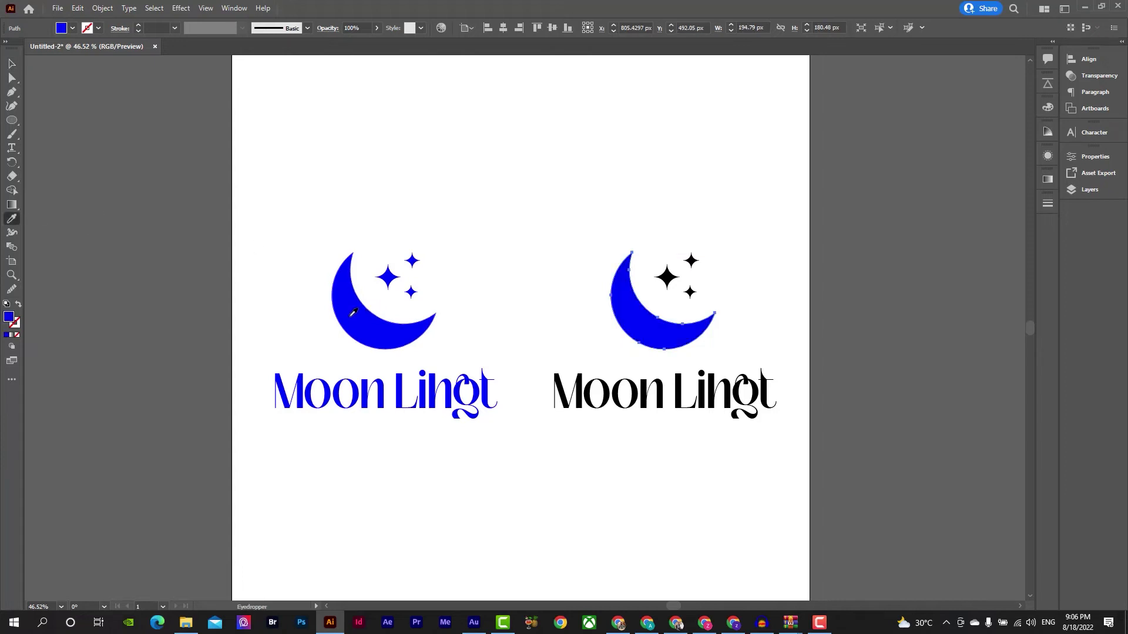
left_click(549, 300)
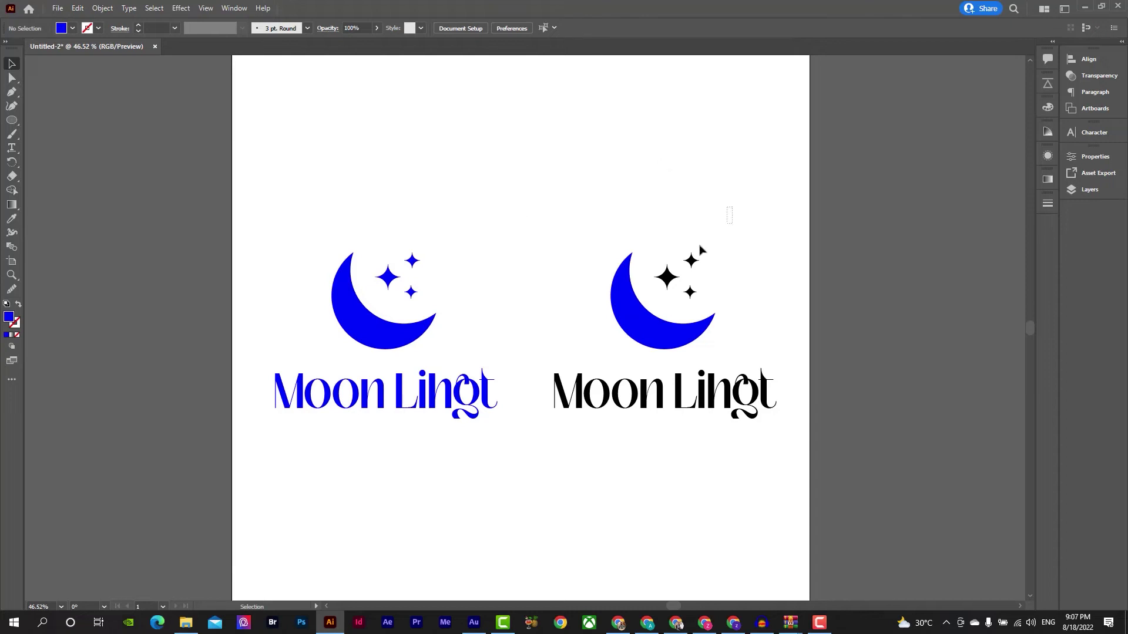
Delete both crescents with their stars and the blue wordmark, keeping only the black "Moon Lihgt" text
left_click_drag(730, 209, 611, 349)
key("Delete")
left_click_drag(482, 217, 258, 321)
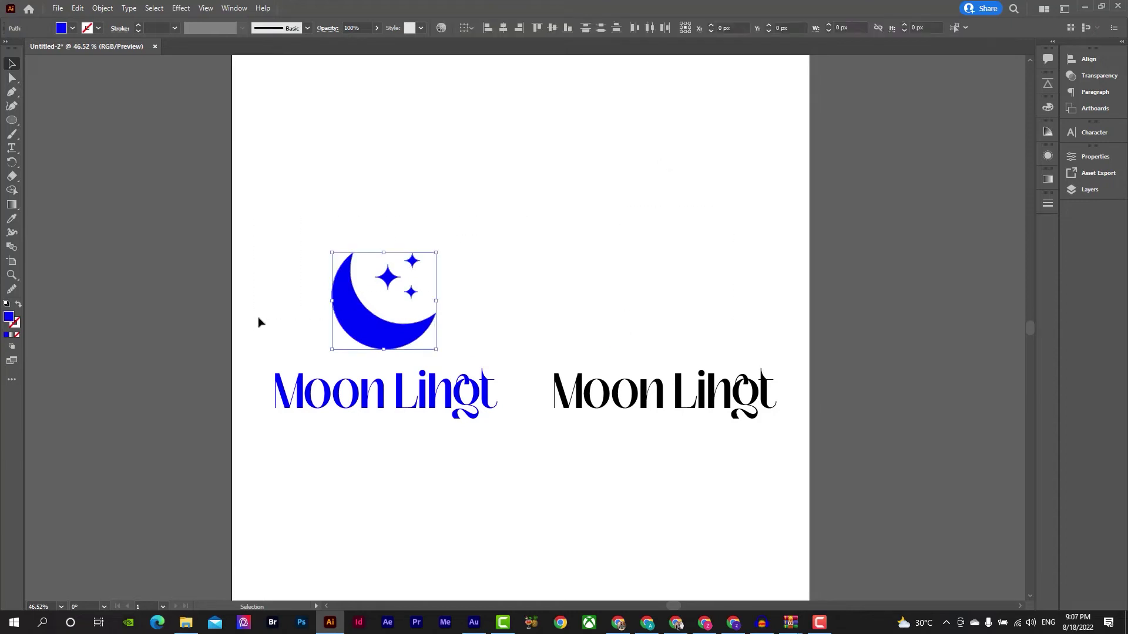
key("Delete")
left_click(409, 397)
key("Delete")
Move the remaining black "Moon Lihgt" text to the middle of the artboard
left_click_drag(608, 414, 505, 359)
left_click(564, 422)
key("ctrl+1")
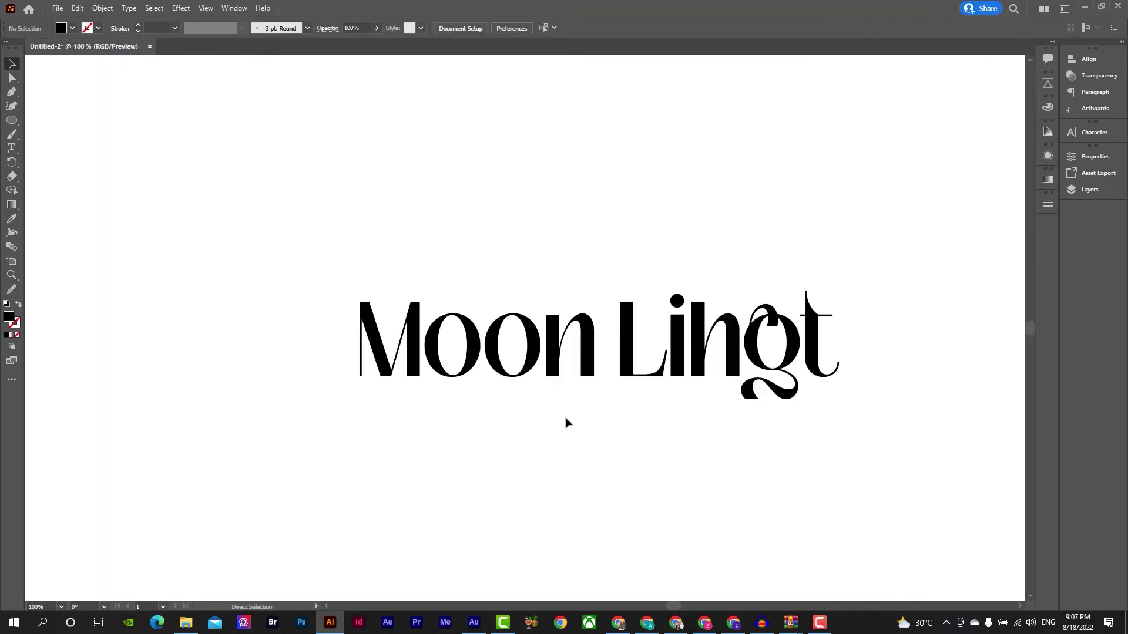
left_click(525, 381)
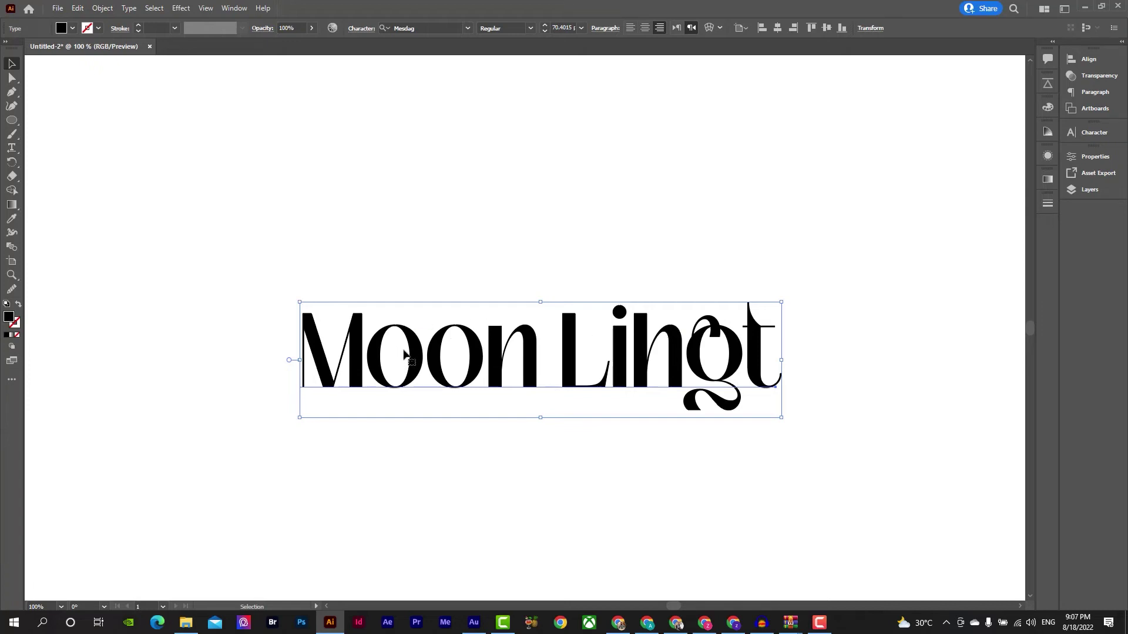
mouse_move(475, 359)
left_mouse_down()
mouse_move(442, 347)
mouse_move(468, 326)
mouse_move(464, 348)
left_mouse_up()
left_click(513, 235)
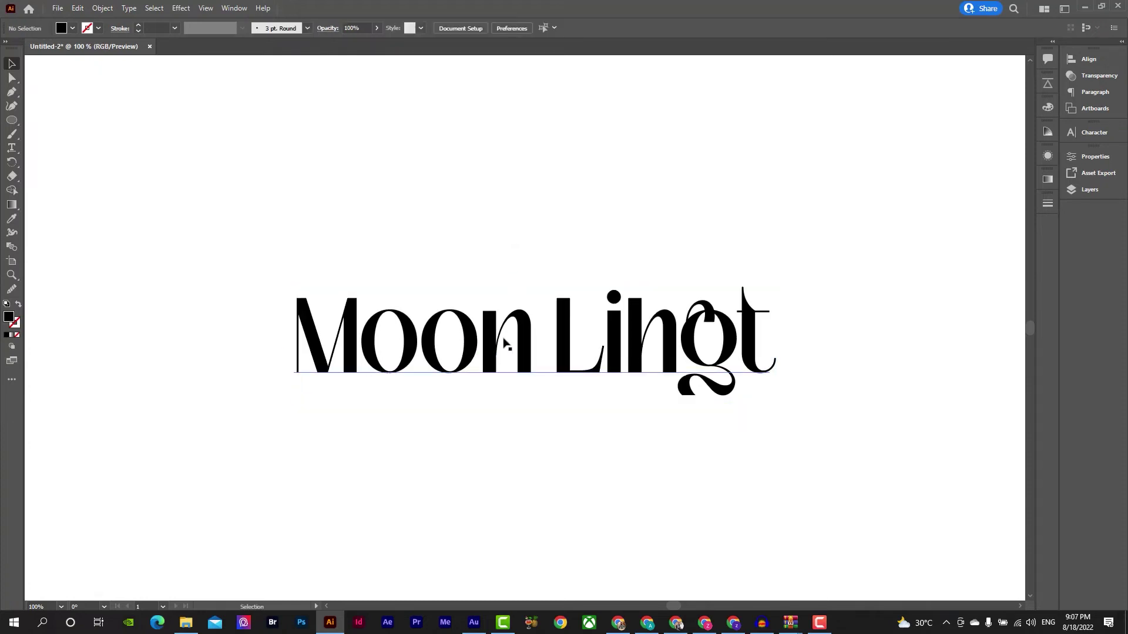
Try converting the "Moon Lihgt" text to outlines, and undo the conversion to return to live text
right_click(504, 342)
left_click(504, 342)
left_click(491, 321)
right_click(489, 319)
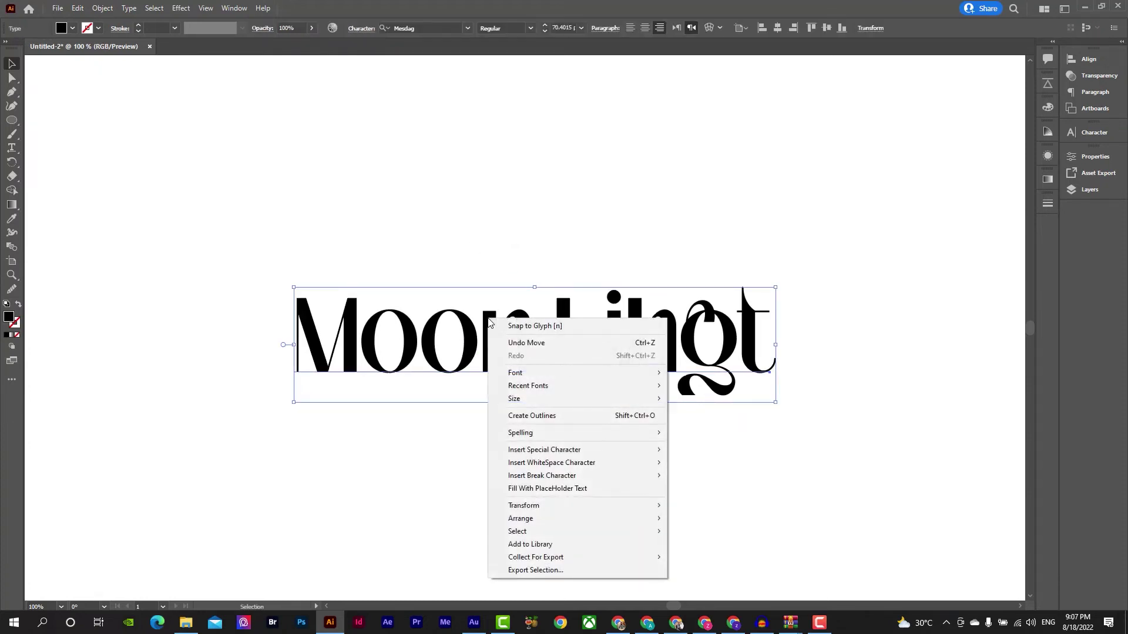
left_click(591, 415)
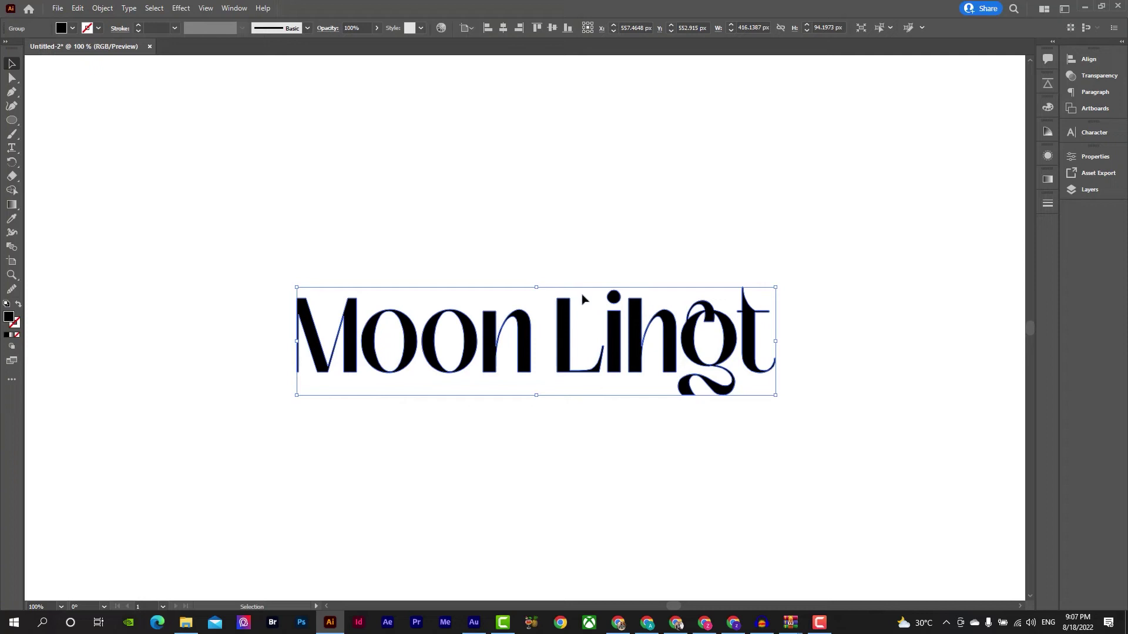
key("ctrl+z")
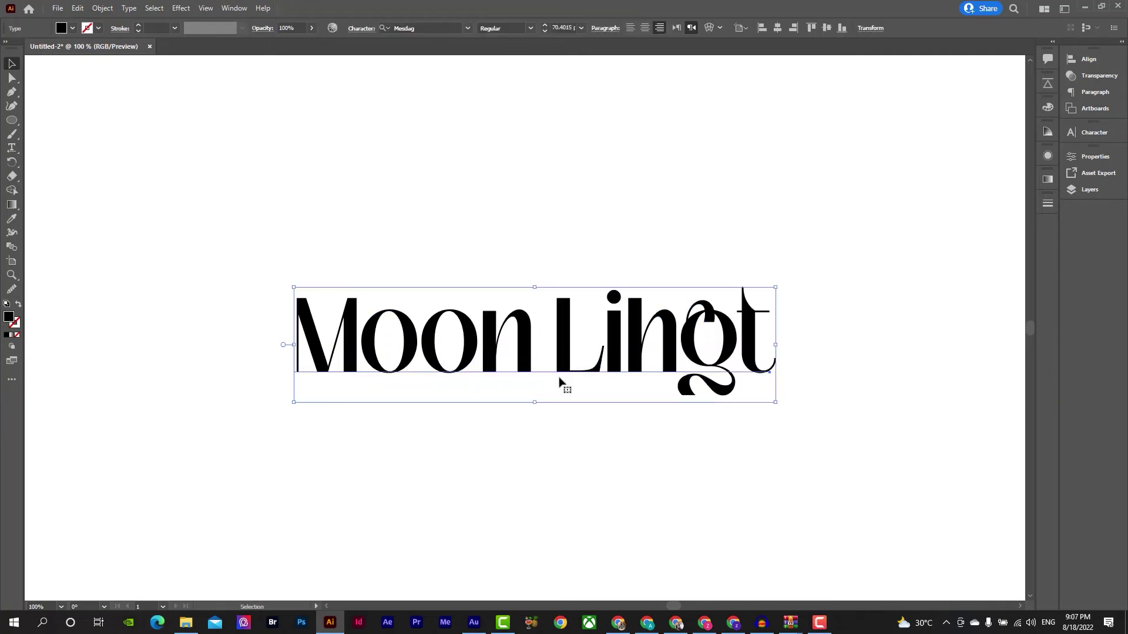
key("v")
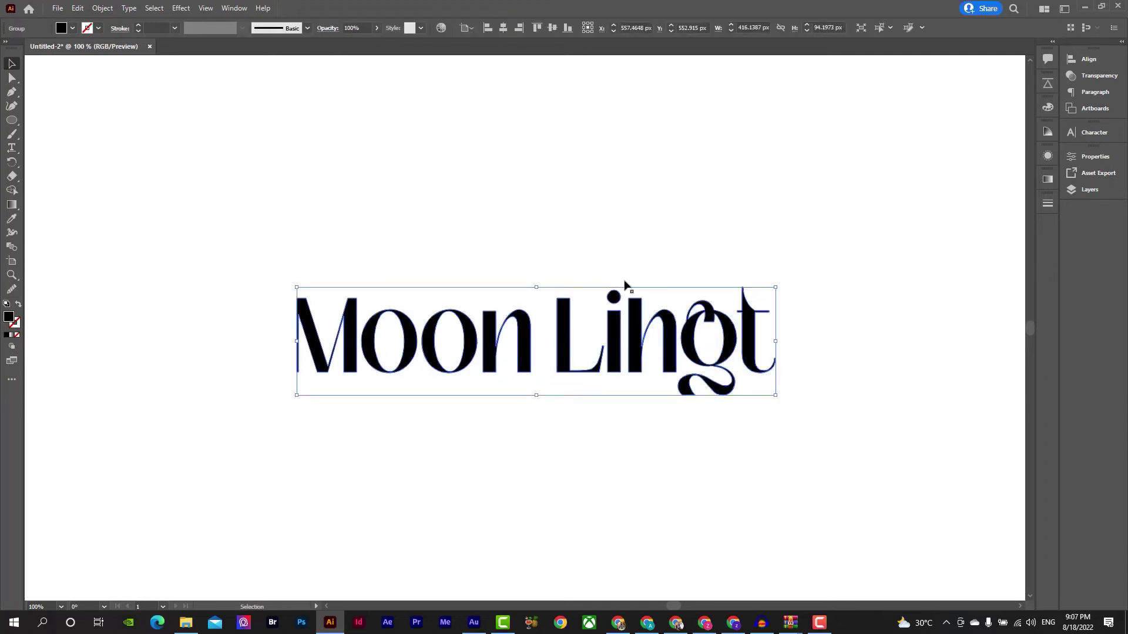
left_click(626, 235)
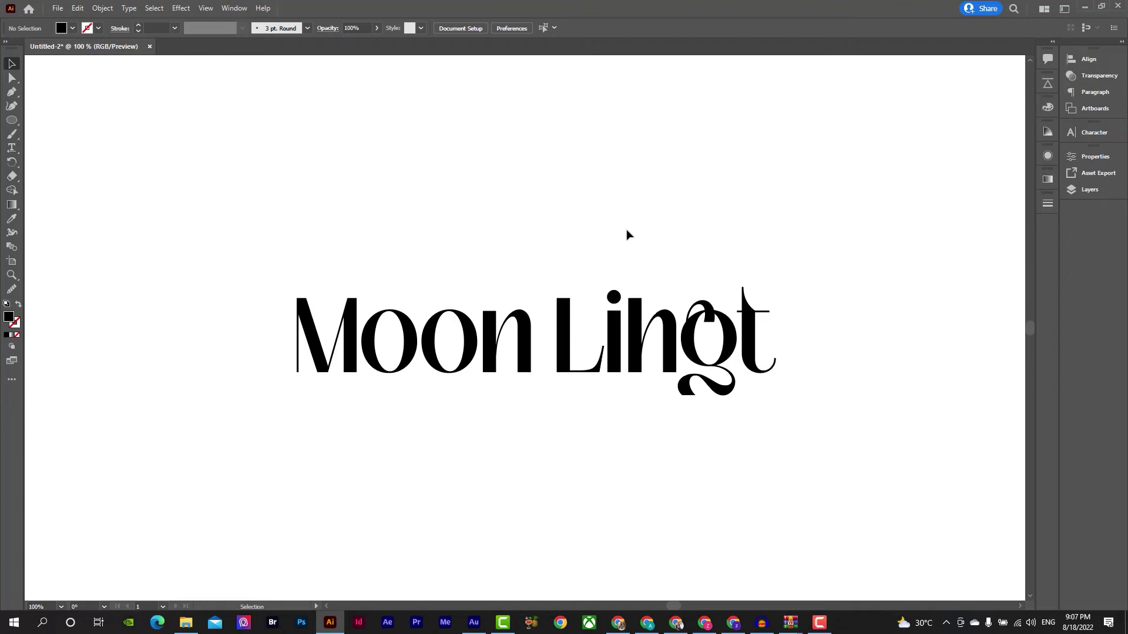
left_click(638, 297)
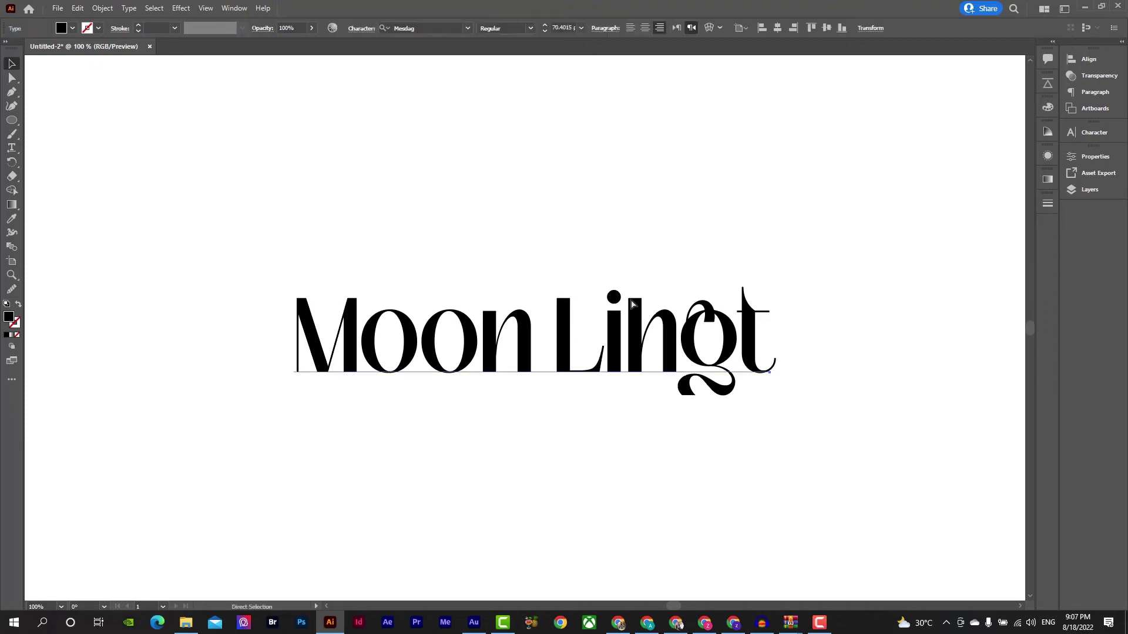
right_click(609, 345)
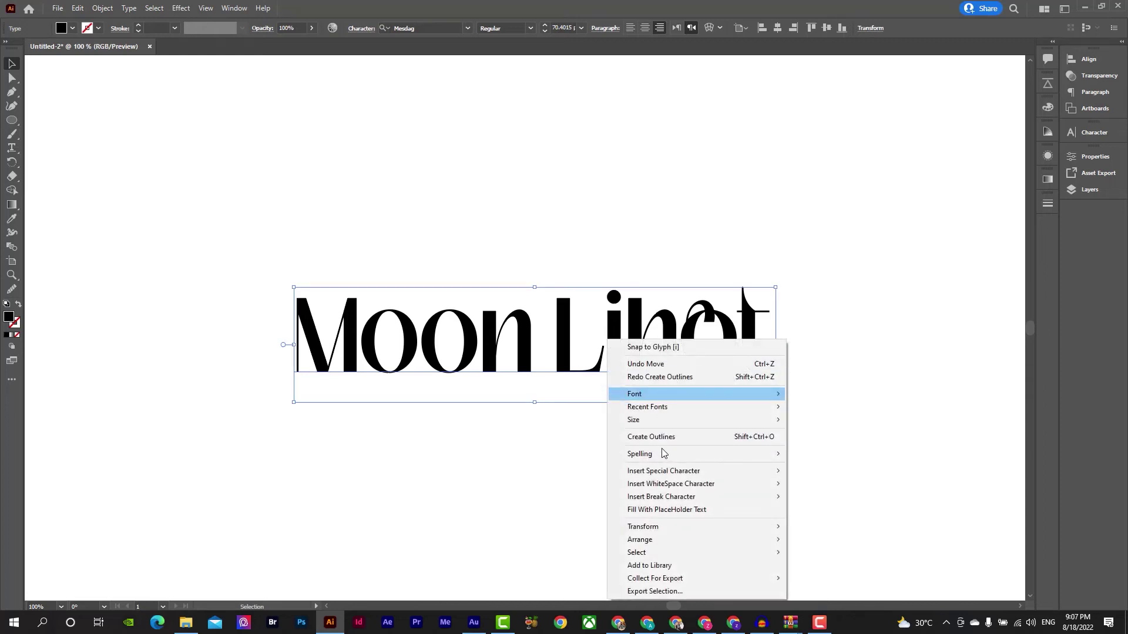
left_click(566, 227)
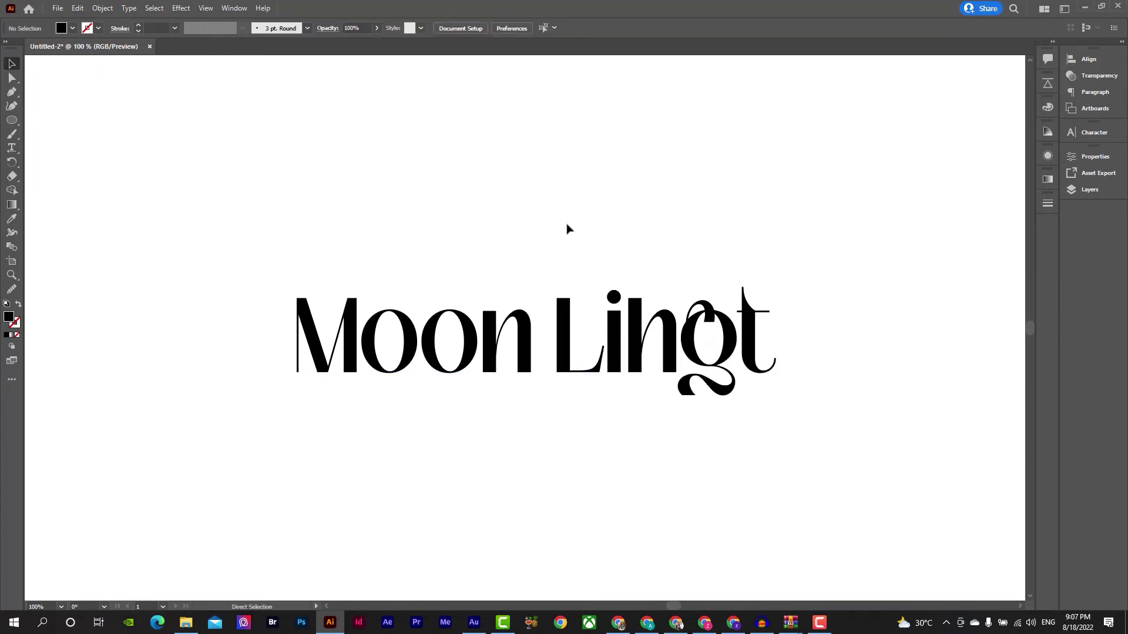
Convert the "Moon Lihgt" text to outlines and move it down to leave empty space above it
left_click(560, 307)
key("ctrl+shift+o")
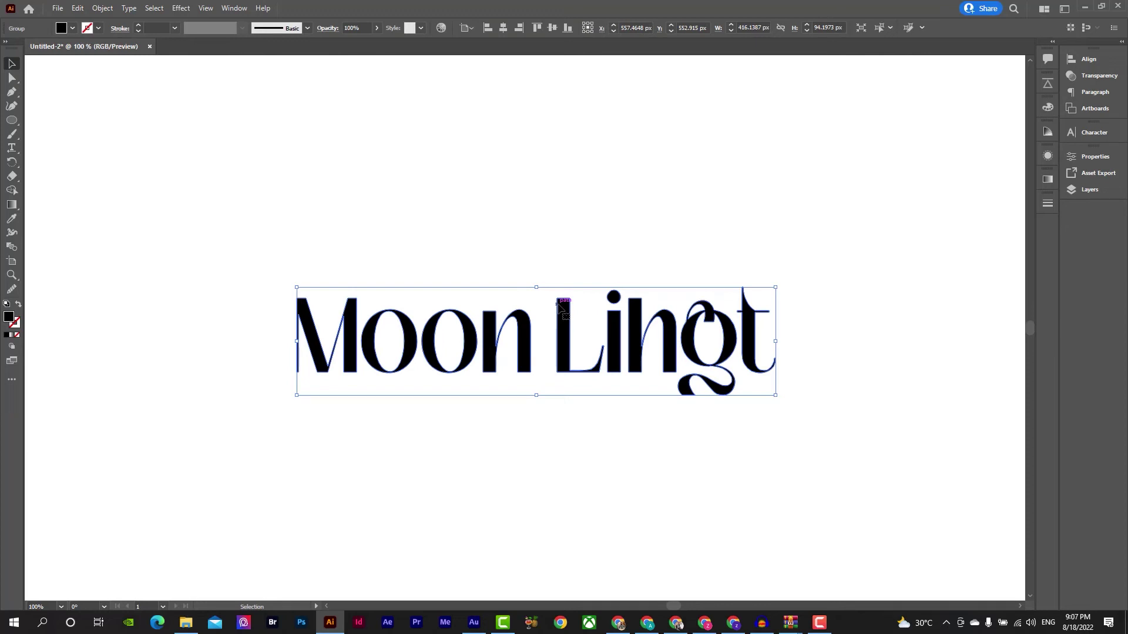
left_click(556, 263)
left_click(566, 315)
mouse_move(573, 350)
left_mouse_down()
mouse_move(573, 360)
mouse_move(589, 321)
mouse_move(559, 339)
left_mouse_up()
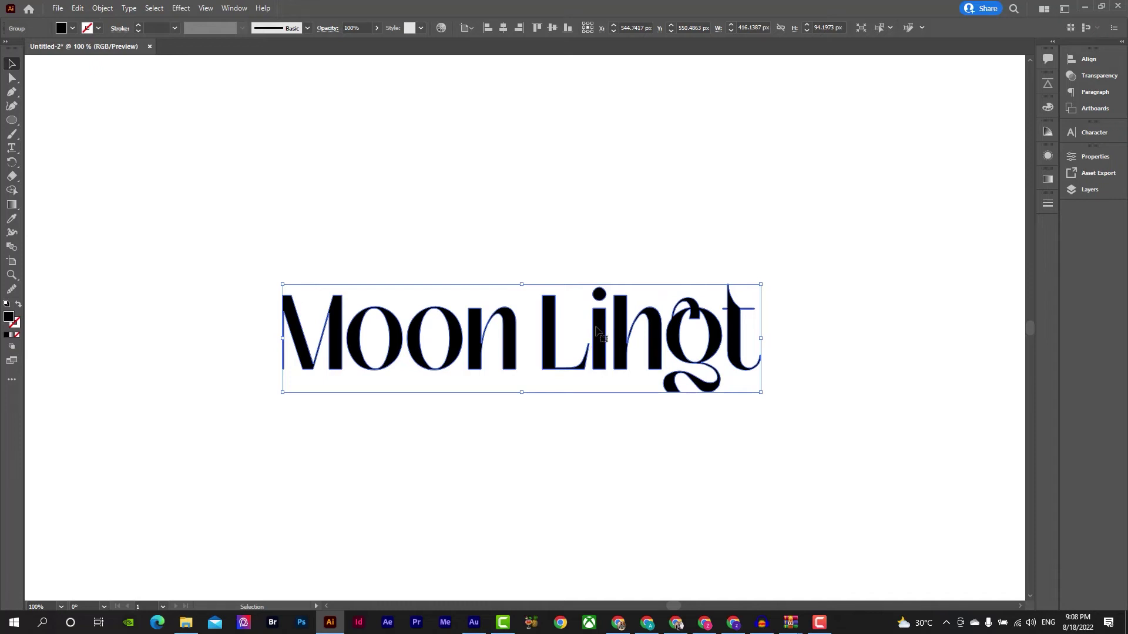
left_click_drag(594, 324, 584, 487)
Draw a black circle about 77 px in diameter above the wordmark, toward its left end
left_click(12, 119)
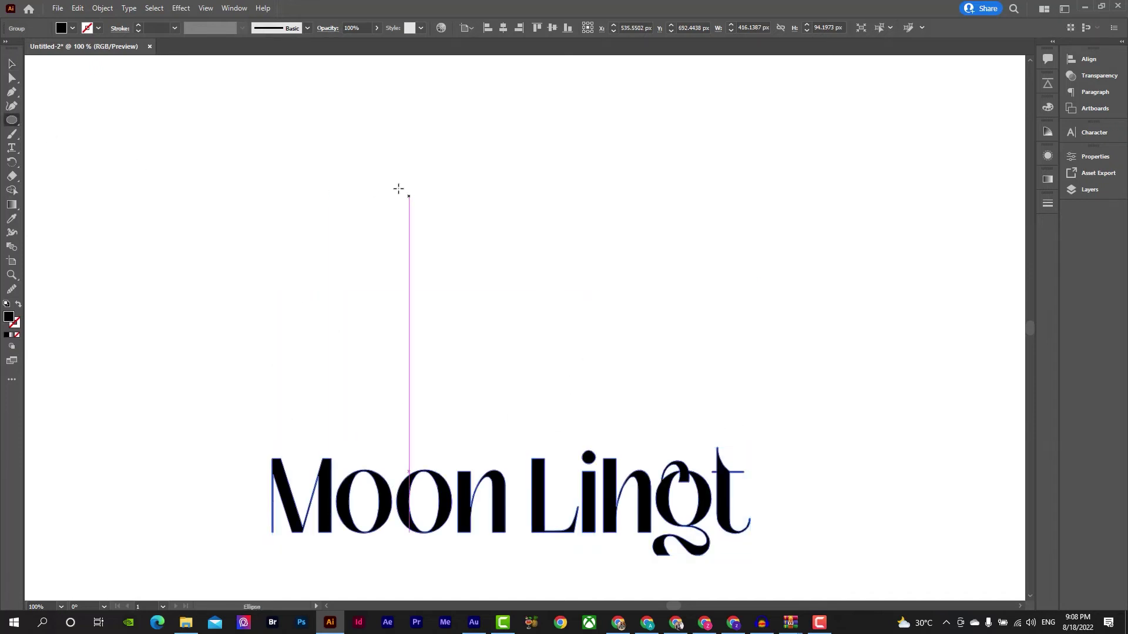
left_click_drag(320, 168, 423, 262)
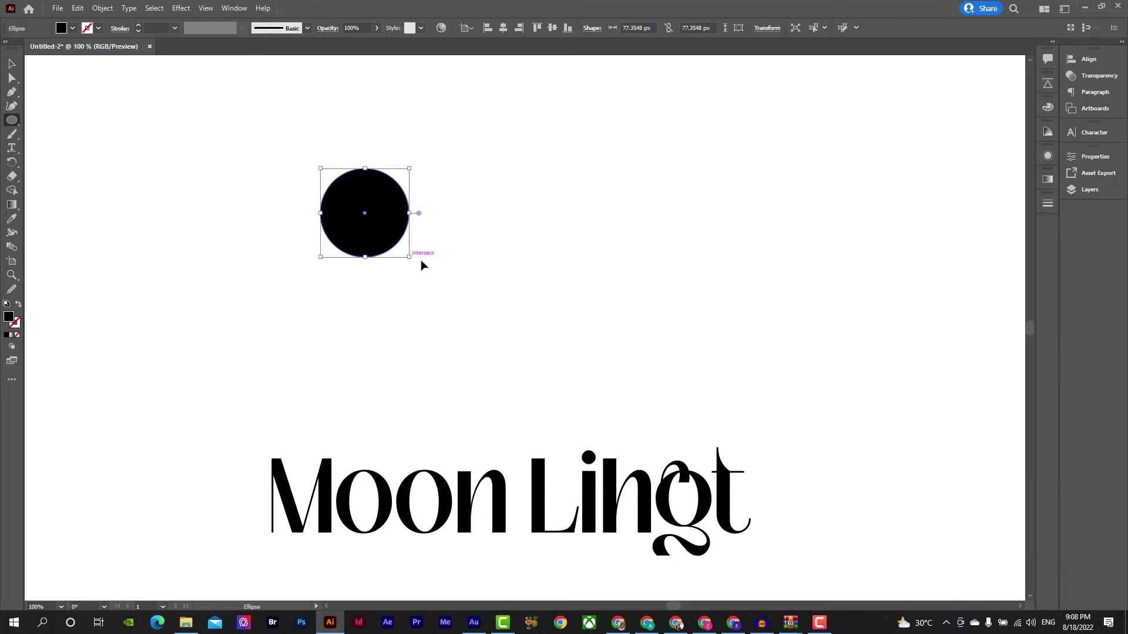
key("v")
key("ctrl+shift+a")
Draw a black square about 85 px wide with the Rectangle tool, to the right of the circle
right_click(12, 119)
left_click(65, 119)
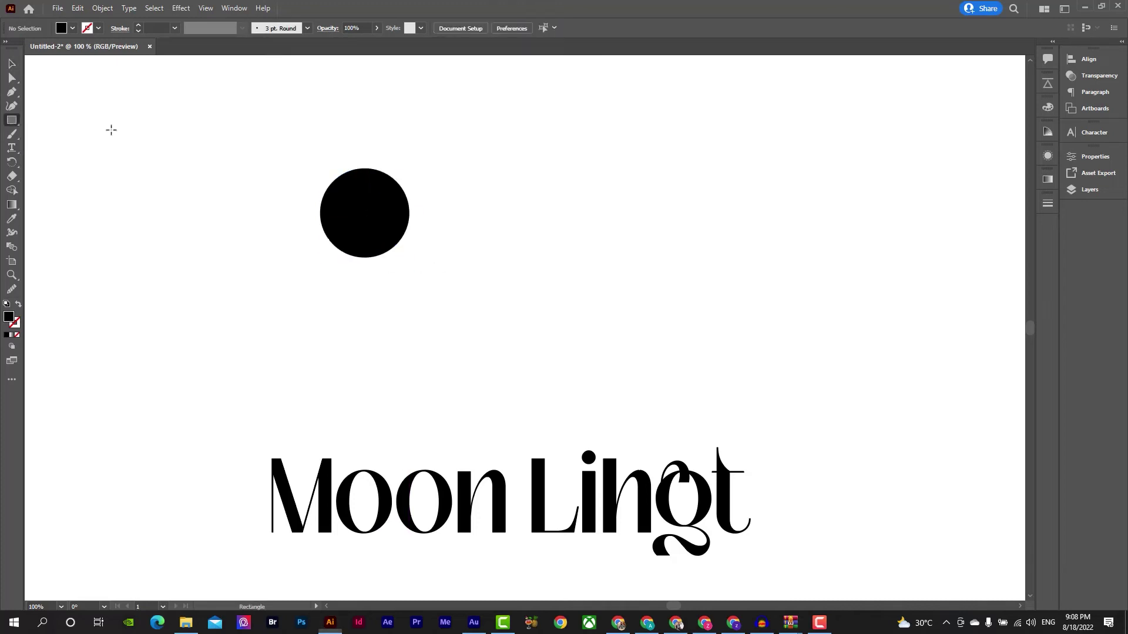
left_click_drag(496, 189, 562, 231)
key("v")
left_click(445, 255)
Try moving the square away from the circle and dragging the selected shapes without grouping, undoing each move
left_click_drag(655, 168, 248, 298)
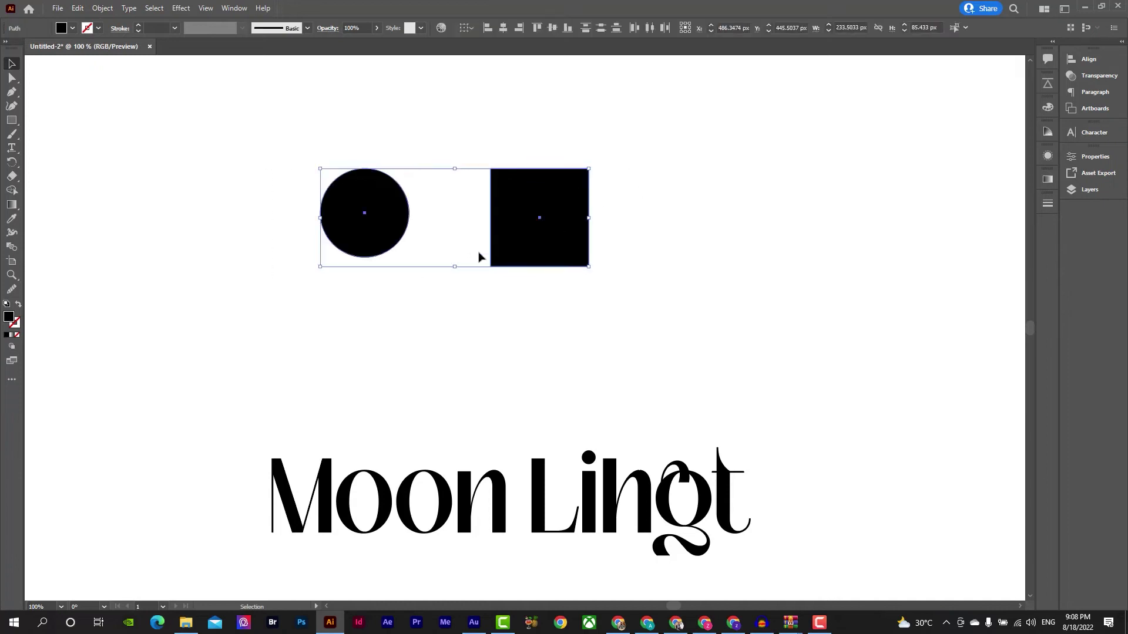
left_click(597, 212)
left_click_drag(639, 139, 473, 266)
left_click(651, 221)
left_click_drag(567, 219, 647, 223)
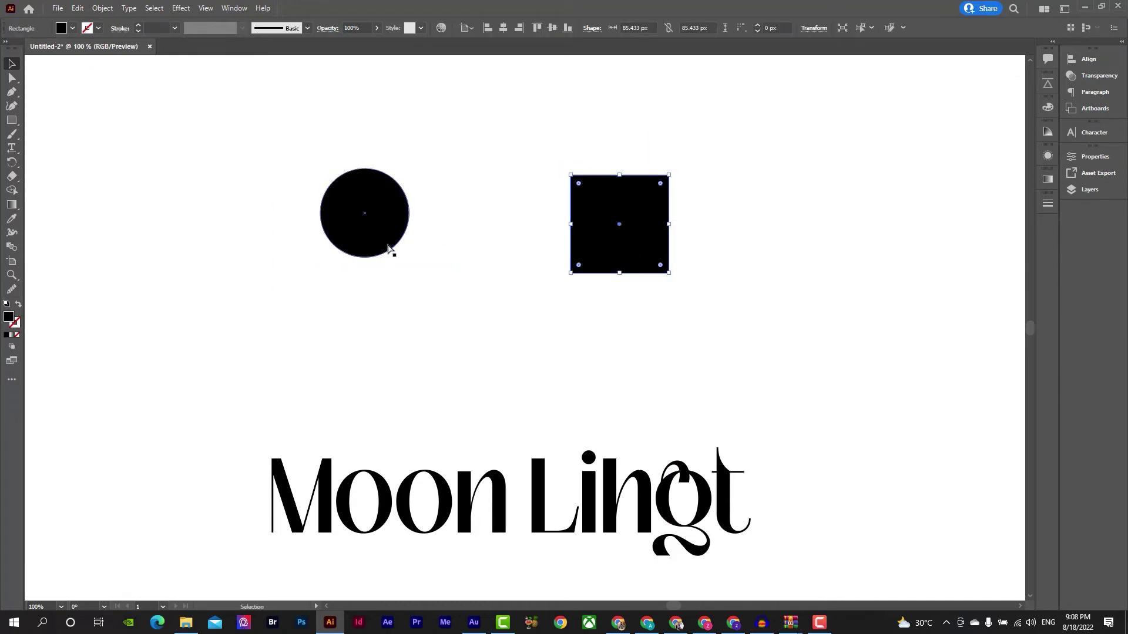
key("ctrl+z")
left_click_drag(694, 150, 282, 332)
left_click_drag(506, 245, 640, 249)
key("ctrl+z")
left_click(532, 289)
Group the circle and the square, and move the group a little to the left
left_click_drag(693, 163, 256, 337)
right_click(500, 238)
left_click(546, 310)
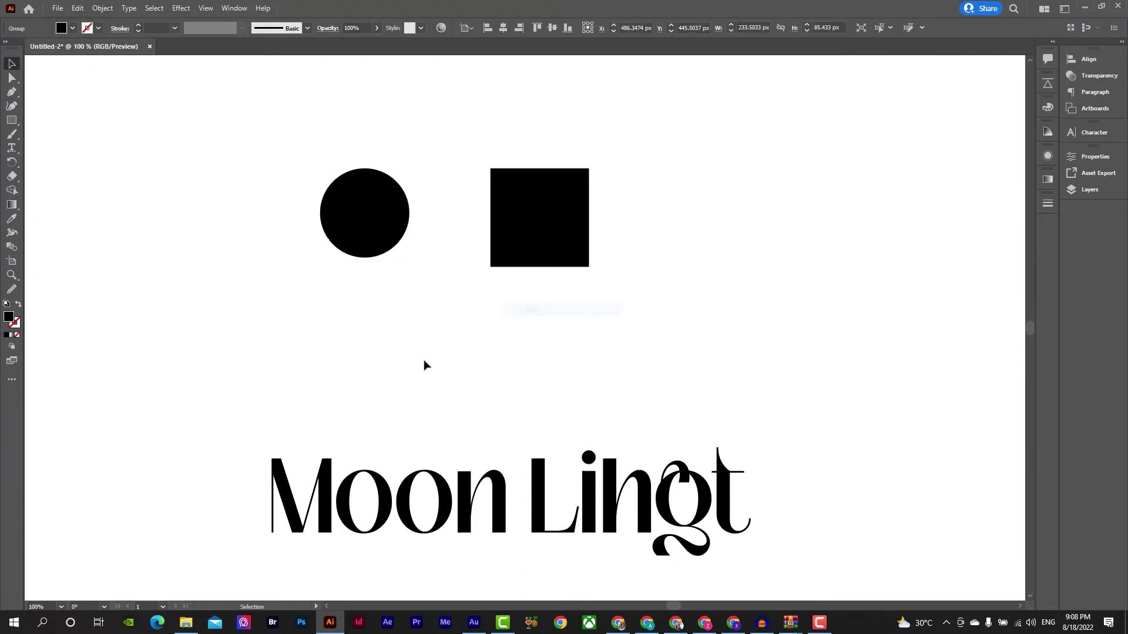
left_click_drag(533, 257, 461, 262)
Fill the circle-and-square group with green and move it further left
left_click(63, 28)
left_click(63, 56)
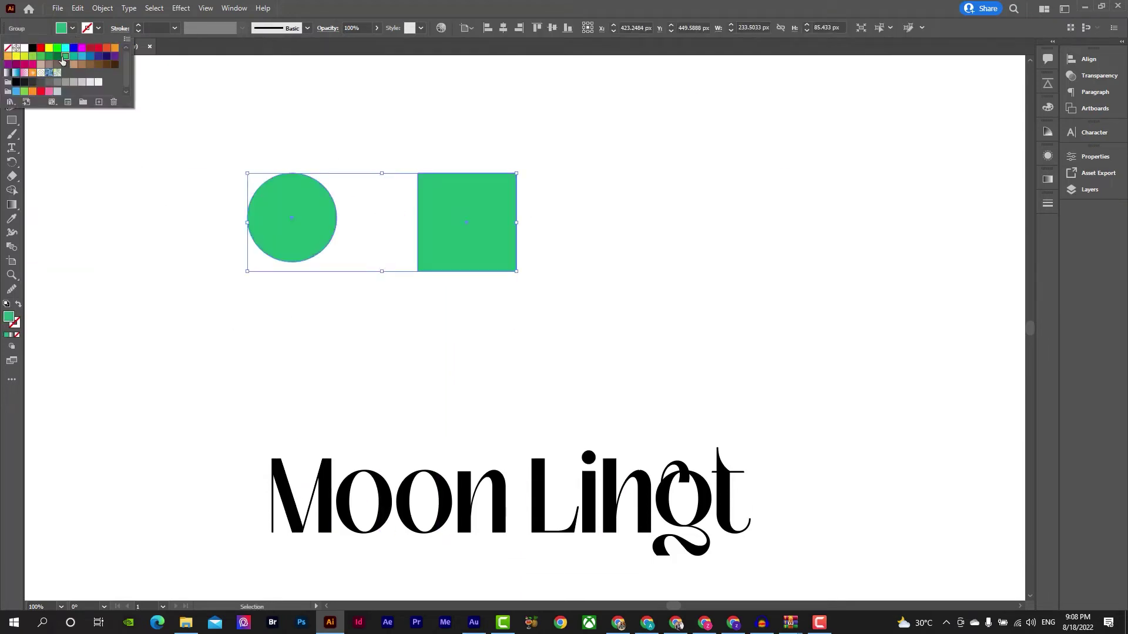
left_click(554, 351)
left_click_drag(496, 232, 362, 206)
Ungroup the green circle and square, and select both shapes
right_click(350, 229)
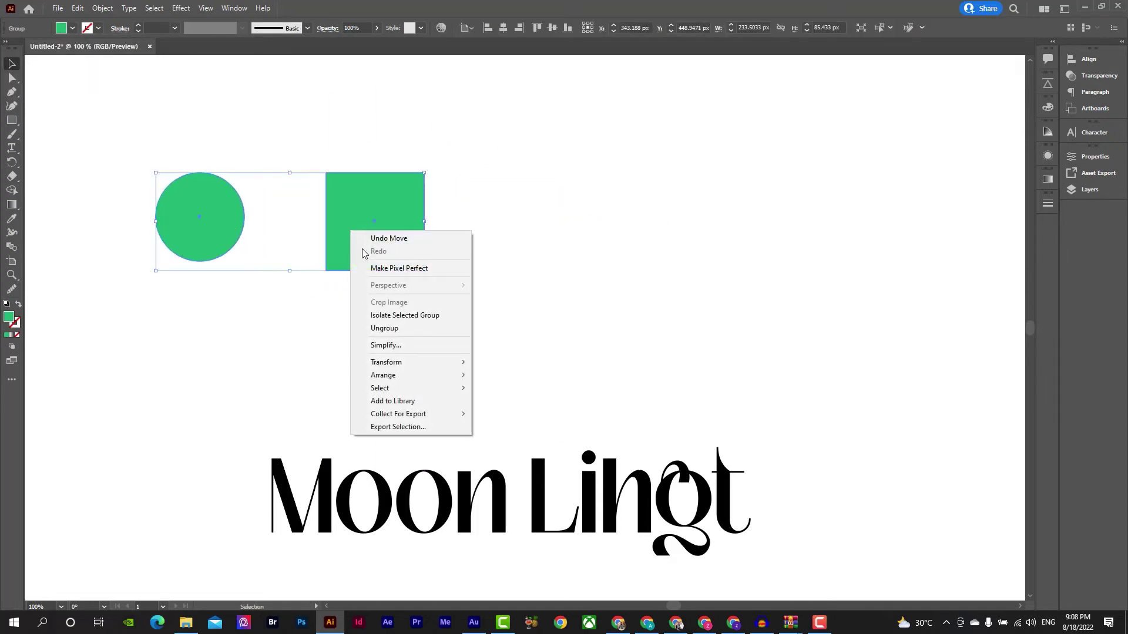
left_click(403, 327)
left_click(442, 327)
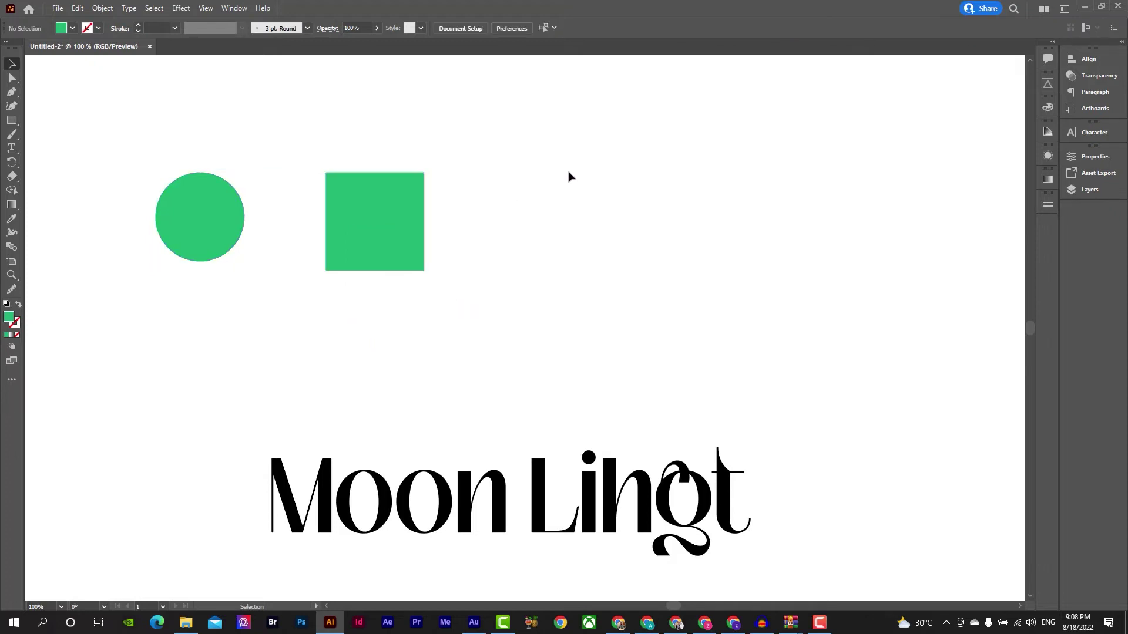
left_click_drag(594, 167, 112, 350)
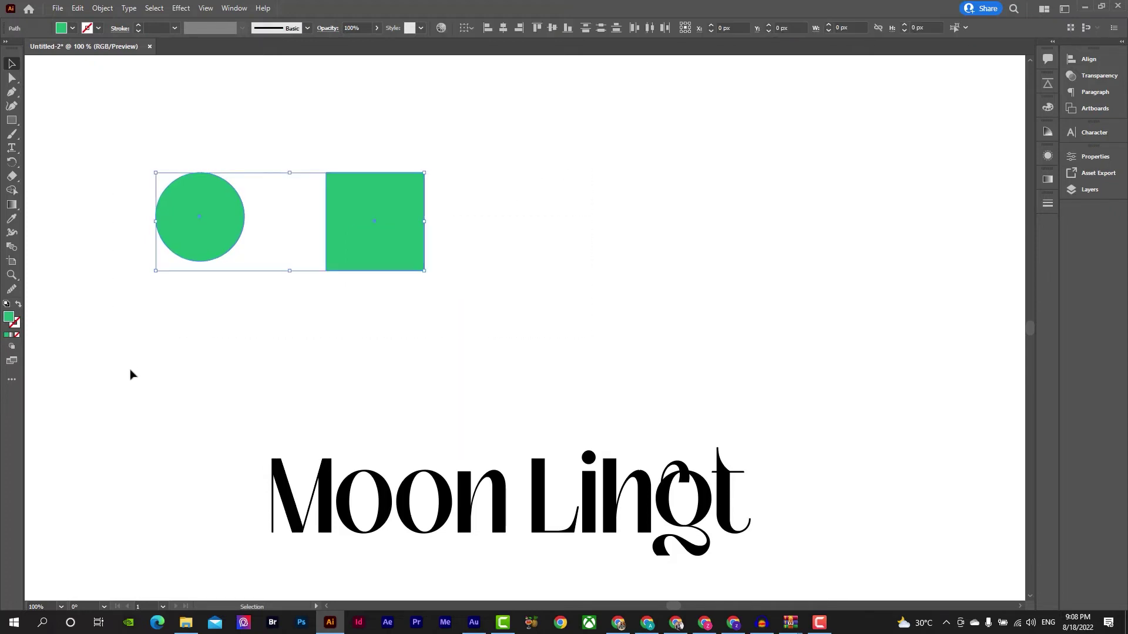
Select the green circle and square together and group them again
right_click(401, 225)
left_click(315, 329)
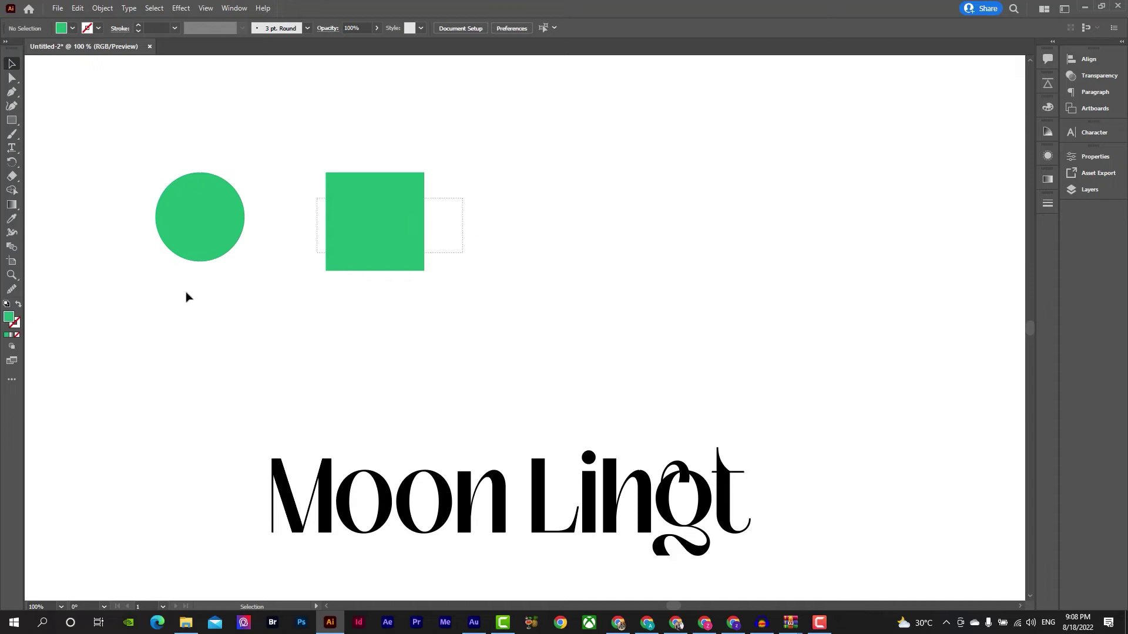
left_click_drag(186, 292, 136, 308)
key("ctrl+g")
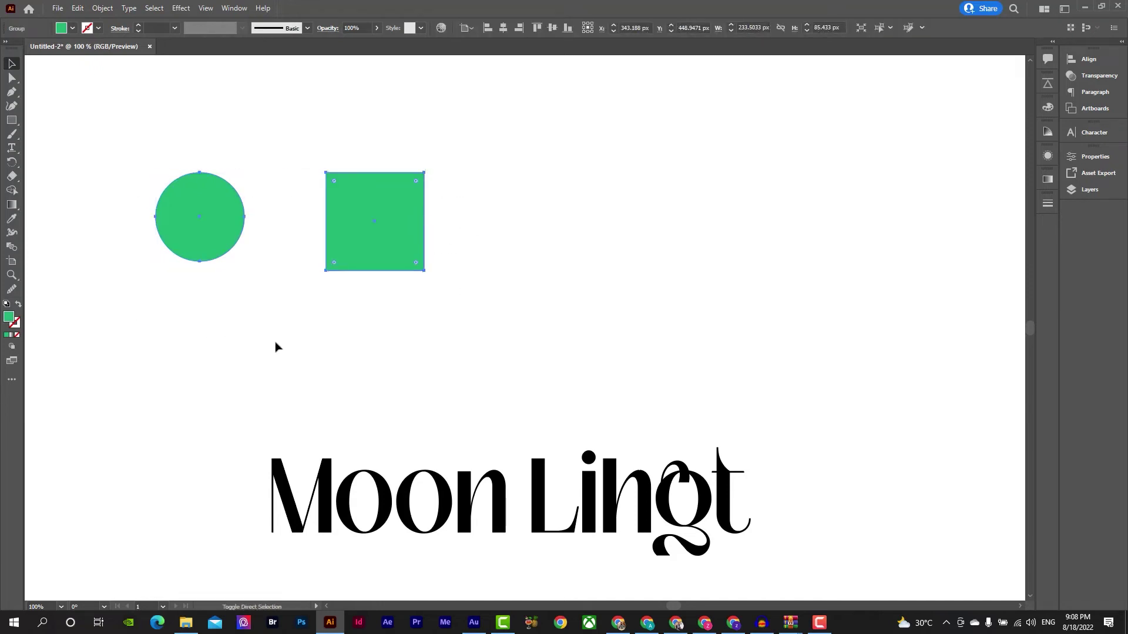
Ungroup the circle and square, try moving the square down and away from the circle, and undo the changes
key("ctrl+shift+g")
left_click(292, 347)
left_click_drag(371, 234, 420, 261)
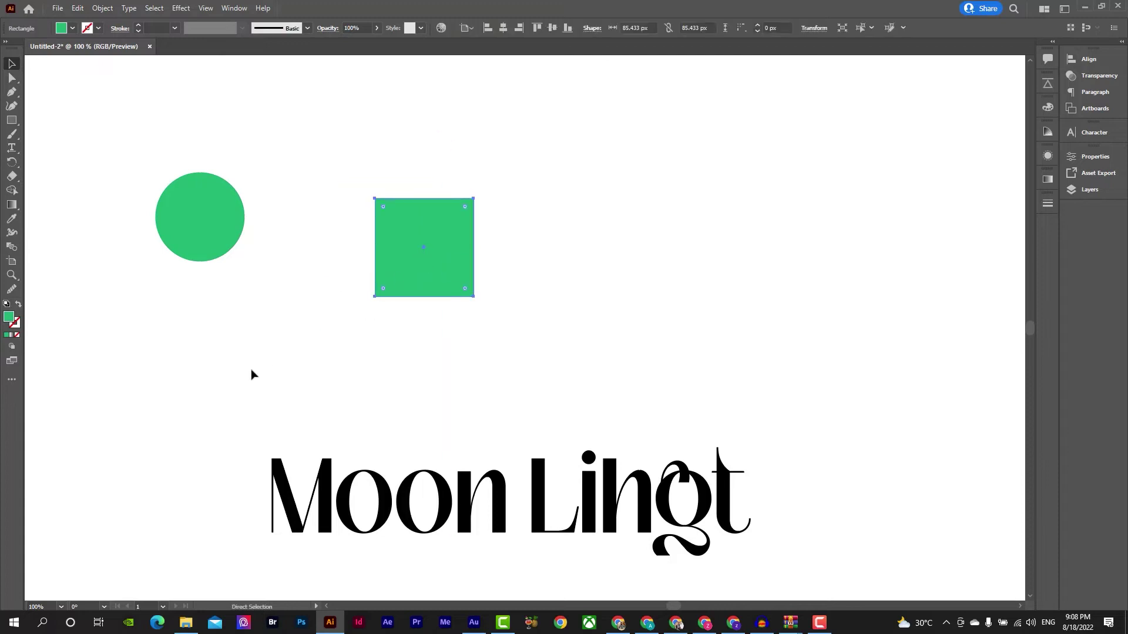
key("ctrl+z")
key("ctrl+z")
left_click(348, 331)
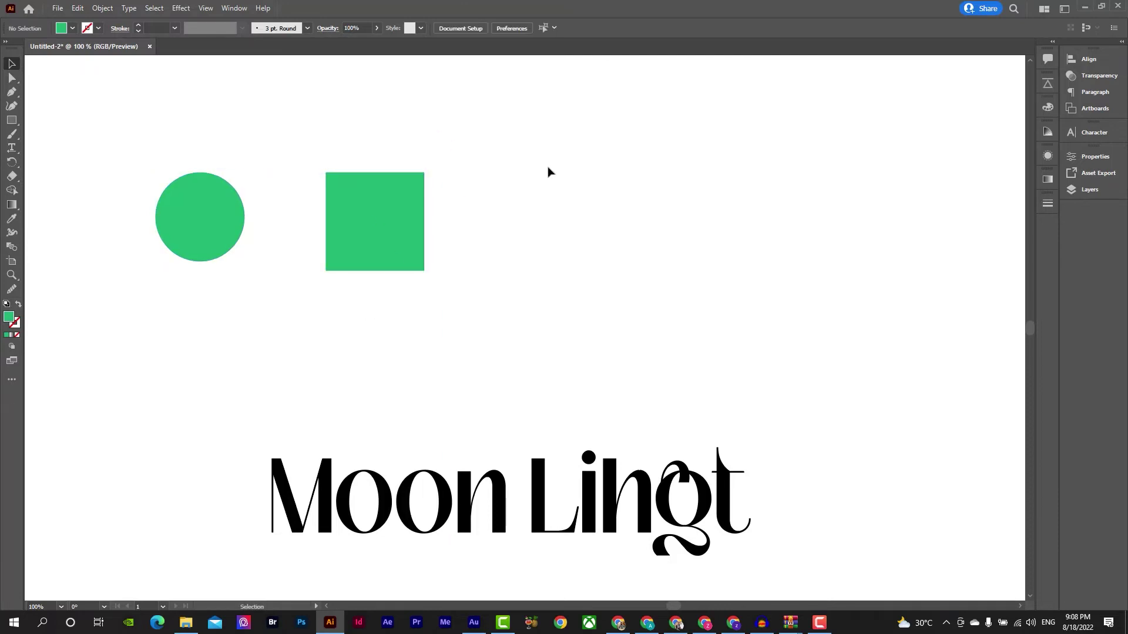
Delete the green circle and square, and move the "Moon Lihgt" text up toward the middle of the canvas
left_click_drag(546, 171, 151, 327)
key("Delete")
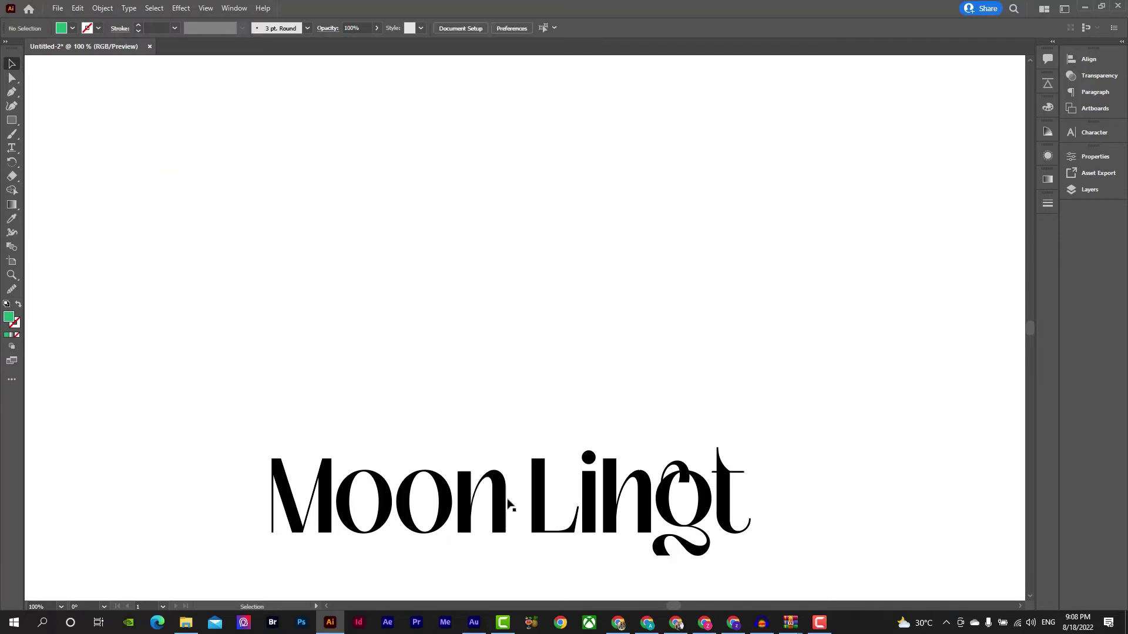
left_click_drag(544, 503, 562, 350)
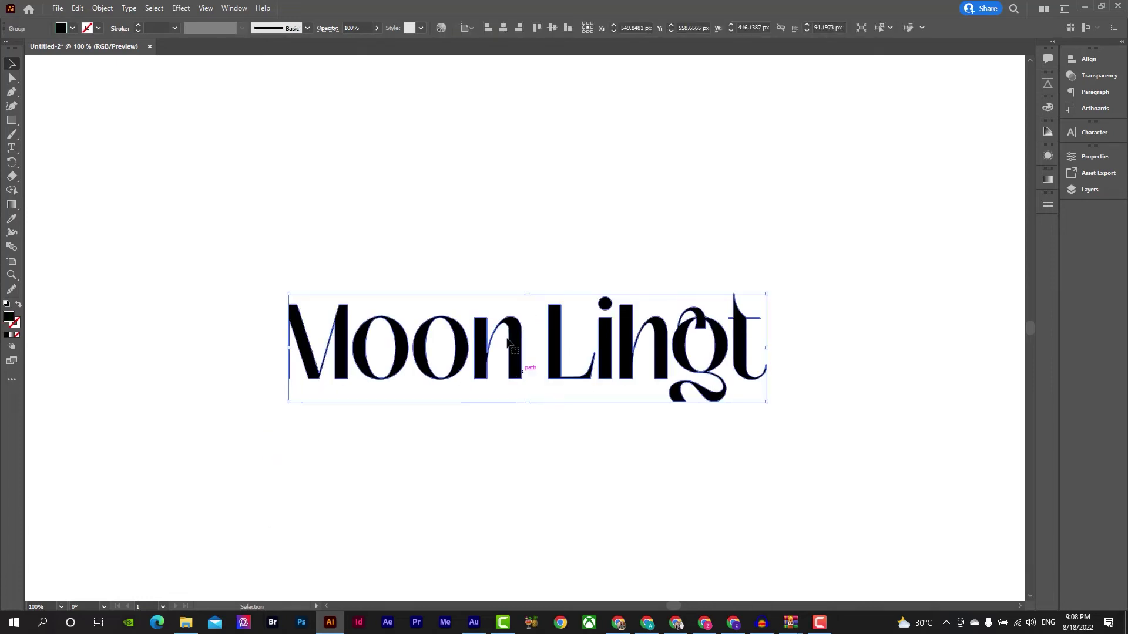
Ungroup the outlined "Moon Lihgt" text and select several letters individually, finishing with nothing selected
right_click(552, 345)
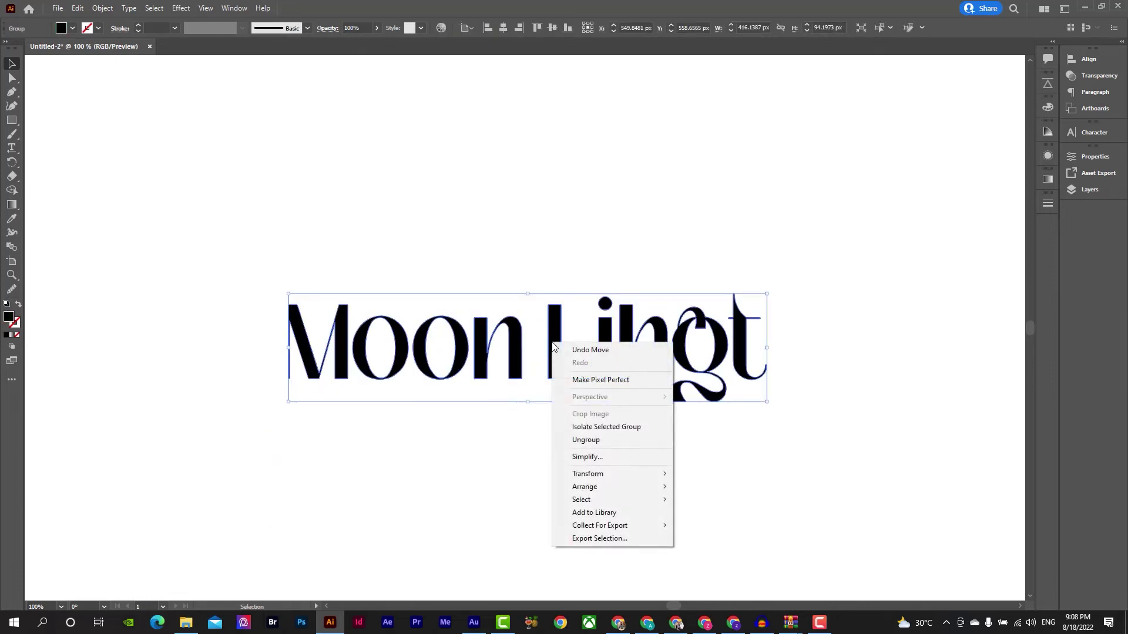
left_click(605, 438)
left_click(560, 374)
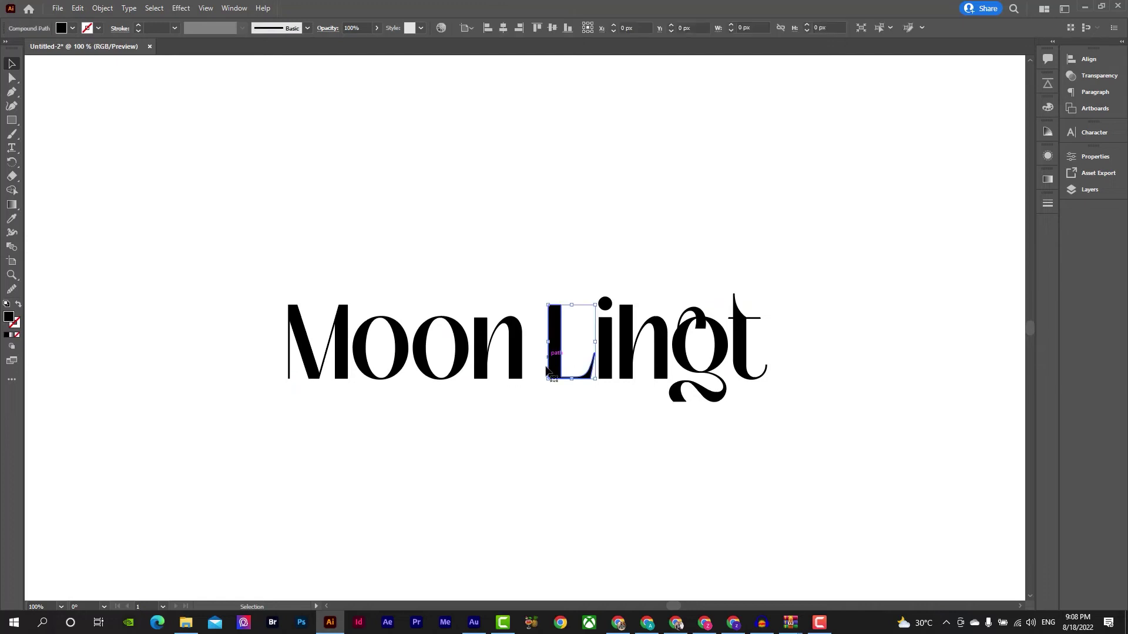
left_click(421, 373)
left_click(365, 370)
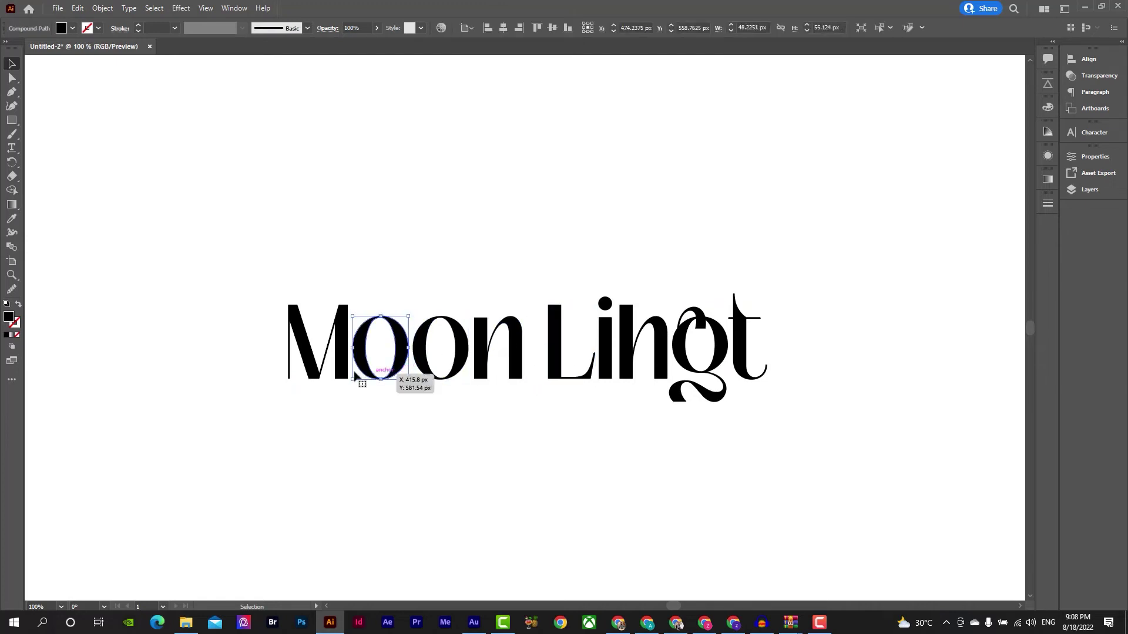
left_click(348, 364)
left_click(396, 363)
left_click(421, 360)
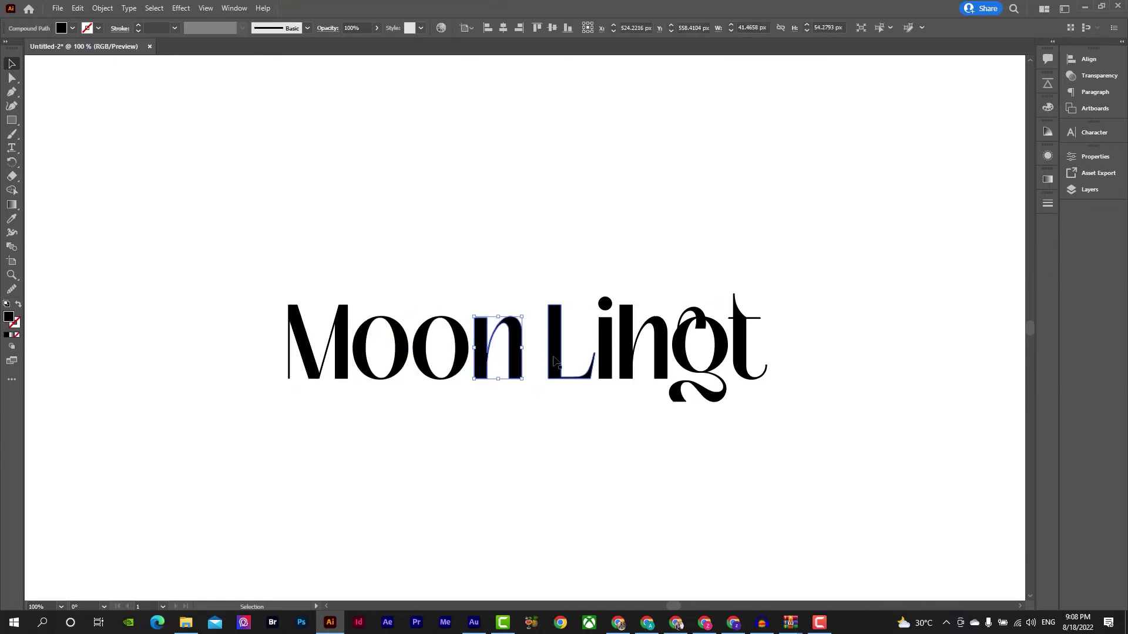
left_click(587, 371)
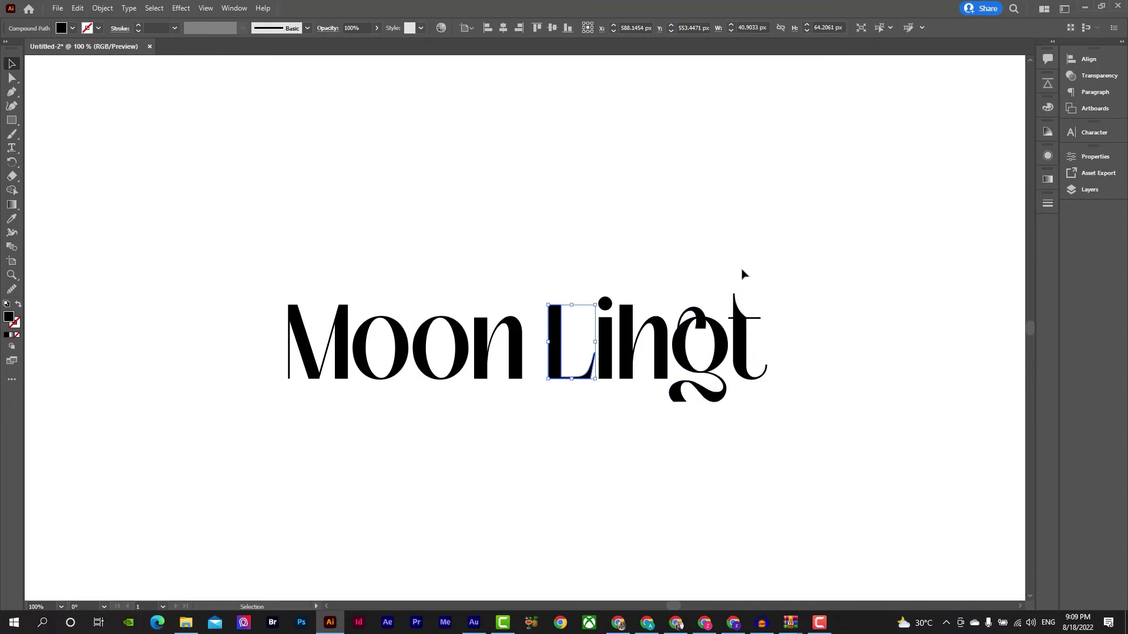
left_click(668, 247)
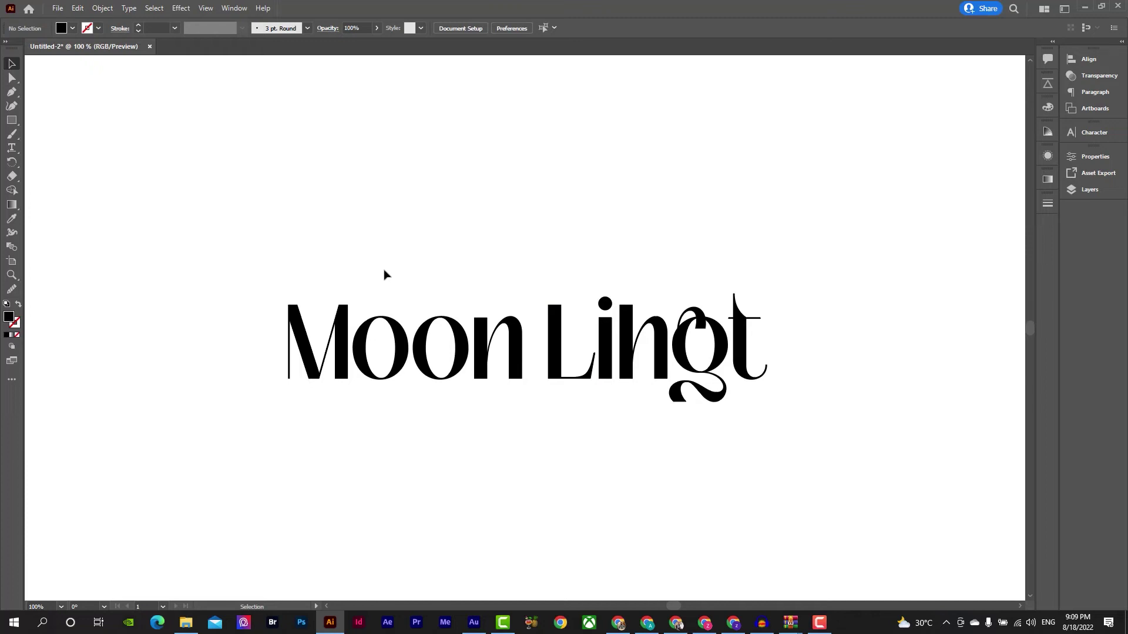
Use Direct Selection to pull the raised tip of the L to the foot of the i, joining the two letters
key("z")
left_click_drag(579, 376, 707, 426)
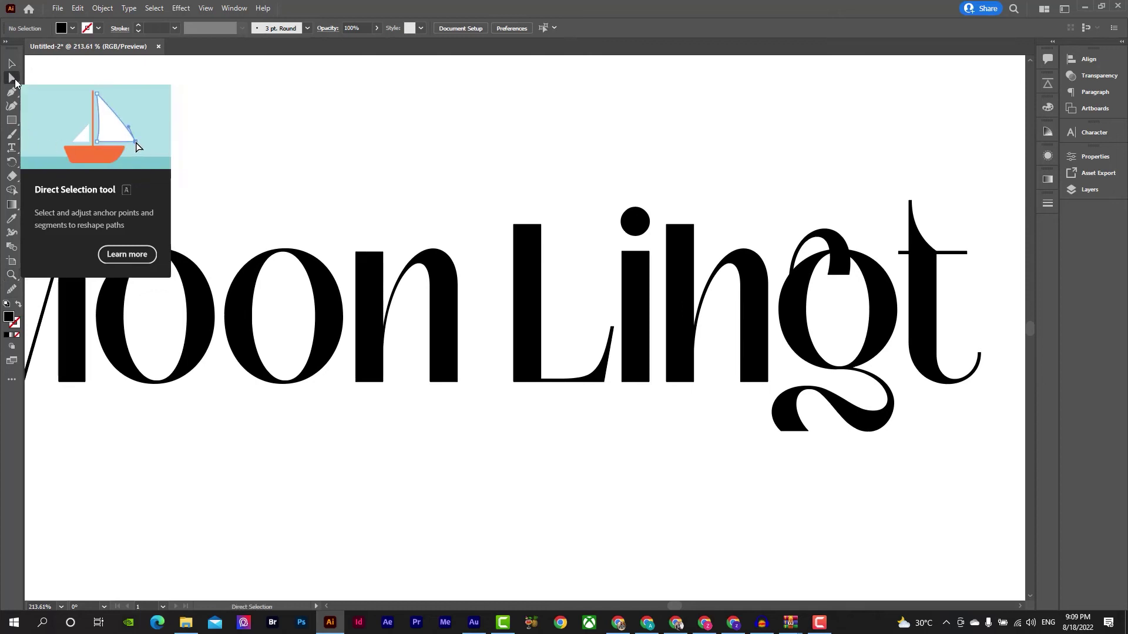
left_click(13, 78)
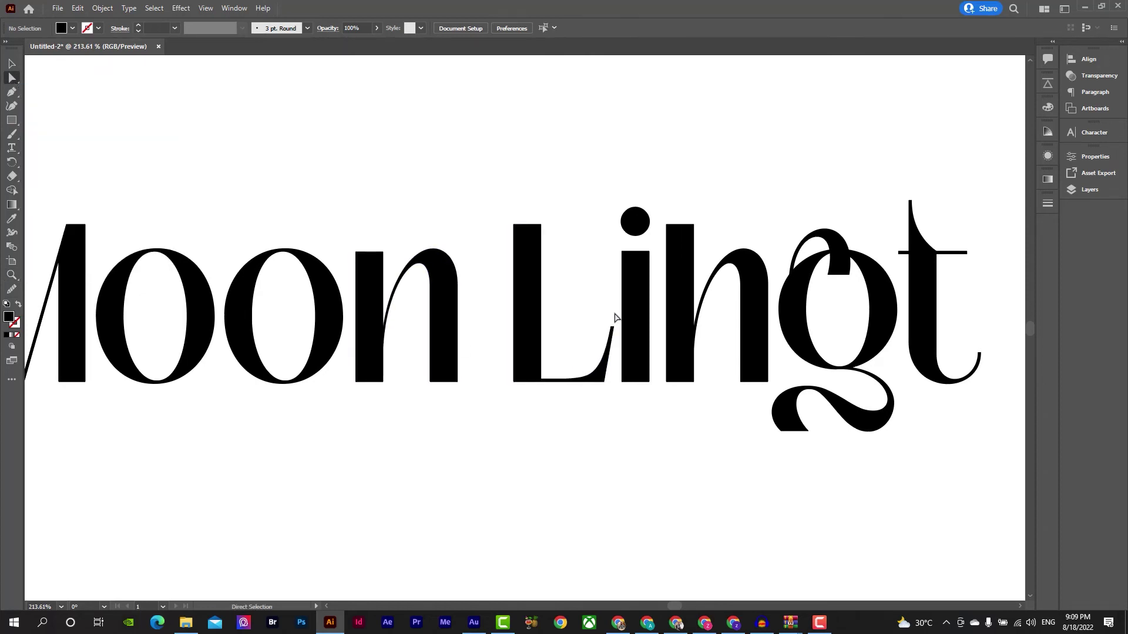
left_click_drag(617, 318, 635, 385)
left_click_drag(640, 383, 642, 382)
left_click(604, 452)
left_click_drag(530, 501, 665, 496)
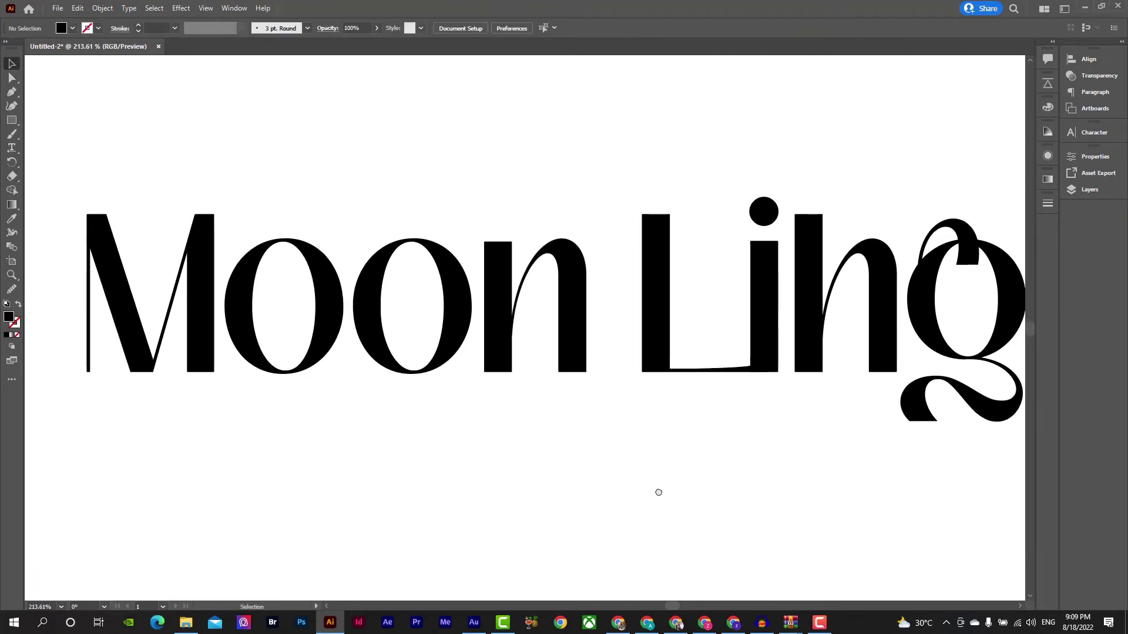
Try reshaping the lower right corner of the n in "Moon" with Direct Selection, and undo the edit
key("ctrl+0")
key("z")
left_click_drag(553, 390, 643, 411)
left_click_drag(583, 374, 660, 417)
left_click_drag(543, 391, 586, 458)
key("v")
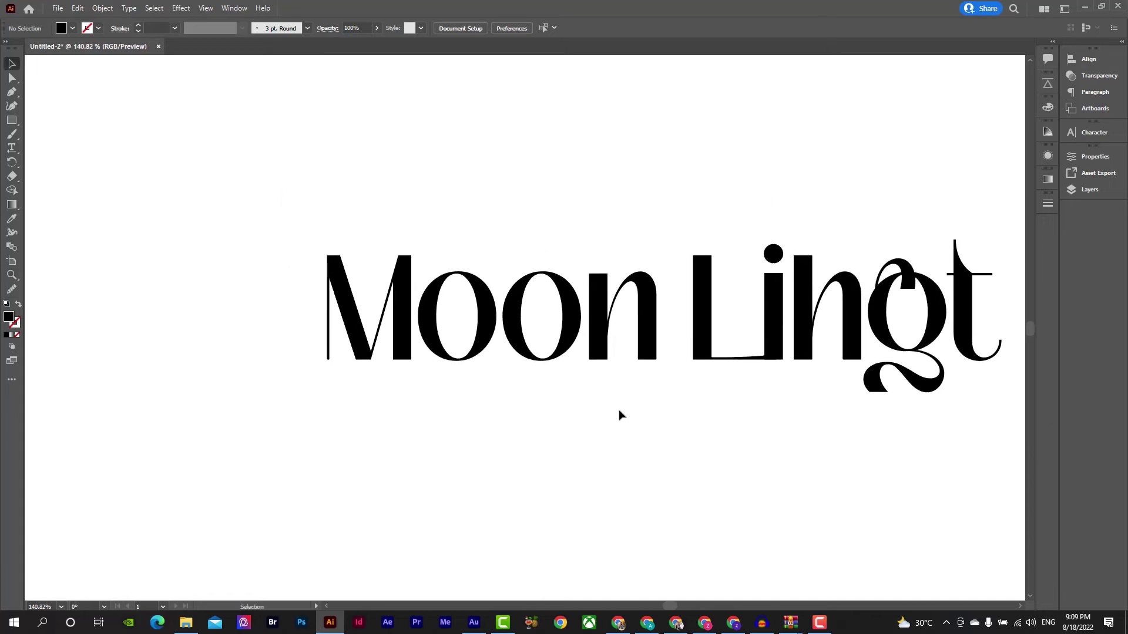
key("a")
left_click_drag(670, 372, 657, 339)
key("v")
left_click(574, 491)
key("ctrl+z")
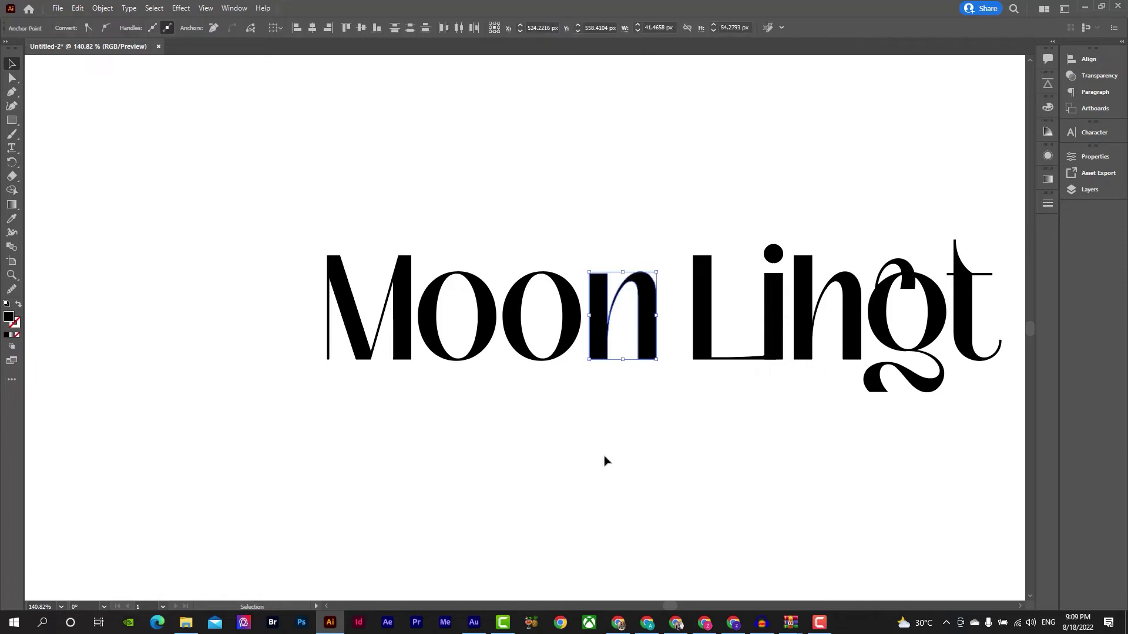
left_click(605, 460)
Select all the "Moon Lihgt" letters and delete them to clear the canvas
left_click_drag(617, 447, 441, 428)
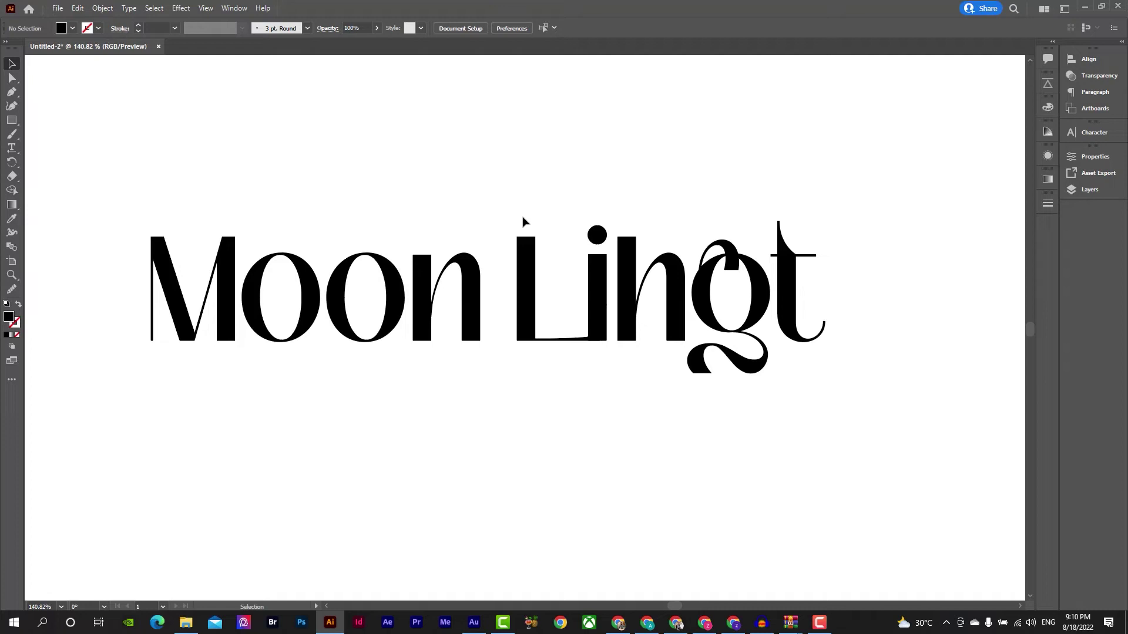
left_click_drag(878, 182, 149, 397)
key("Delete")
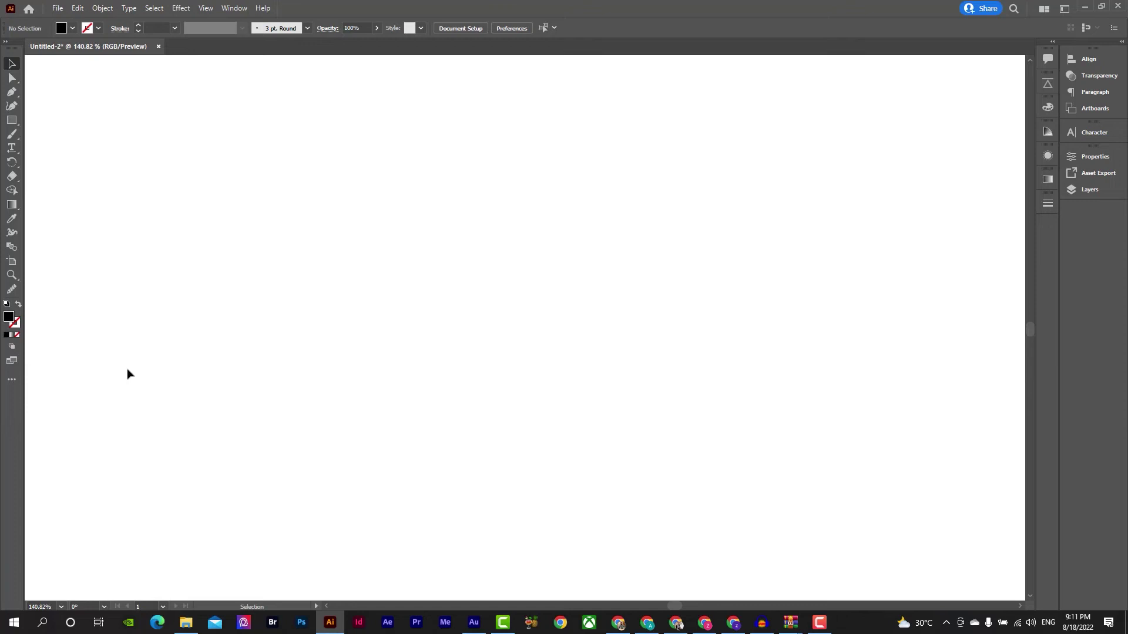
Draw a closed black rectangle about 172 by 86 px with straight Pen tool segments
left_click(10, 94)
mouse_move(443, 213)
left_mouse_down()
mouse_move(473, 234)
mouse_move(447, 213)
left_mouse_up()
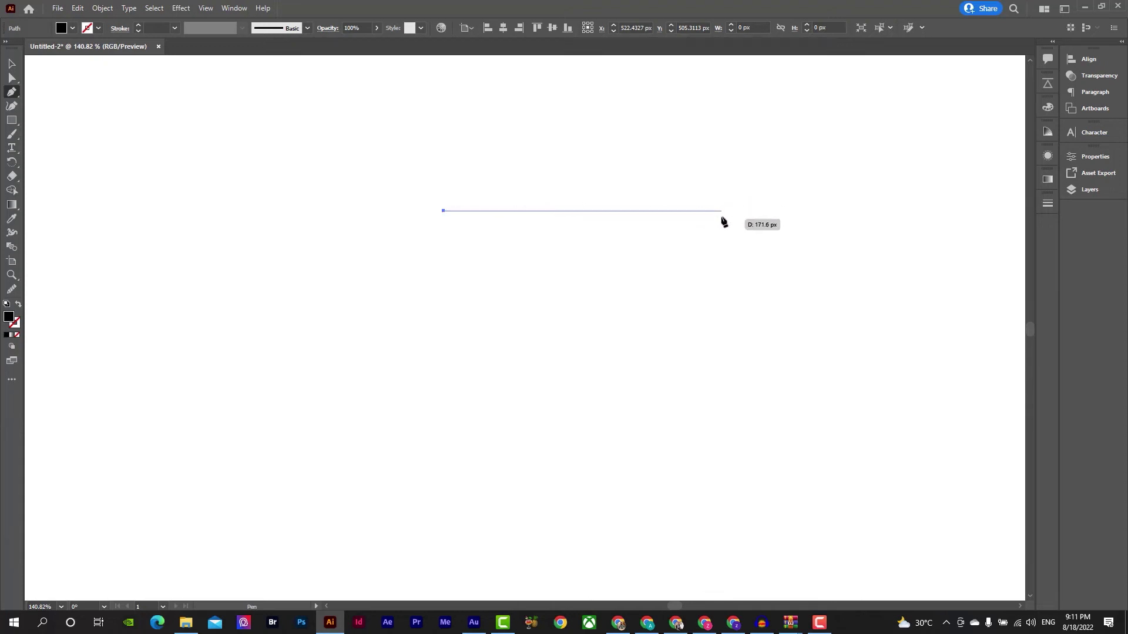
left_click_drag(722, 211, 723, 212)
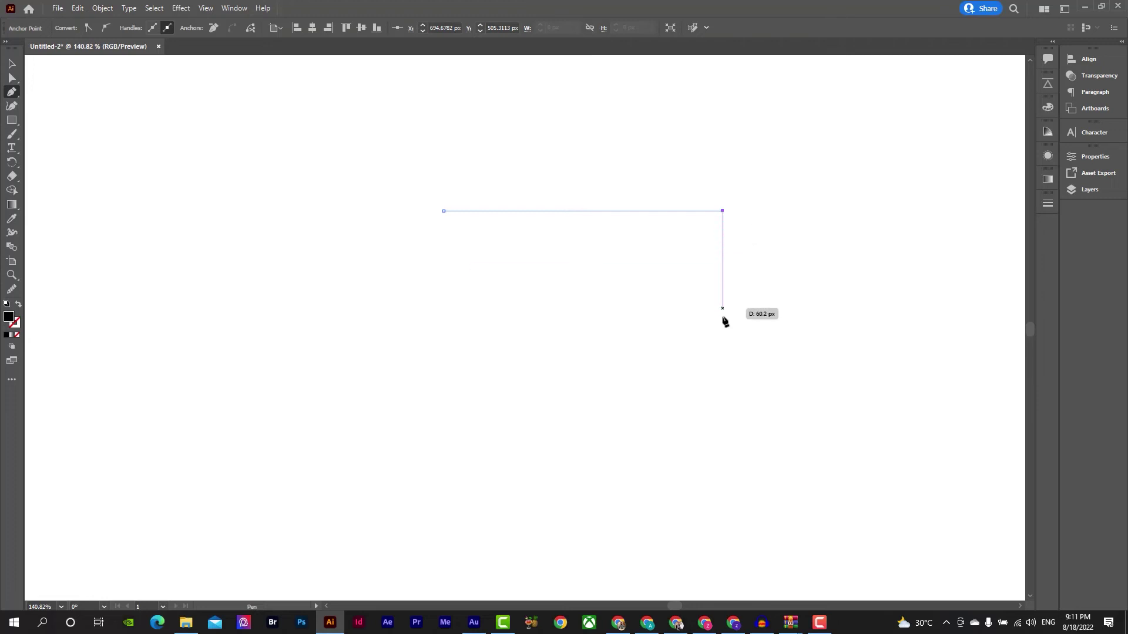
left_click(722, 351)
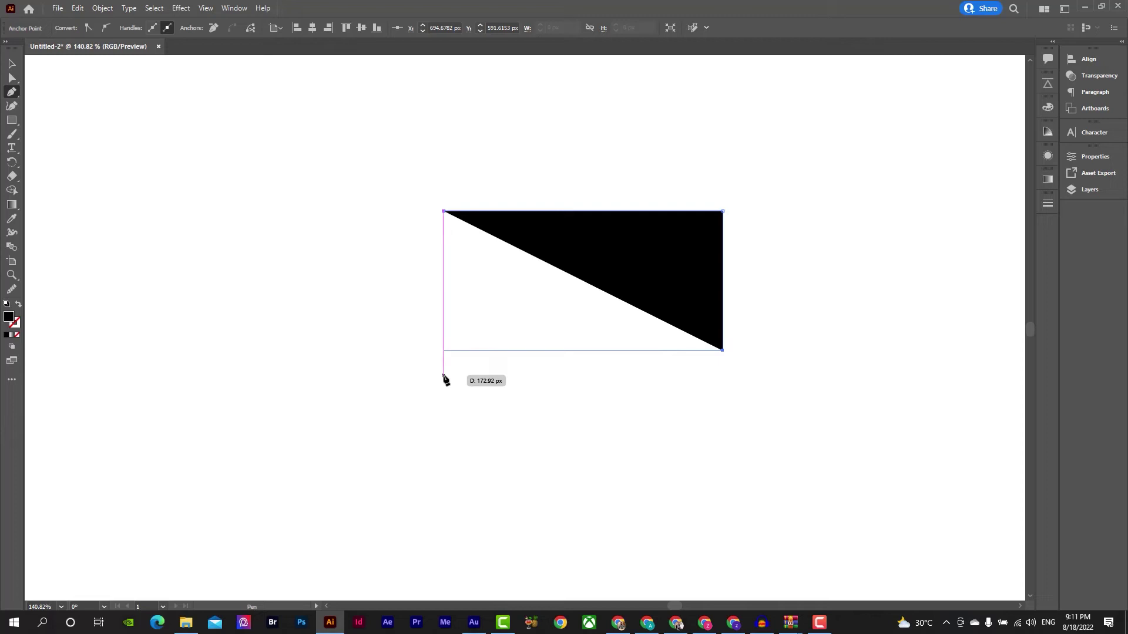
left_click(444, 379)
left_click(444, 211)
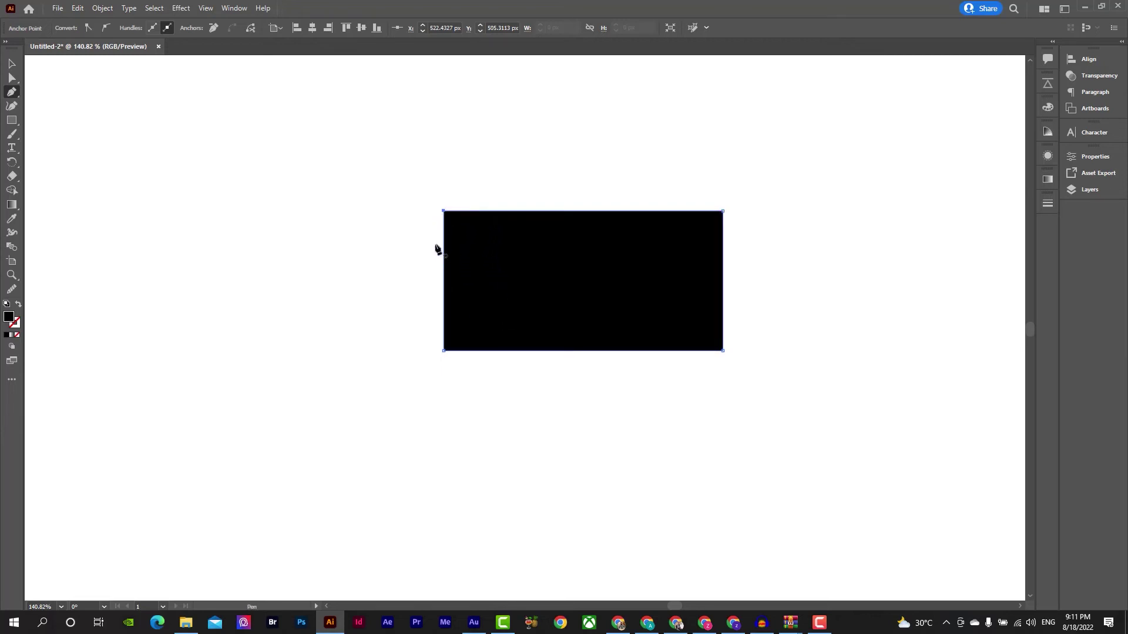
key("v")
Check the Smart Guides setting, and move the black rectangle up to free space below it
left_click(205, 8)
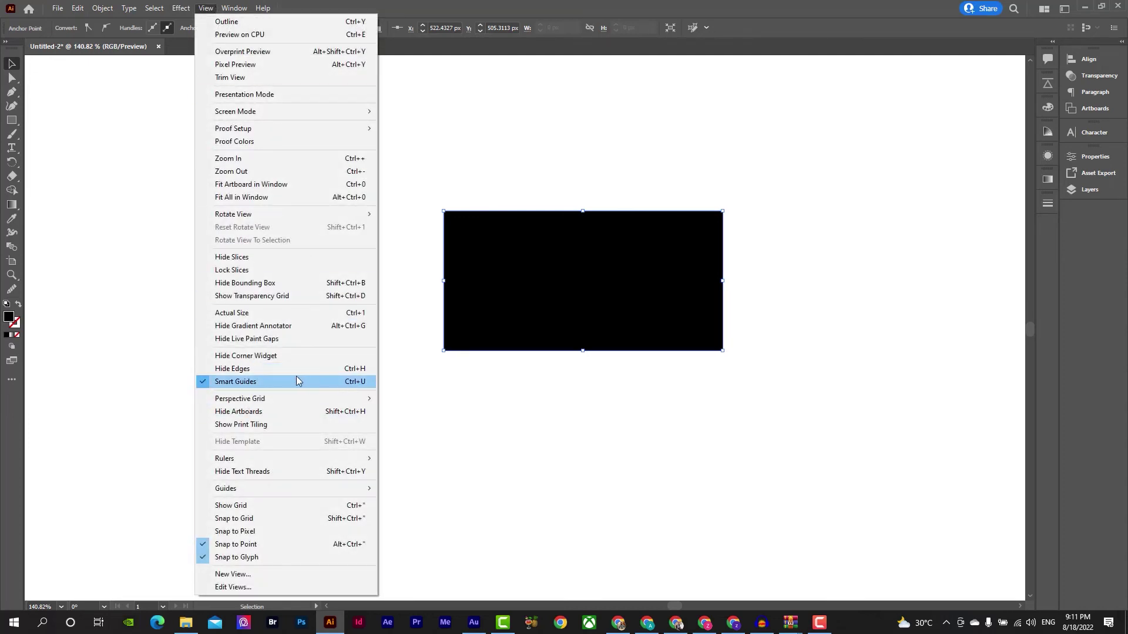
left_click(542, 400)
left_click(588, 293)
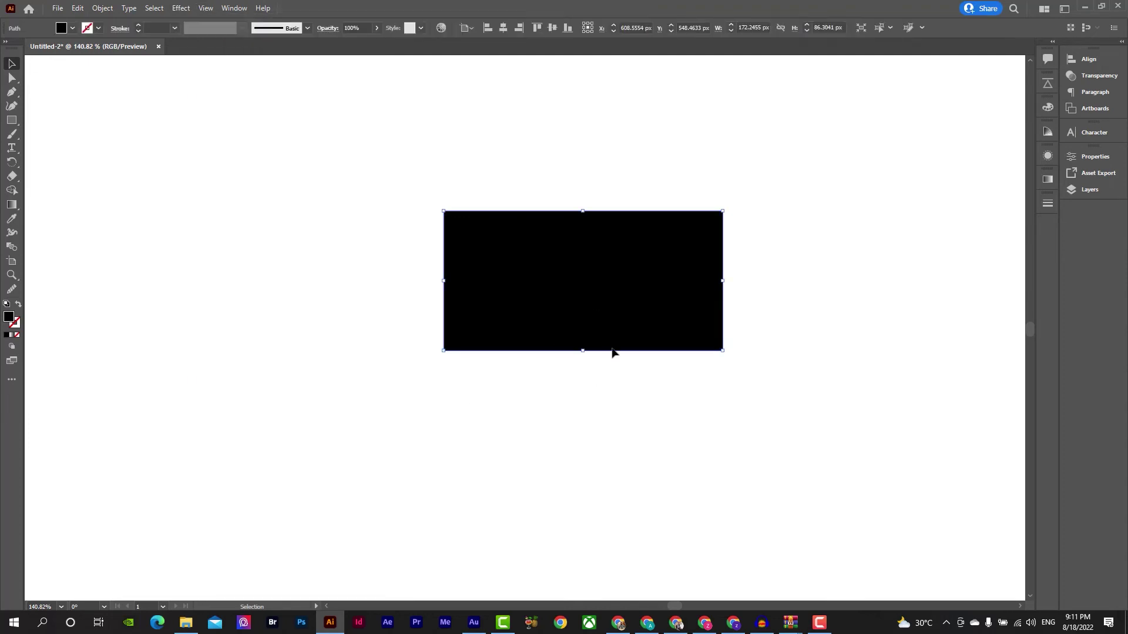
left_click_drag(605, 282, 607, 207)
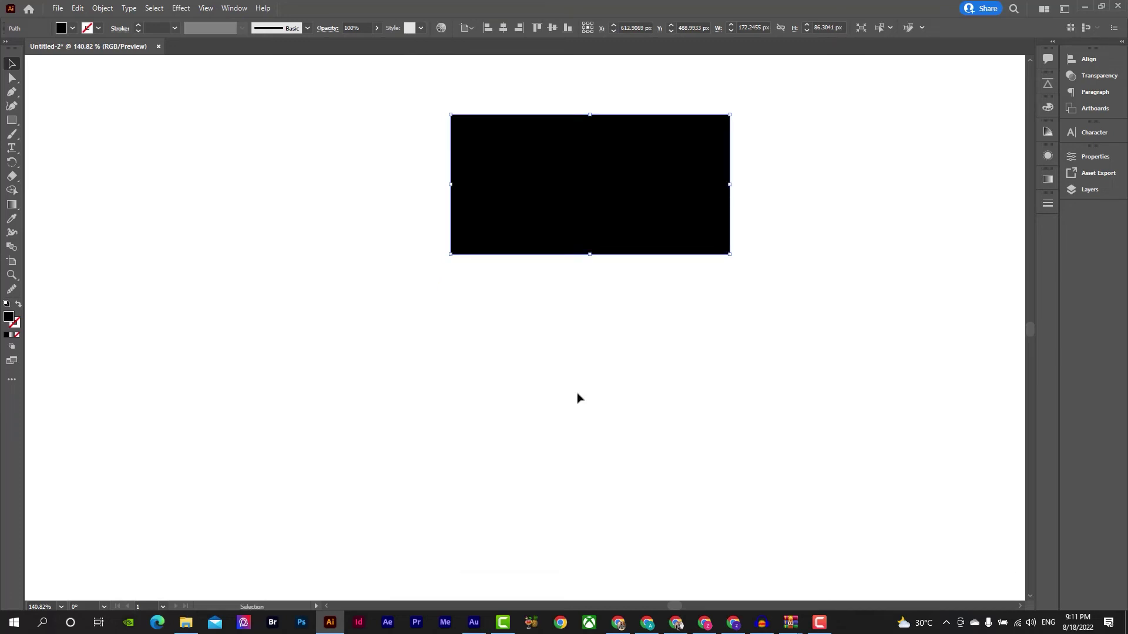
Draw an open S-shaped wave about 290 by 41 px below the rectangle with the Pen tool, using a black stroke and no fill
key("p")
left_click(280, 444)
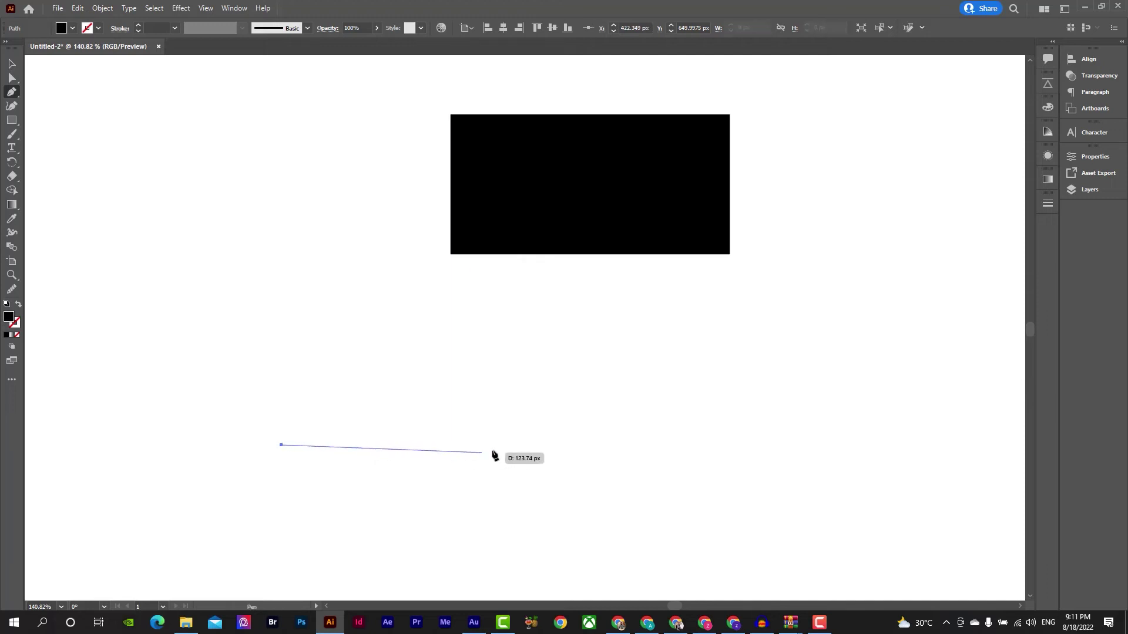
left_click(513, 445)
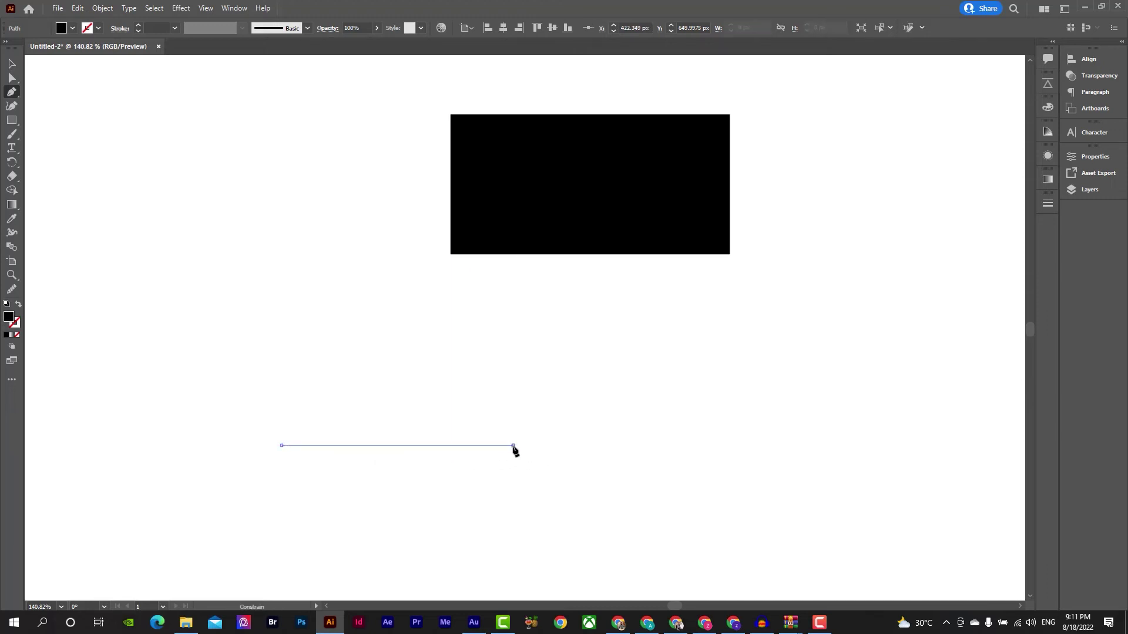
left_click_drag(514, 446, 660, 528)
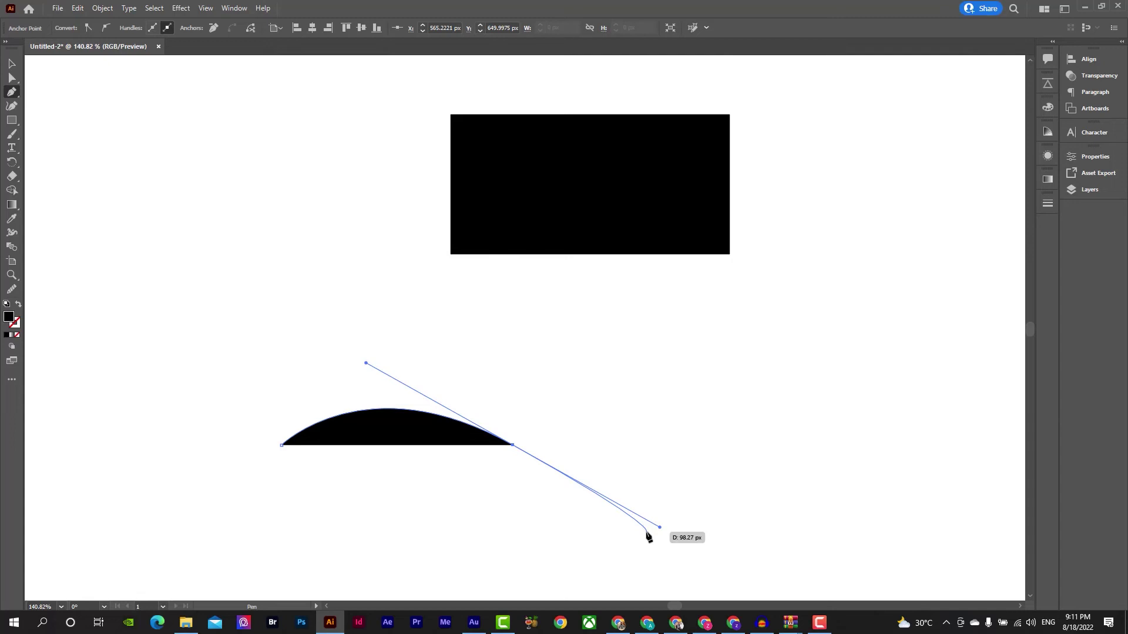
key("shift+x")
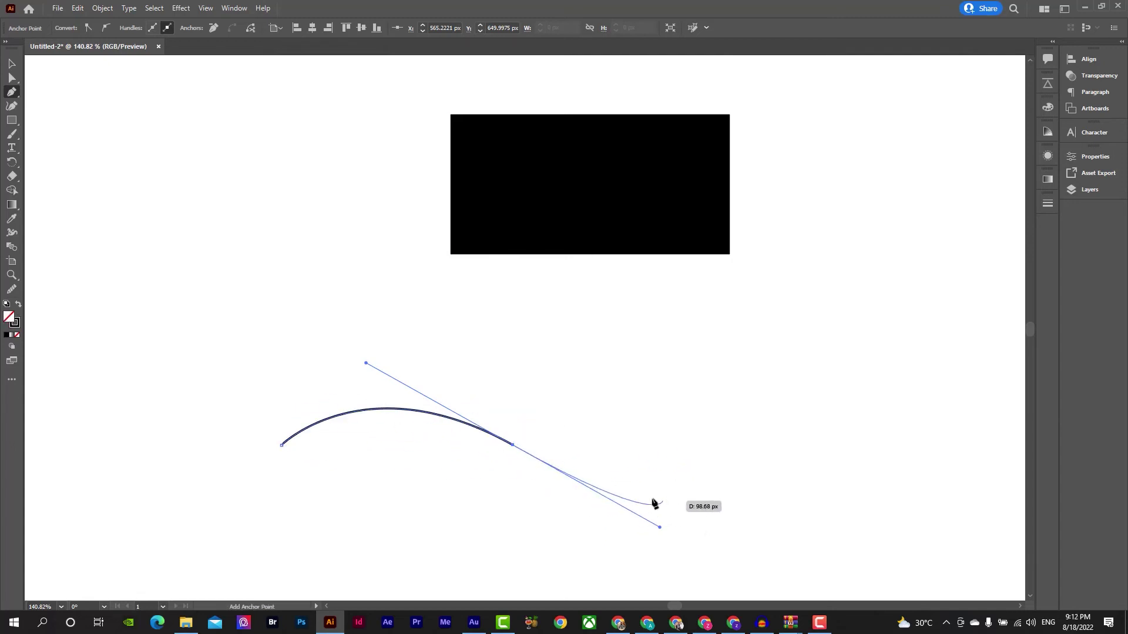
left_click(751, 418)
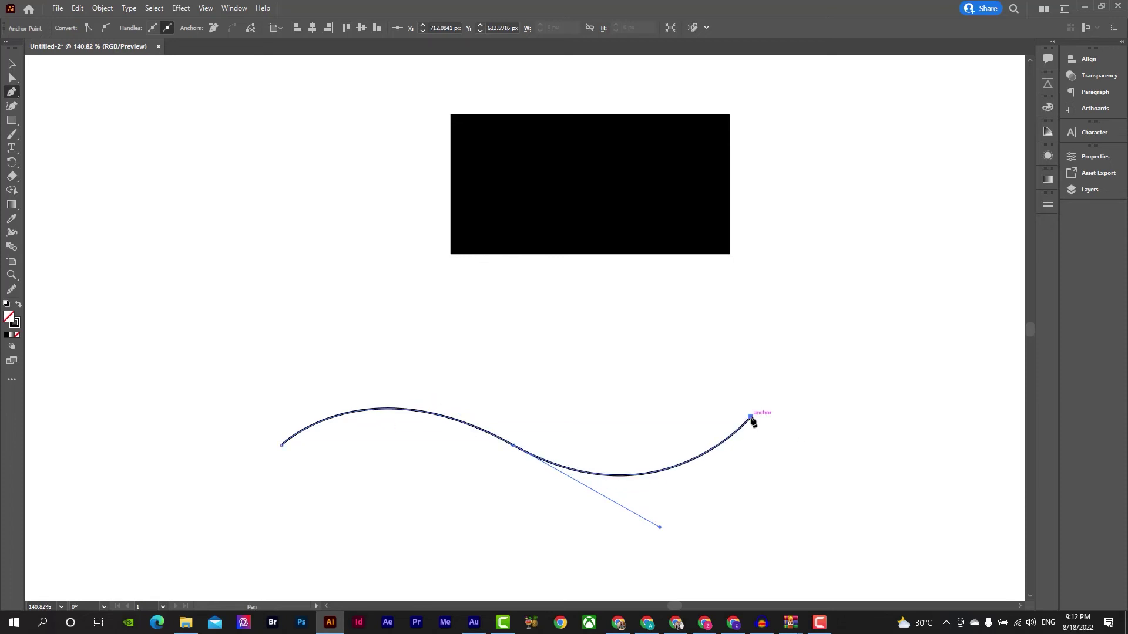
key("v")
left_click(525, 377)
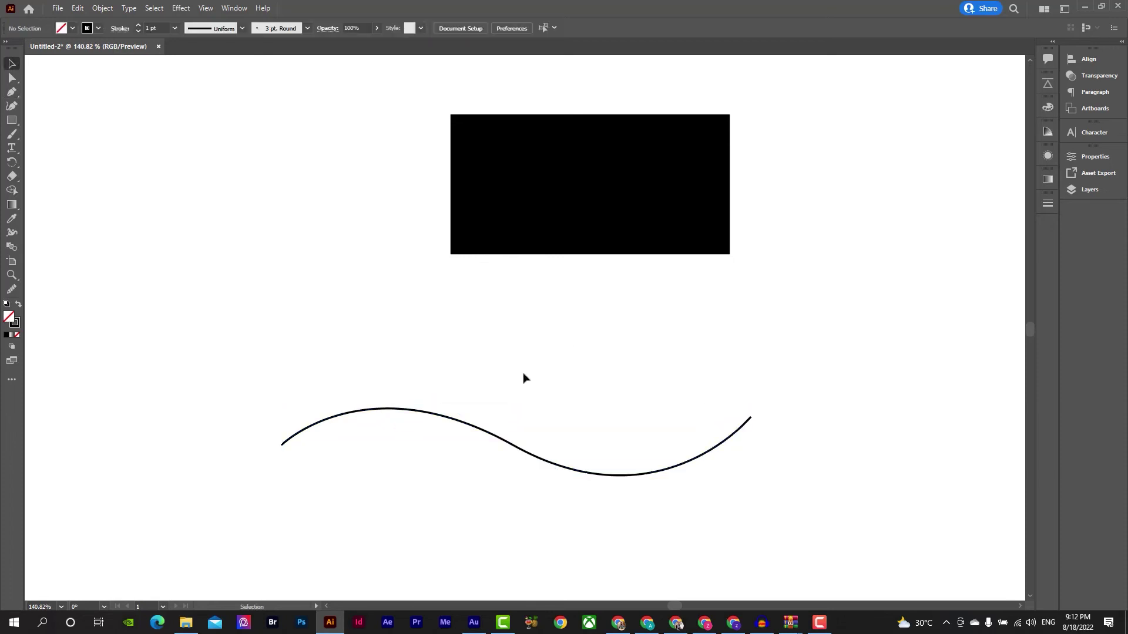
Swap the wave path's fill and stroke to give it a black fill without a stroke, and reselect the path
left_click_drag(572, 379, 489, 468)
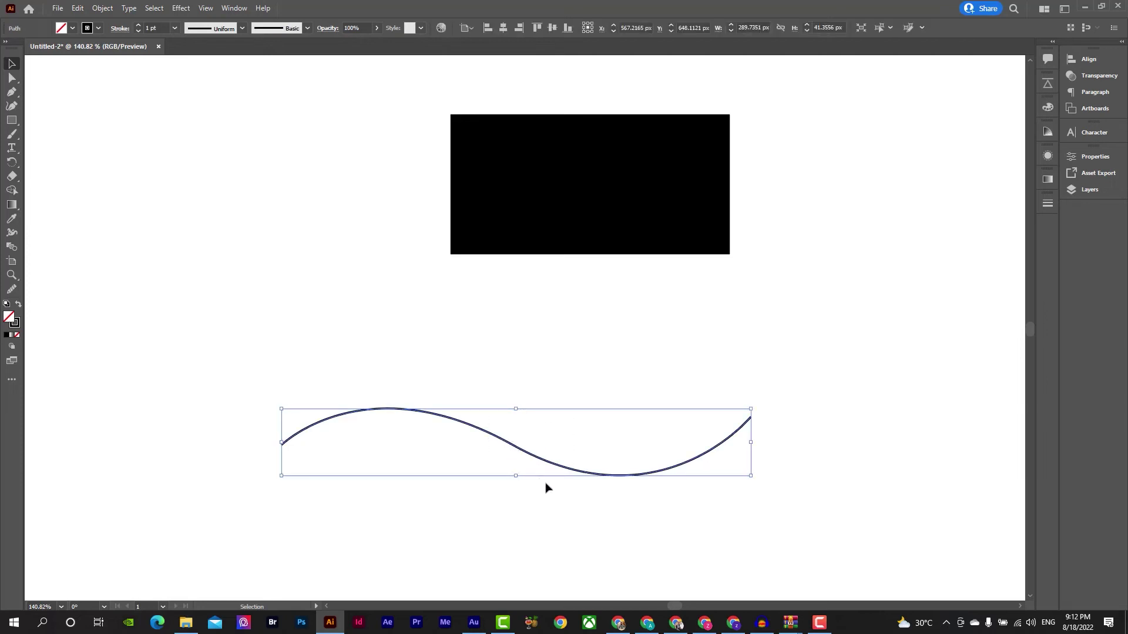
key("shift+x")
left_click(534, 537)
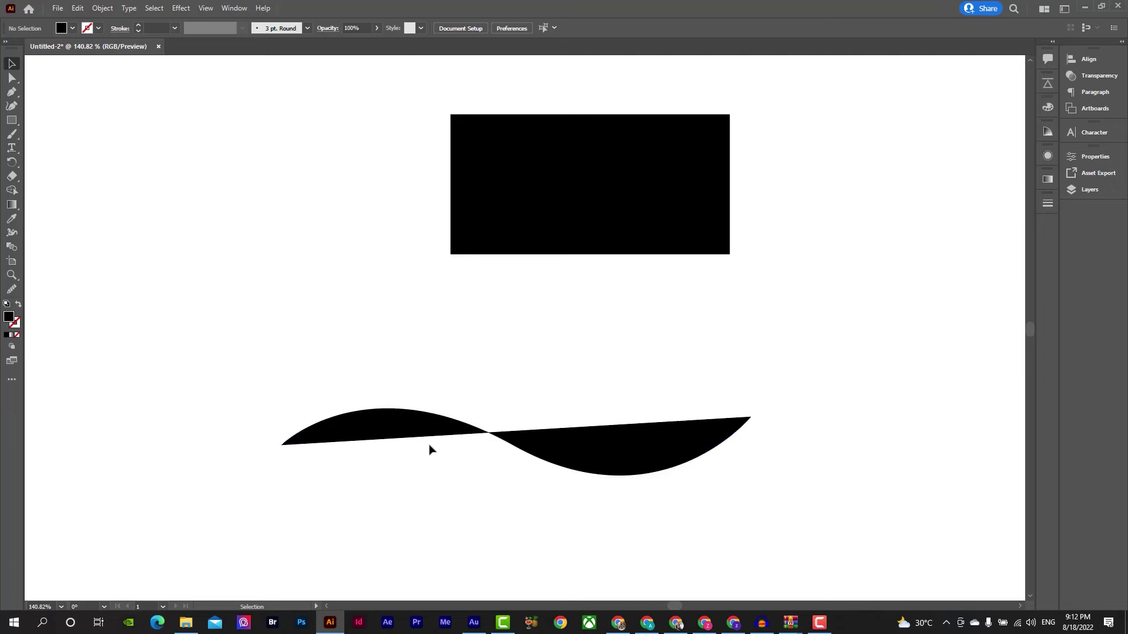
key("shift+x")
left_click(481, 449)
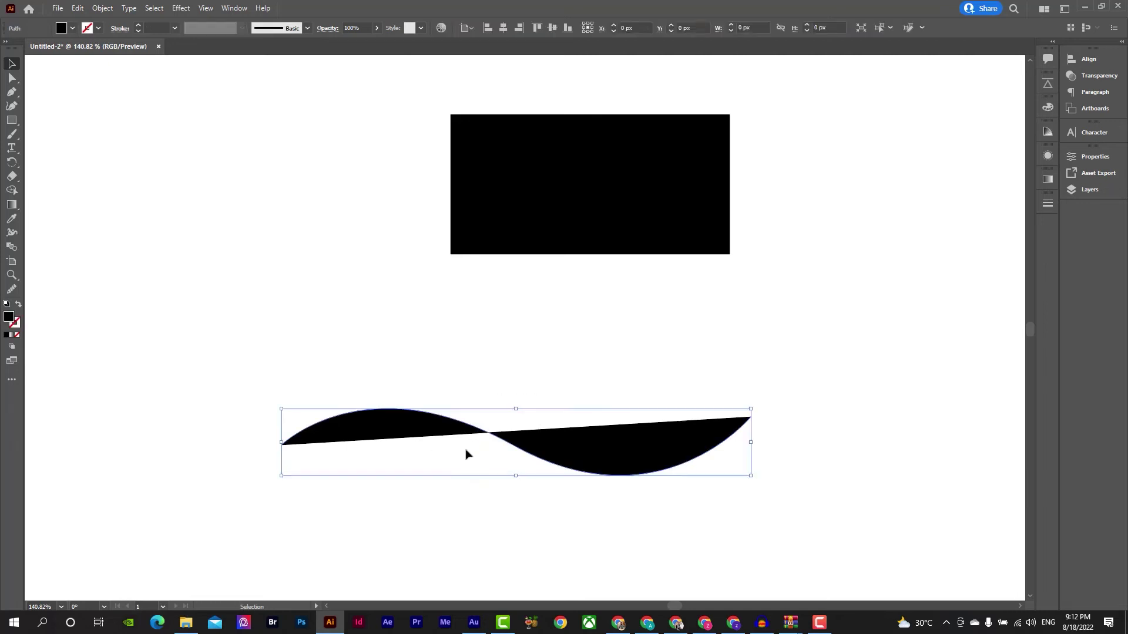
Swap the wave's fill and stroke back to a black stroke without fill, and move it up closer to the rectangle
key("shift+x")
left_click(580, 435)
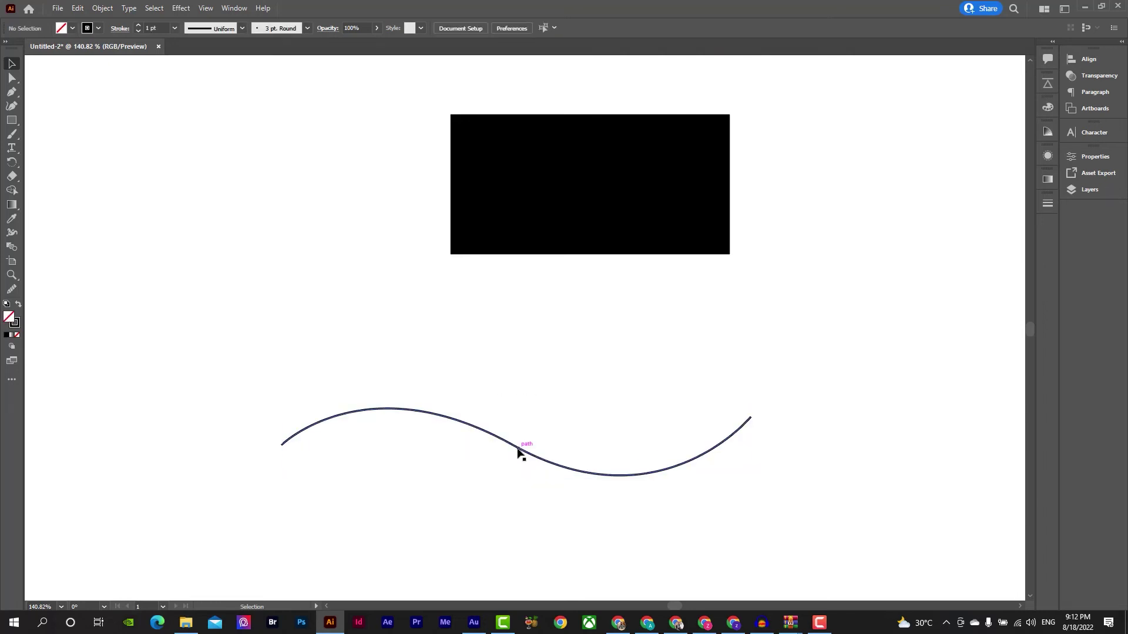
left_click_drag(517, 449, 525, 382)
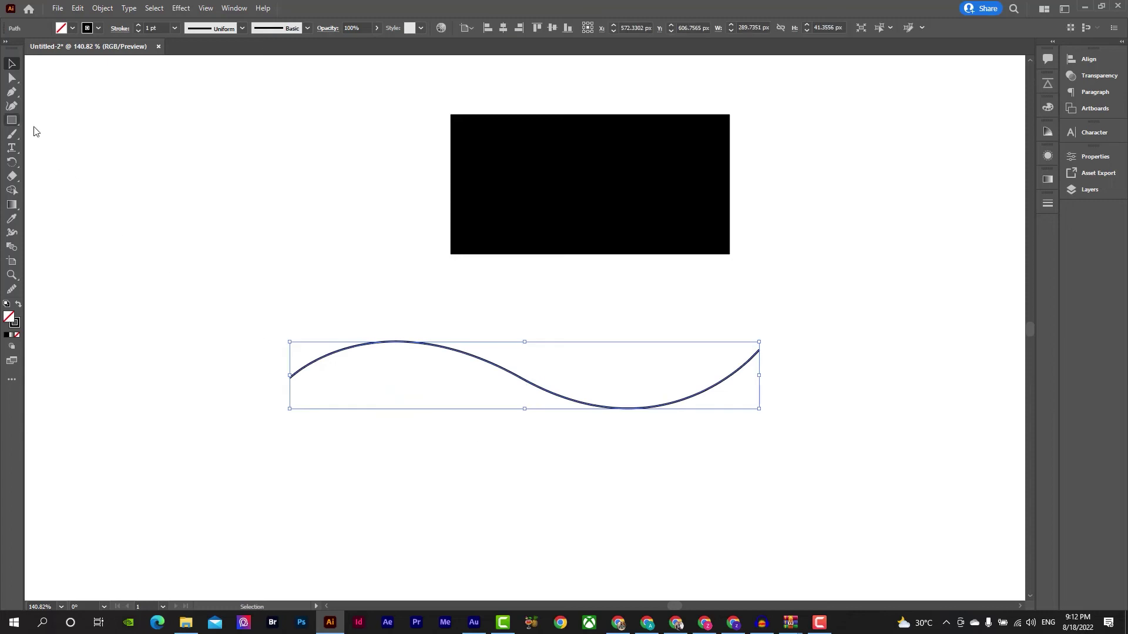
Invert the wave's curves by swinging the middle anchor's direction handle below the path with Direct Selection
left_click(11, 78)
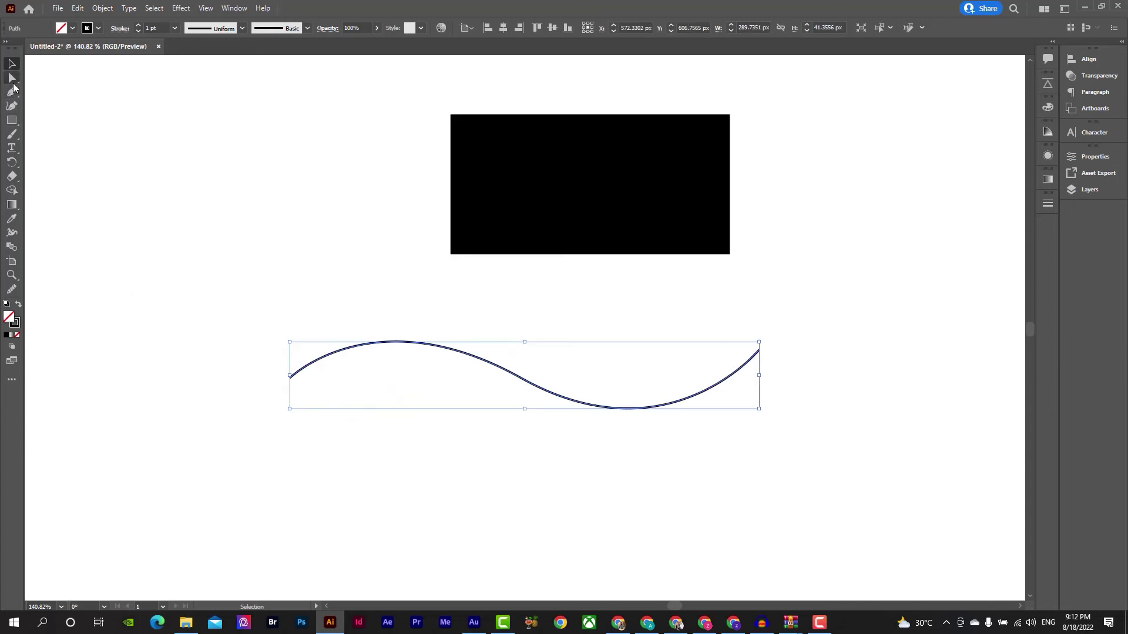
left_click(291, 379)
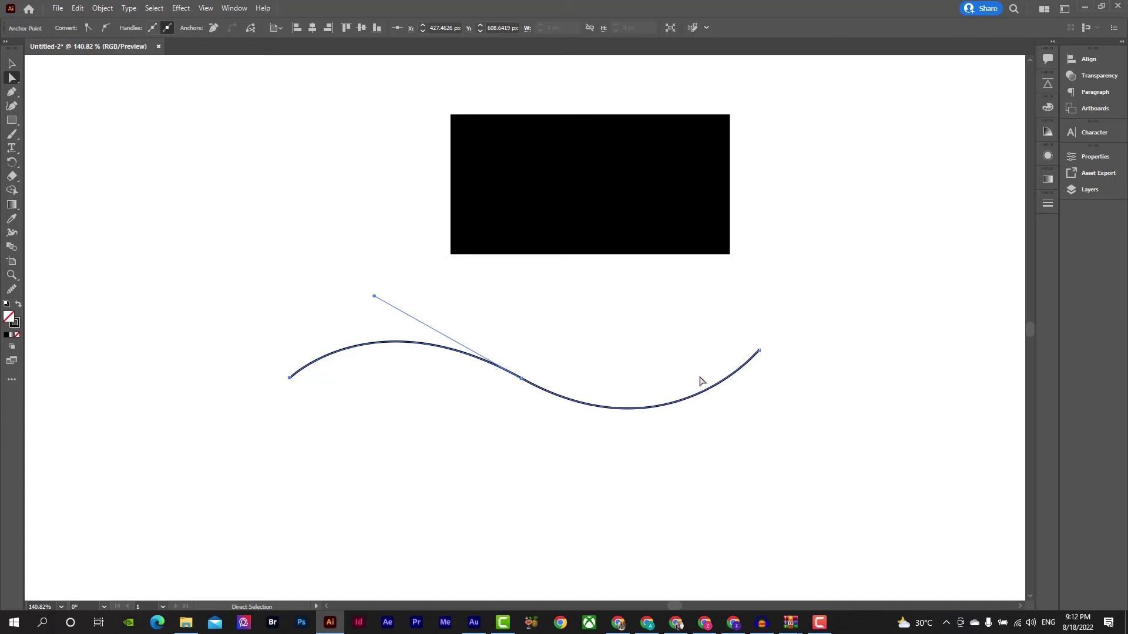
left_click_drag(375, 297, 402, 482)
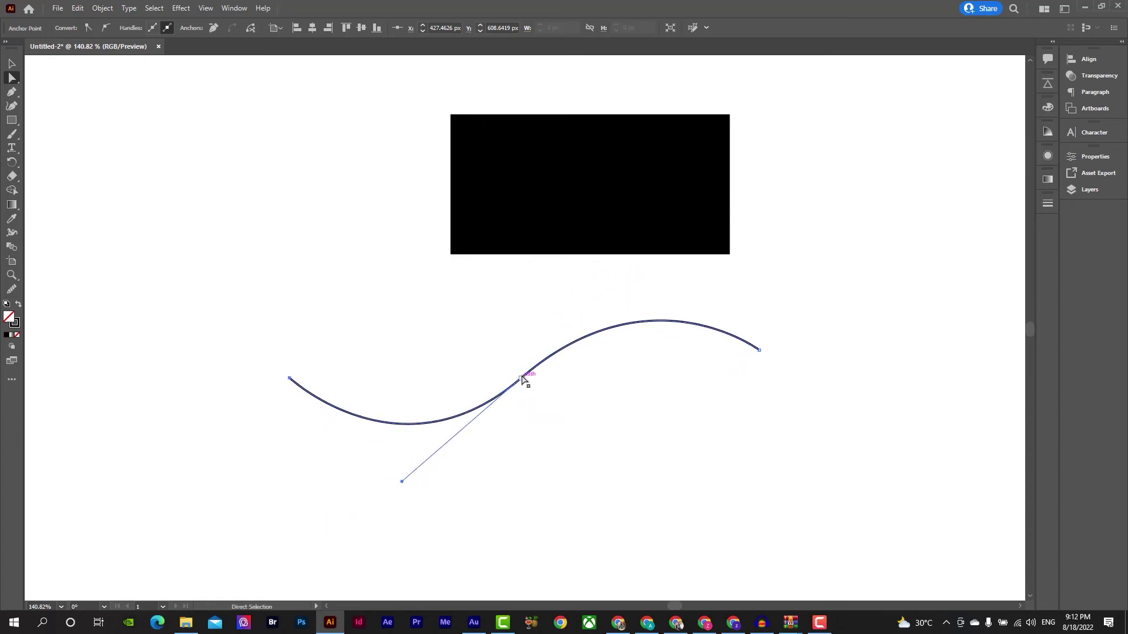
left_click_drag(522, 378, 667, 337)
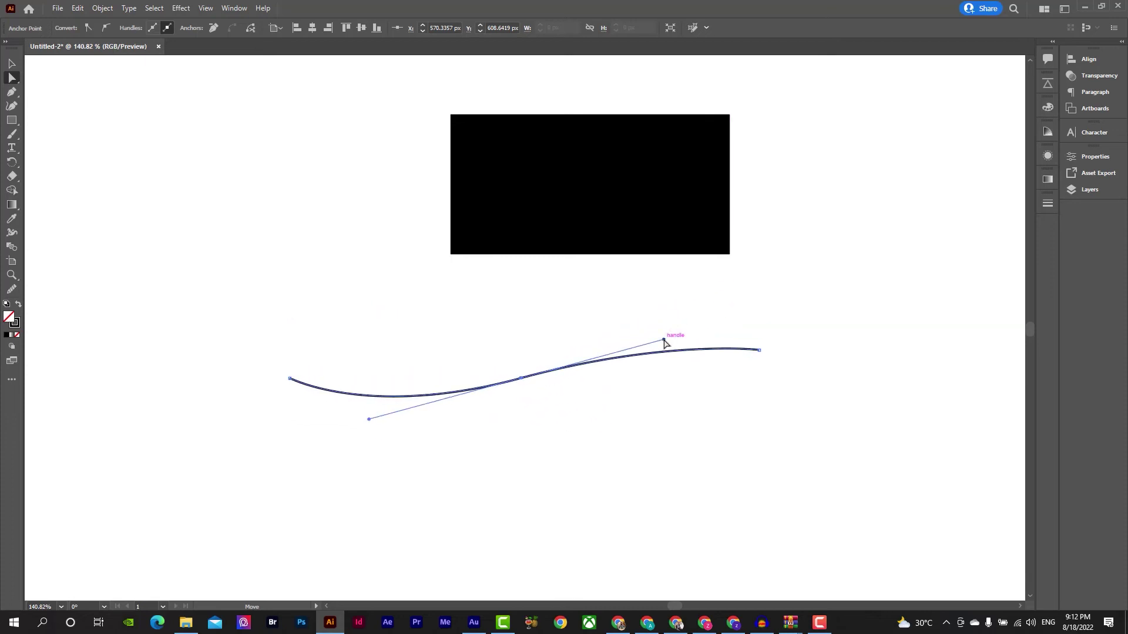
key("ctrl+z")
left_click(596, 446)
Start a new Pen tool path below the wave with a single curved segment bowing downward
scroll(551, 340, "down", 3)
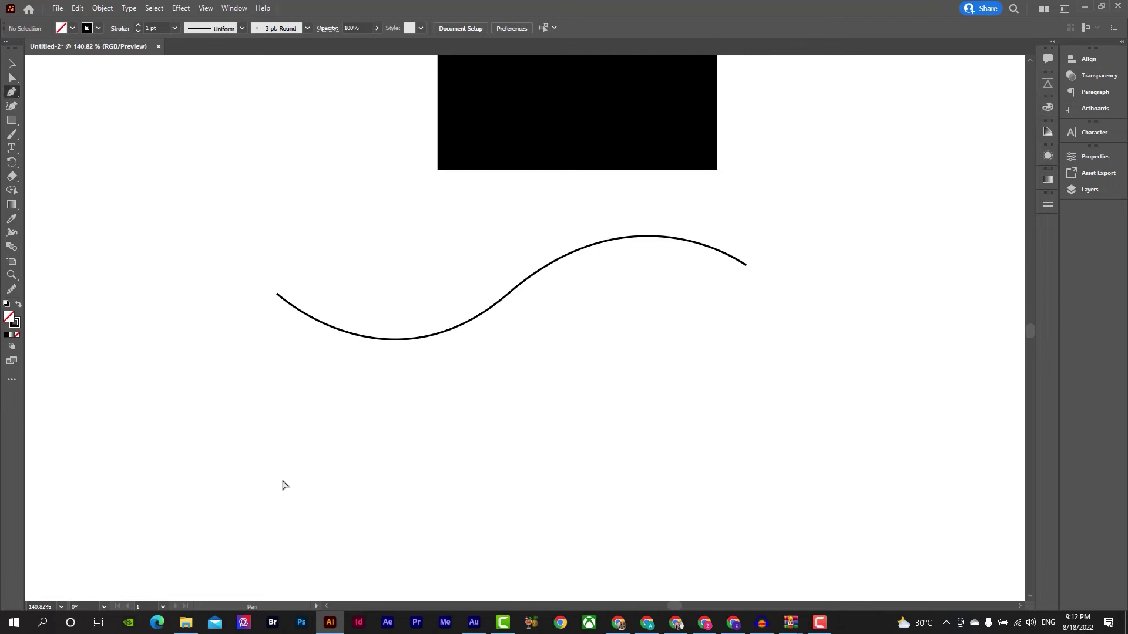
key("p")
left_click(245, 469)
left_click_drag(396, 508, 492, 480)
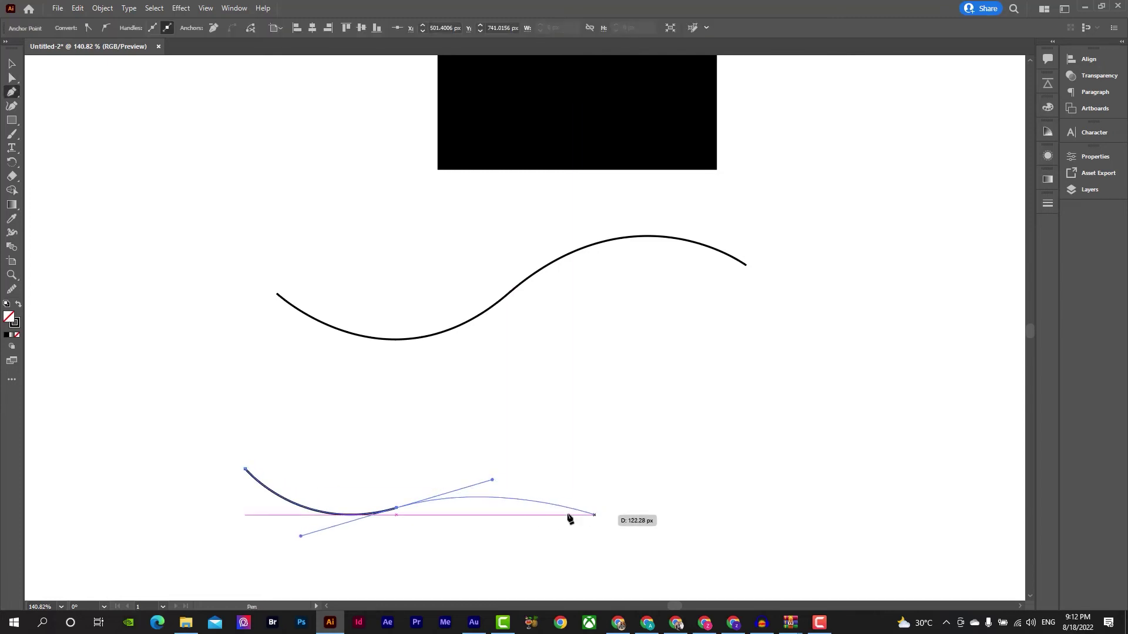
key("ctrl+z")
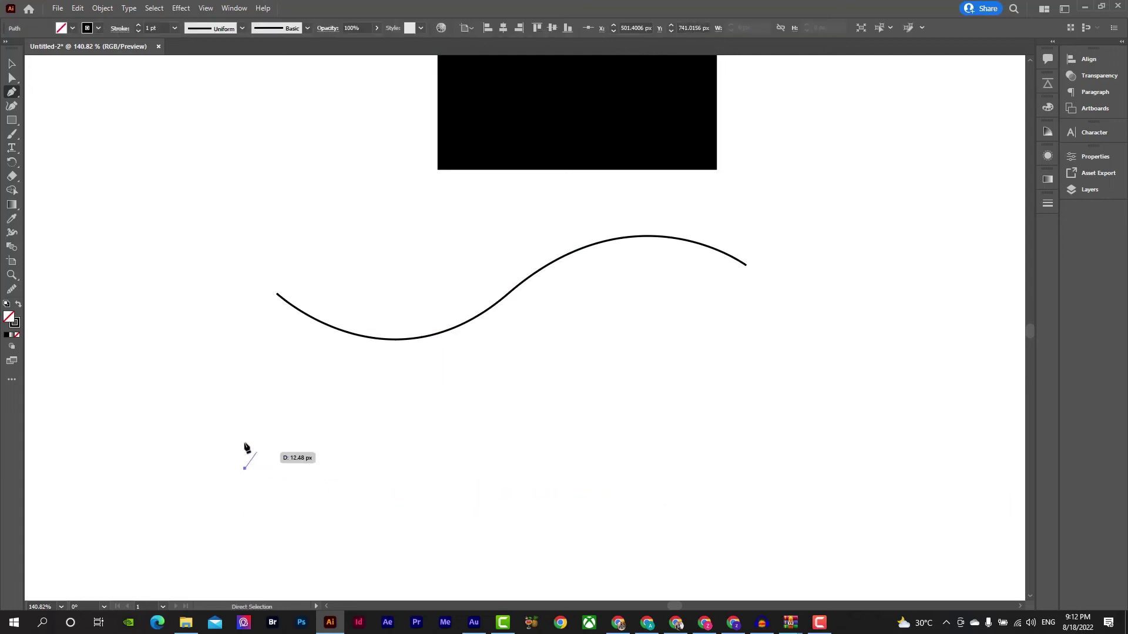
left_click_drag(433, 468, 525, 374)
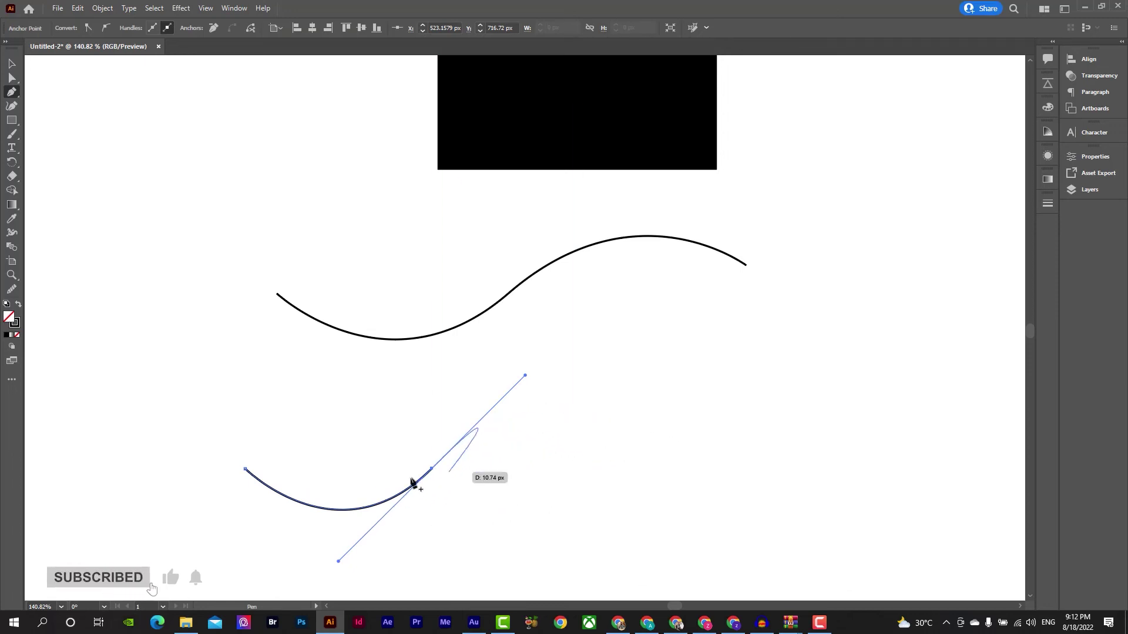
Continue the path with straight segments outlining a thin horizontal bar, and curve it back parallel to the first arc, about 282 by 36 px overall
left_click_drag(432, 469, 702, 452)
left_click(702, 468)
key("Escape")
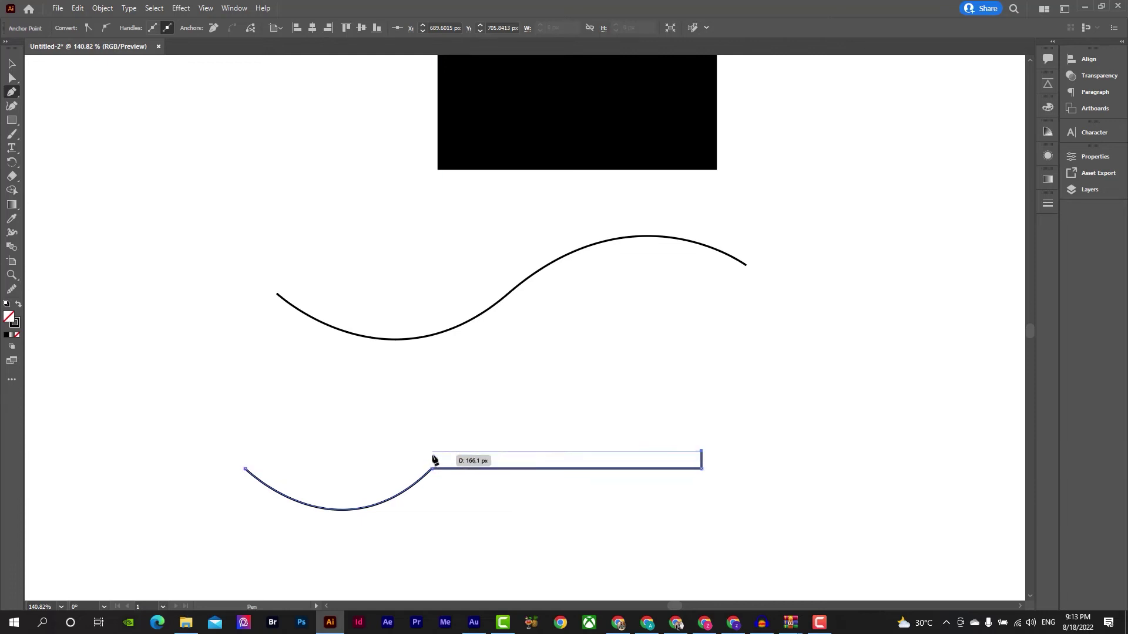
left_click(432, 452)
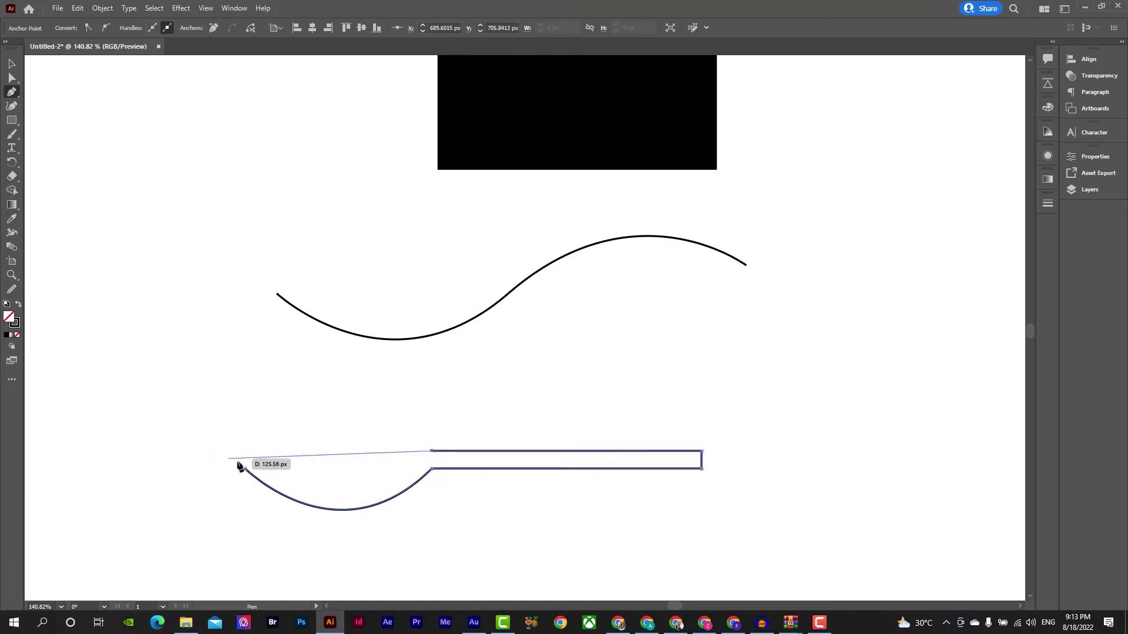
left_click_drag(253, 459, 170, 381)
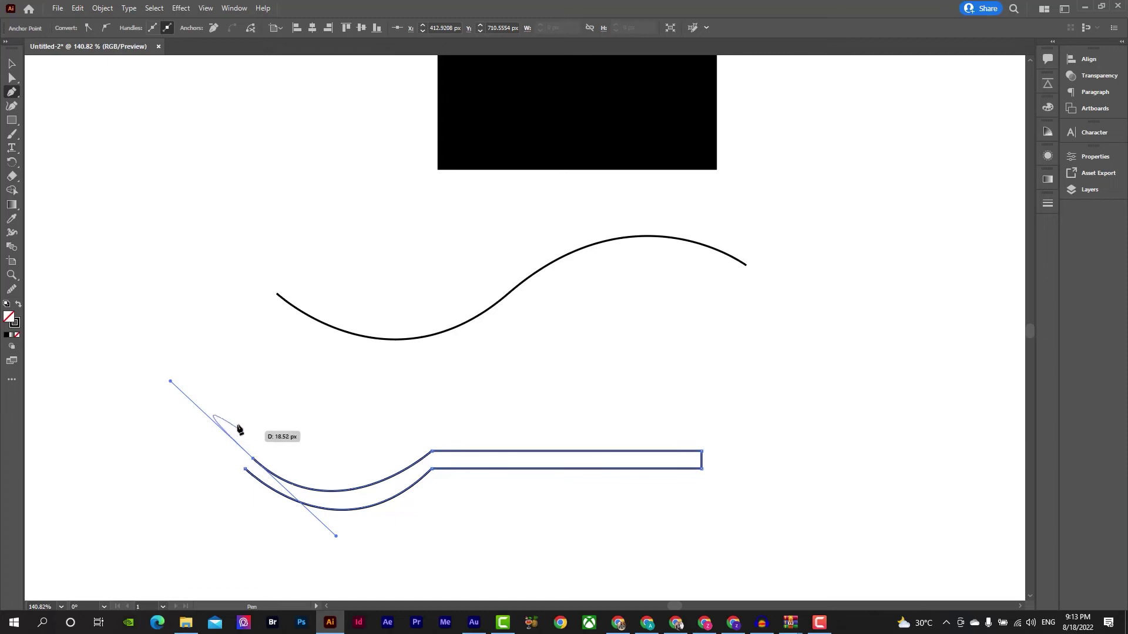
left_click(247, 470)
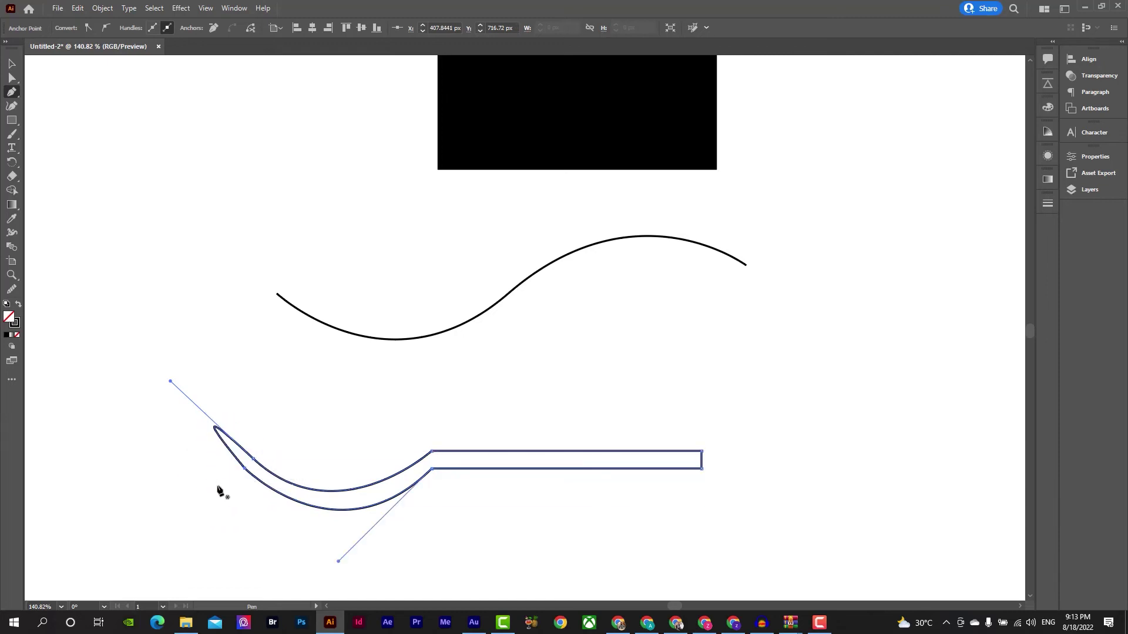
key("v")
left_click(188, 522)
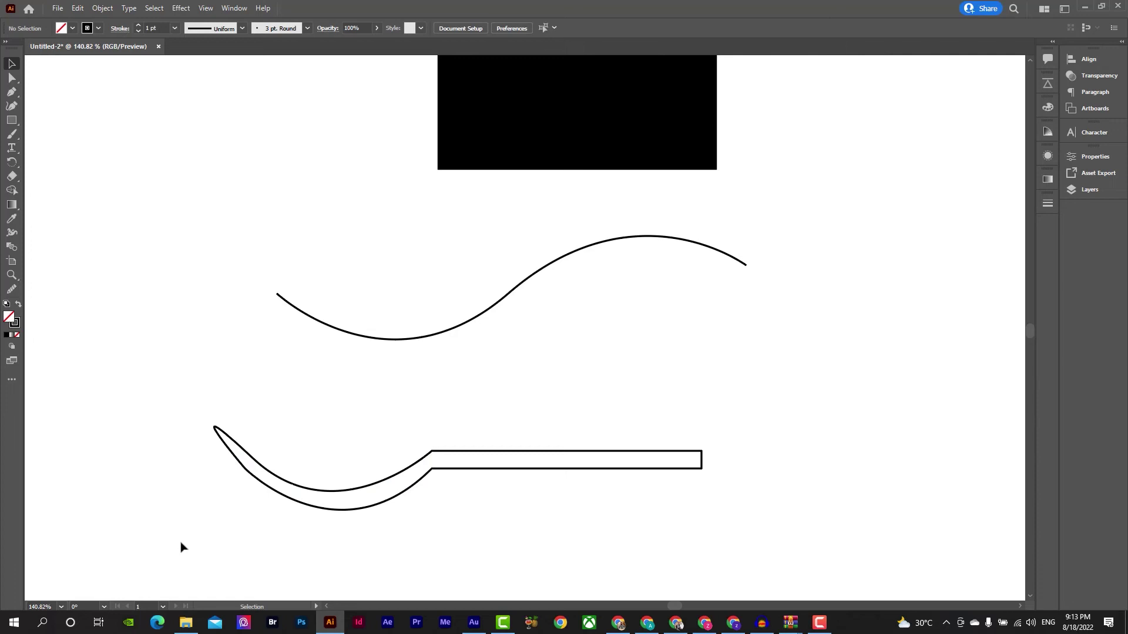
key("ctrl+z")
key("ctrl+z")
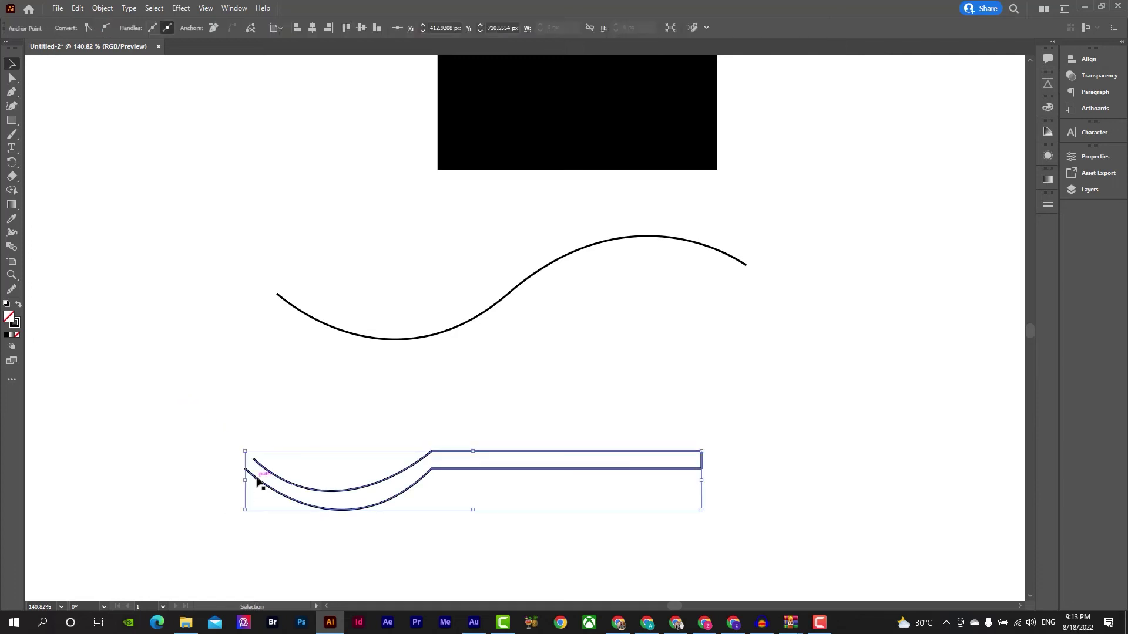
Remove the outgoing handle from the path's last anchor, and close the outline with a short straight edge to its starting anchor
key("p")
left_click(253, 458)
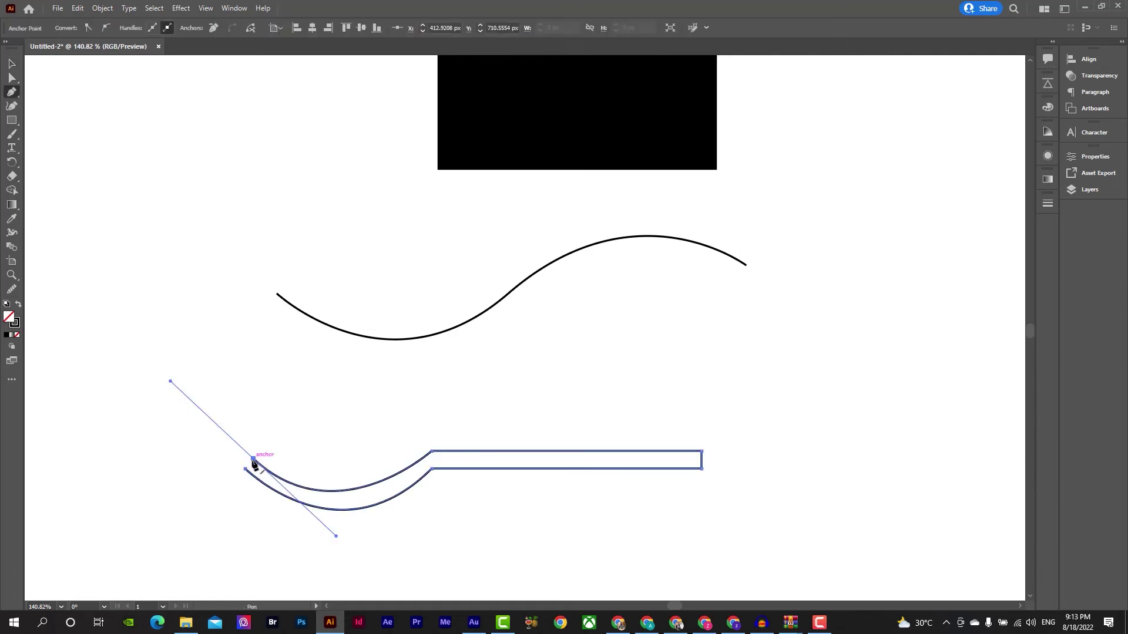
left_click(253, 460)
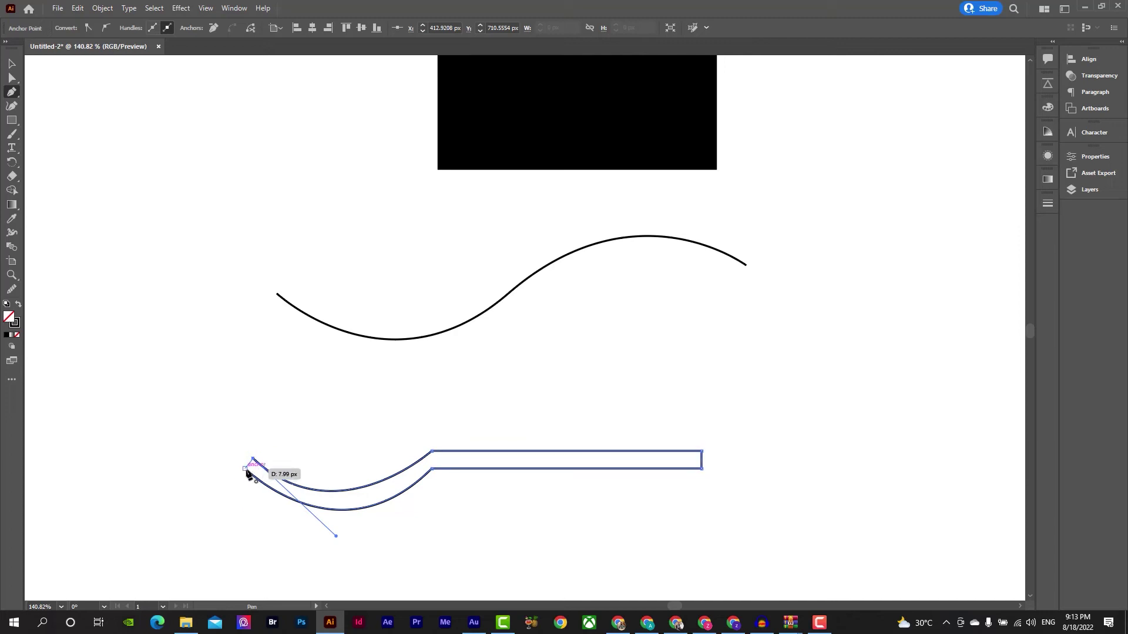
left_click(245, 469)
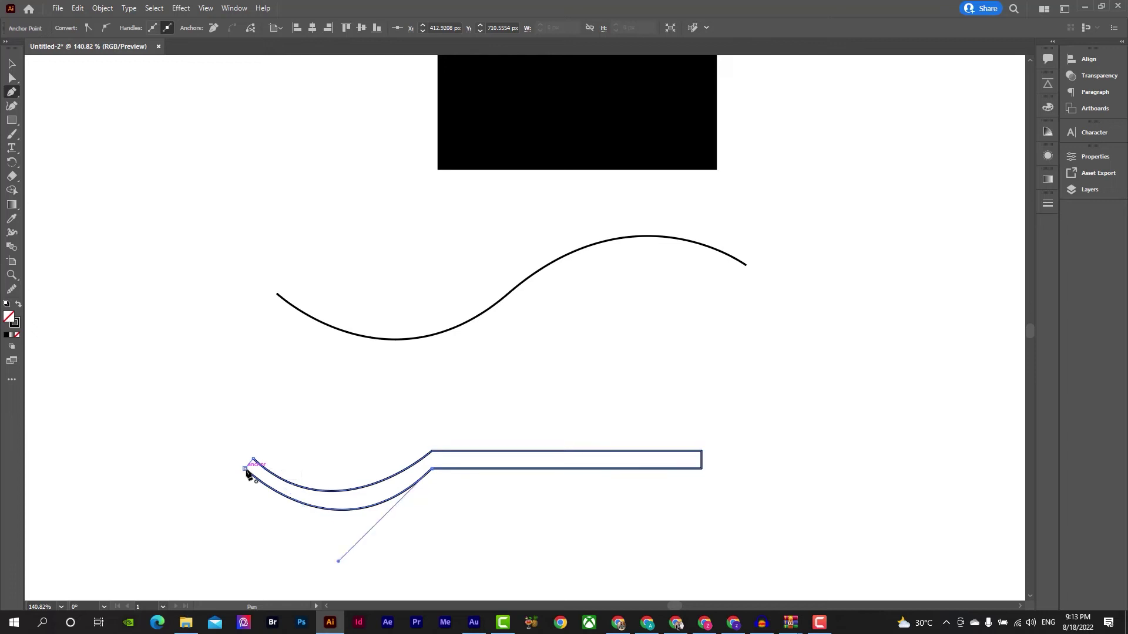
key("v")
left_click(224, 520)
left_click_drag(481, 413, 436, 529)
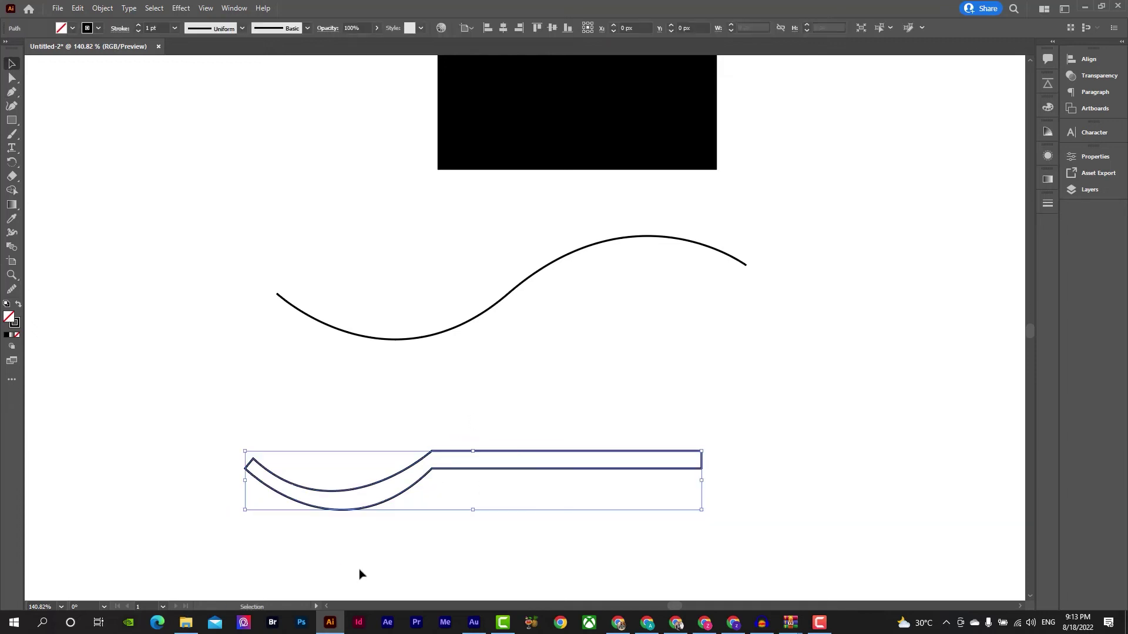
left_click(428, 567)
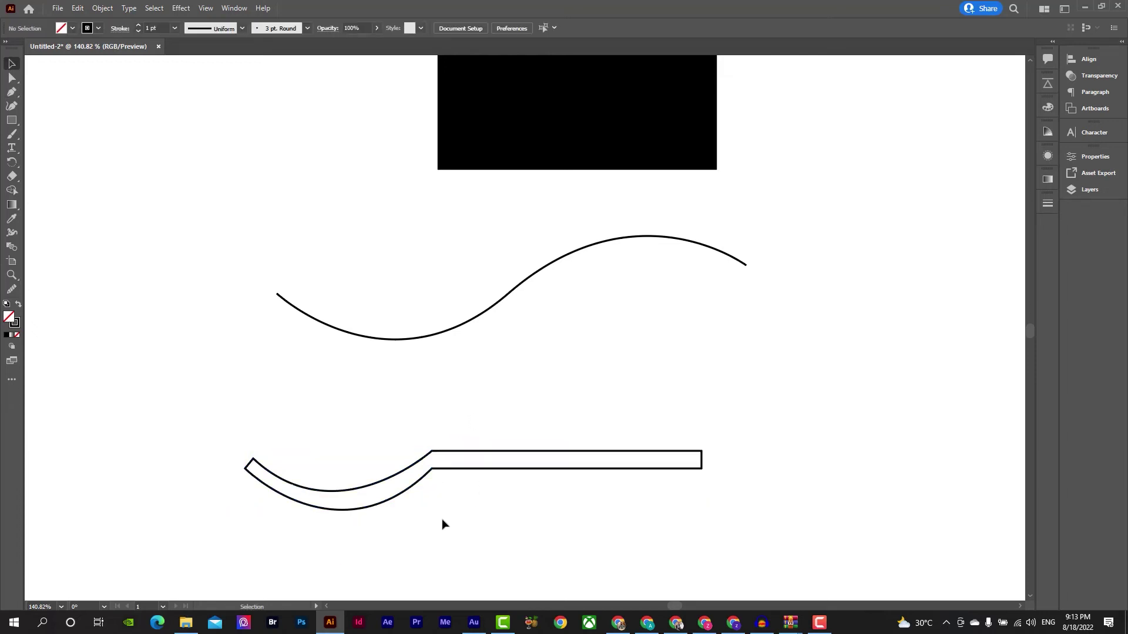
Give the closed outline a black fill without a stroke, and move it up just below the wave
left_click(450, 468)
key("shift+x")
left_click(412, 536)
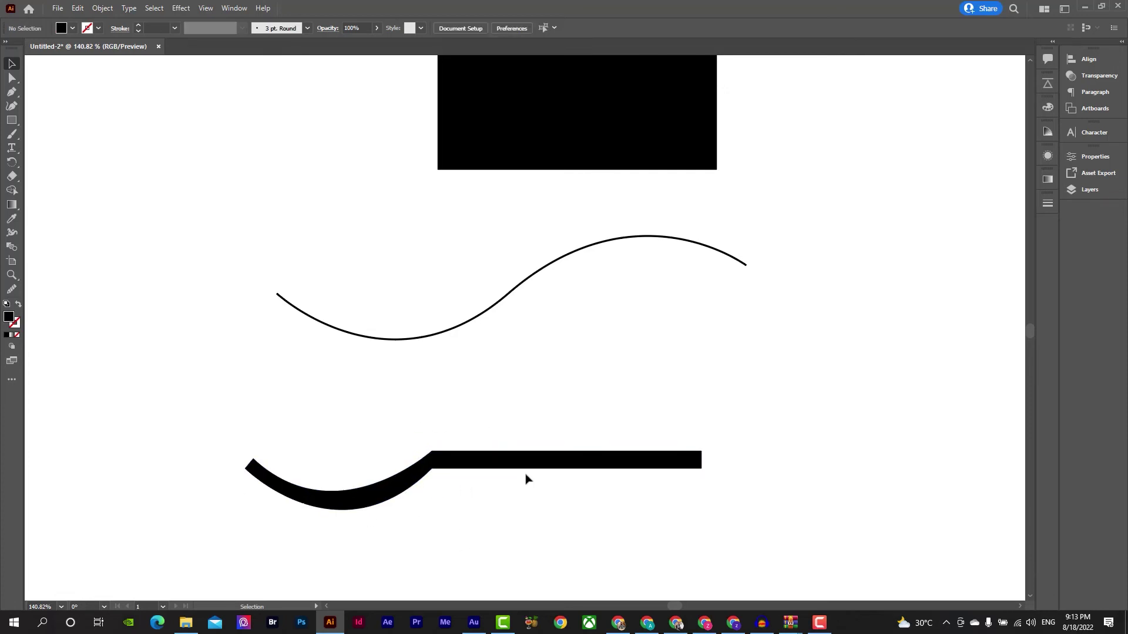
left_click_drag(522, 458, 554, 394)
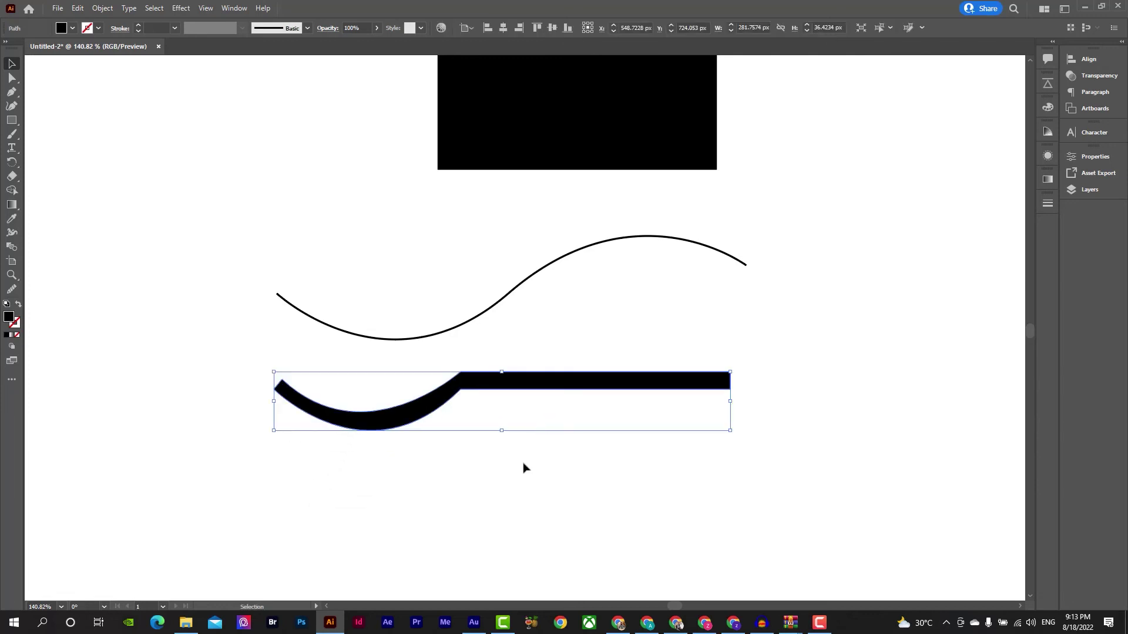
left_click(492, 524)
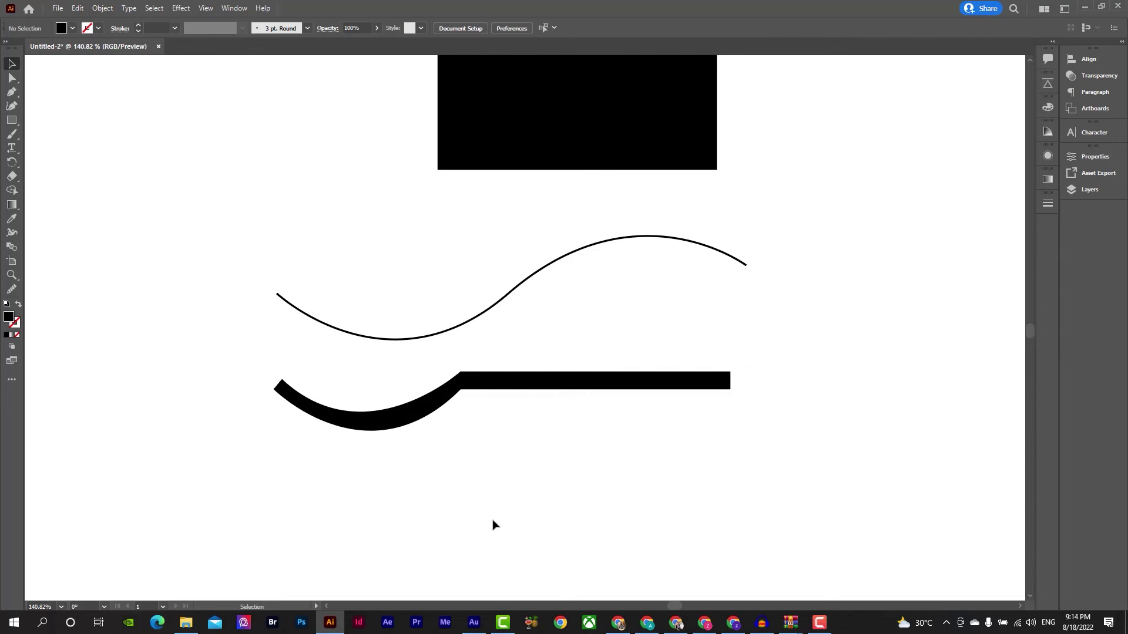
Delete the wave, the curved bar shape and the black rectangle, and fit the empty artboard in the window
left_click_drag(498, 529, 456, 270)
key("Delete")
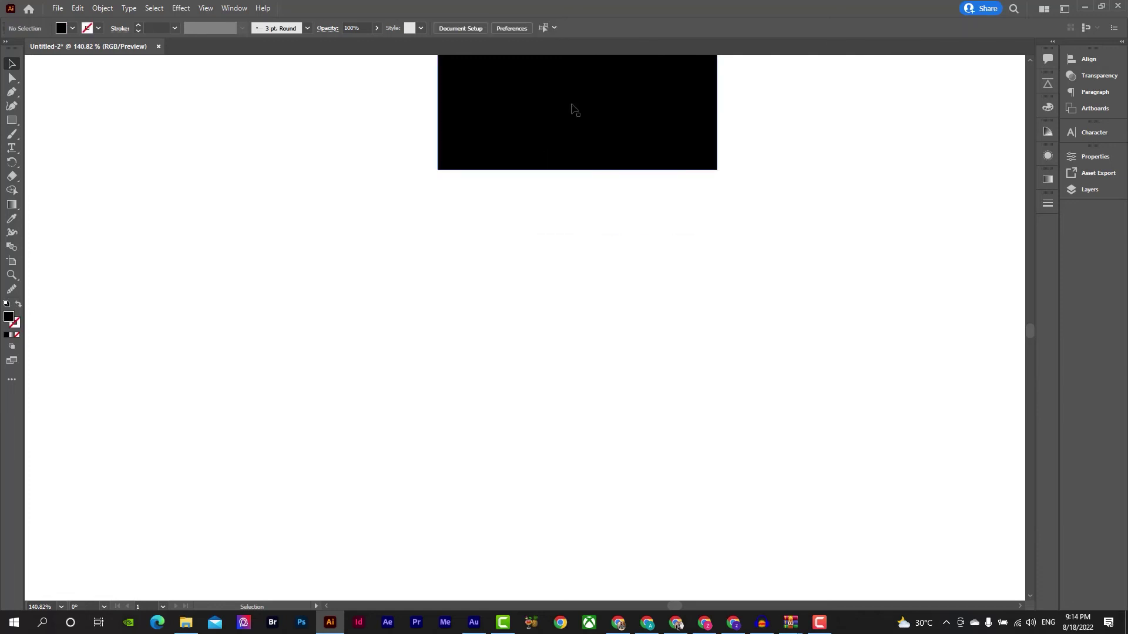
left_click(575, 134)
key("Delete")
key("ctrl+0")
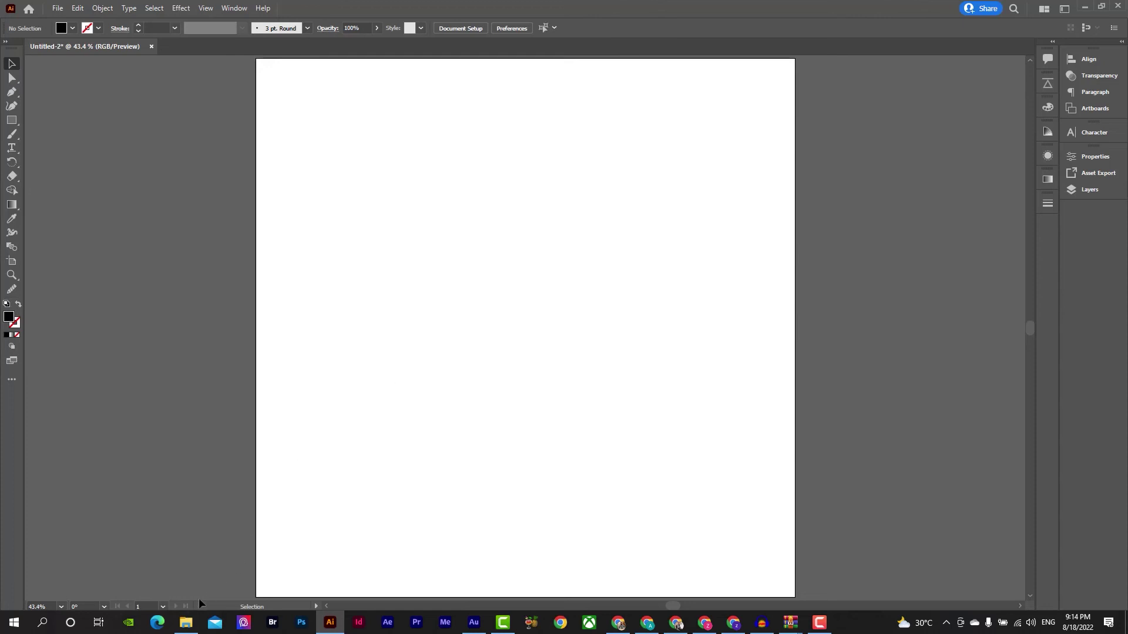
left_click(186, 622)
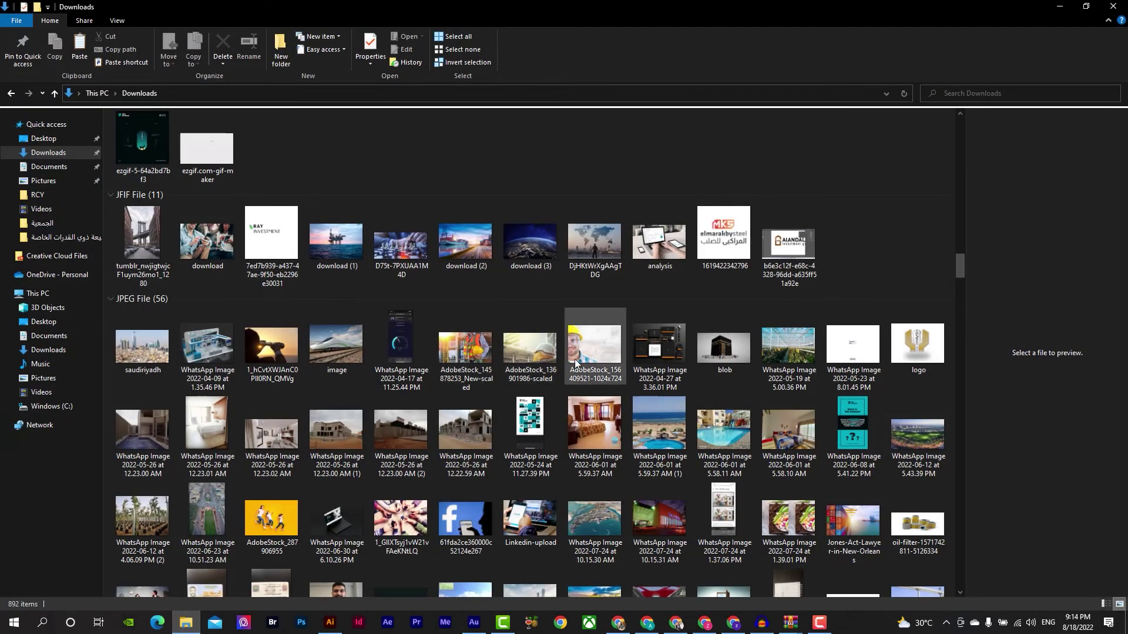
left_click_drag(585, 344, 452, 457)
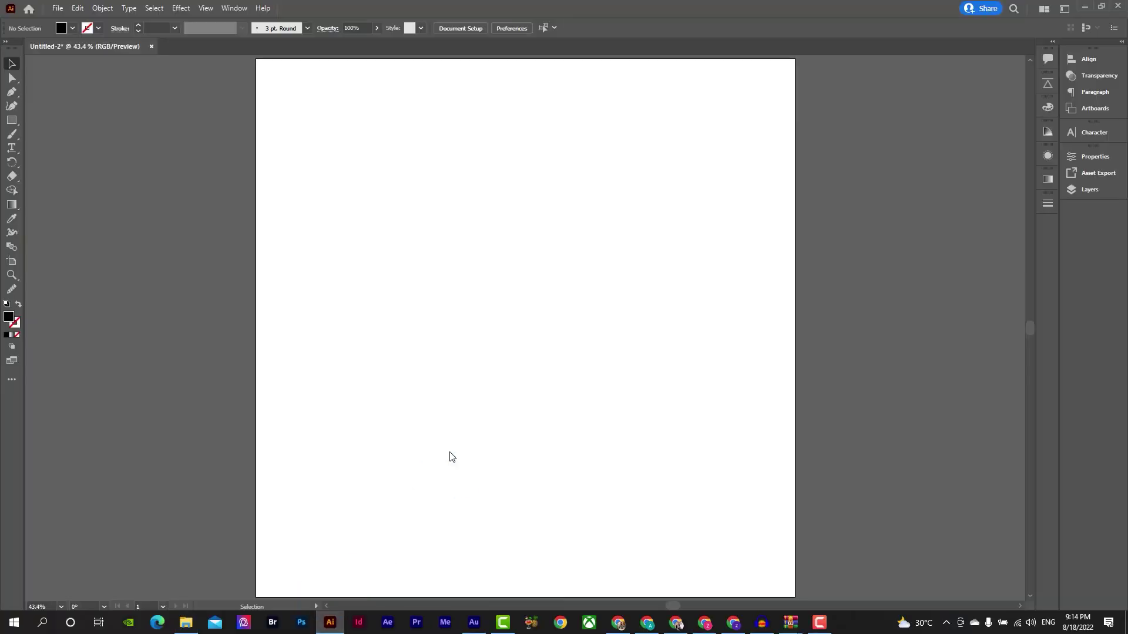
left_click_drag(348, 527, 428, 506)
left_click_drag(480, 448, 791, 360)
key("ctrl+shift+a")
left_click_drag(715, 362, 699, 366)
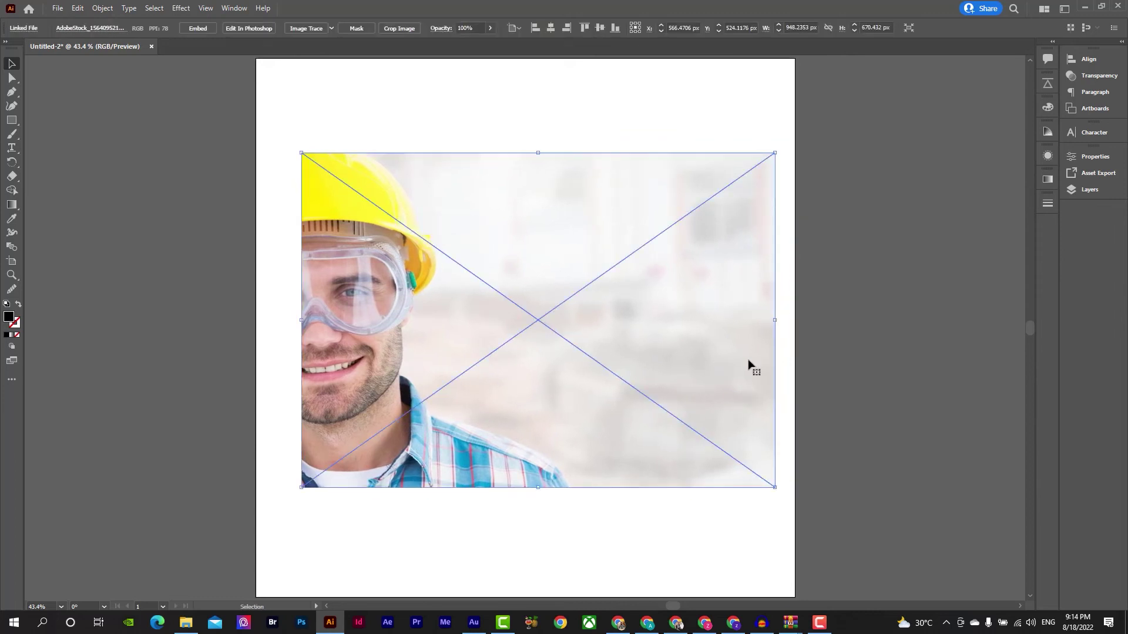
left_click(843, 313)
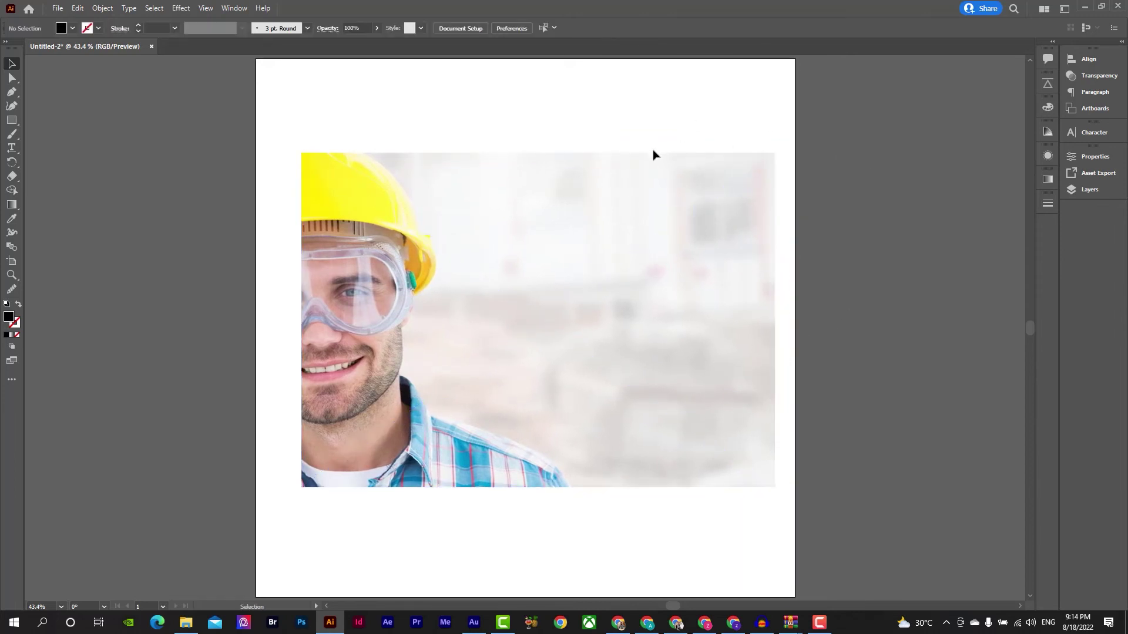
Draw a closed black freeform shape over the photo with straight and curved Pen tool segments
key("p")
left_click(611, 220)
left_click(597, 343)
left_click_drag(696, 464, 688, 493)
left_click(538, 491)
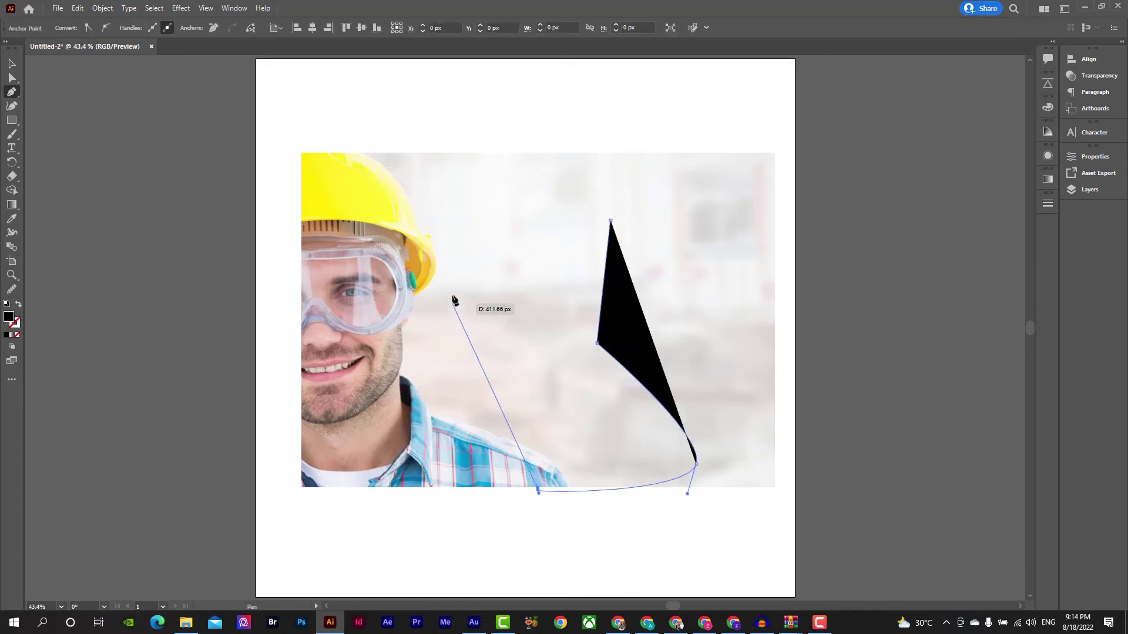
left_click(452, 285)
left_click(503, 242)
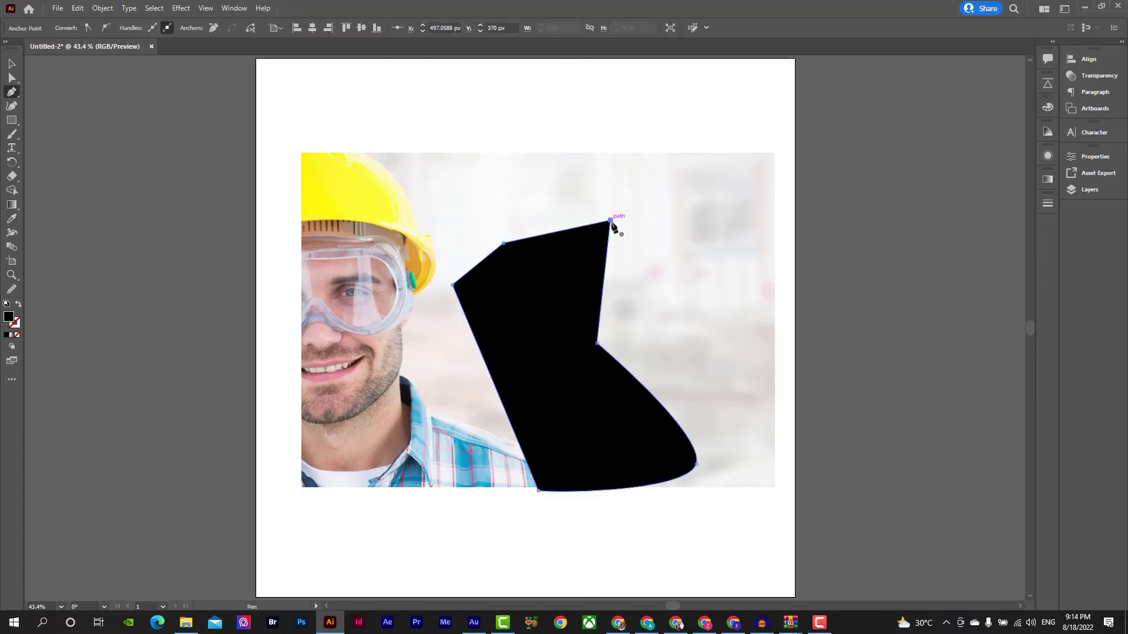
left_click(611, 222)
Delete the black freeform shape covering the photo
key("v")
left_click(834, 274)
left_click(586, 361)
key("Delete")
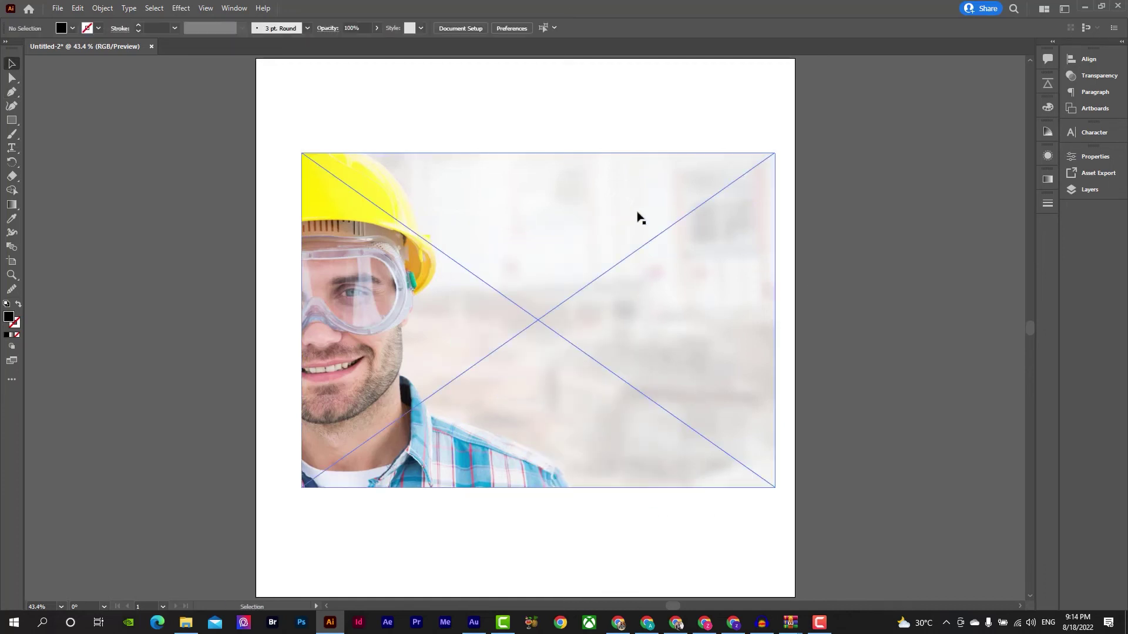
Move the photo to centre it horizontally on the artboard at X 540 px, Y about 518 px
left_click_drag(638, 217, 599, 259)
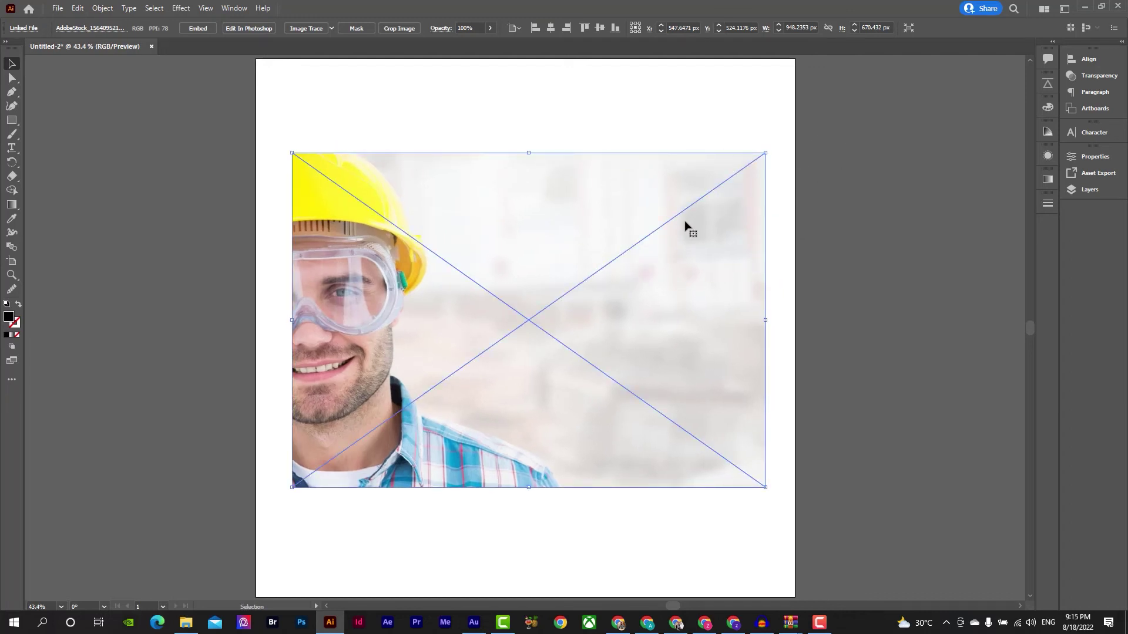
left_click_drag(685, 227, 681, 223)
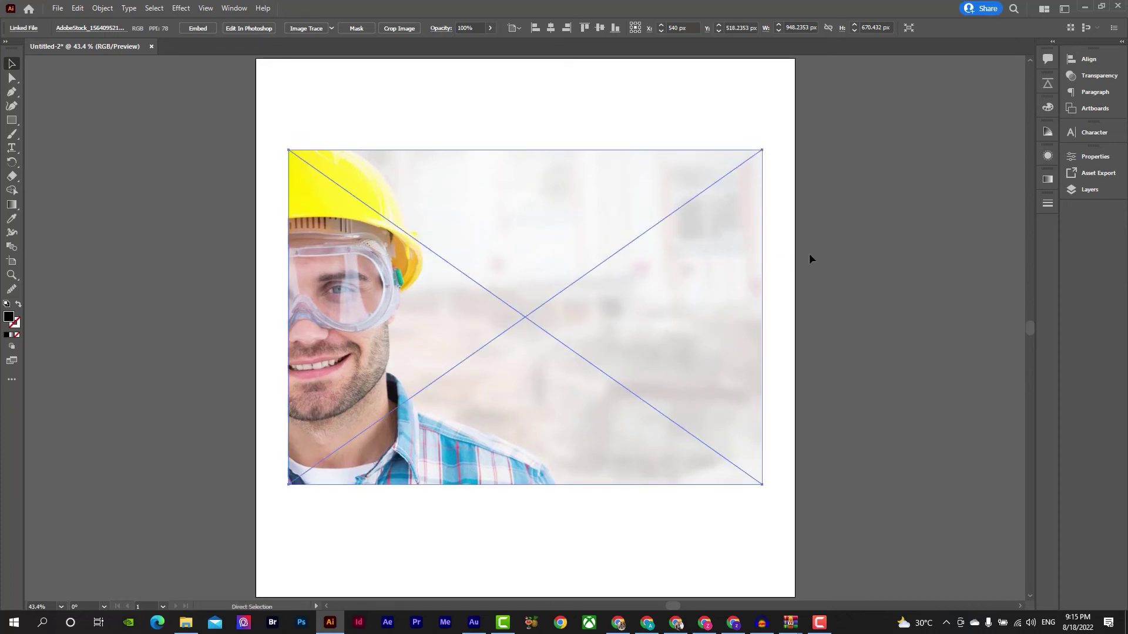
Lock the photo and expand Layer 1 to check the lock toggle on its linked-file entry
left_click(810, 258)
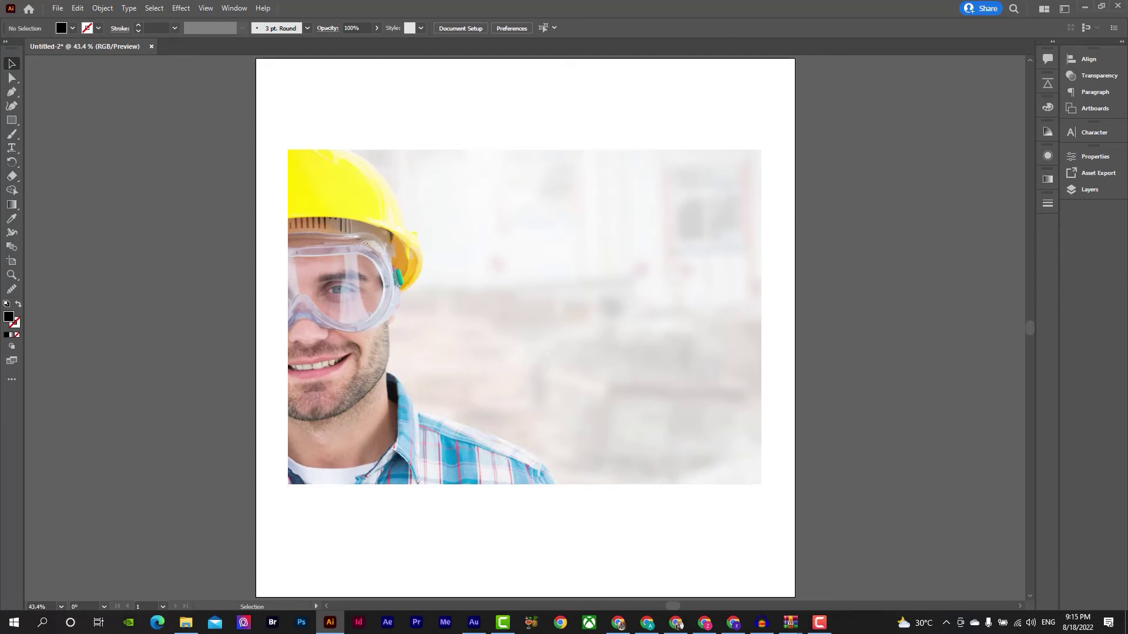
left_click(1076, 190)
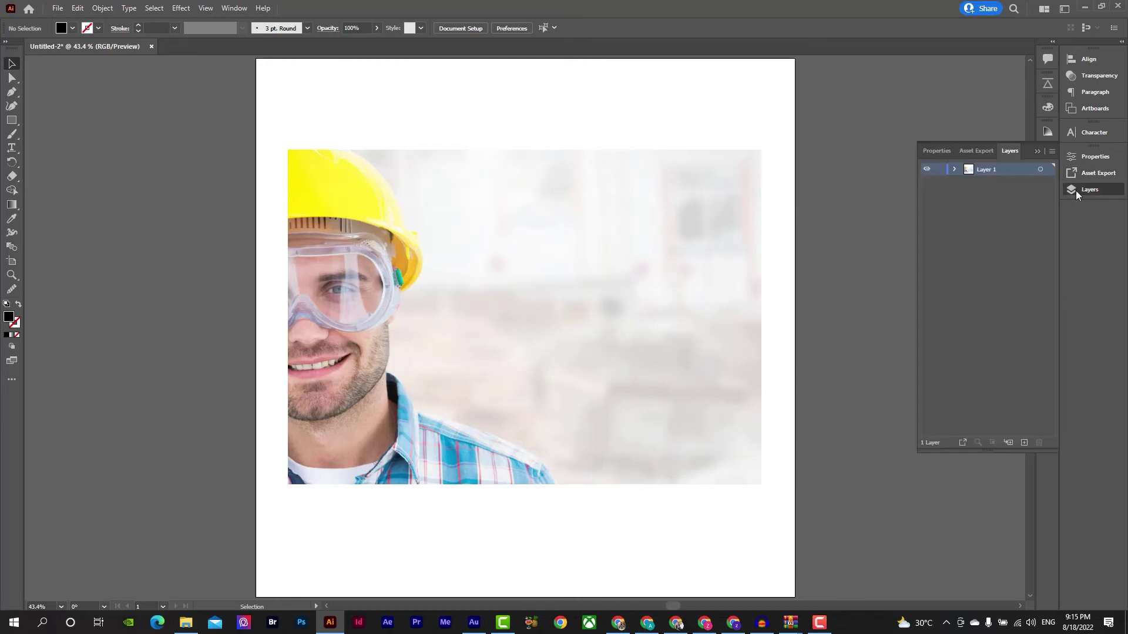
left_click(954, 170)
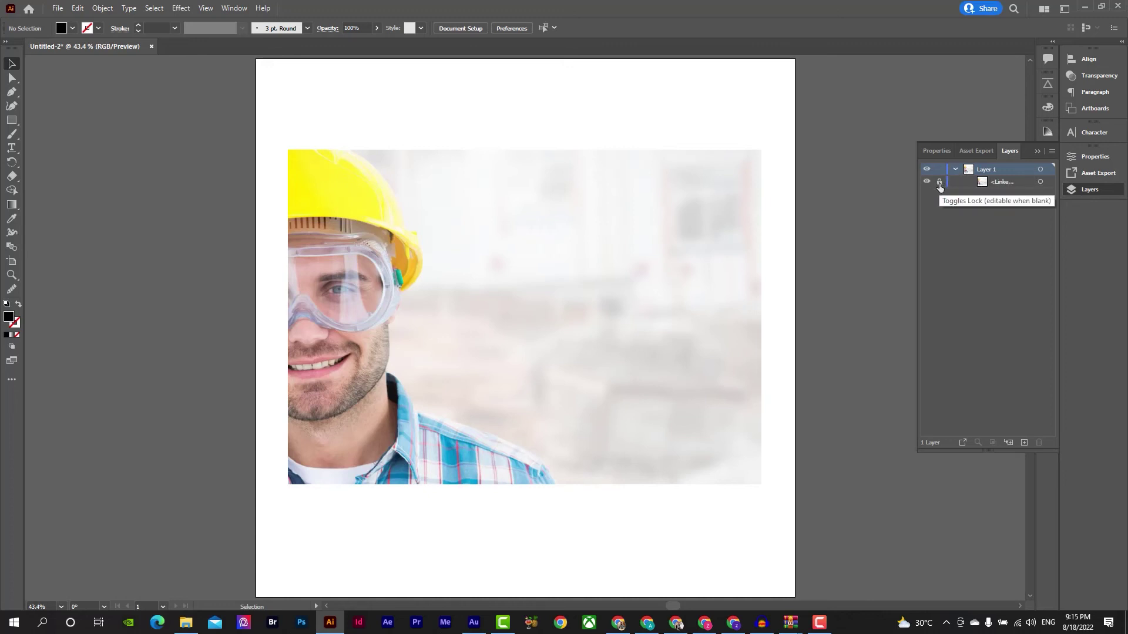
left_click(1017, 157)
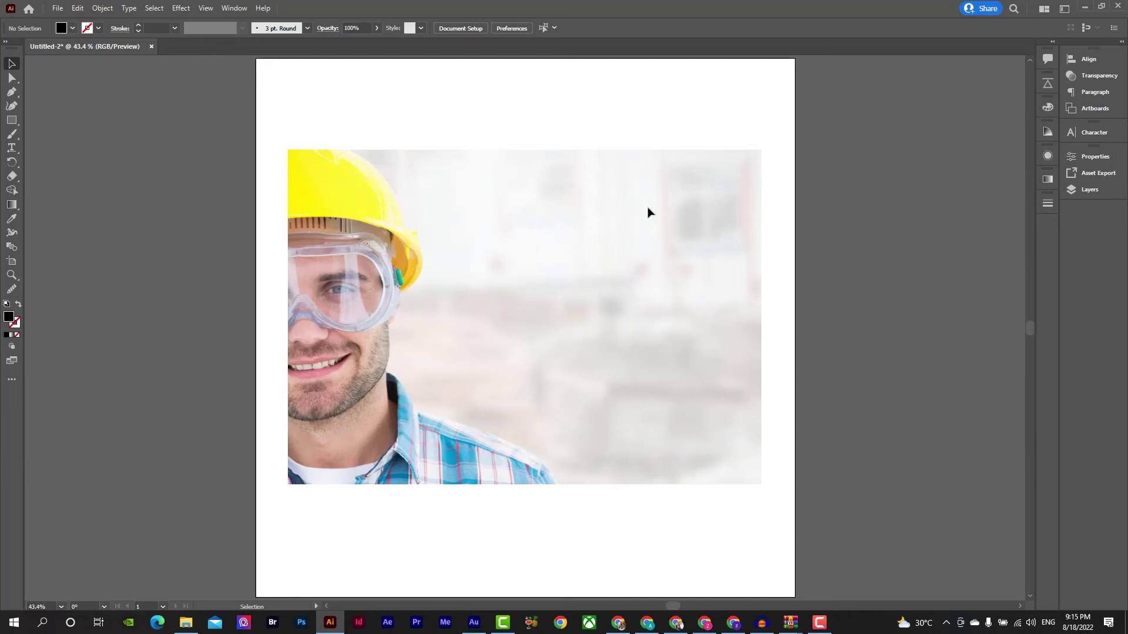
Unlock the linked photo listed under Layer 1 and select it on the artboard
left_click(1090, 189)
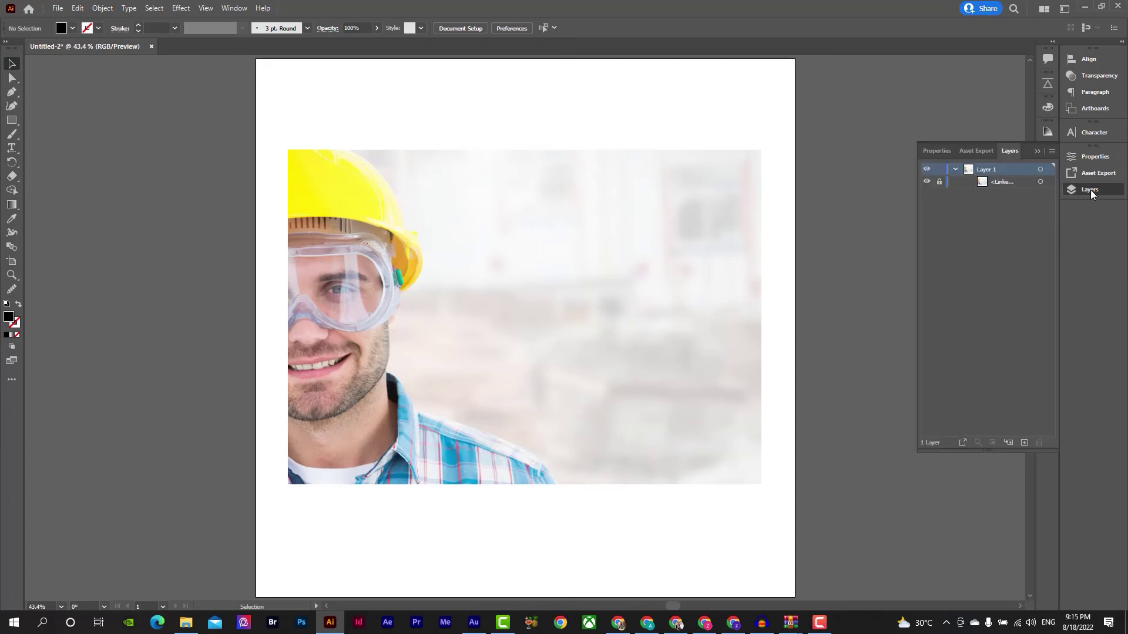
left_click(662, 230)
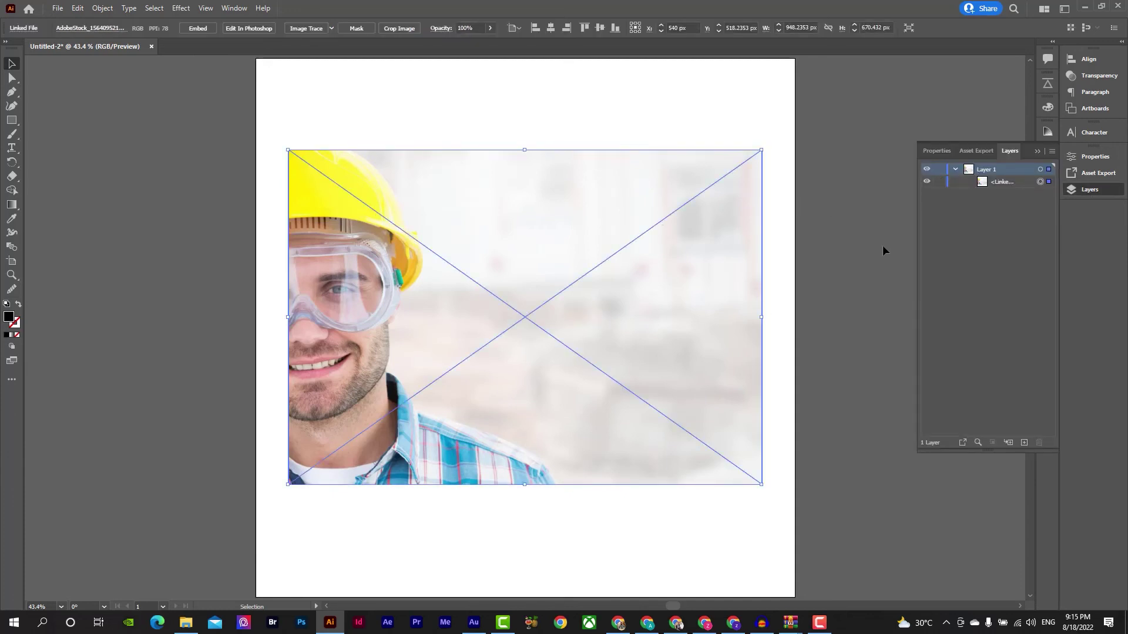
left_click(1040, 151)
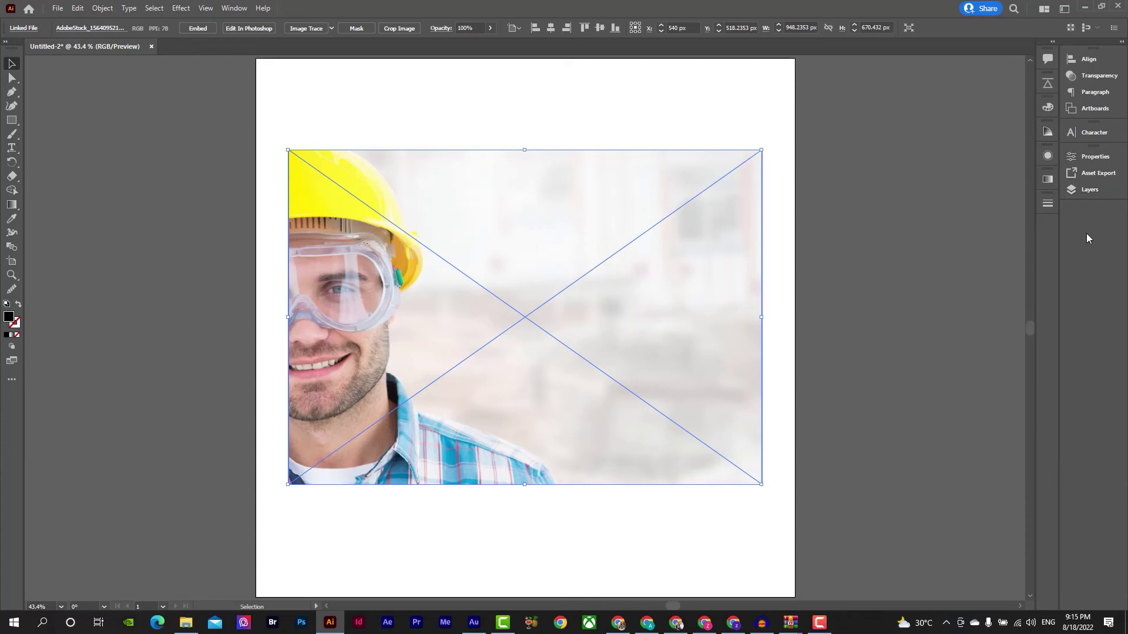
key("F7")
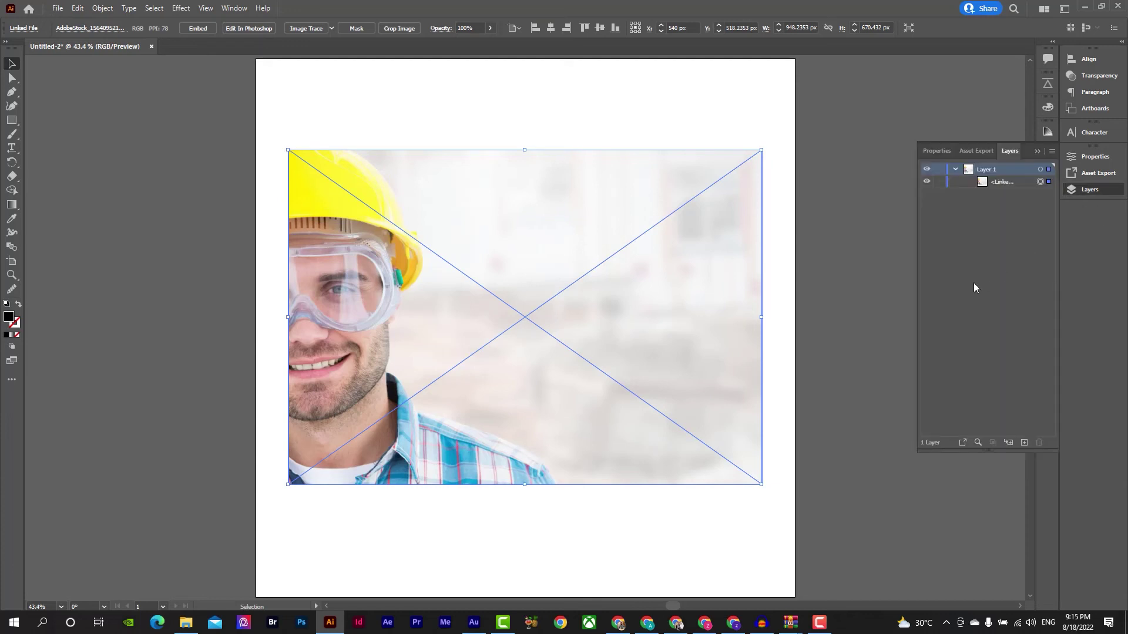
left_click(1040, 153)
left_click(852, 243)
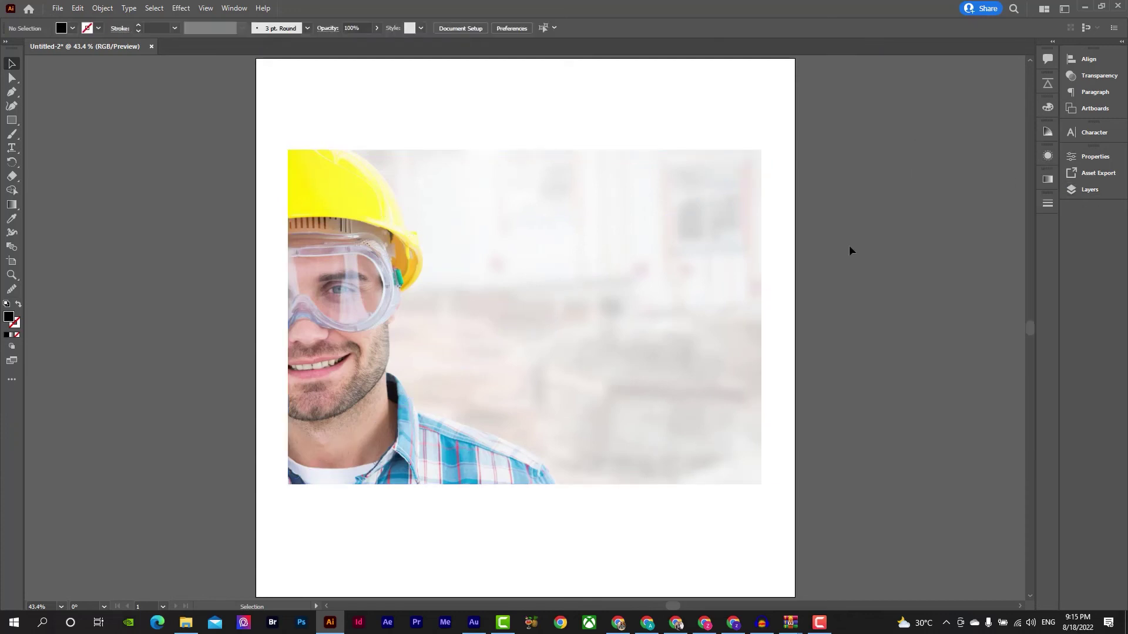
key("a")
left_click(743, 253)
key("v")
left_click(814, 306)
left_click(705, 307)
left_click(834, 309)
left_click(603, 312)
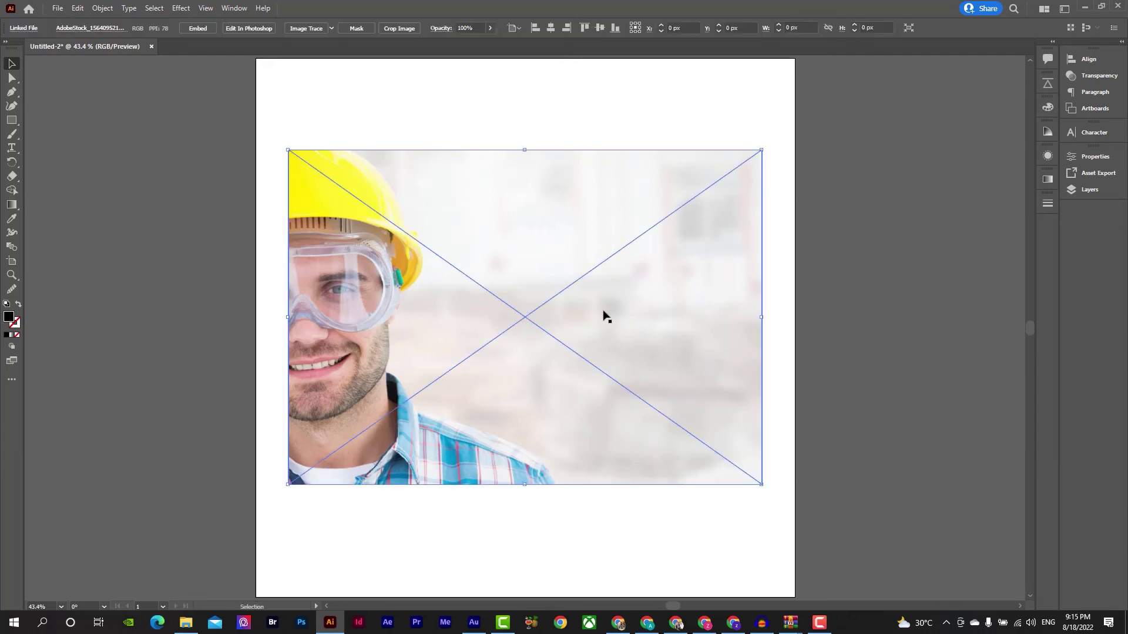
key("ctrl+2")
Start a curved Pen tool path along the hard hat's dome from the photo's upper edge and swap its black fill to the stroke
key("z")
left_click(372, 304)
left_click_drag(372, 304, 378, 312)
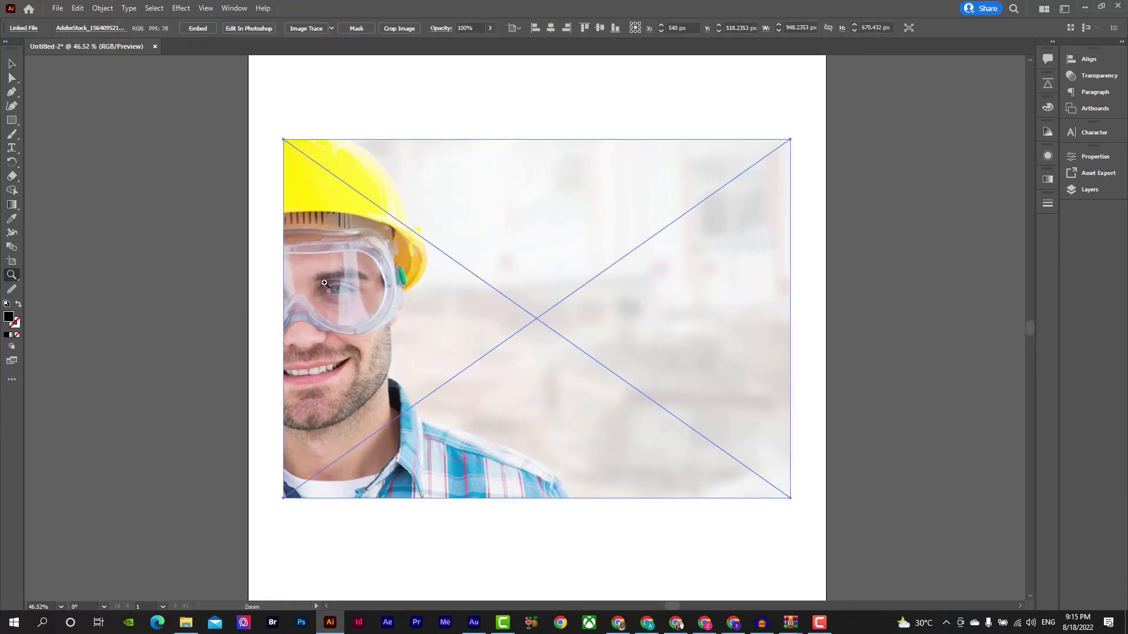
left_click_drag(305, 270, 380, 333)
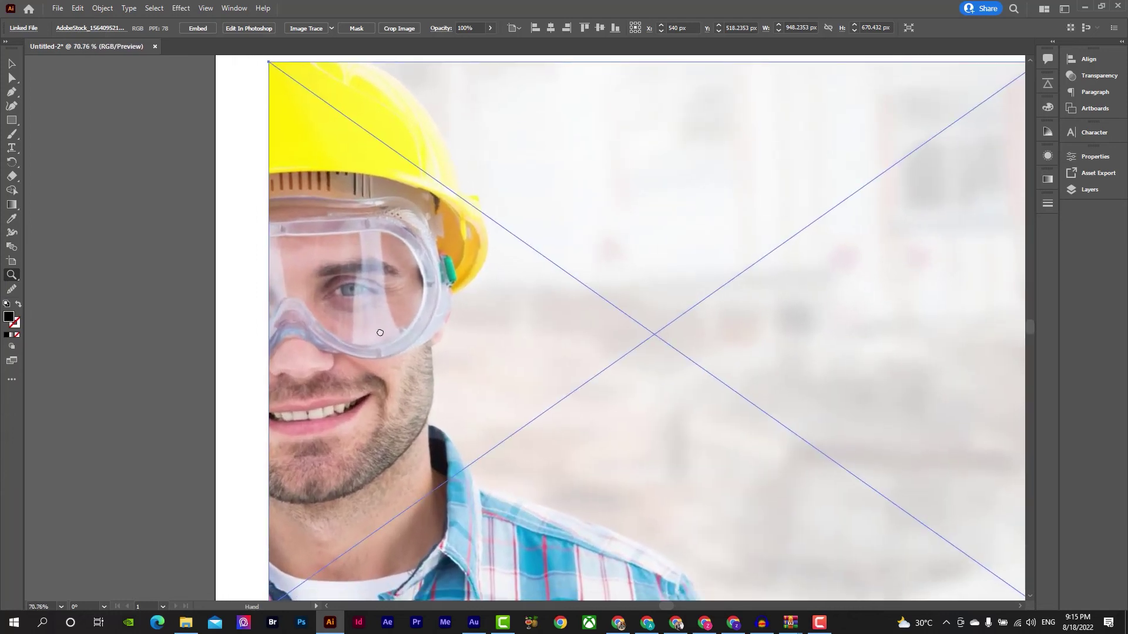
key("p")
key("v")
left_click(253, 150)
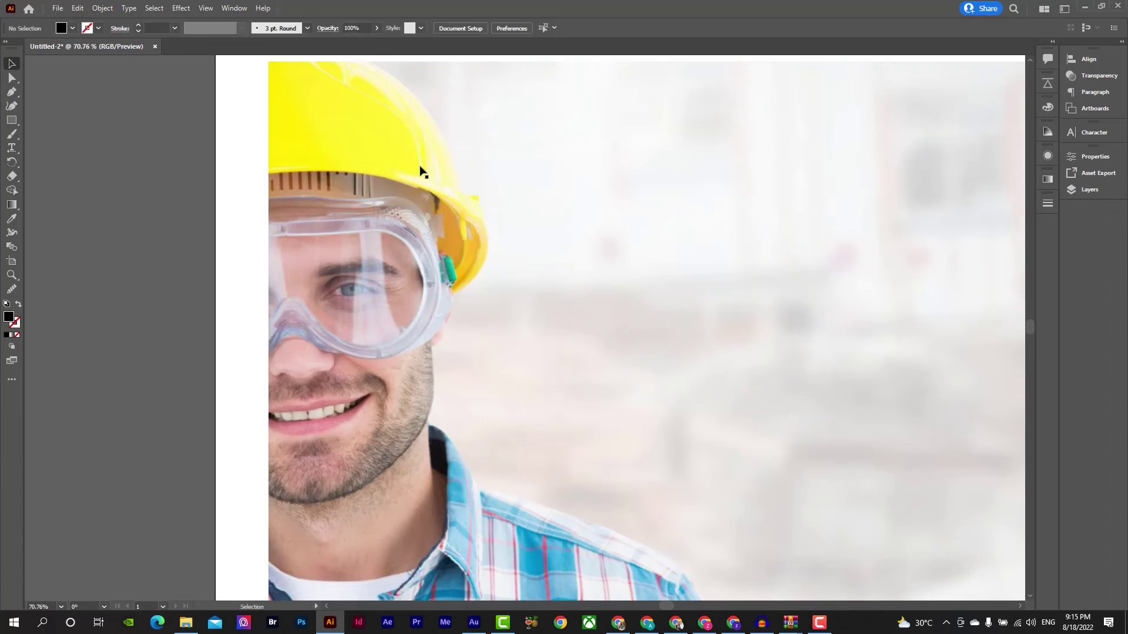
key("p")
scroll(368, 63, "up", 1)
left_click(369, 71)
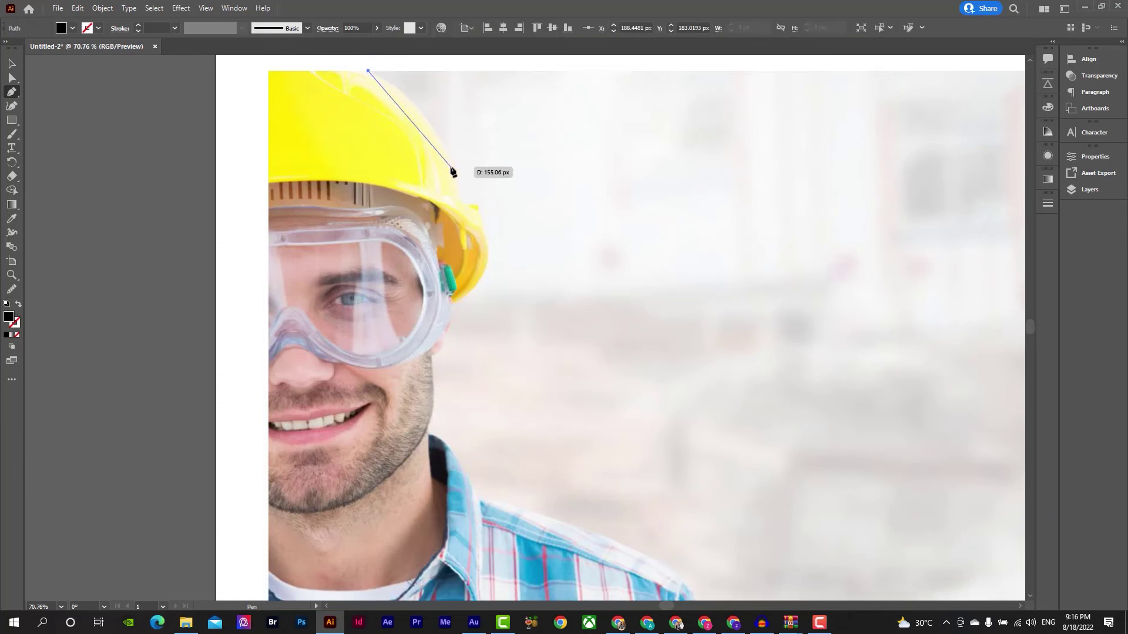
left_click_drag(450, 167, 469, 236)
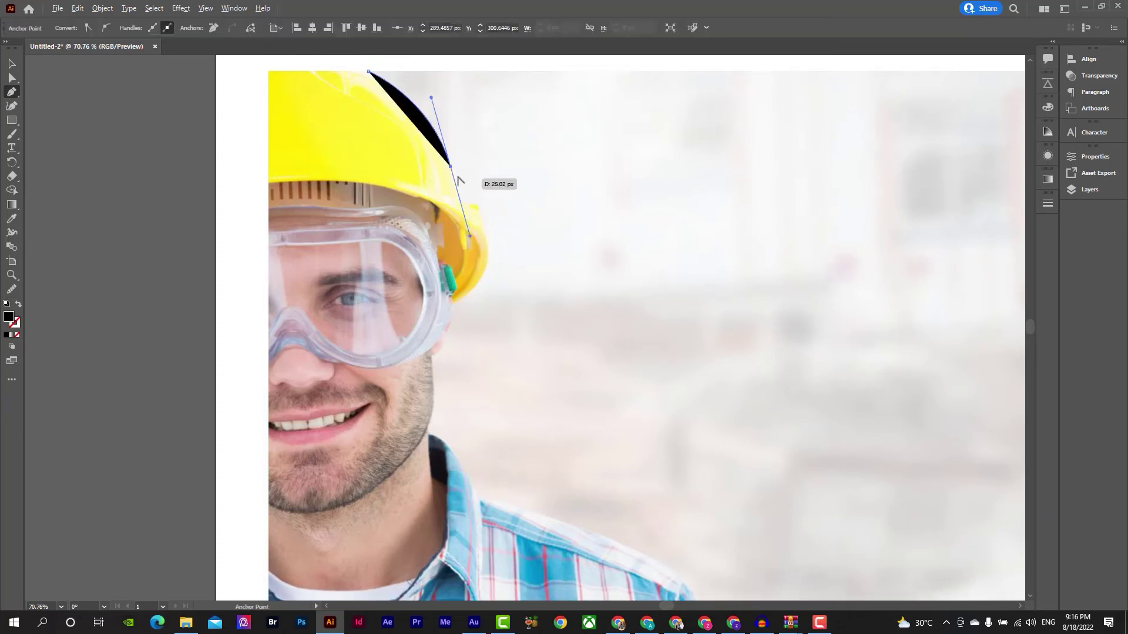
left_click(451, 166)
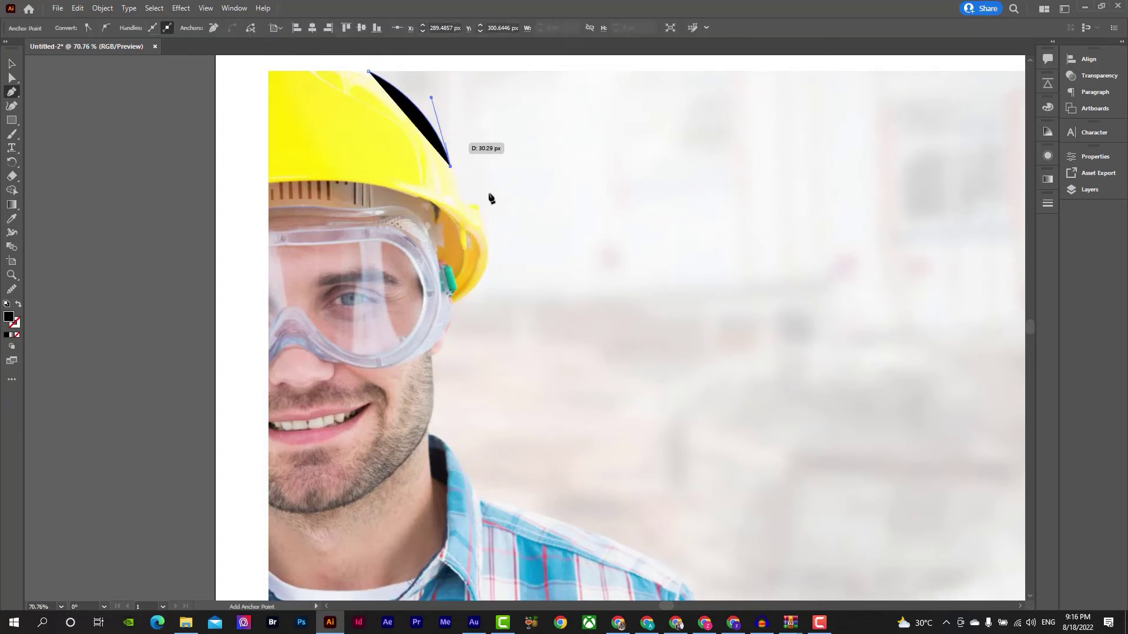
key("shift+x")
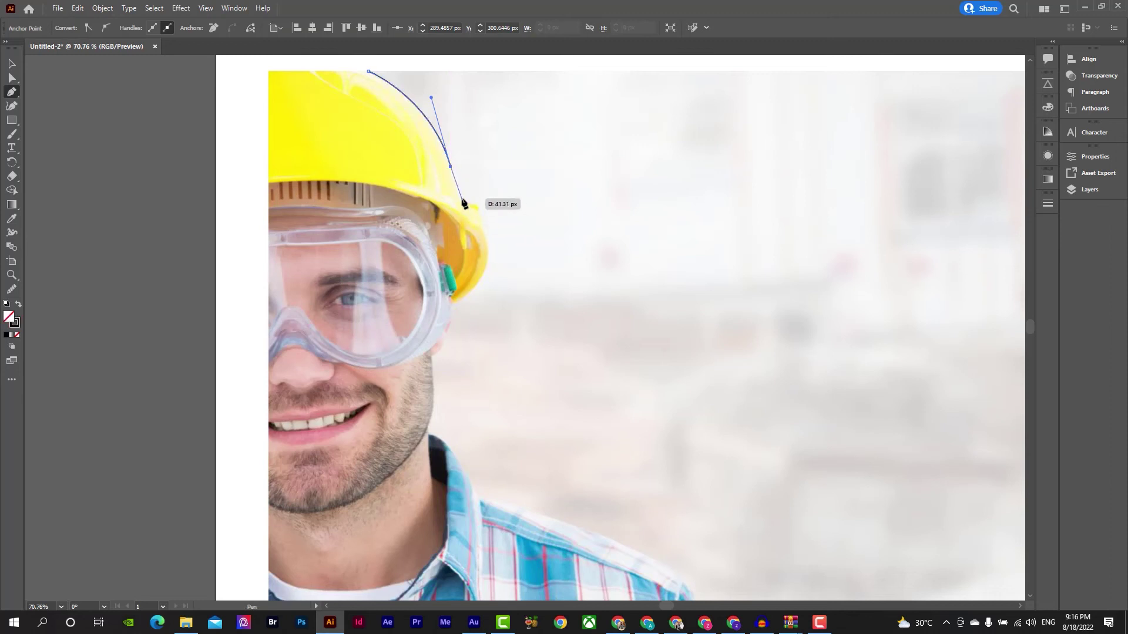
Continue the Pen path around the hard hat's brim corner and outer edge down to where the hat meets the goggles
left_click_drag(458, 201, 458, 210)
left_click(457, 201)
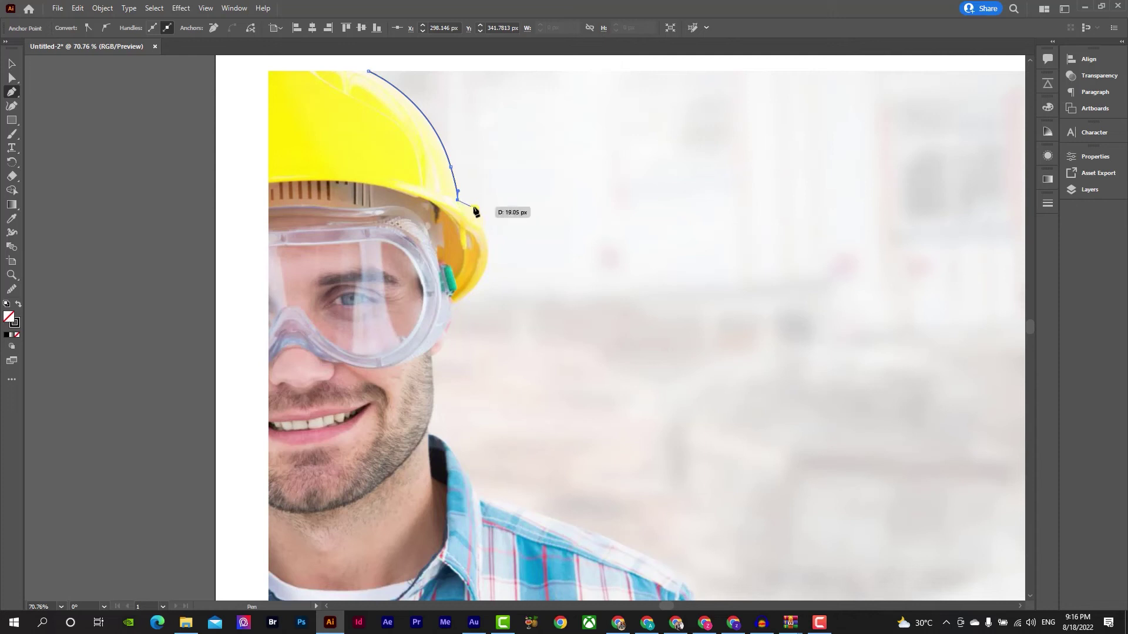
left_click(478, 204)
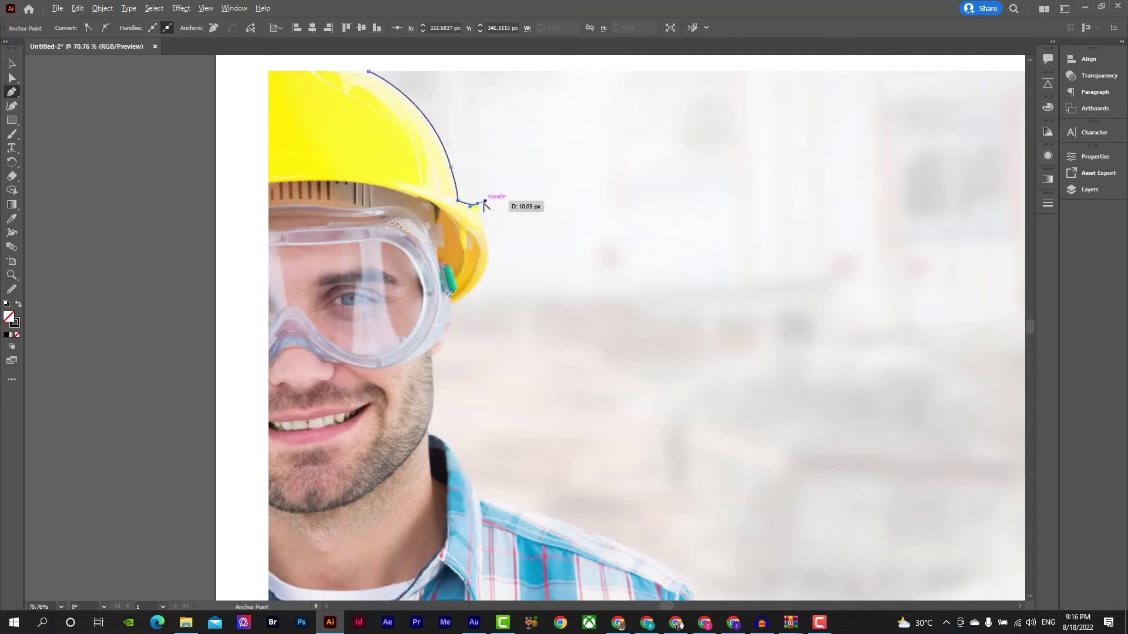
left_click(477, 203)
left_click_drag(486, 236, 487, 246)
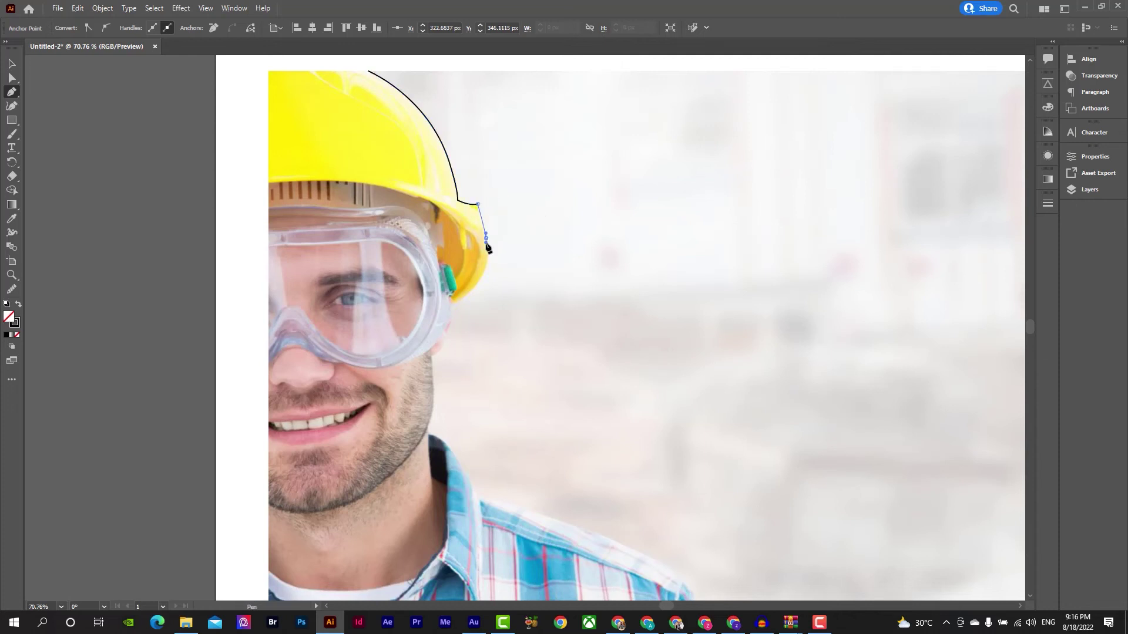
left_click_drag(457, 302, 439, 320)
left_click(458, 303)
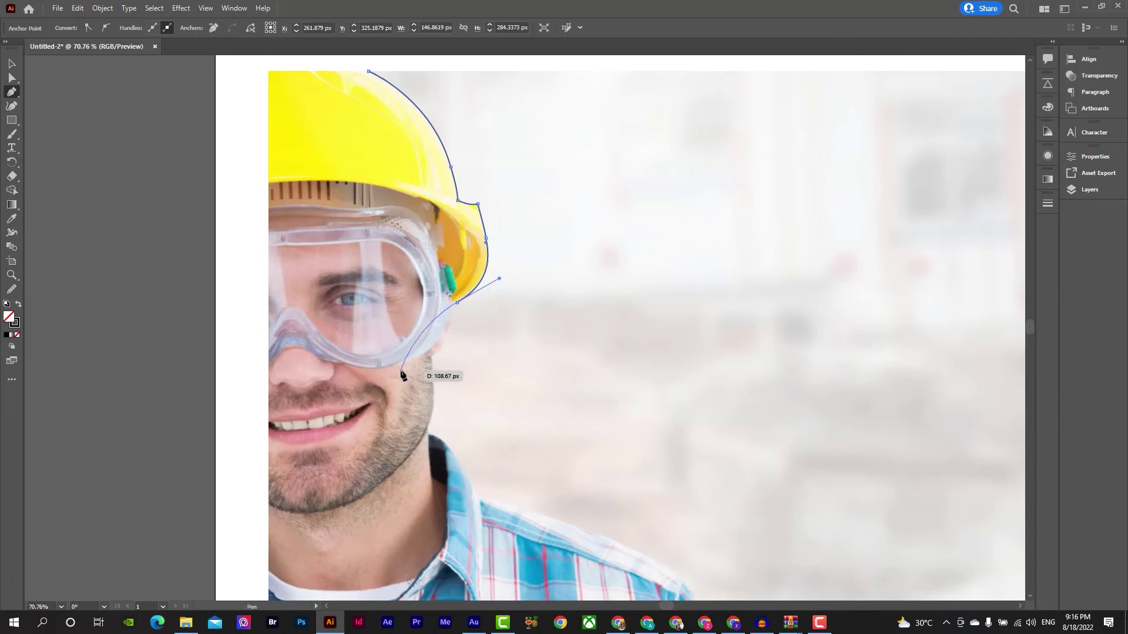
left_click(458, 303)
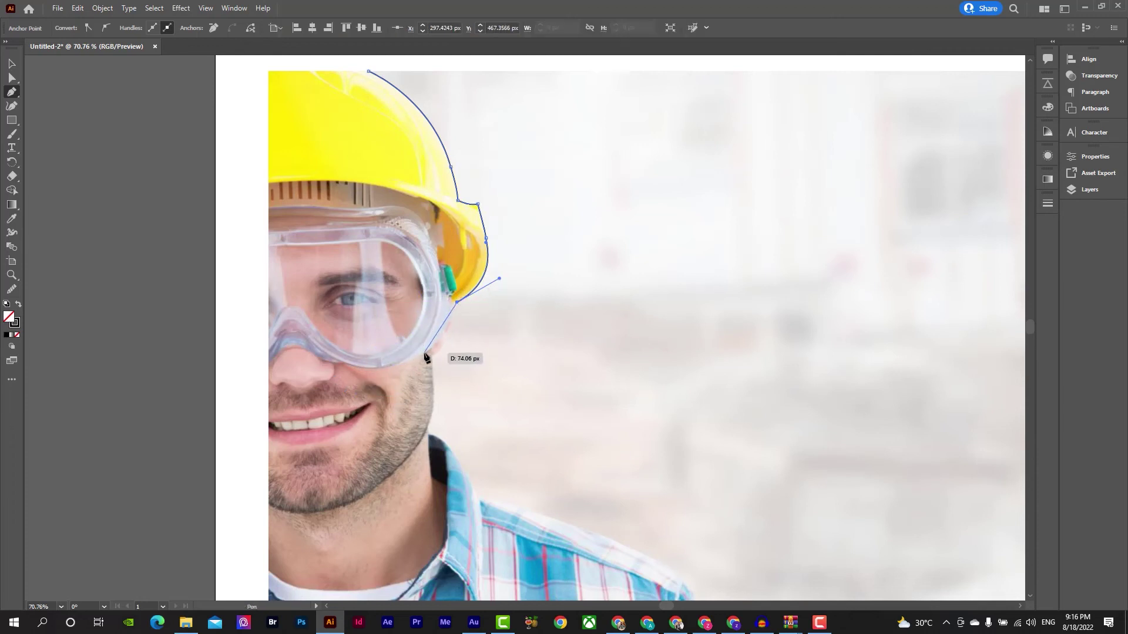
Trace the goggles' lower edge to the photo's side edge and close the path along the photo's border at the starting anchor
left_click_drag(422, 354, 391, 382)
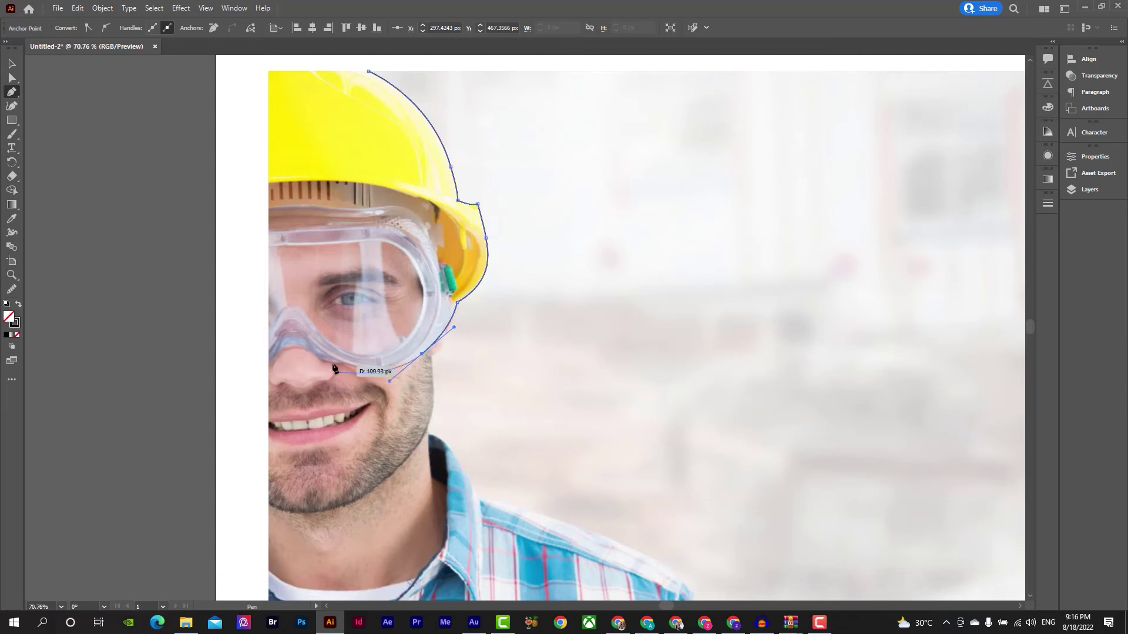
left_click_drag(314, 356, 299, 333)
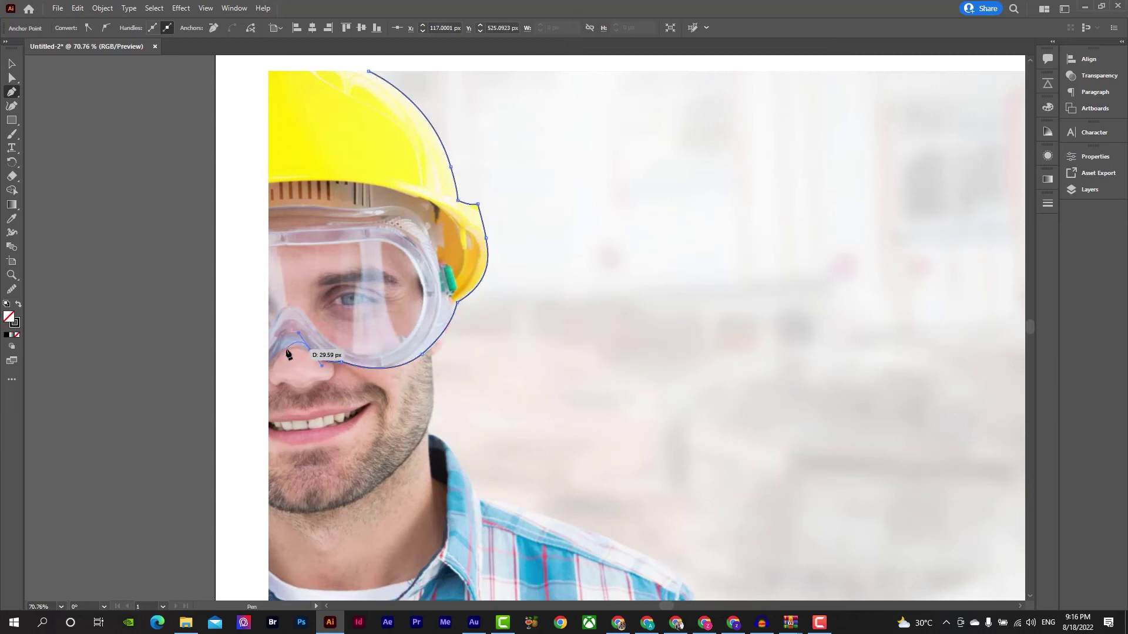
left_click(269, 364)
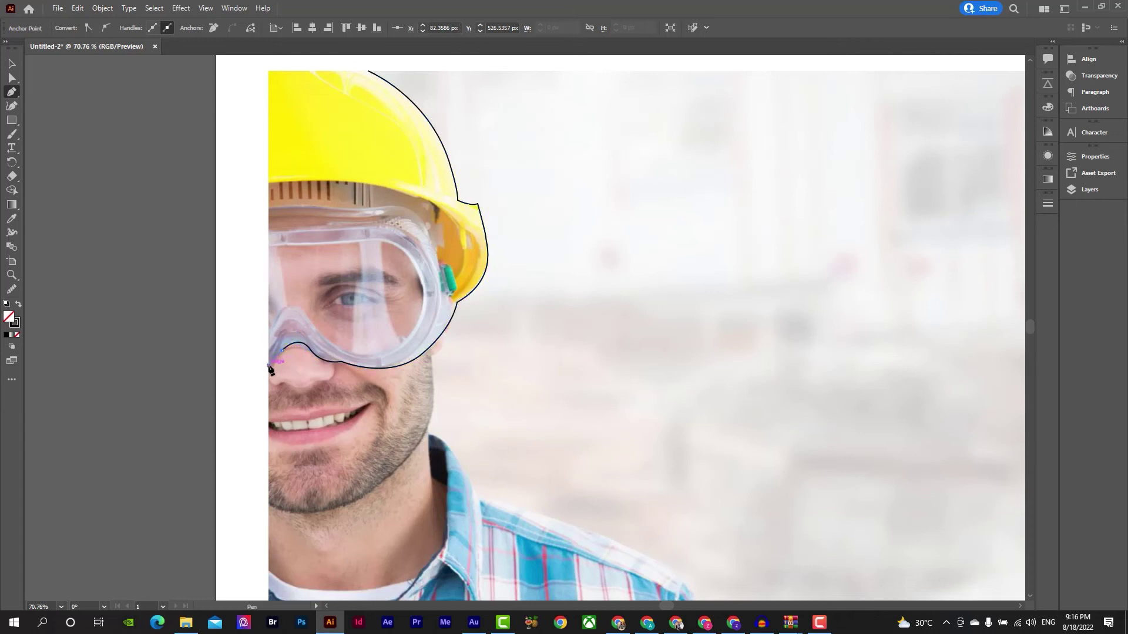
left_click(268, 70)
left_click(369, 71)
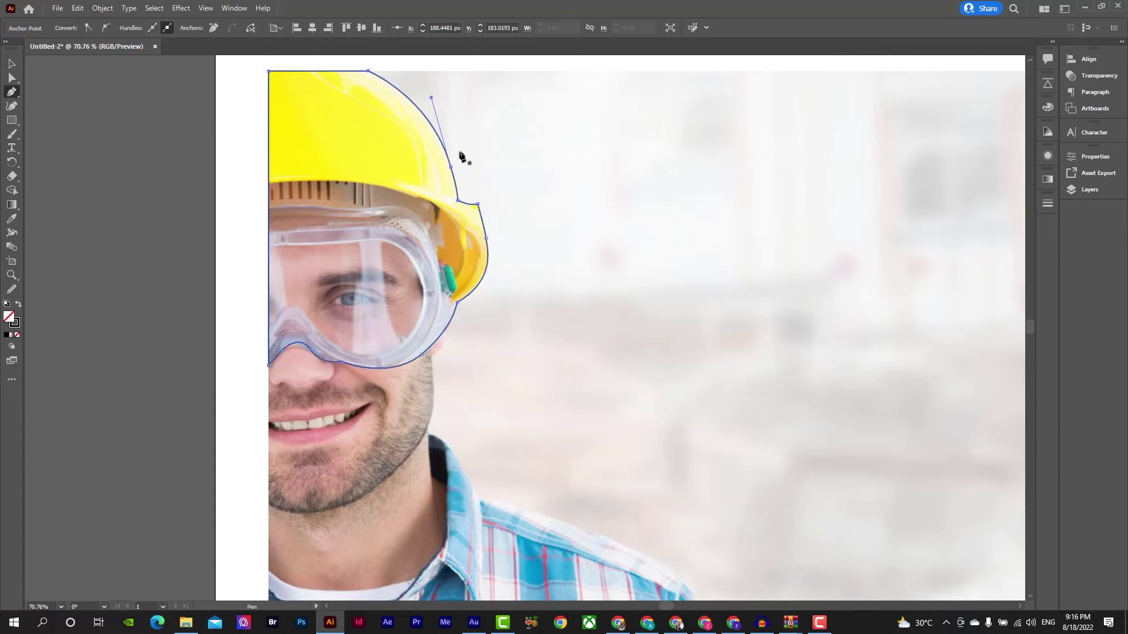
Move the closed outline beside the face to about X 439 px, Y 376 px and swap its black stroke to the fill
left_click_drag(478, 148, 646, 172)
key("ctrl+z")
key("v")
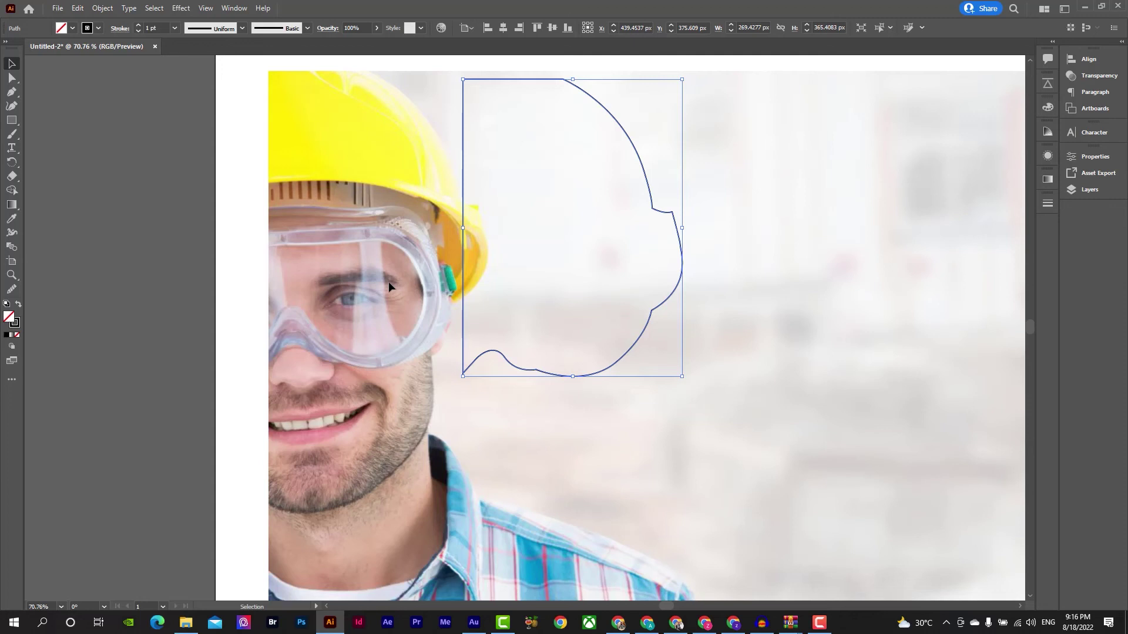
key("shift+x")
left_click(814, 256)
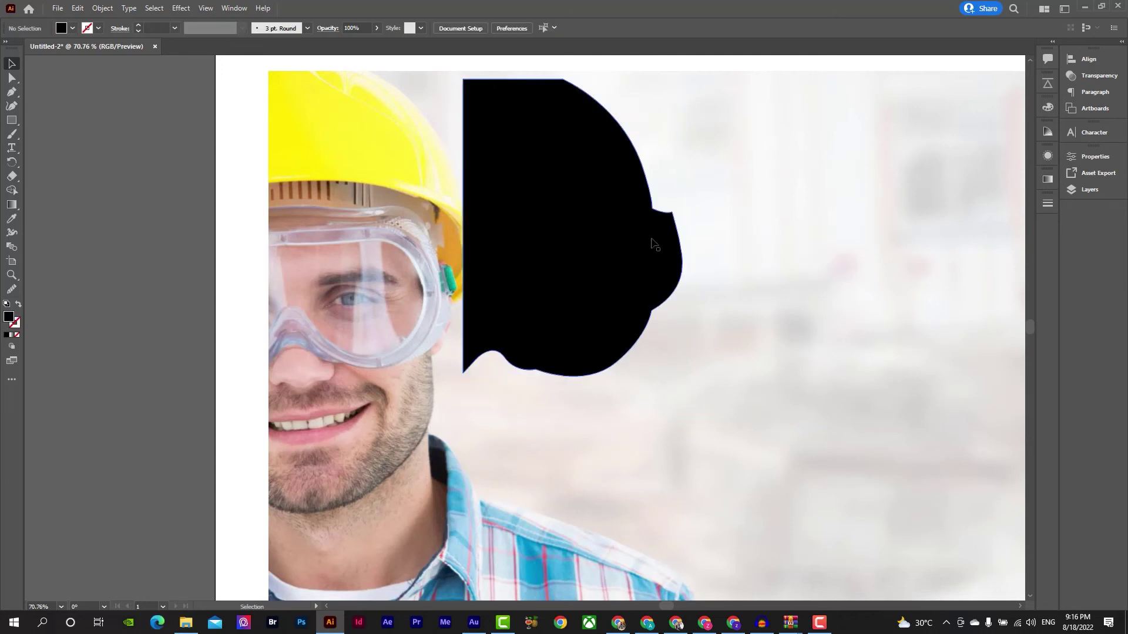
Delete the black hard-hat silhouette and the worker photo from the artboard
left_click(652, 243)
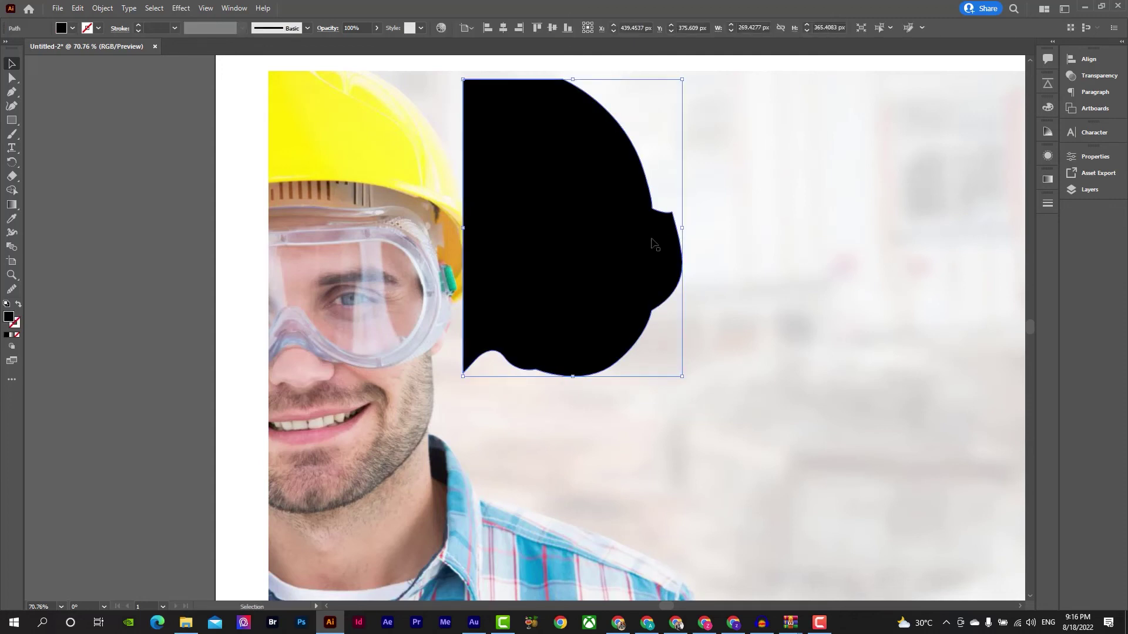
key("ctrl+0")
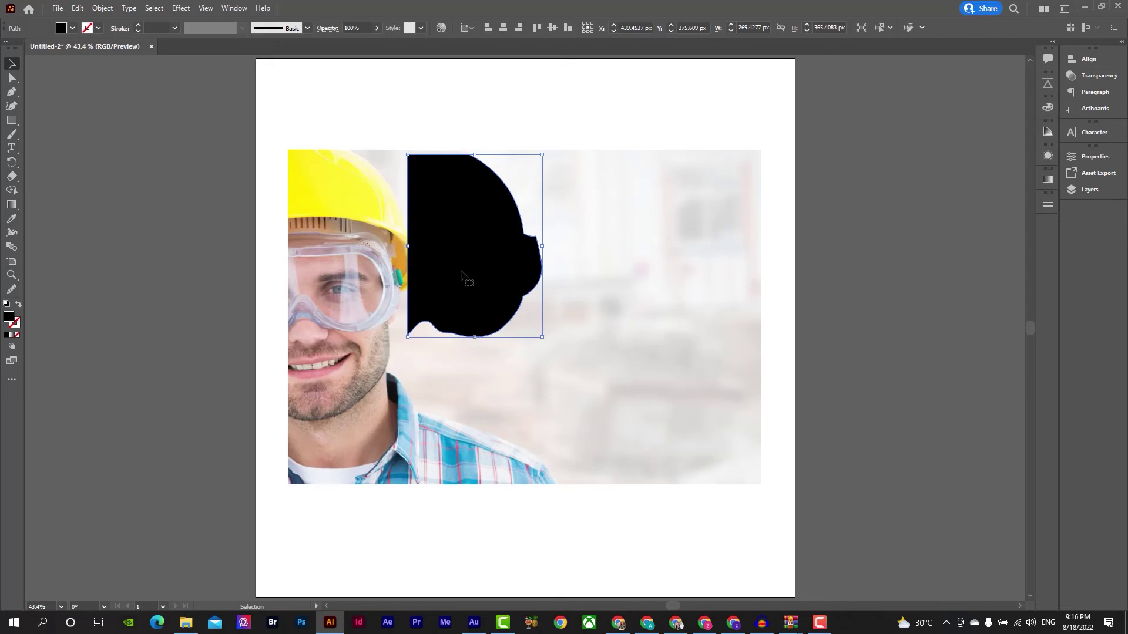
key("Delete")
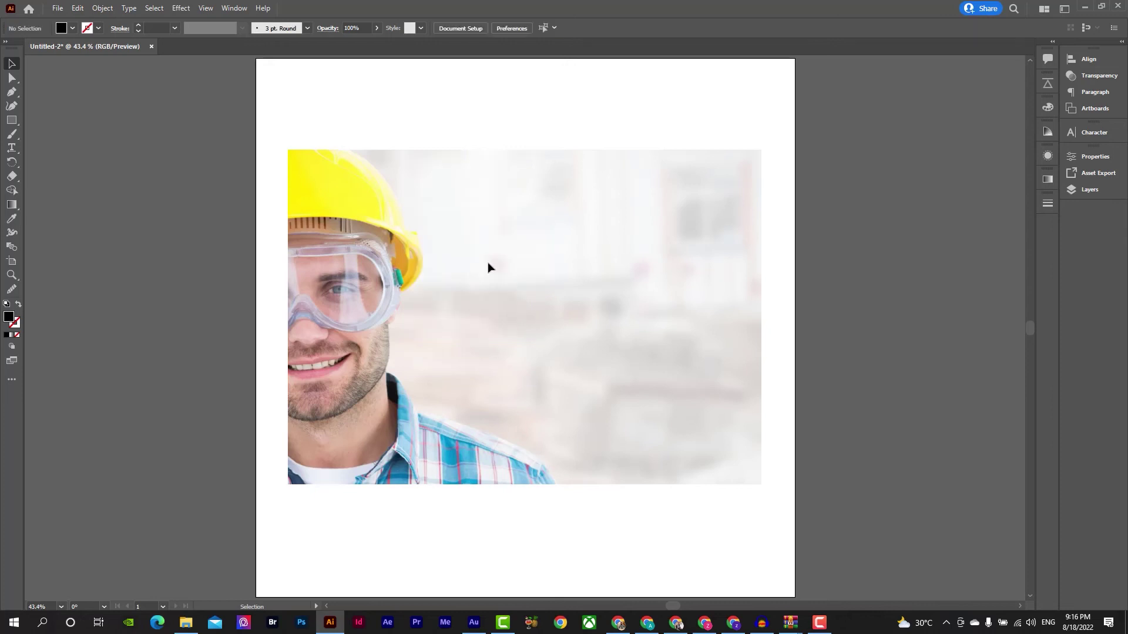
left_click(511, 341)
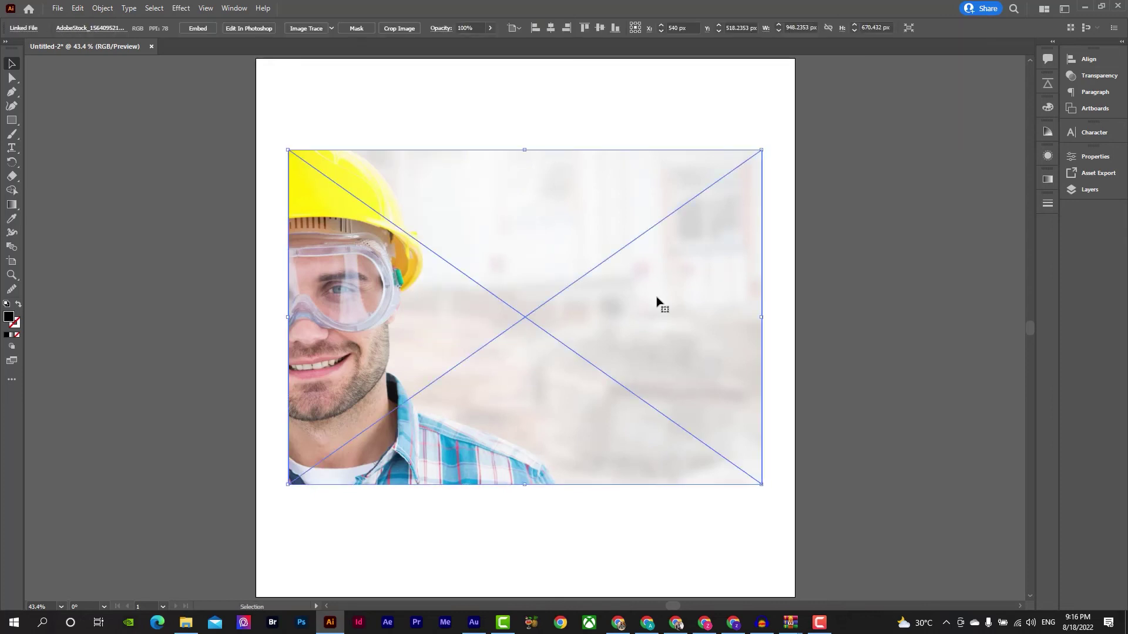
key("Delete")
Draw a black rectangle about 509 by 278 px just above the artboard's centre and leave it deselected
left_click(12, 120)
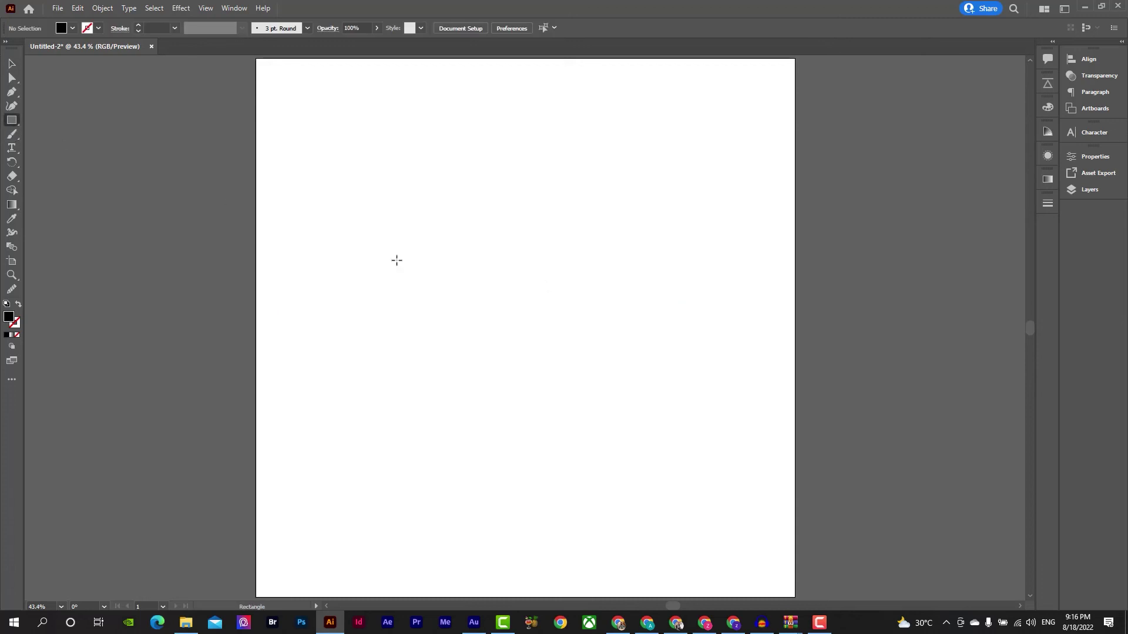
left_click_drag(395, 206, 648, 343)
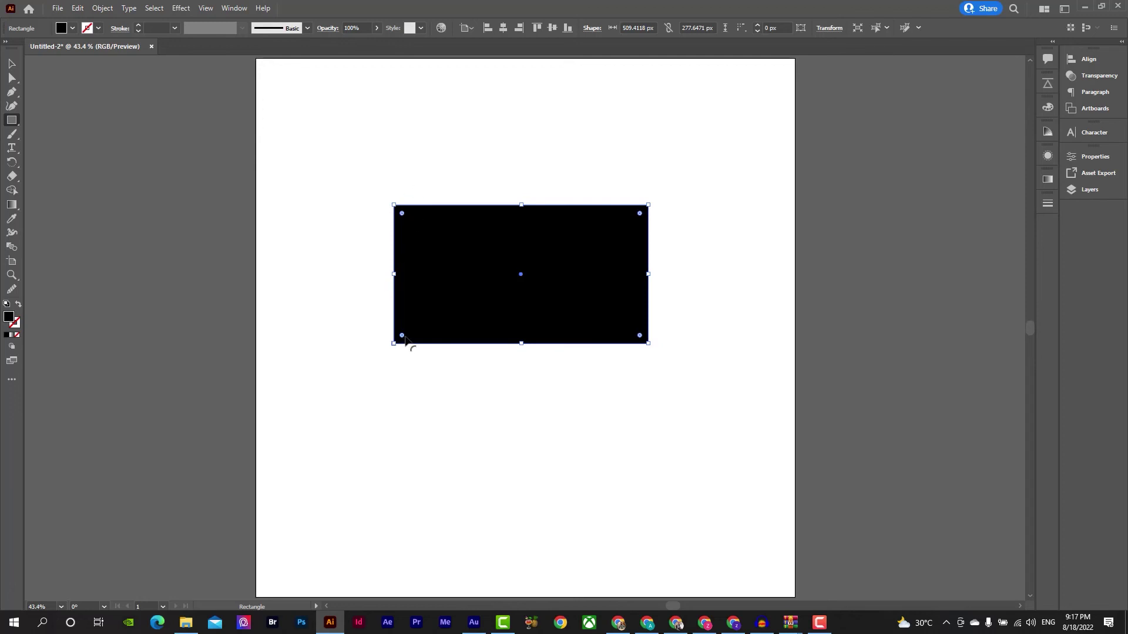
left_click_drag(405, 340, 397, 378)
left_click_drag(640, 213, 613, 172)
left_click(8, 60)
left_click(394, 172)
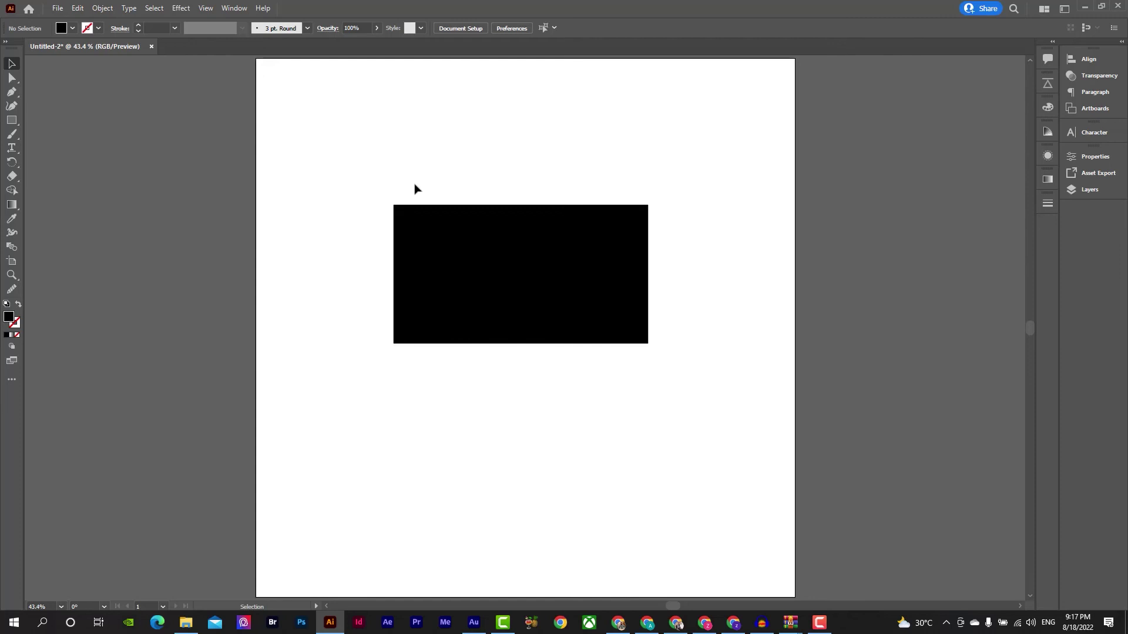
Try rounding the black rectangle's upper-right corner with a large radius, and adjust the shape's corners further
left_click(10, 81)
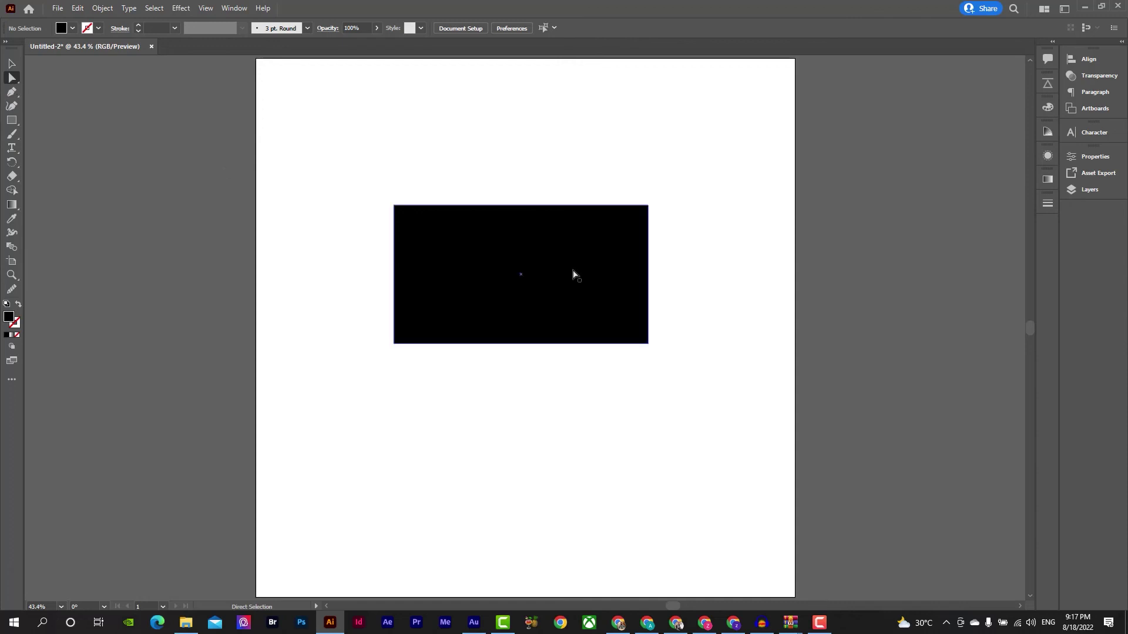
left_click(574, 273)
left_click(648, 206)
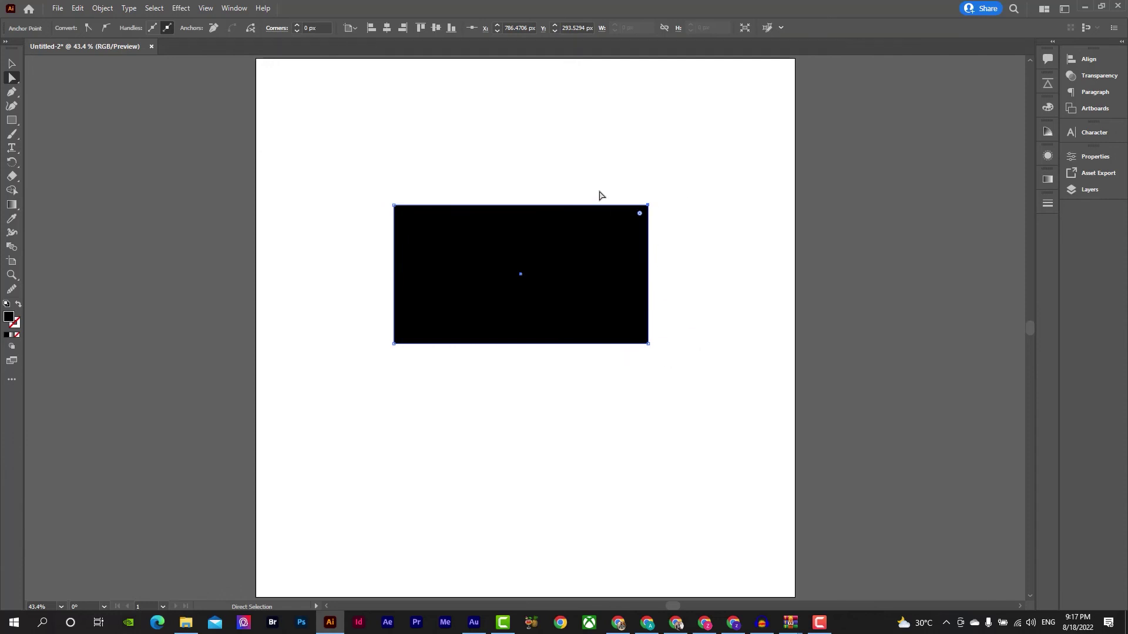
left_click_drag(639, 213, 586, 301)
left_click(303, 469)
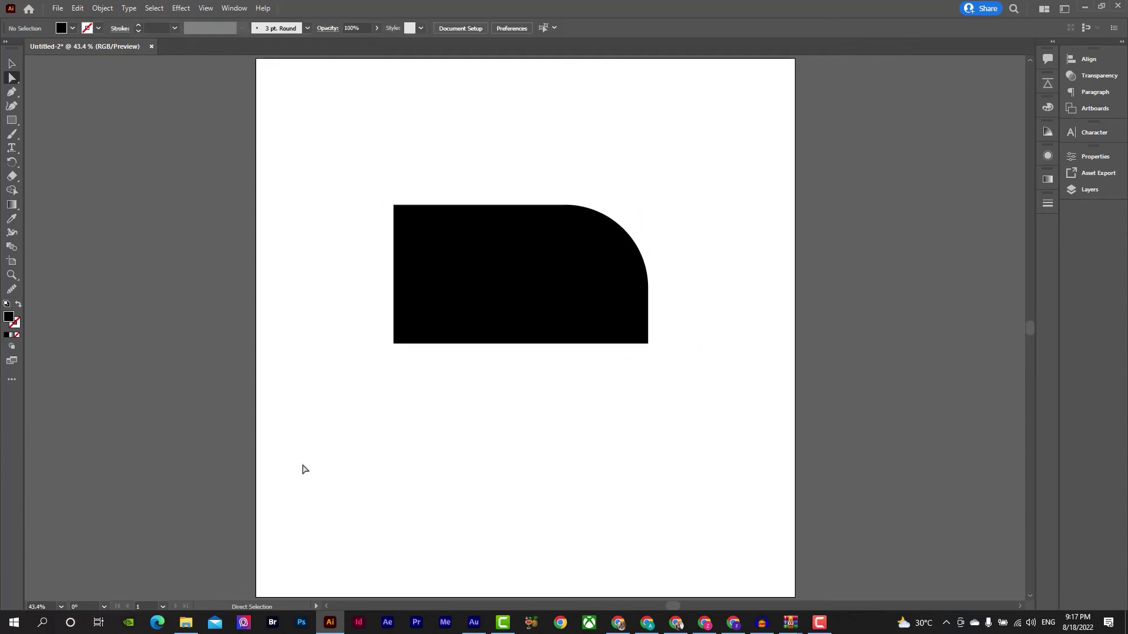
left_click(485, 326)
mouse_move(565, 292)
left_mouse_down()
mouse_move(548, 320)
mouse_move(559, 305)
left_mouse_up()
Undo the corner edits, the rectangle, the deletions and the fill swap, back to the unfilled outline over the worker photo, and deselect it
key("ctrl+z")
key("ctrl+z")
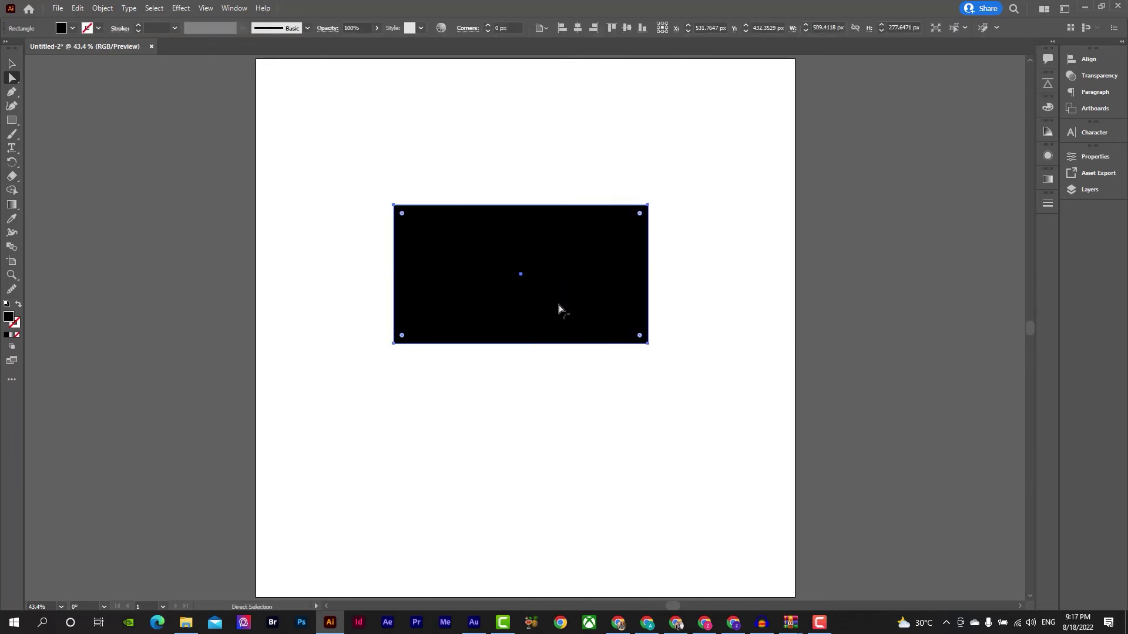
key("ctrl+z")
key("ctrl+z")
key("ctrl+z")
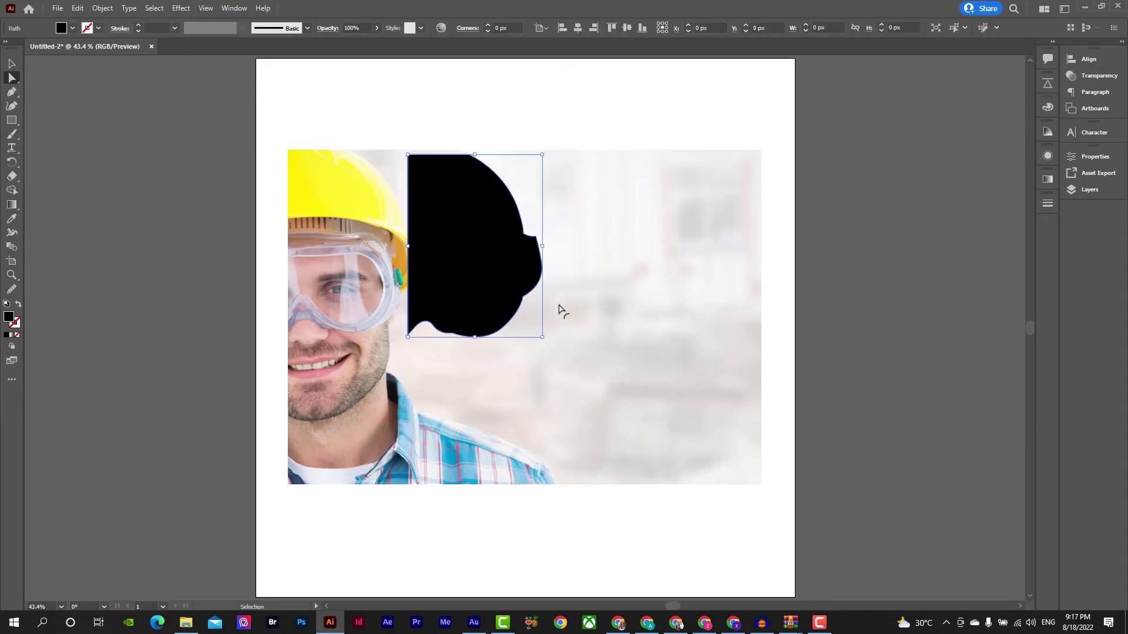
key("ctrl+z")
key("v")
left_click(728, 268)
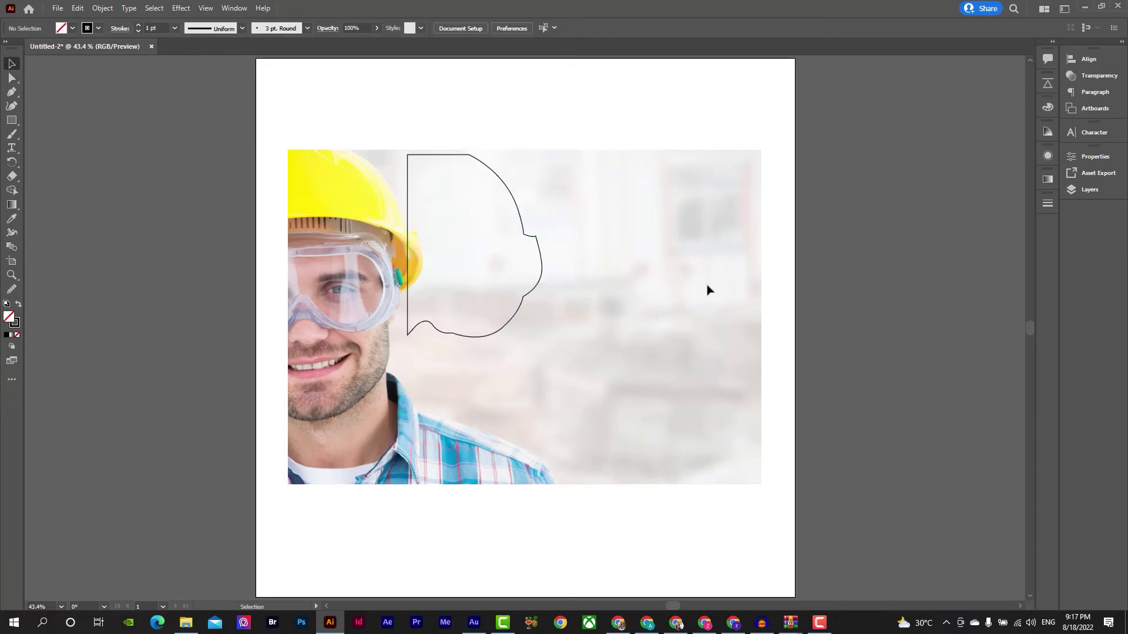
Round the sharp outer corner of the small brim step on the traced outline to about 3.83 px
key("ctrl+space")
left_click_drag(533, 229, 693, 294)
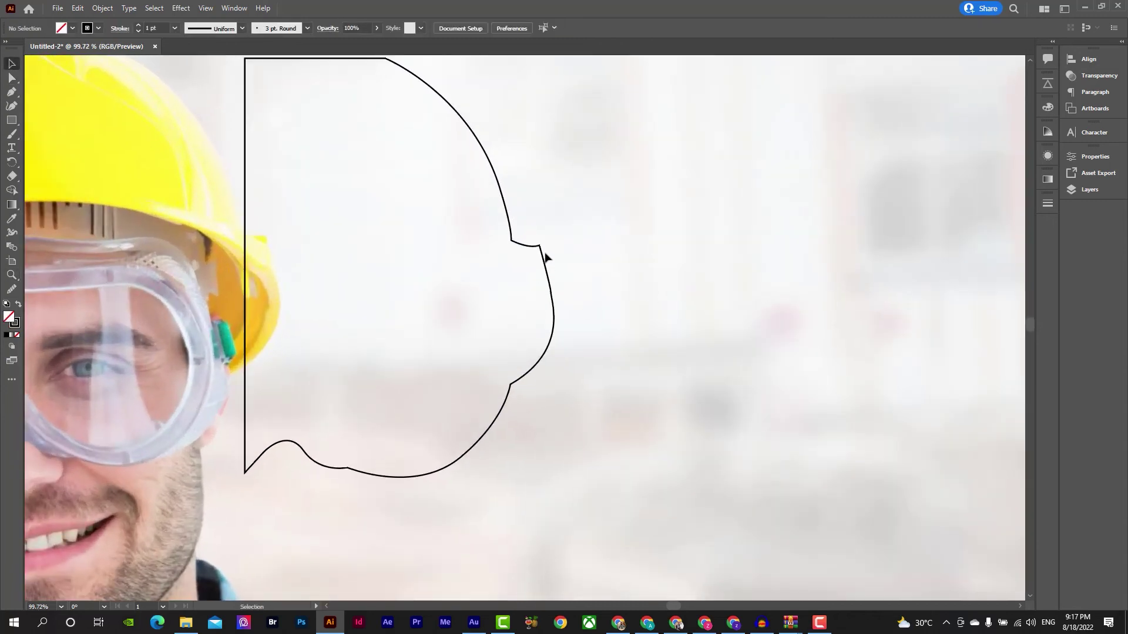
key("ctrl+space")
left_click_drag(545, 257, 657, 312)
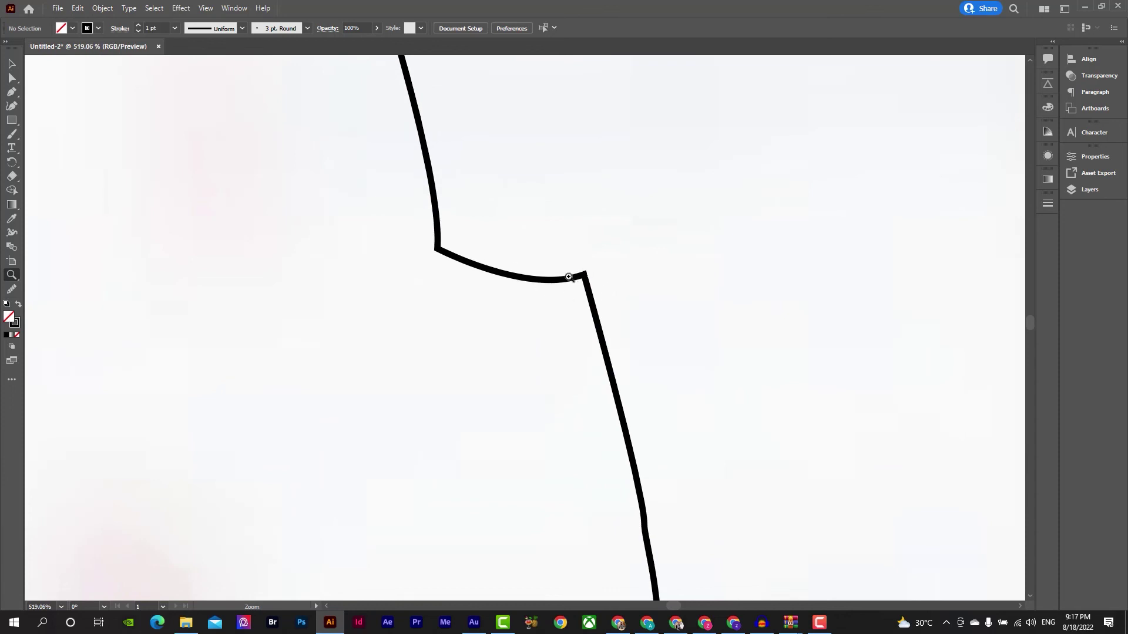
left_click(15, 83)
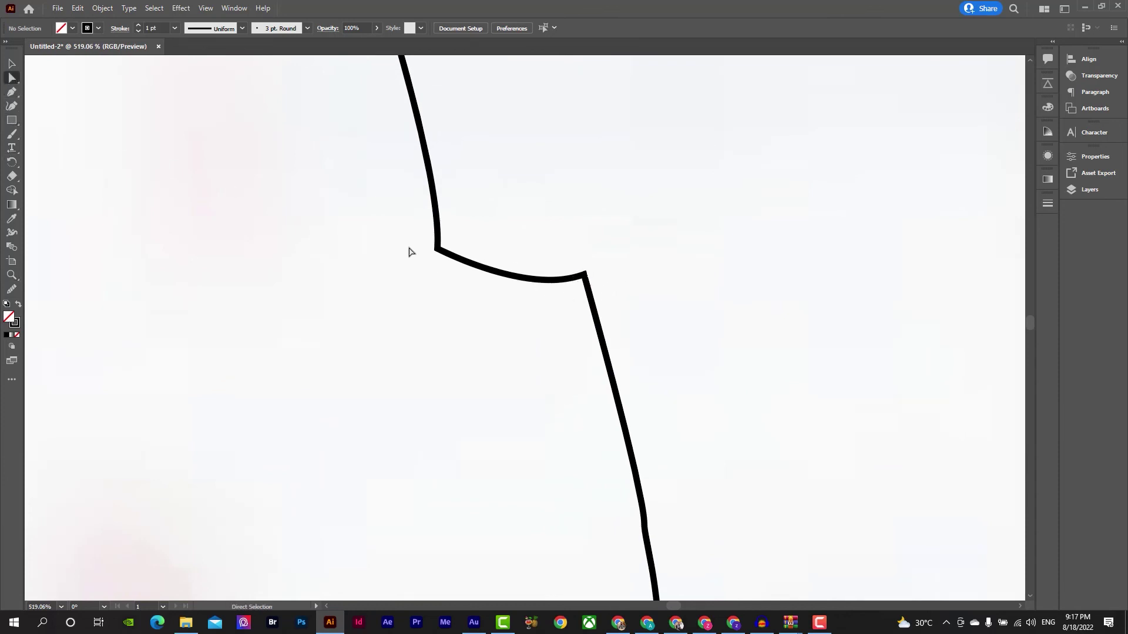
left_click(446, 255)
left_click(582, 274)
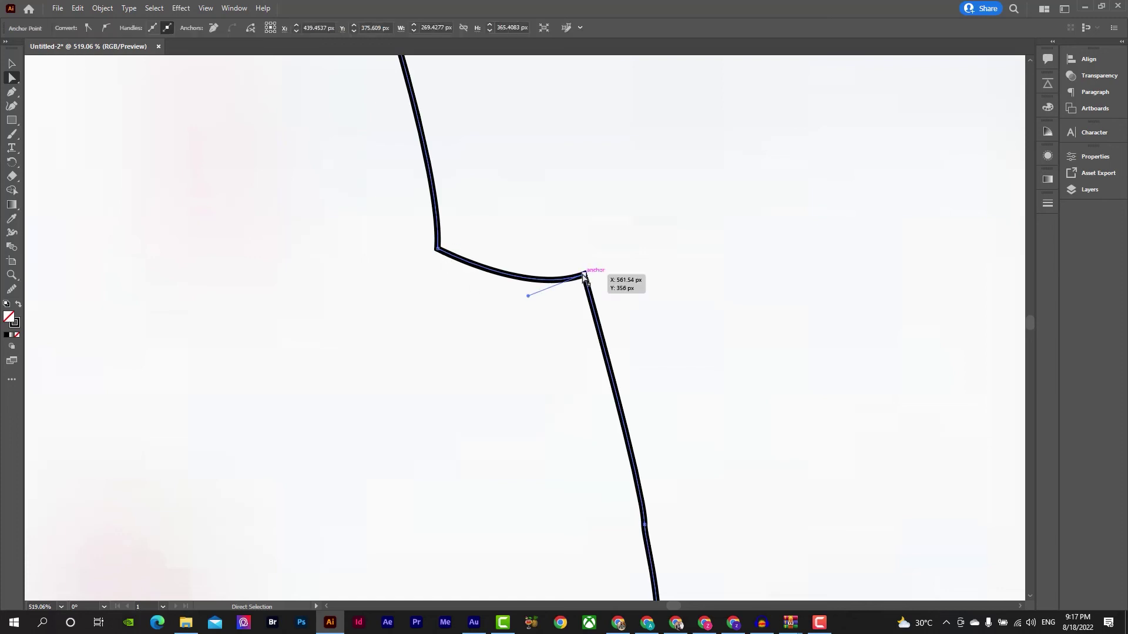
left_click_drag(579, 288, 568, 306)
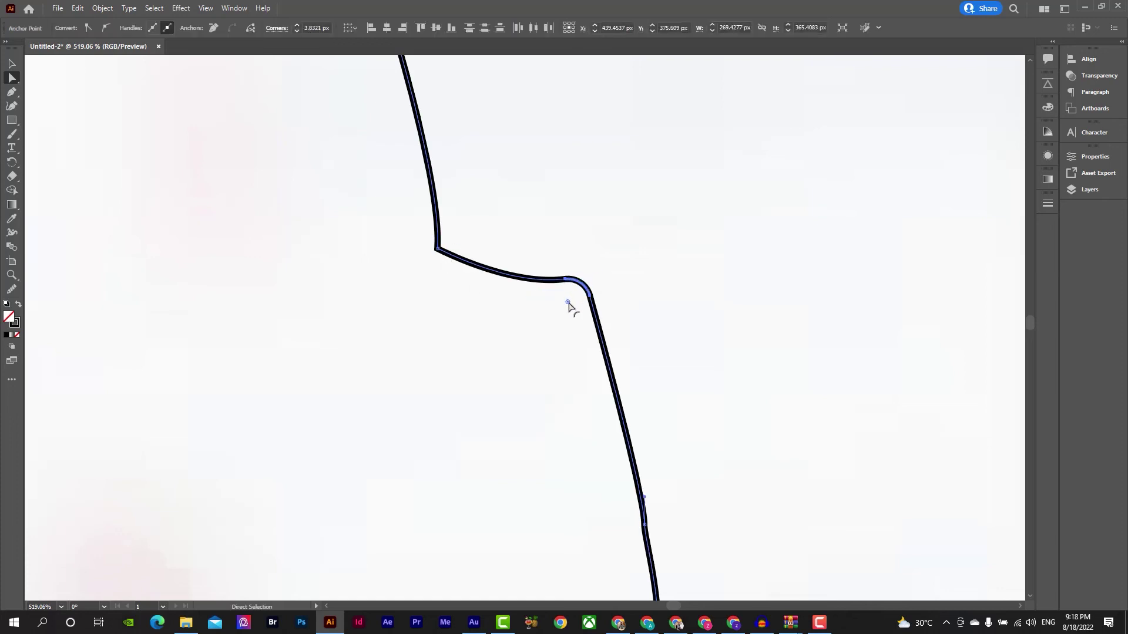
key("ctrl+0")
key("v")
left_click(571, 376)
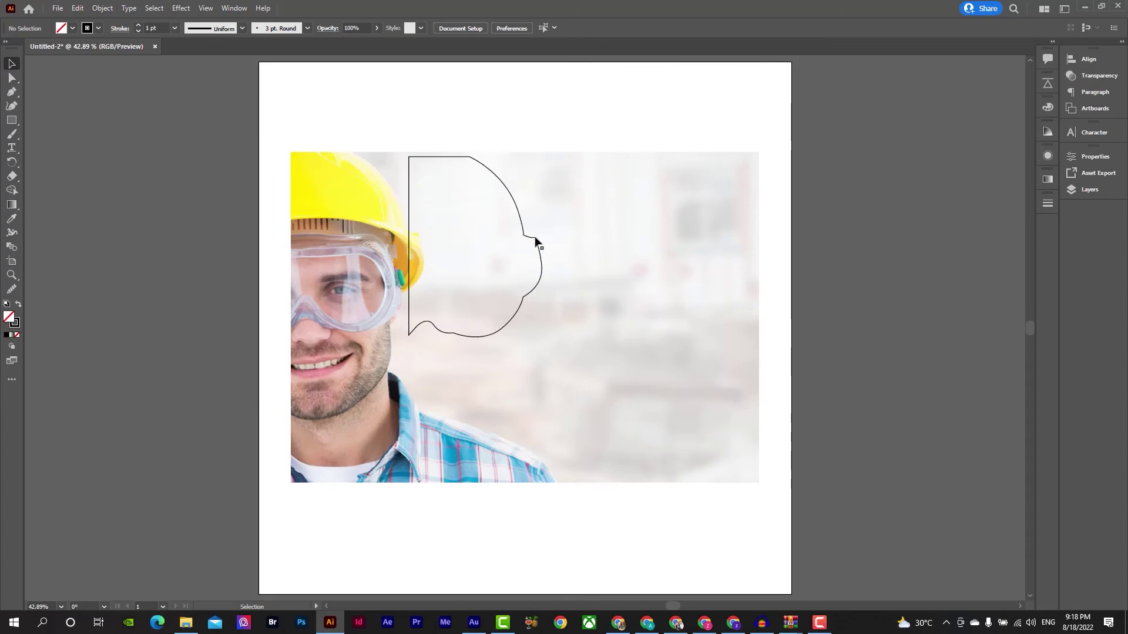
Round the pointed lower-left corner of the traced outline where its straight vertical edge meets the wavy lower edge
key("z")
left_click_drag(394, 306, 655, 431)
left_click(12, 79)
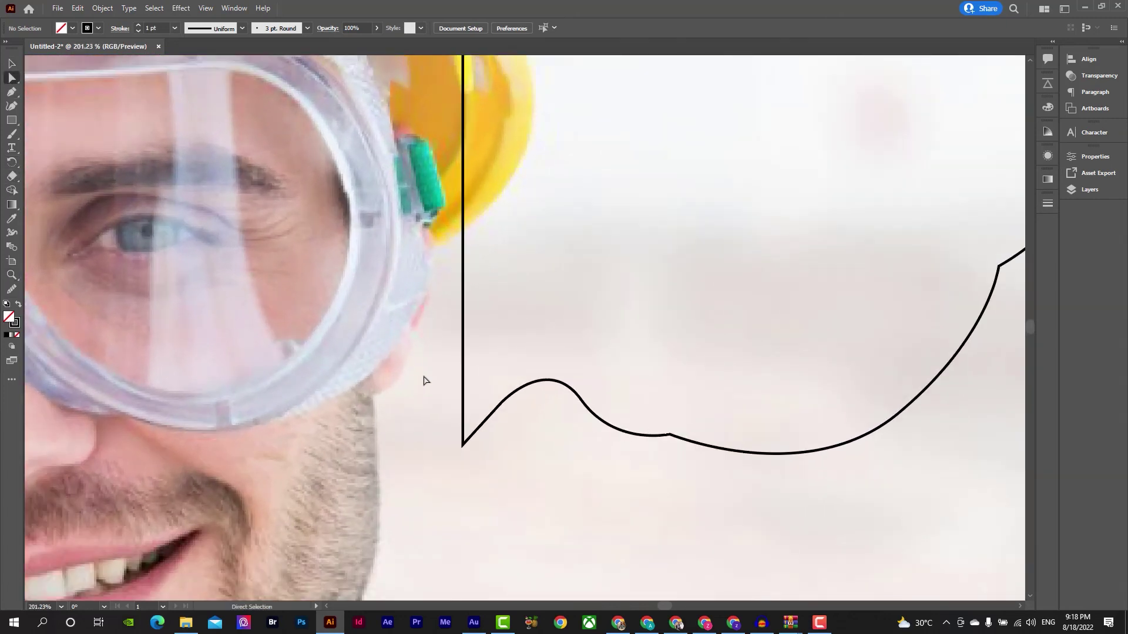
left_click(462, 444)
left_click_drag(464, 441, 502, 368)
key("v")
left_click(595, 297)
key("ctrl+0")
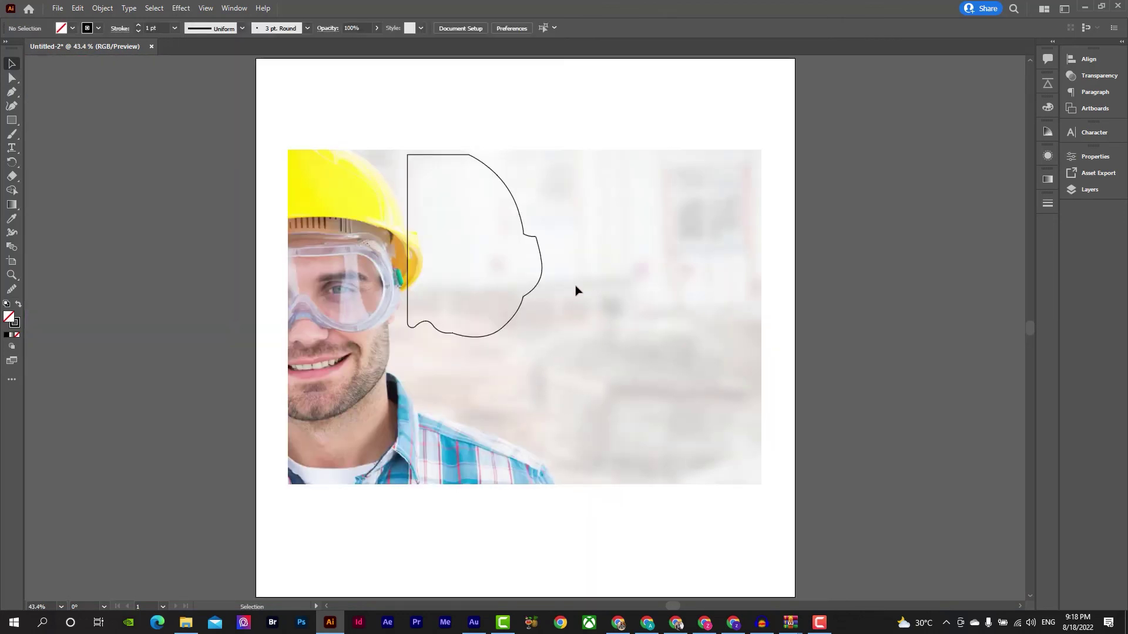
Delete the traced outline and the worker photo to empty the artboard
left_click_drag(581, 250, 478, 372)
left_click_drag(511, 330, 582, 384)
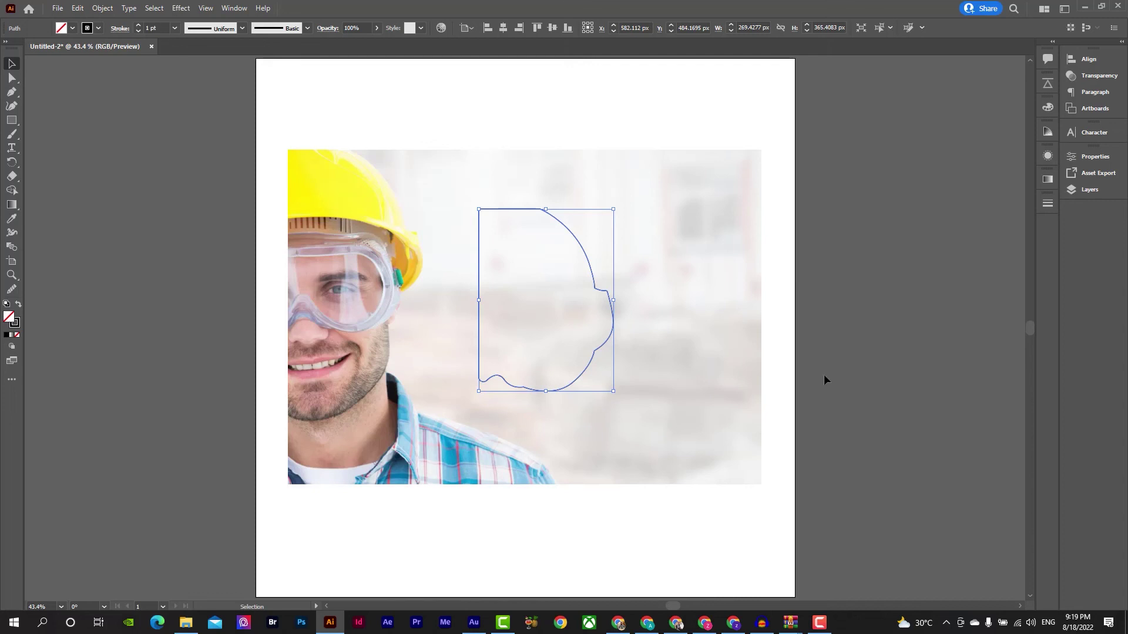
key("Delete")
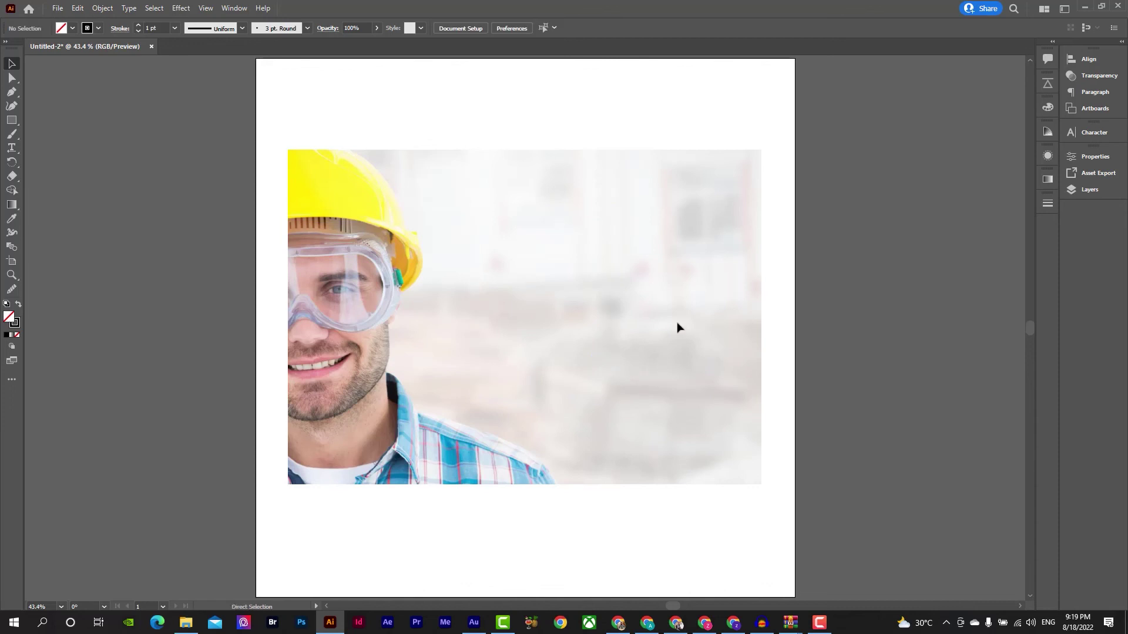
left_click(746, 326)
key("Delete")
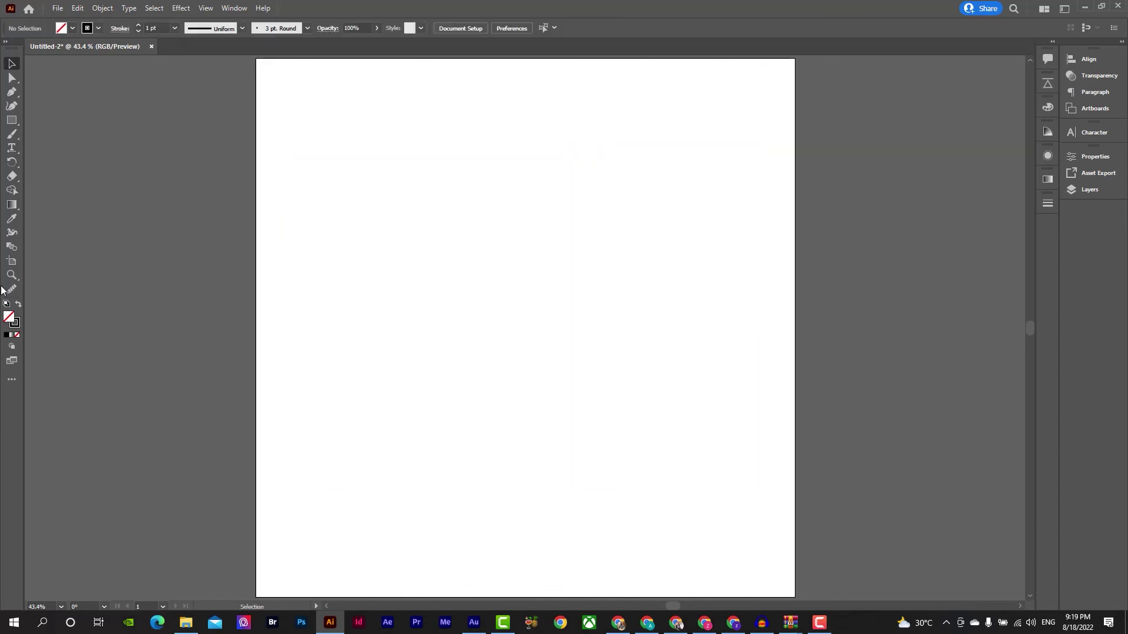
Draw a circle about 412 px in diameter with a black fill and no stroke, below the artboard's centre
left_click(11, 121)
left_click(45, 135)
left_click(72, 28)
left_click(32, 48)
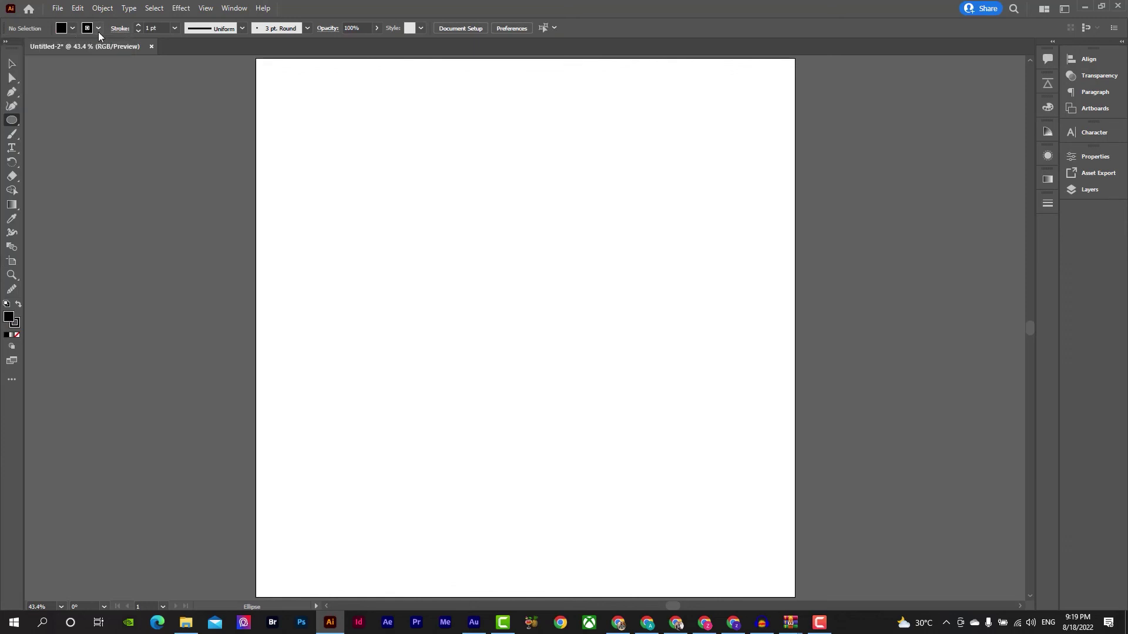
left_click(98, 29)
left_click(8, 47)
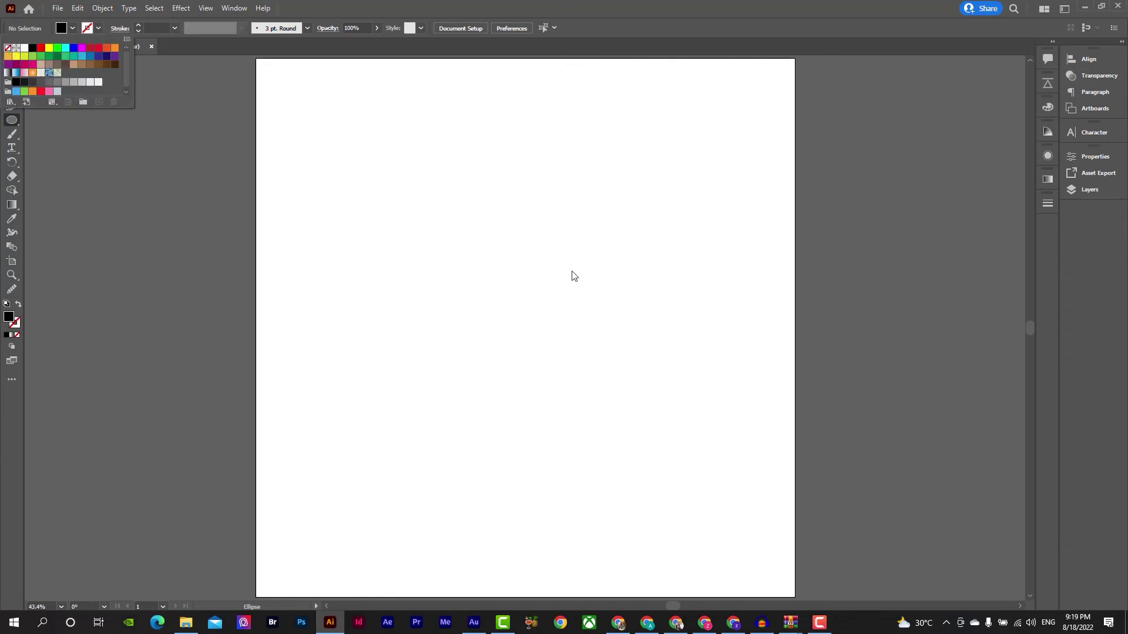
left_click_drag(475, 270, 650, 473)
key("v")
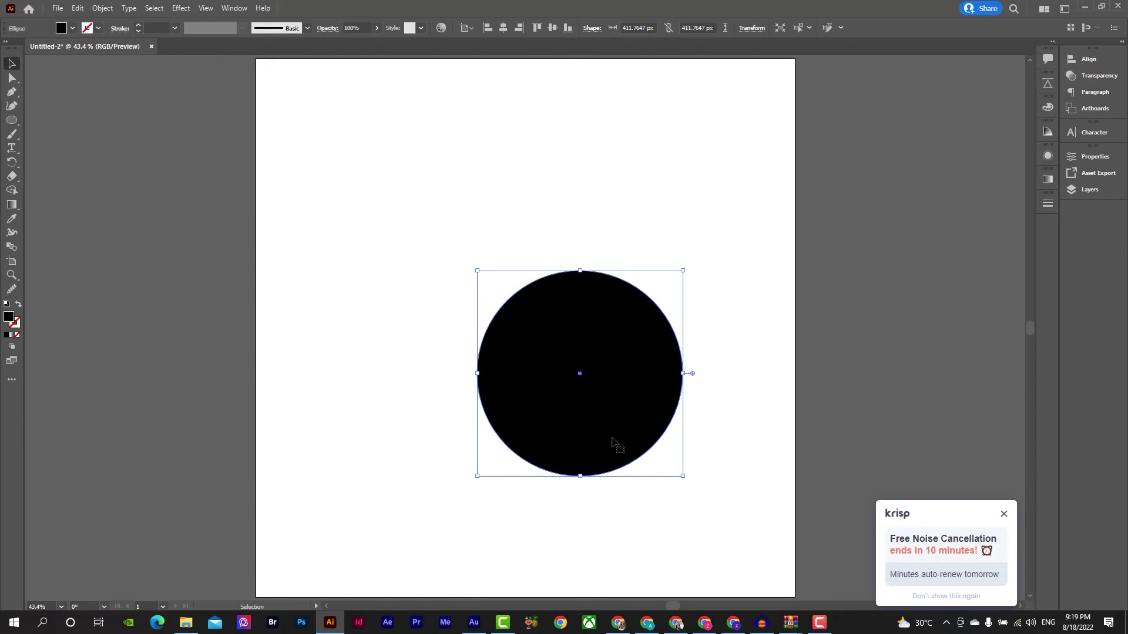
Duplicate the circle diagonally up and to the right, and subtract the copy with the Shape Builder to form a crescent moon
left_click_drag(612, 440, 555, 372)
left_click(586, 352, "shift")
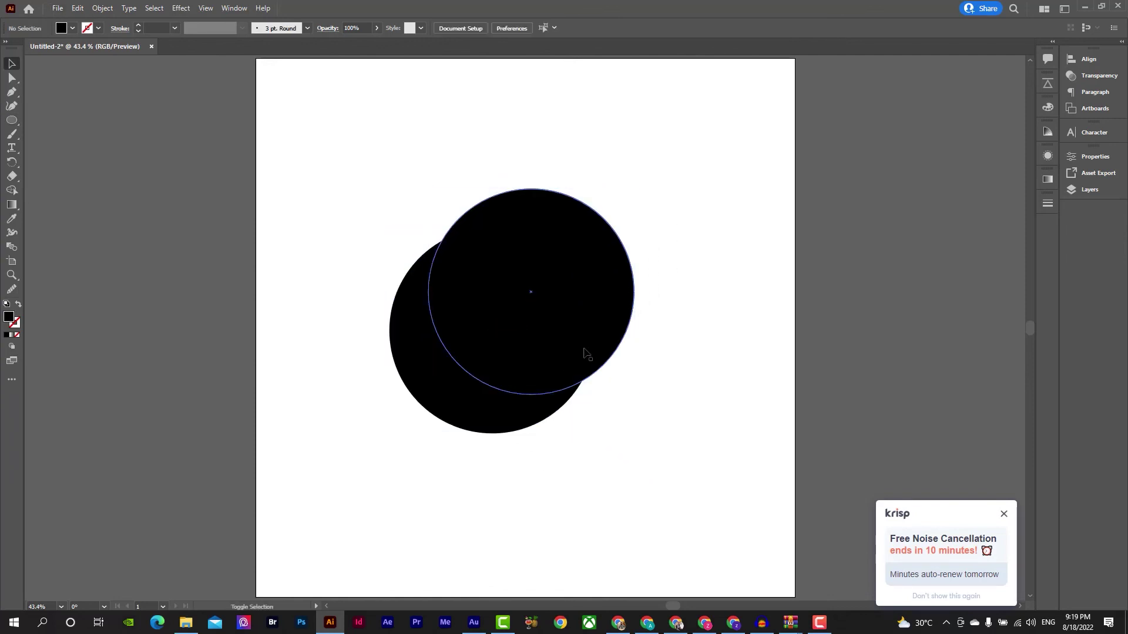
left_click_drag(704, 297, 458, 433)
key("shift+m")
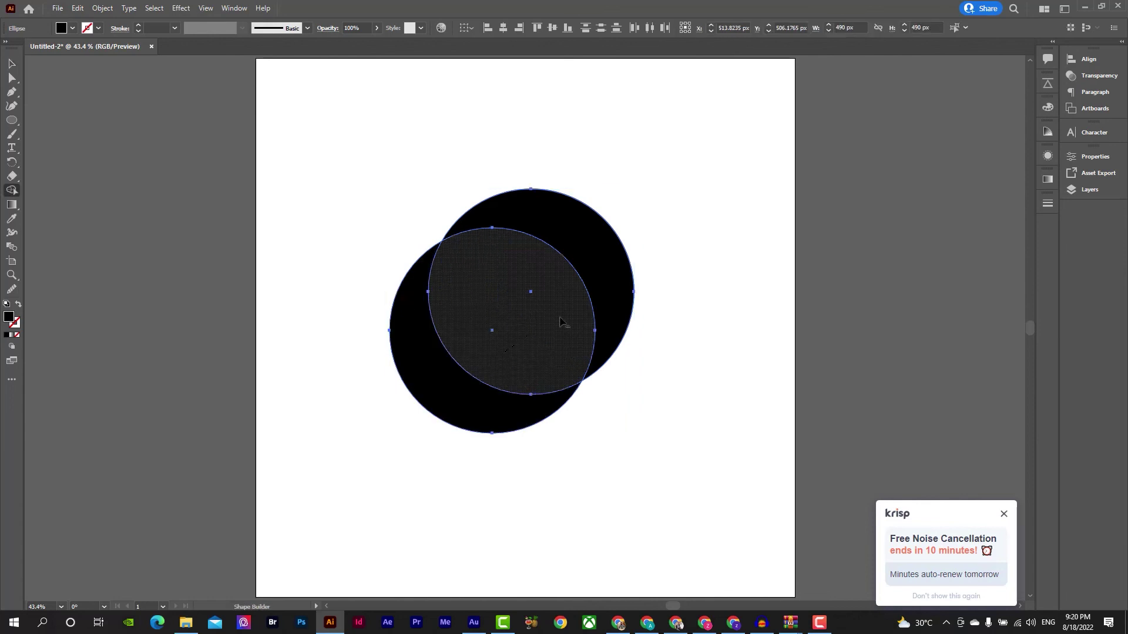
left_click_drag(560, 322, 644, 279)
key("v")
left_click(649, 356)
left_click(1002, 515)
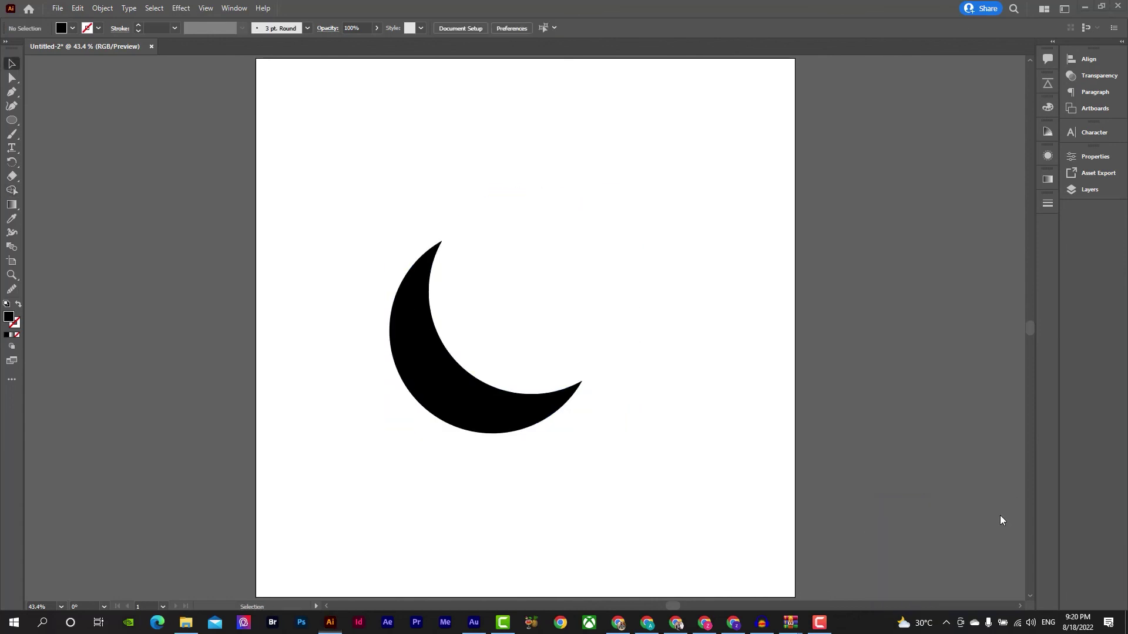
Move the crescent to about X 347 px, Y 648 px and draw a black circle about 306 px in diameter above it
left_click_drag(551, 411, 495, 456)
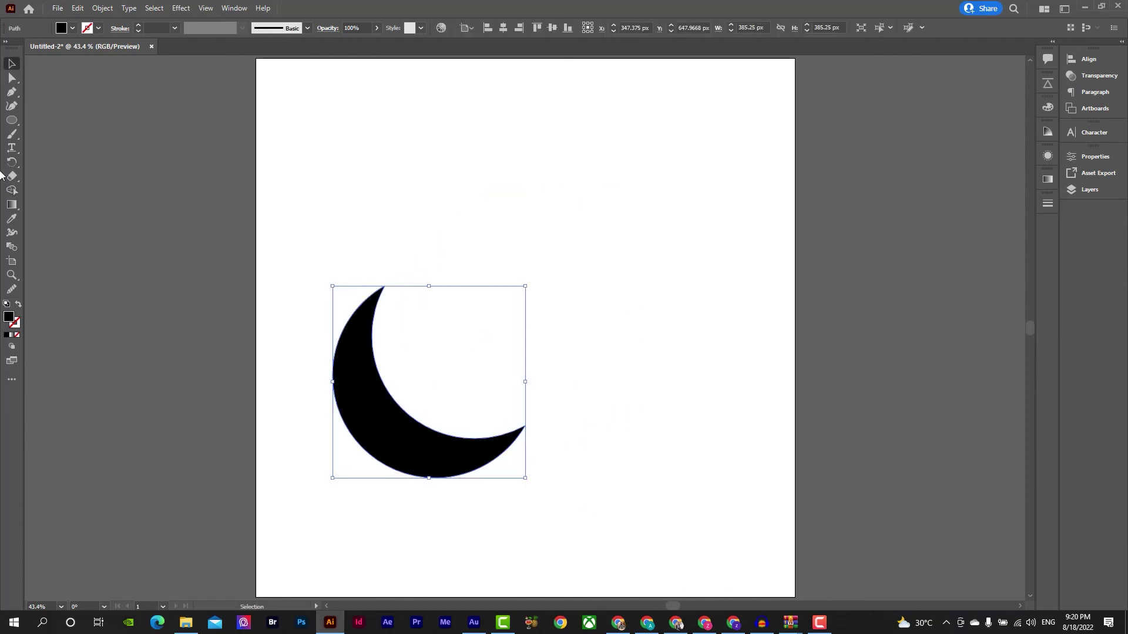
left_click(12, 119)
left_click_drag(461, 101, 615, 254)
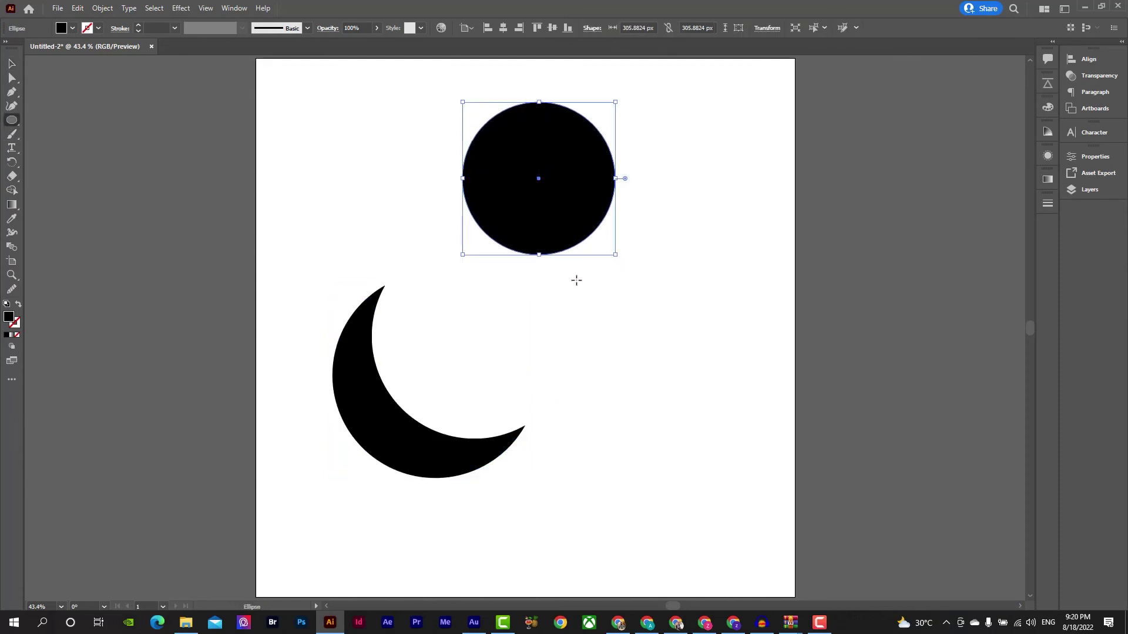
key("v")
left_click_drag(568, 208, 610, 227)
Duplicate the circle into a two-by-two grid of touching circles and move all four clear of the crescent
left_click_drag(636, 325, 428, 227)
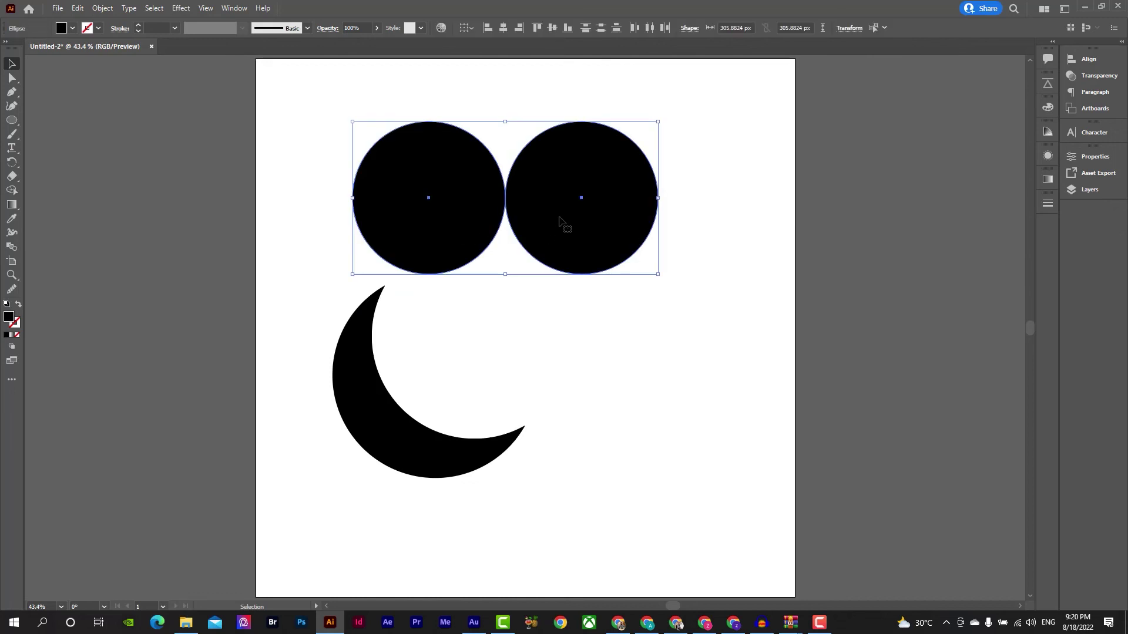
left_click_drag(570, 209, 588, 357)
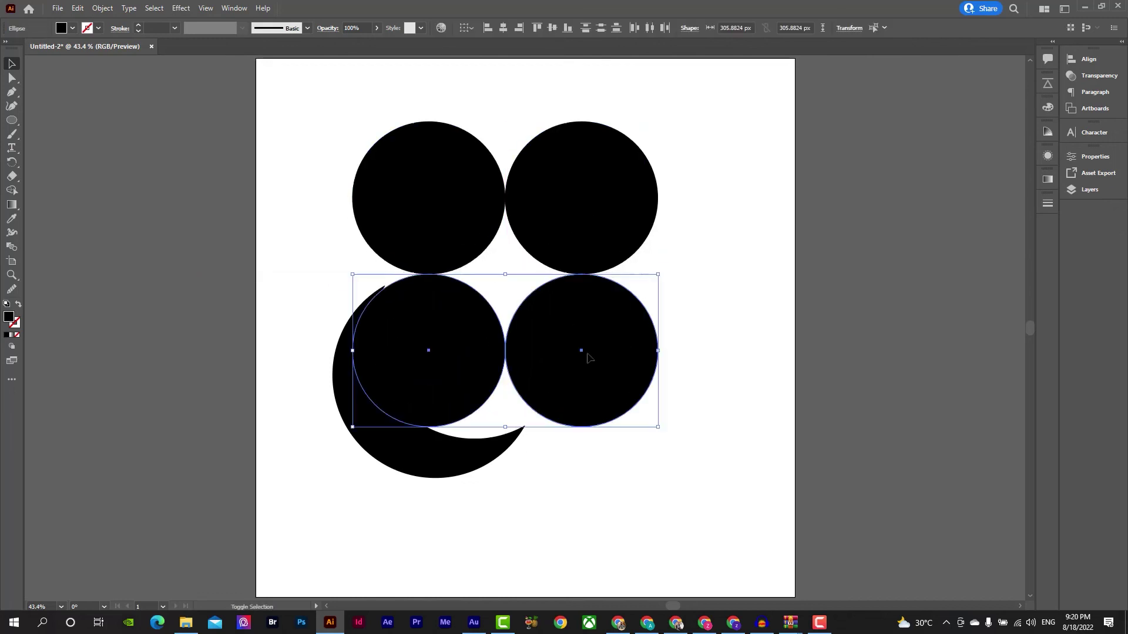
left_click_drag(724, 183, 468, 287)
left_click_drag(471, 340, 577, 309)
Use the Shape Builder to turn the enclosed gap between the four circles into a filled shape
key("shift+m")
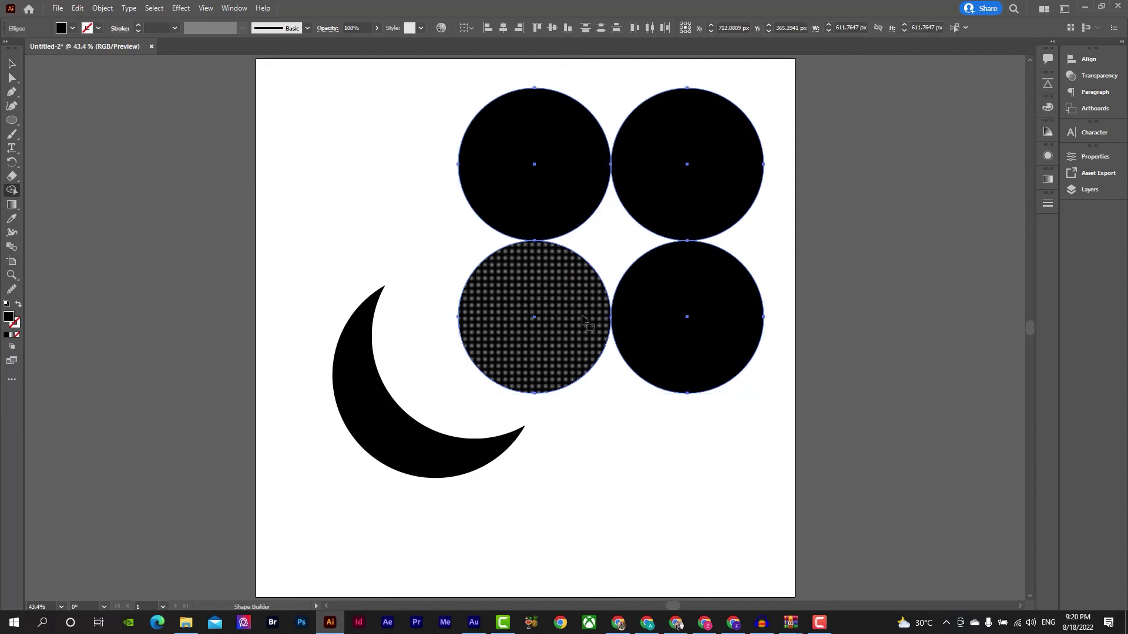
left_click(625, 247)
key("v")
left_click(780, 328)
Delete the four circles, leaving only the four-pointed star beside the crescent
left_click(757, 326)
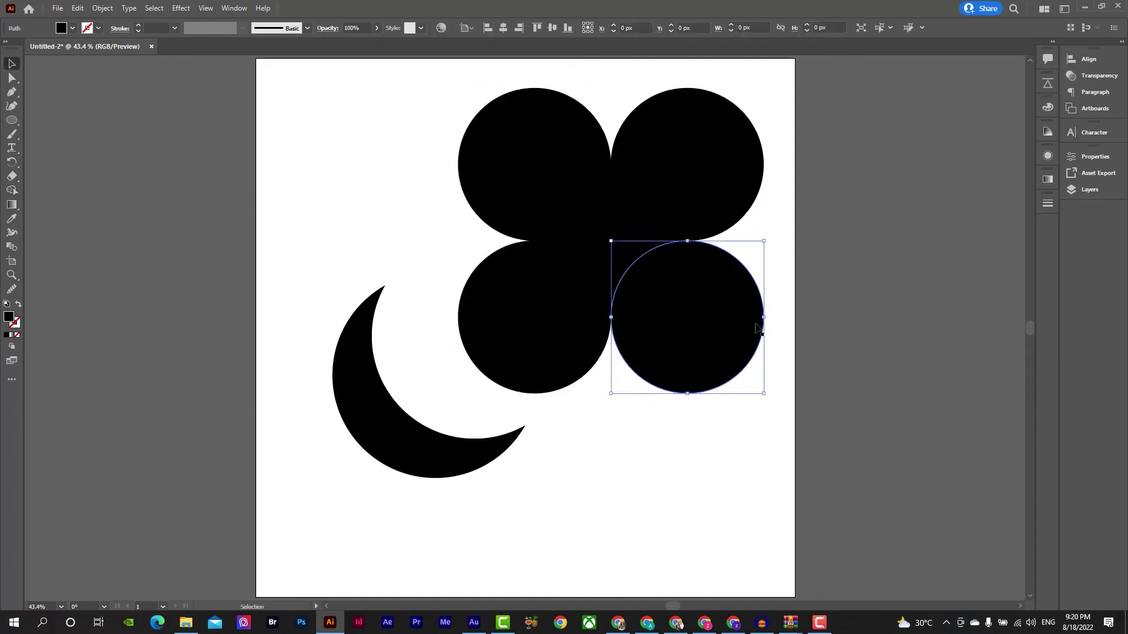
key("Delete")
left_click(707, 155)
key("Delete")
left_click(534, 192)
key("Delete")
left_click(536, 320)
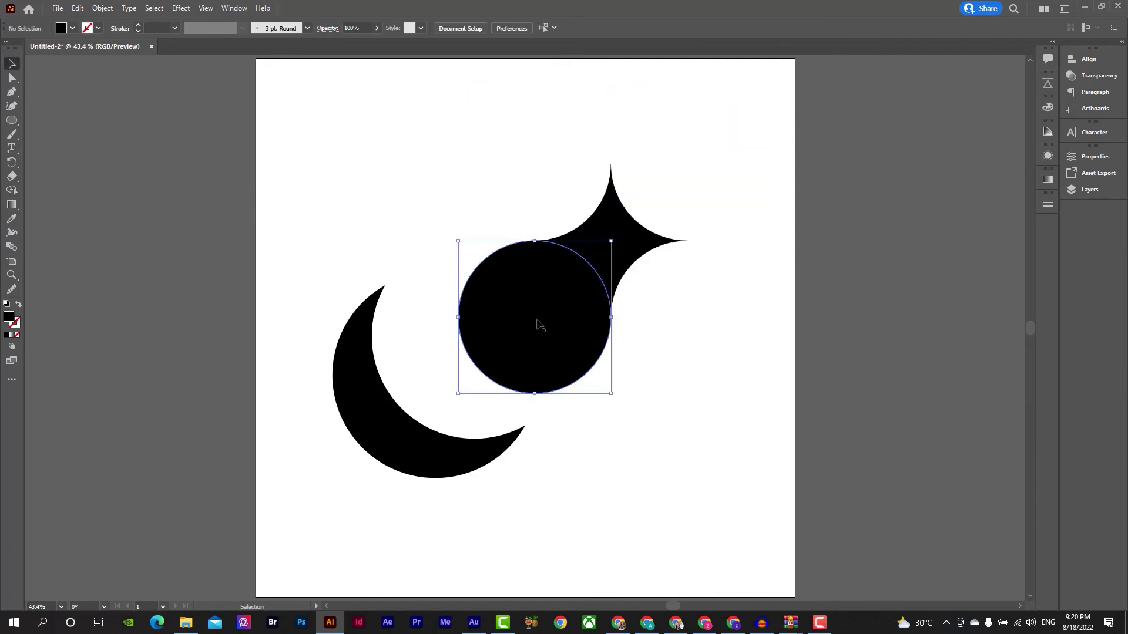
key("Delete")
Scale down the four-pointed star and place two smaller copies at its right, one above the other, as a cluster
left_click(664, 246)
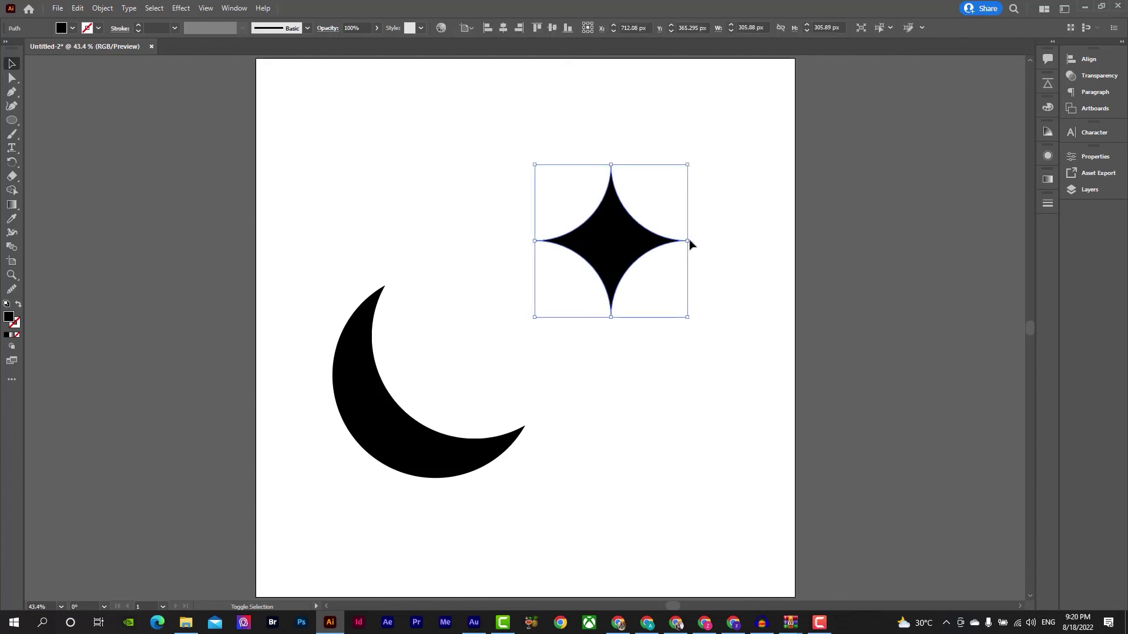
mouse_move(691, 243)
left_mouse_down()
mouse_move(643, 263)
mouse_move(615, 255)
mouse_move(673, 271)
mouse_move(696, 259)
mouse_move(686, 262)
left_mouse_up()
left_click(623, 346)
left_click_drag(672, 246, 666, 270)
left_click(684, 256)
left_click_drag(689, 192, 624, 261)
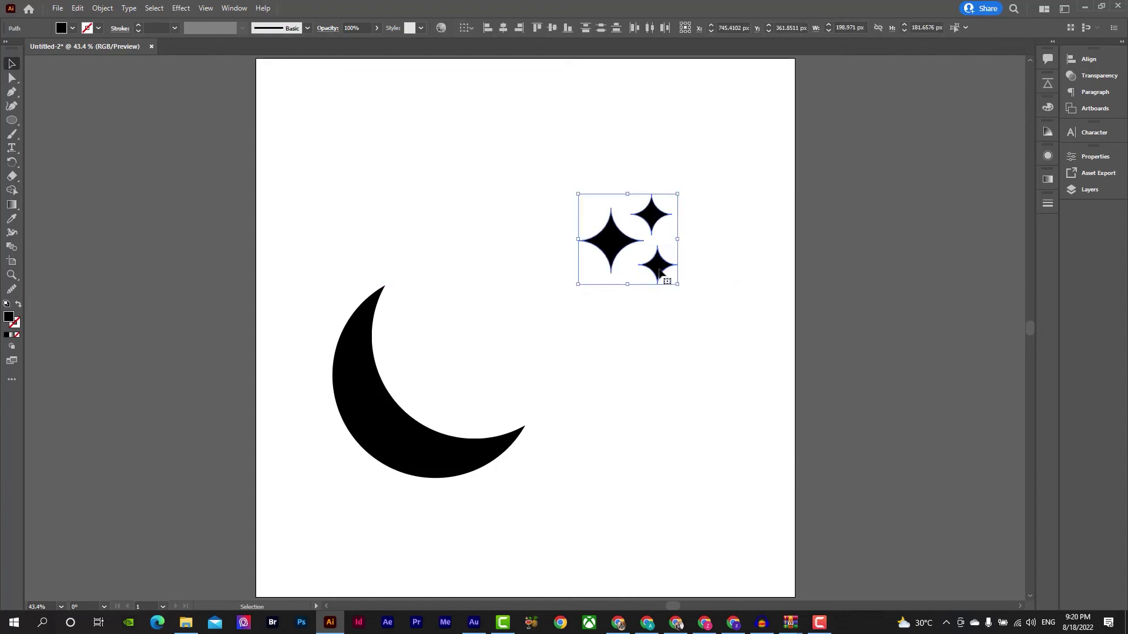
Place the crescent around the three stars and scale the whole icon to about 214 px square near X 530 px, Y 458 px
left_click_drag(427, 456, 582, 374)
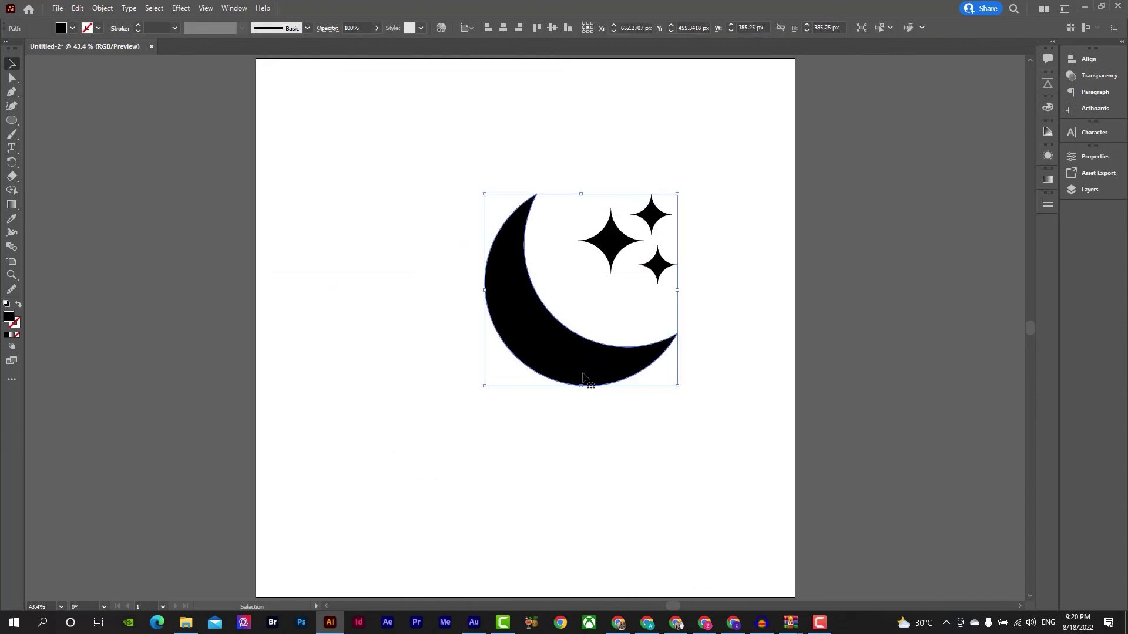
left_click_drag(715, 165, 413, 403)
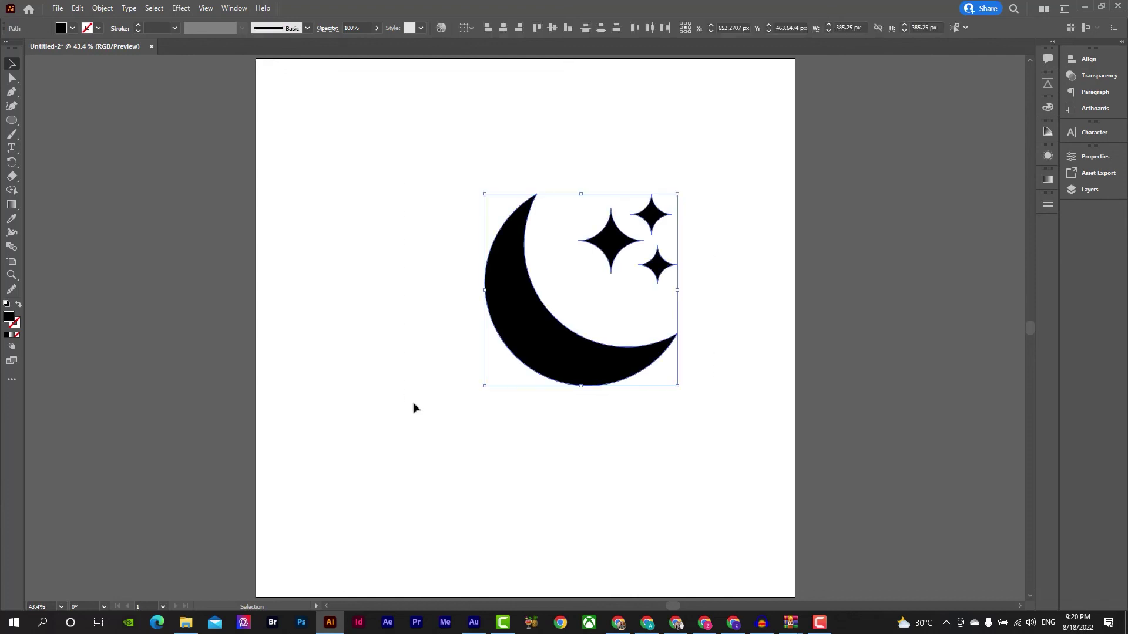
left_click_drag(678, 290, 634, 310)
left_click_drag(585, 331, 535, 327)
Add the text "Moonlight" below the moon icon and enlarge it to about 103 pt
key("t")
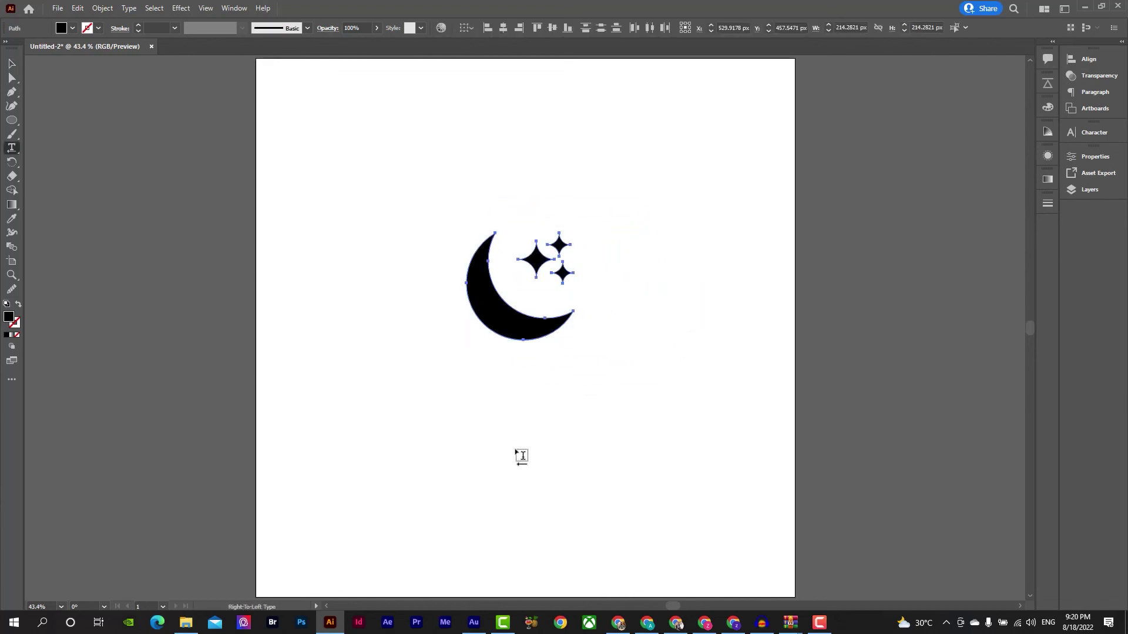
left_click(517, 452)
type("M")
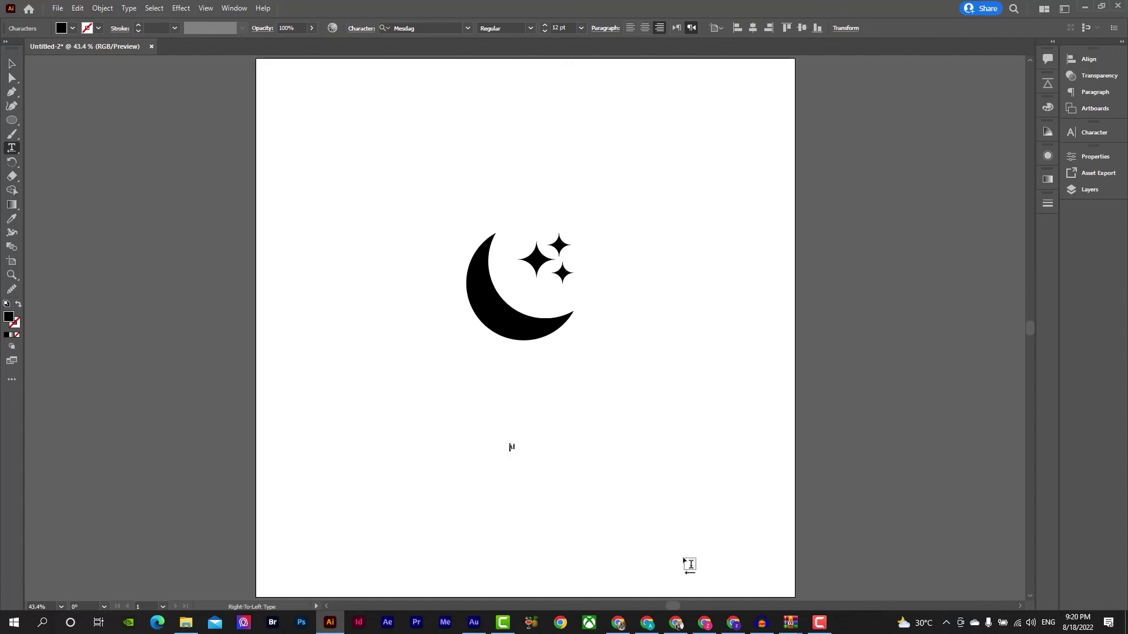
type("light")
key("Escape")
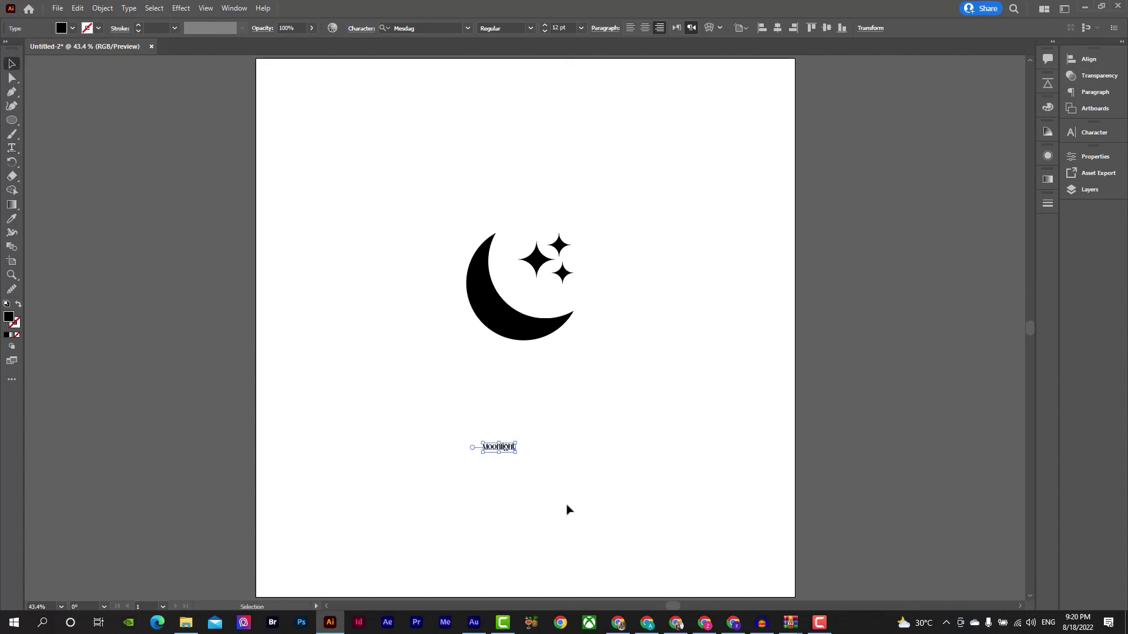
left_click_drag(539, 463, 637, 498)
Split the text into "Moon light", scale it to about 95 pt and place it just under the moon icon
double_click(515, 448)
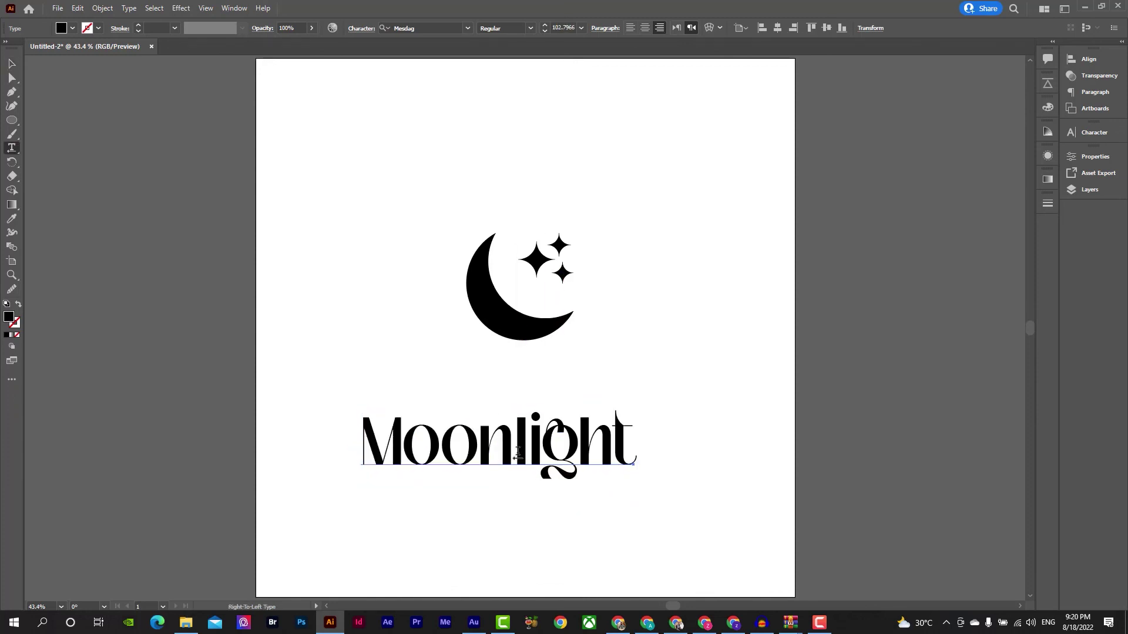
key("Escape")
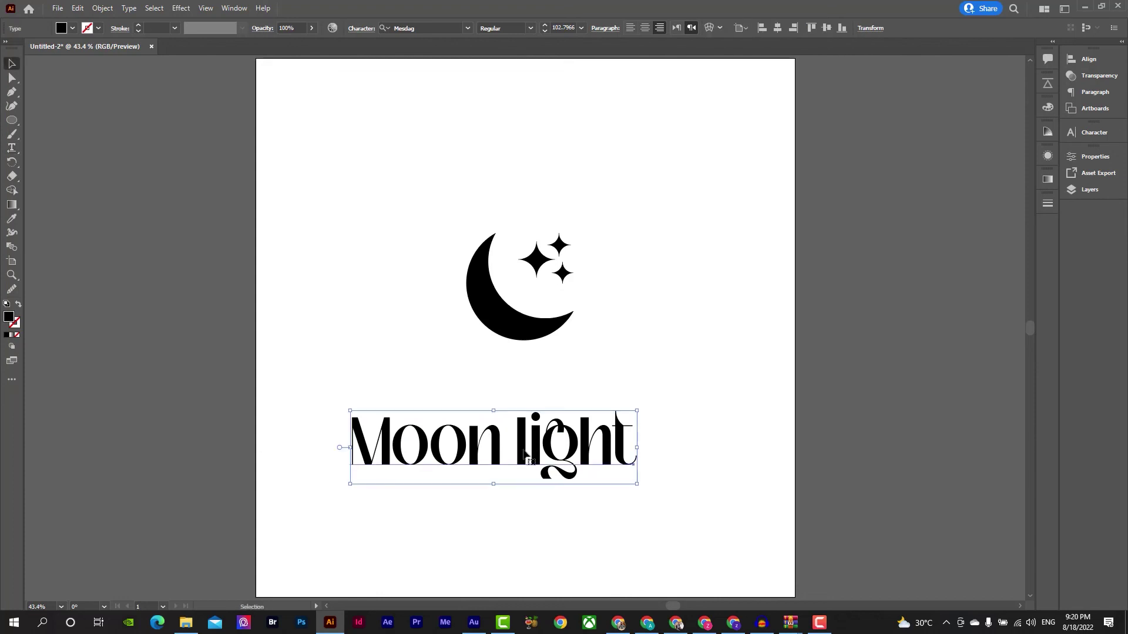
left_click_drag(634, 449, 659, 387)
Scale the moon icon down to about 183 px square and arrange the three stars smaller and more loosely inside the crescent
left_click(536, 327)
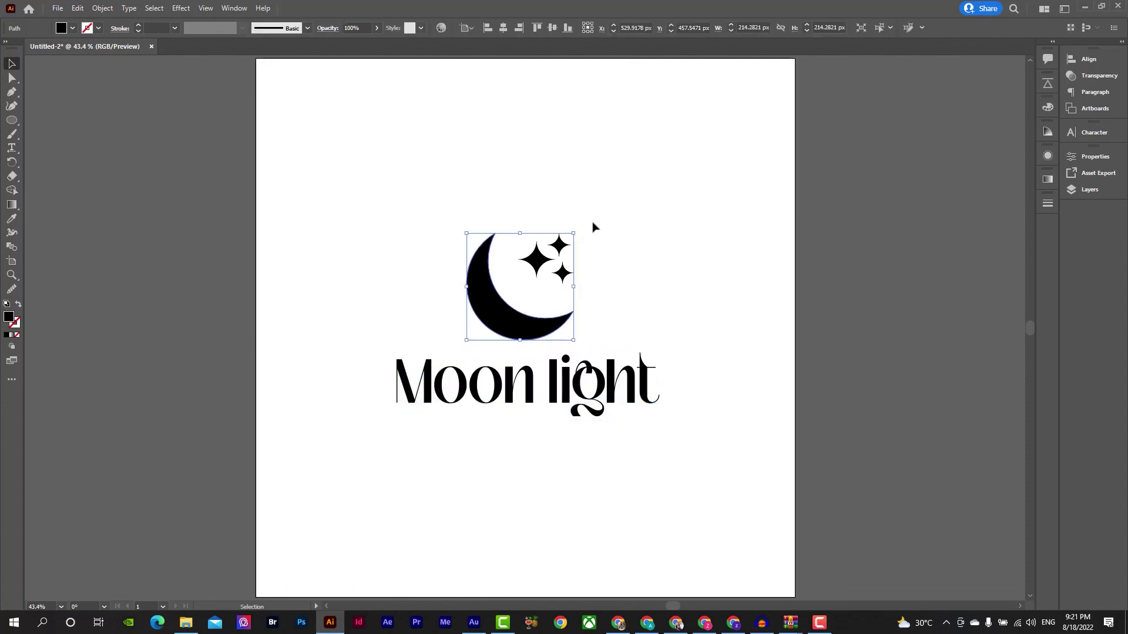
left_click_drag(573, 236, 527, 276)
left_click(594, 238)
left_click(570, 265)
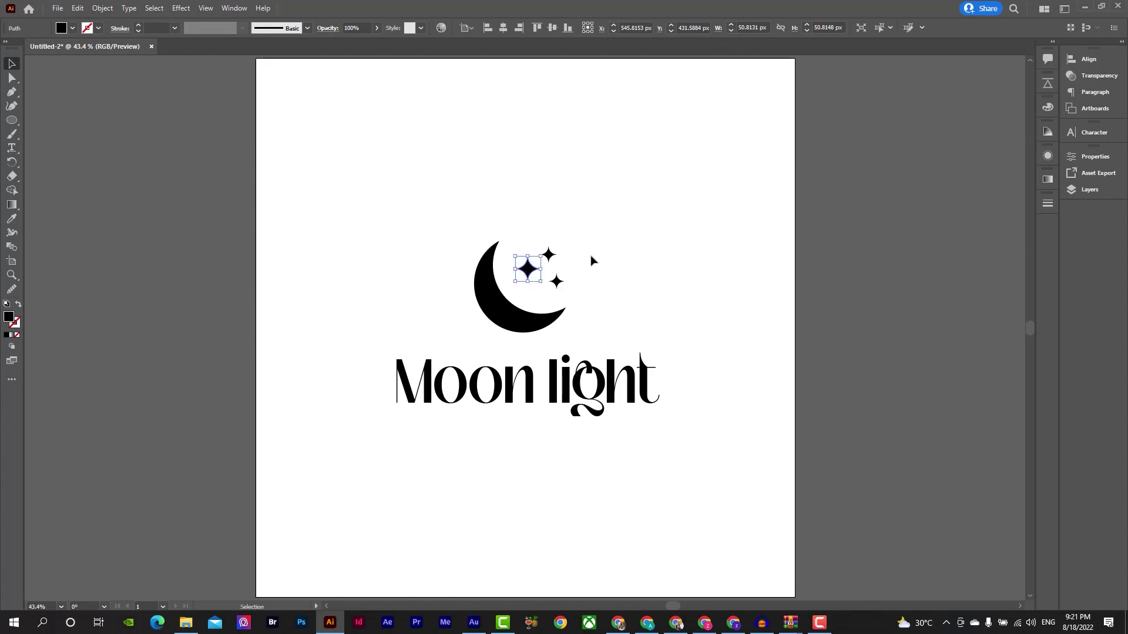
left_click(592, 257)
Group the crescent with its stars and centre-align the icon horizontally with the "Moon light" text
left_click_drag(643, 381, 632, 378)
left_click(472, 306)
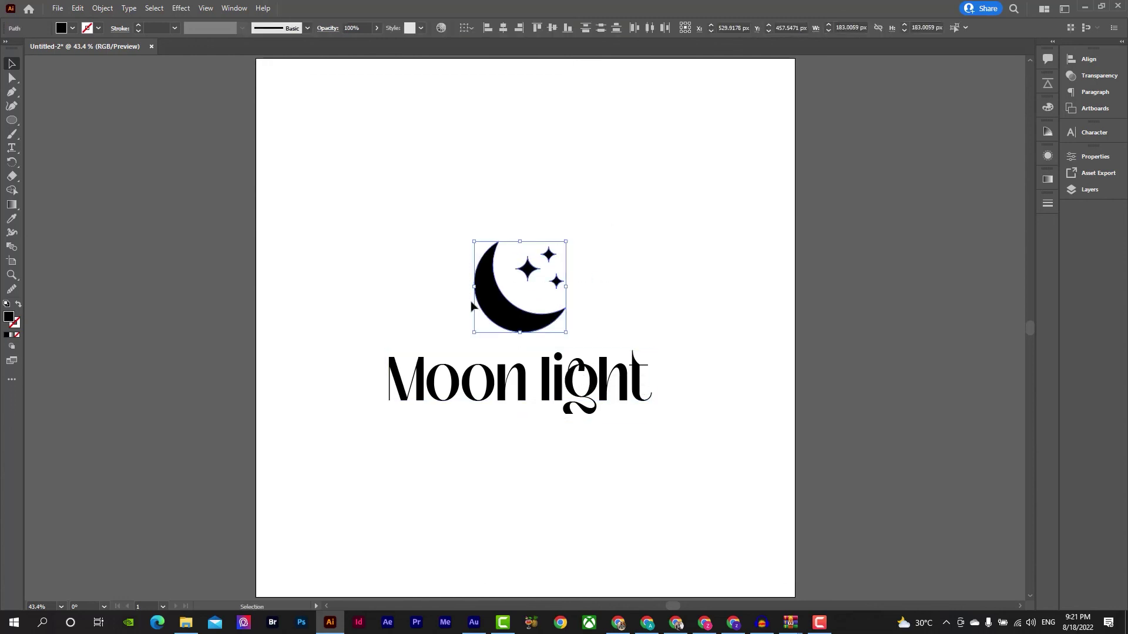
key("a")
key("v")
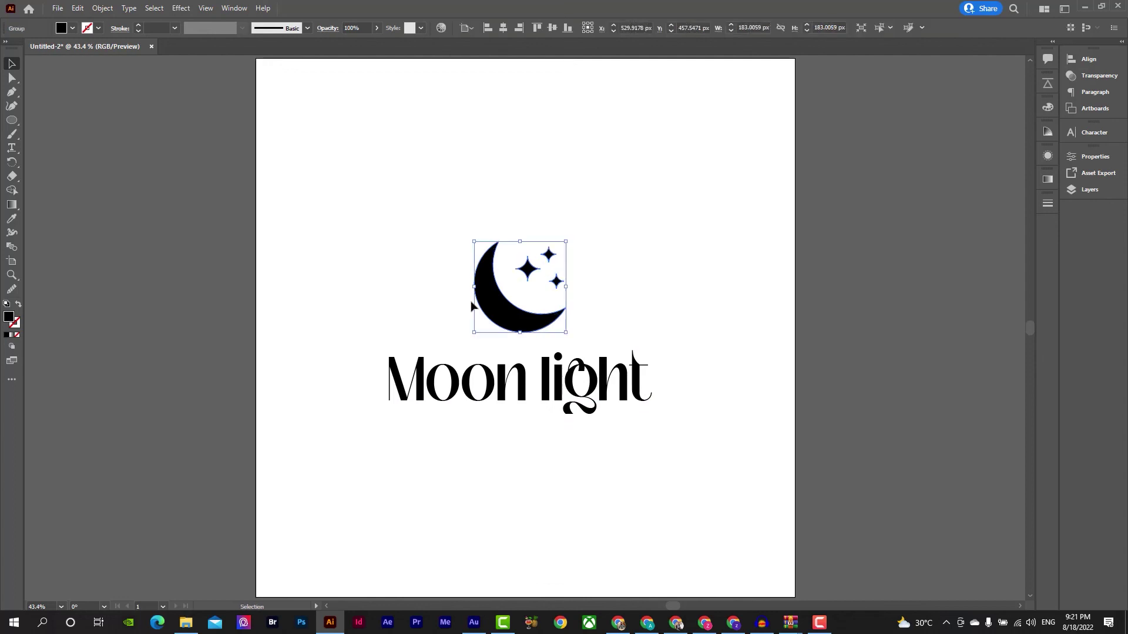
left_click(510, 369)
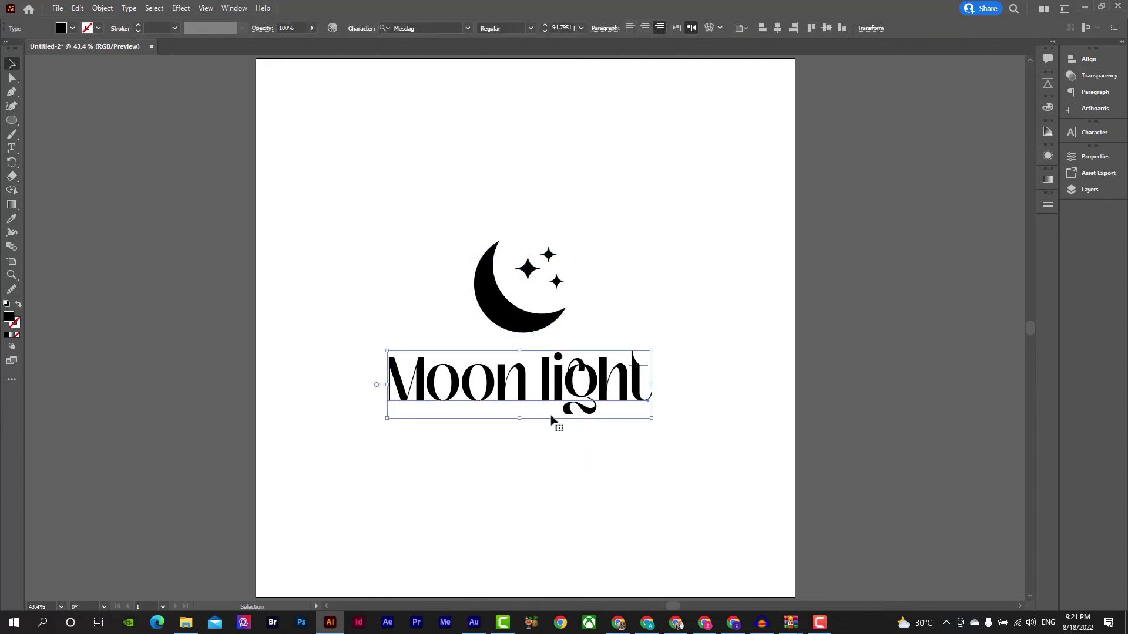
left_click_drag(669, 219, 394, 464)
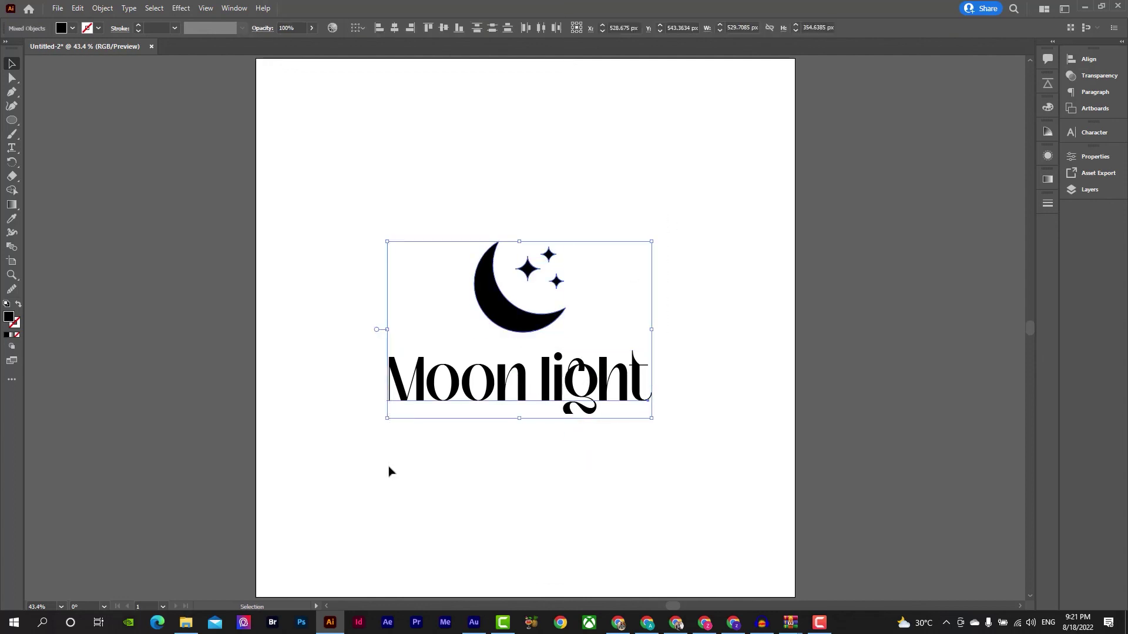
left_click(396, 33)
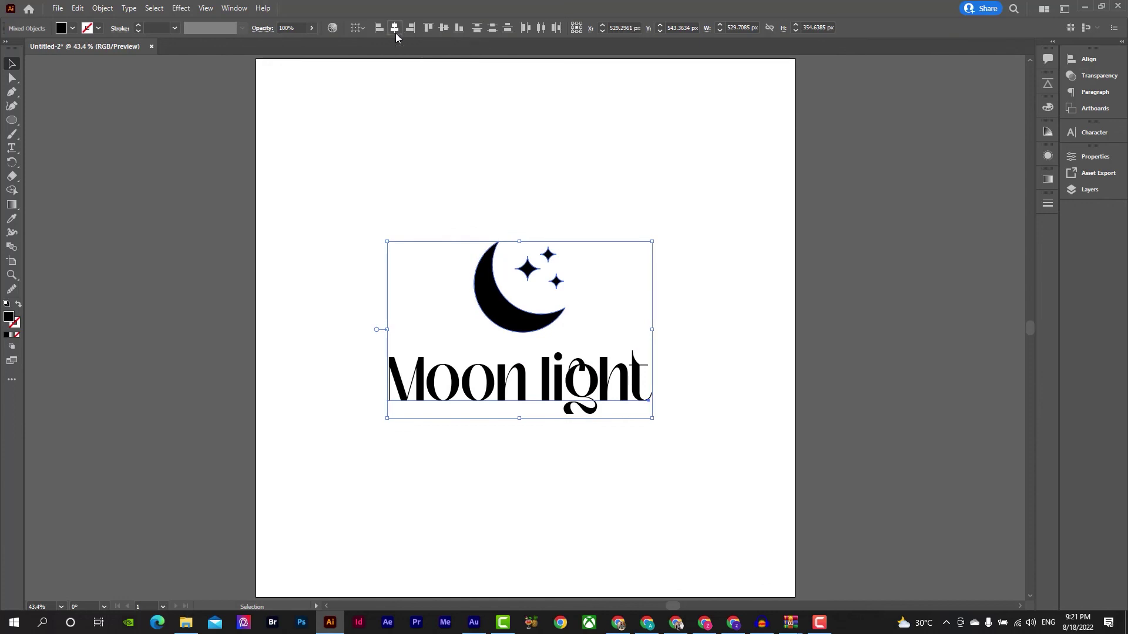
Scale the icon and text together around their centre to about 418 × 280 px
left_click(470, 174)
left_click_drag(692, 203, 270, 541)
left_click_drag(655, 336, 624, 340)
left_click(672, 337)
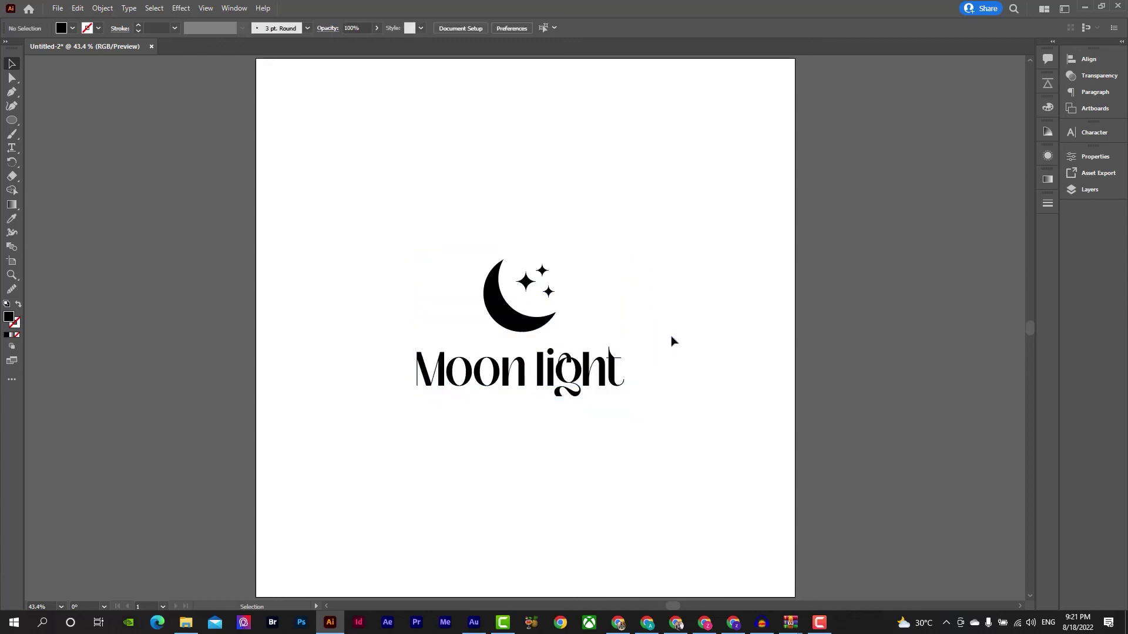
left_click_drag(708, 210, 425, 492)
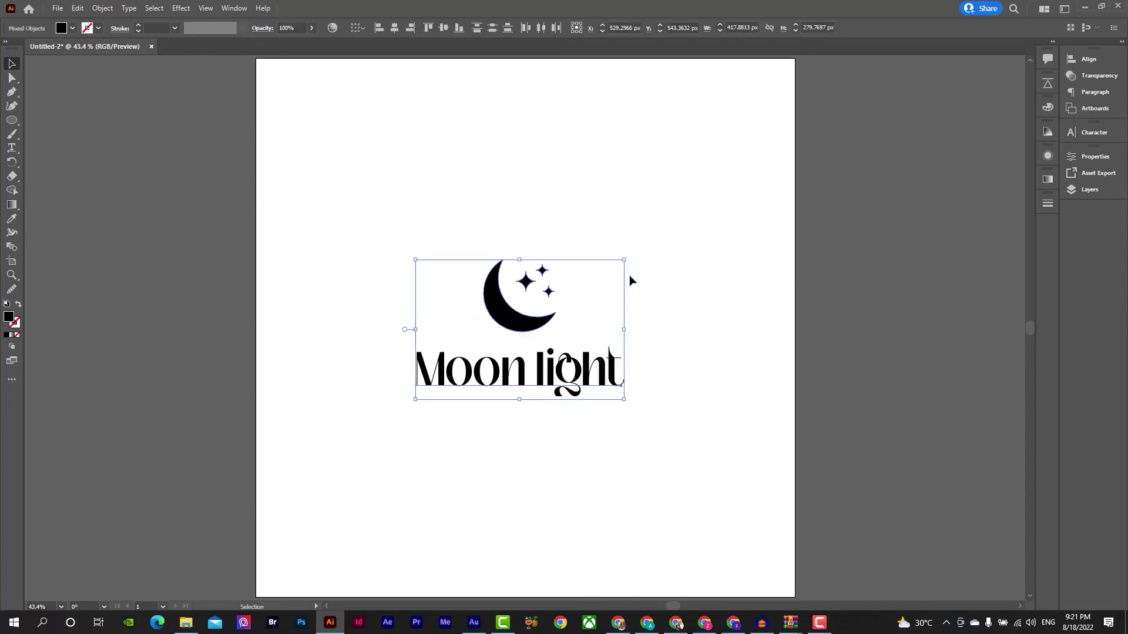
left_click(673, 334)
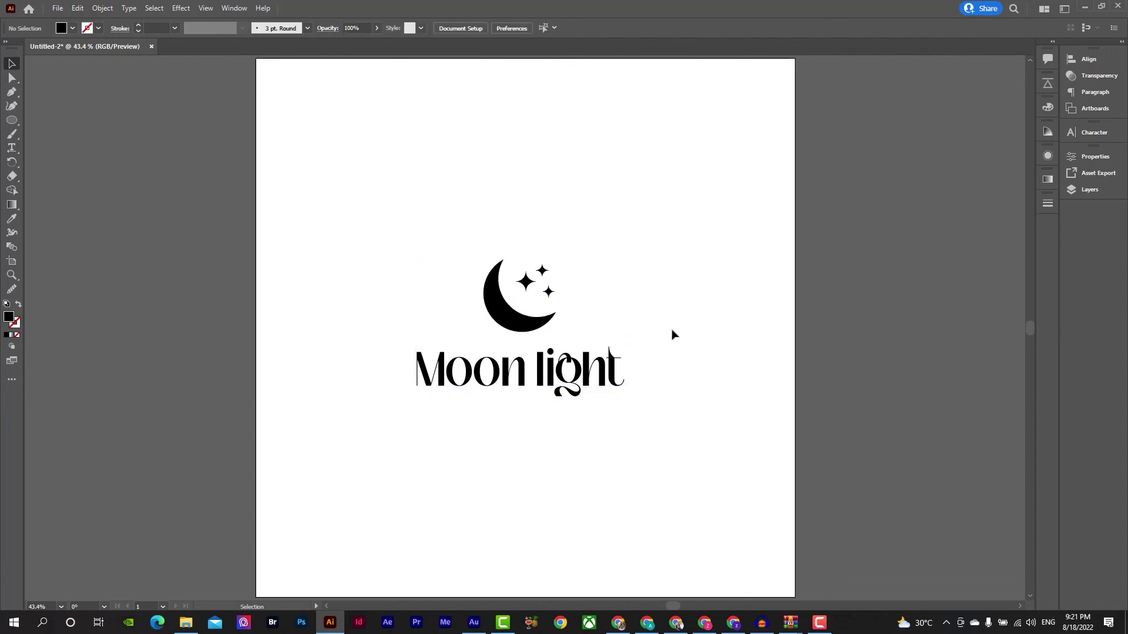
Save the document to the Desktop as an Adobe Illustrator file named "test", using the Illustrator 2020 version and default options
left_click(58, 8)
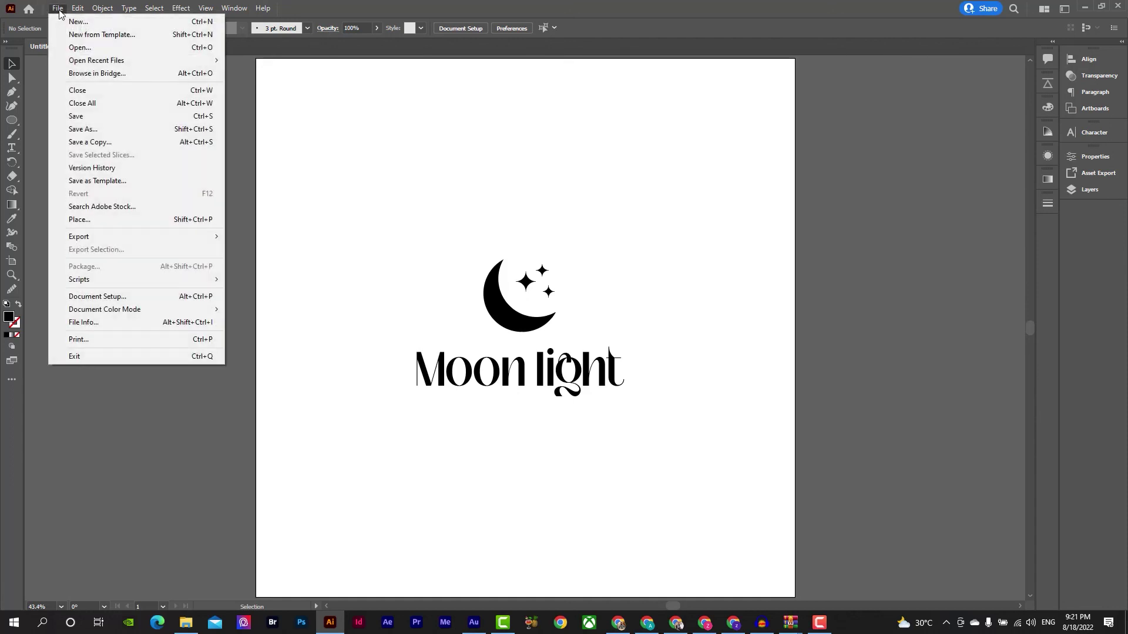
left_click(132, 124)
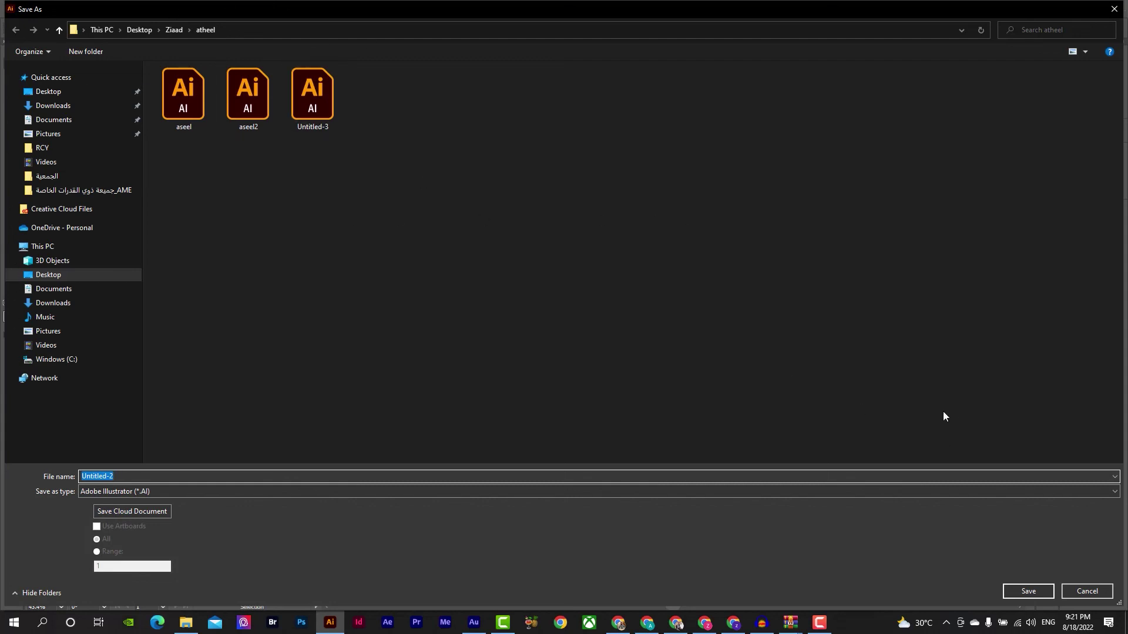
left_click(80, 96)
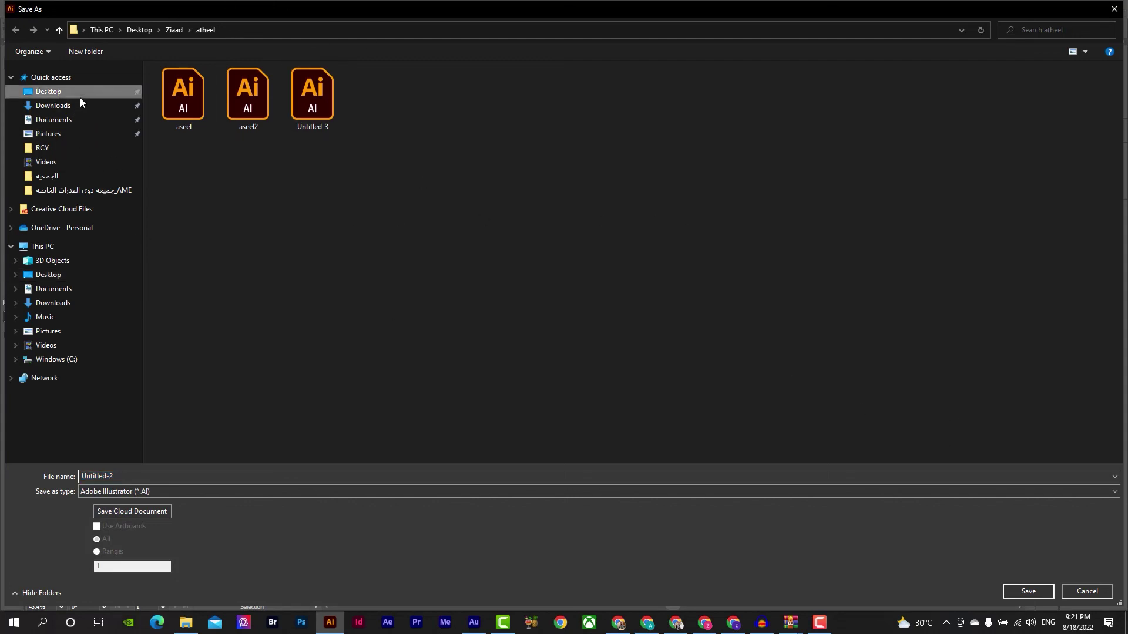
left_click(238, 477)
type("t")
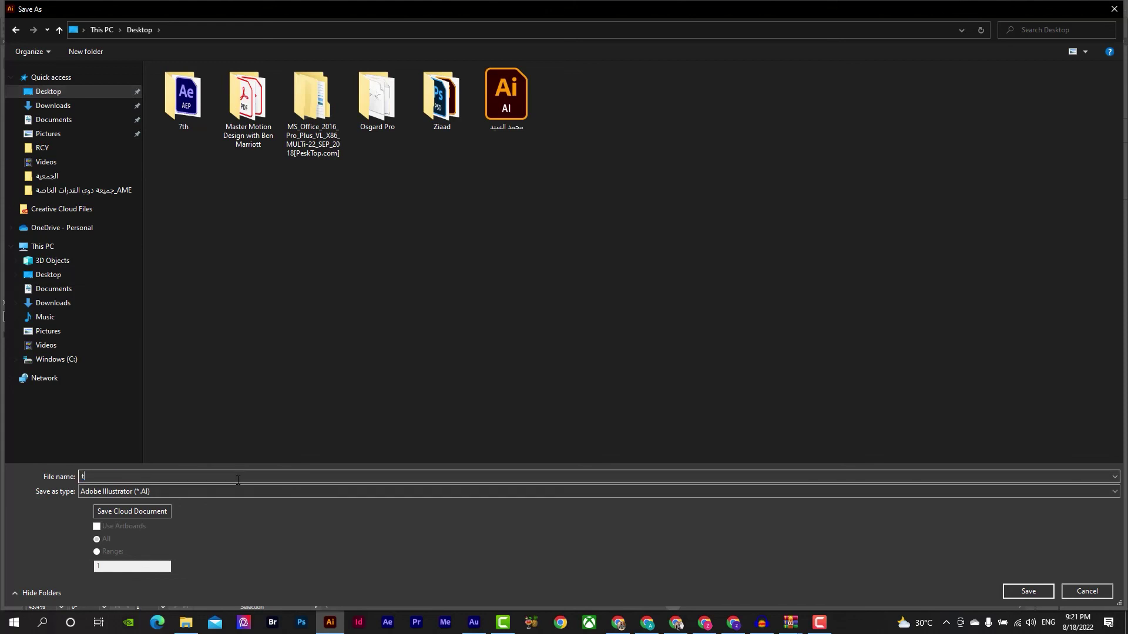
type("est")
key("Return")
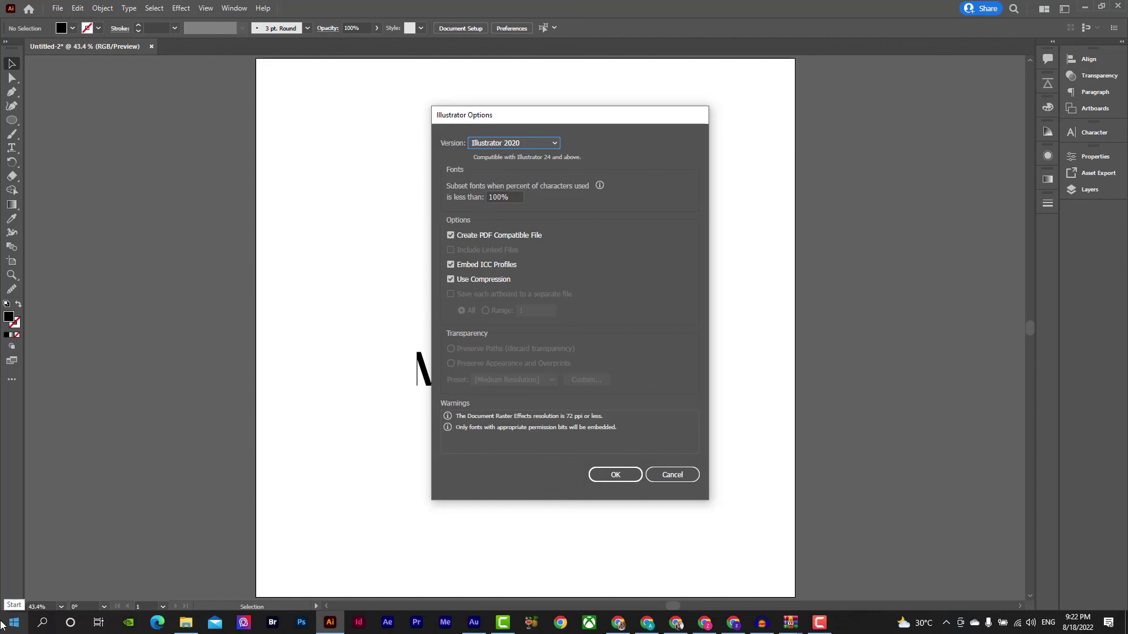
left_click(617, 474)
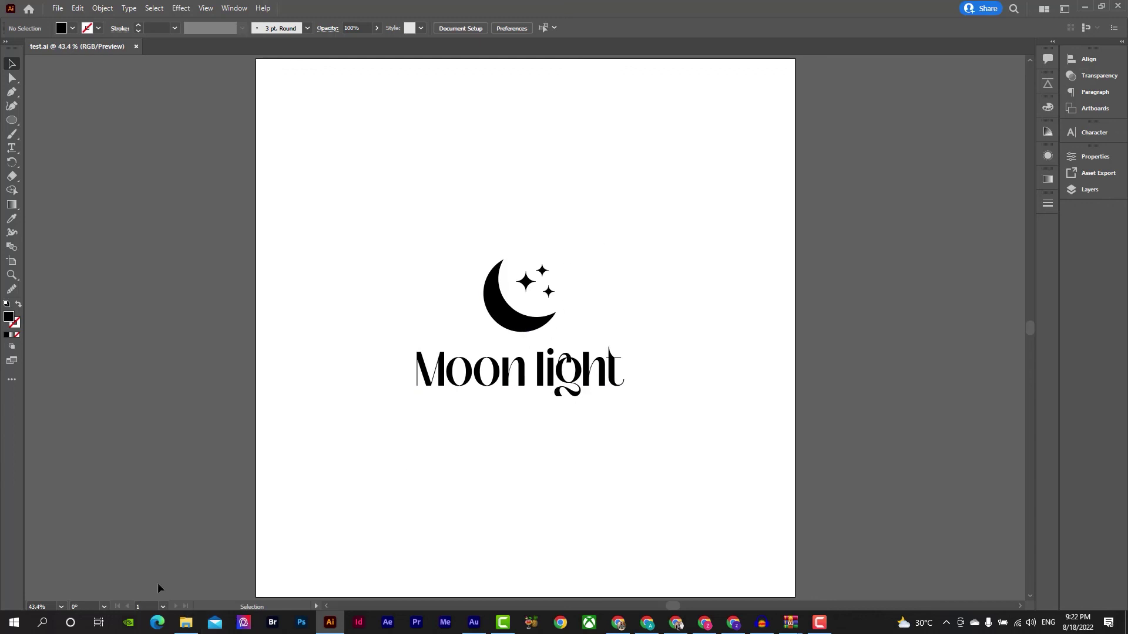
Switch to File Explorer and preview the saved "test" Illustrator file in the Desktop folder
left_click(186, 623)
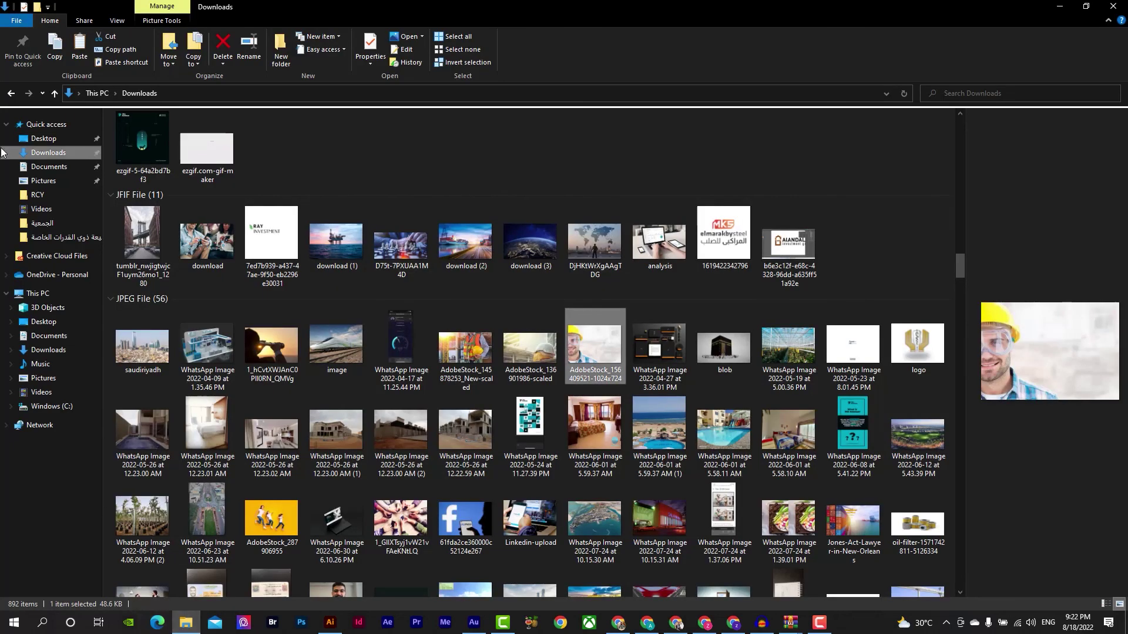
left_click(41, 138)
left_click(546, 144)
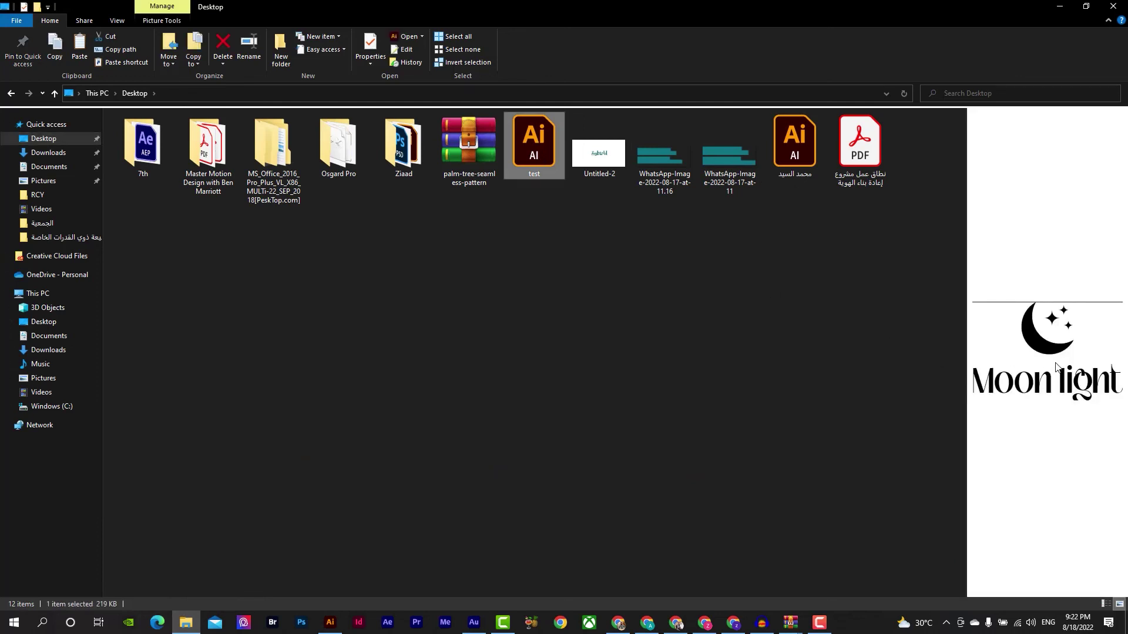
left_click(585, 413)
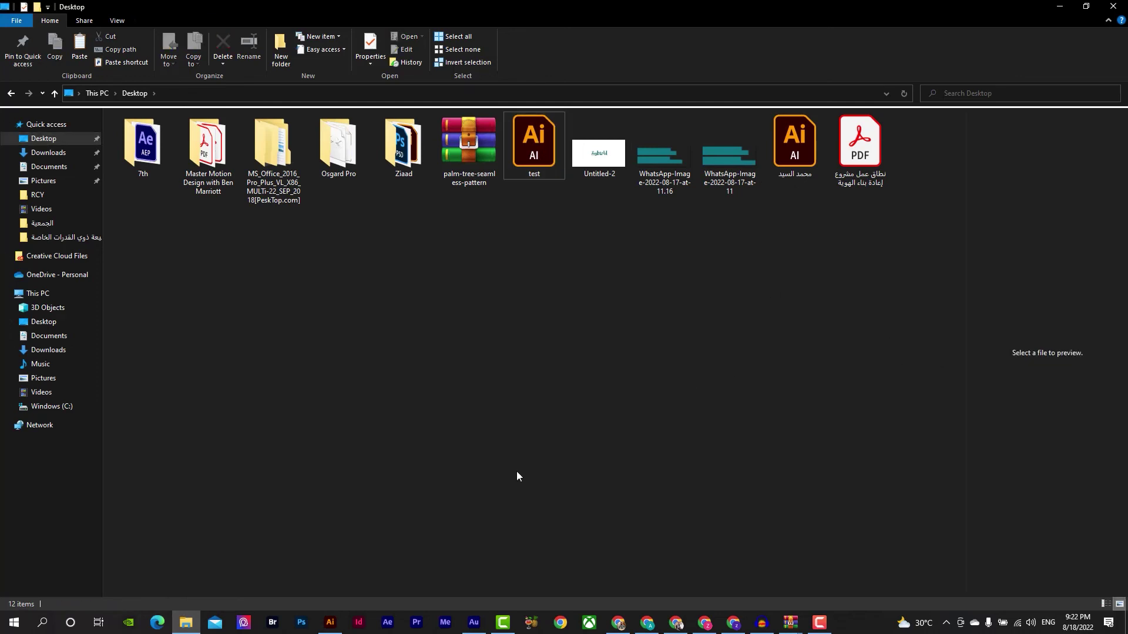
Switch back to Illustrator and start exporting the artwork to the Desktop as a JPEG named "test" with Use Artboards enabled
left_click(336, 625)
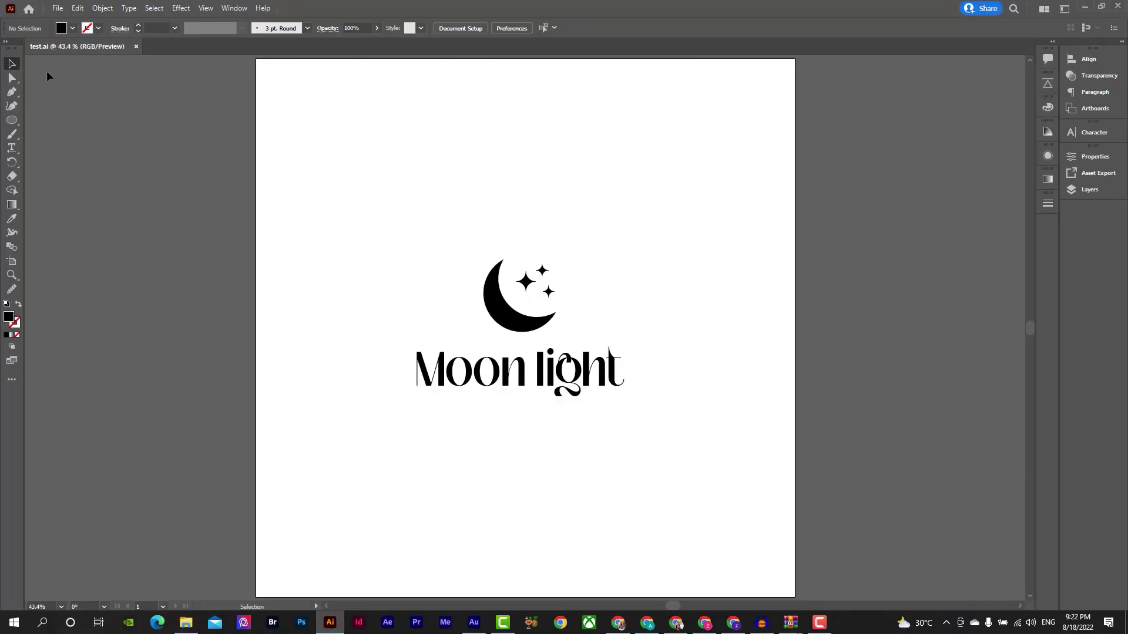
left_click(59, 10)
mouse_move(154, 239)
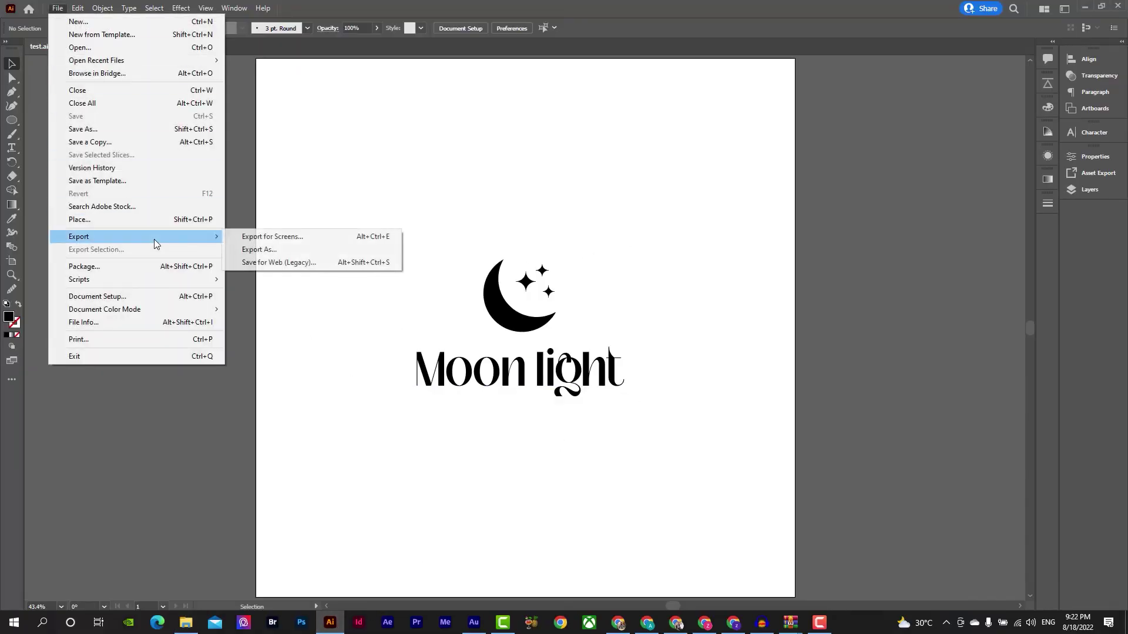
left_click(299, 248)
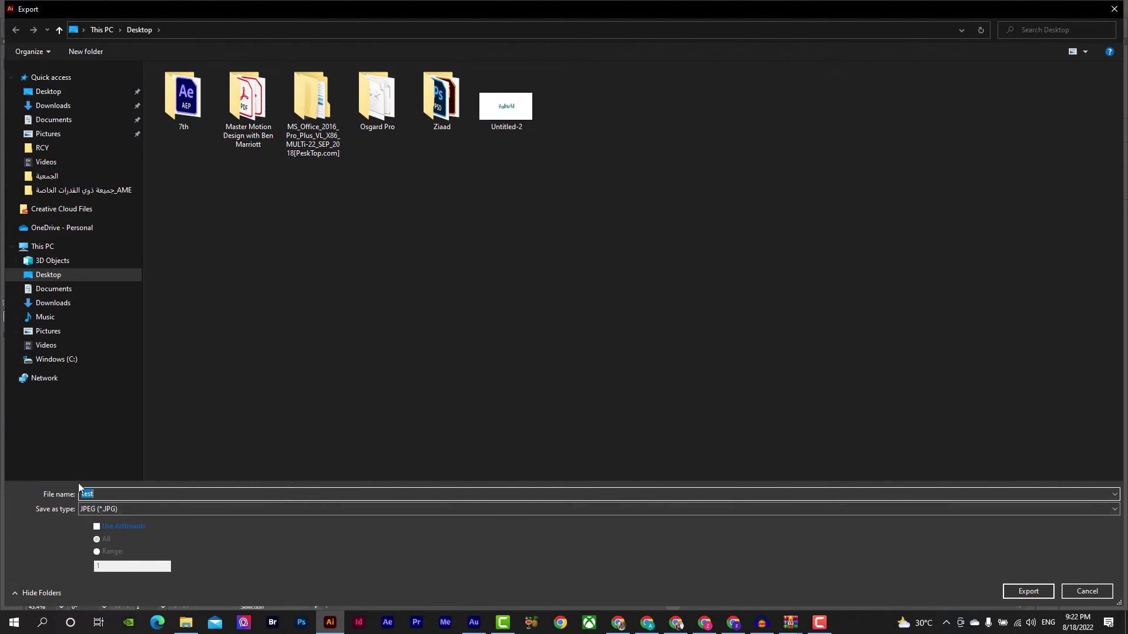
left_click(126, 527)
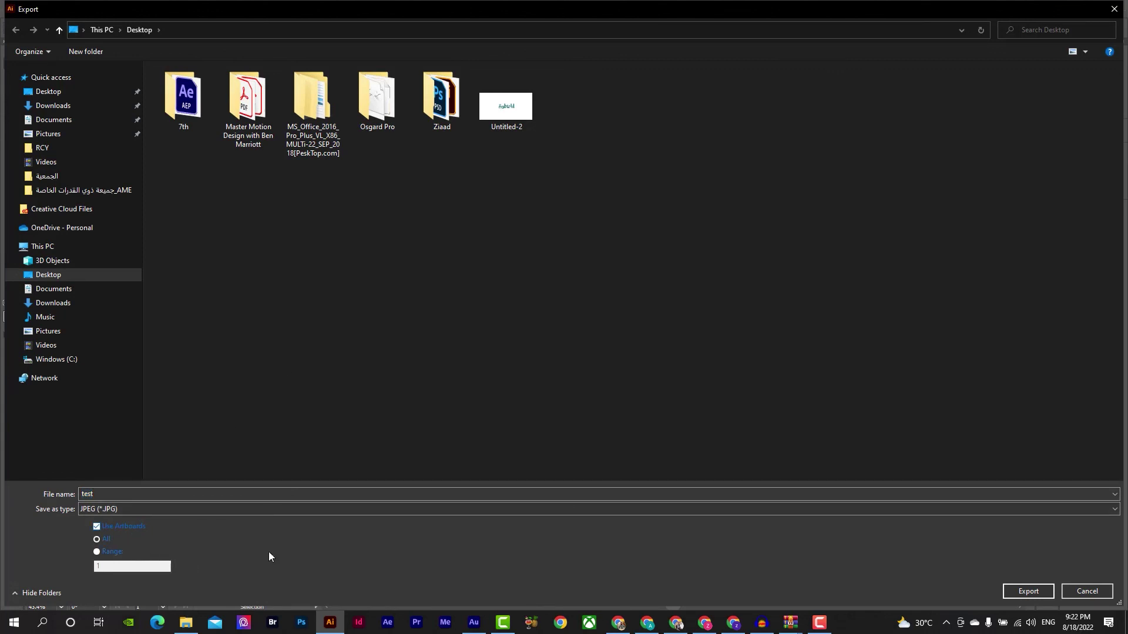
left_click(1011, 597)
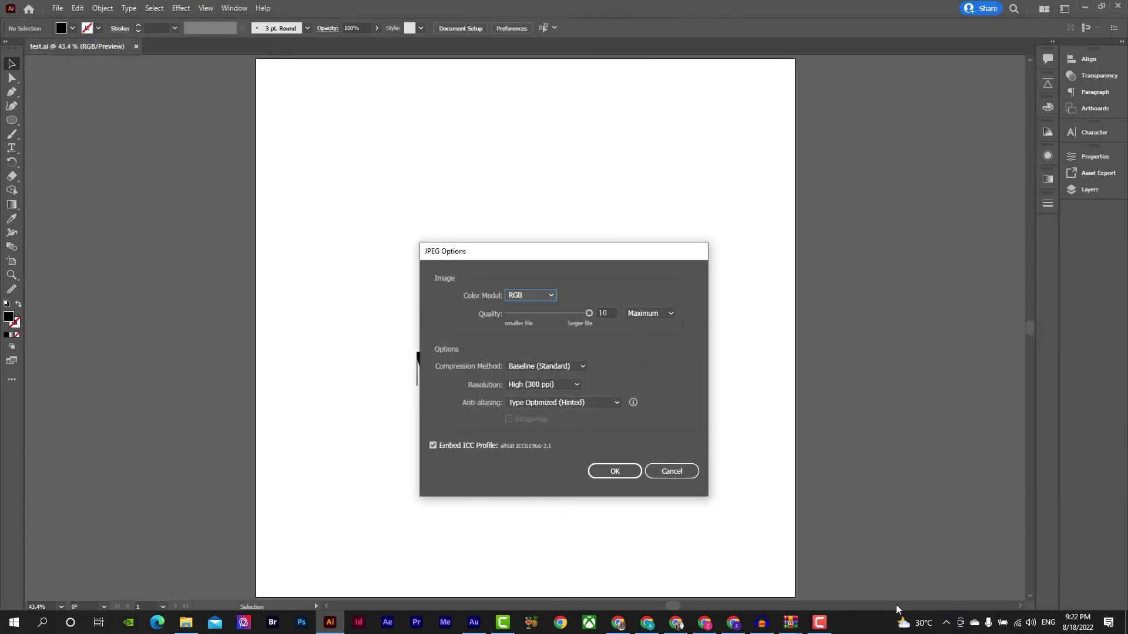
Complete the JPEG export with the RGB colour model, maximum quality 10, Baseline (Standard) compression and High (300 ppi) resolution
left_click(528, 294)
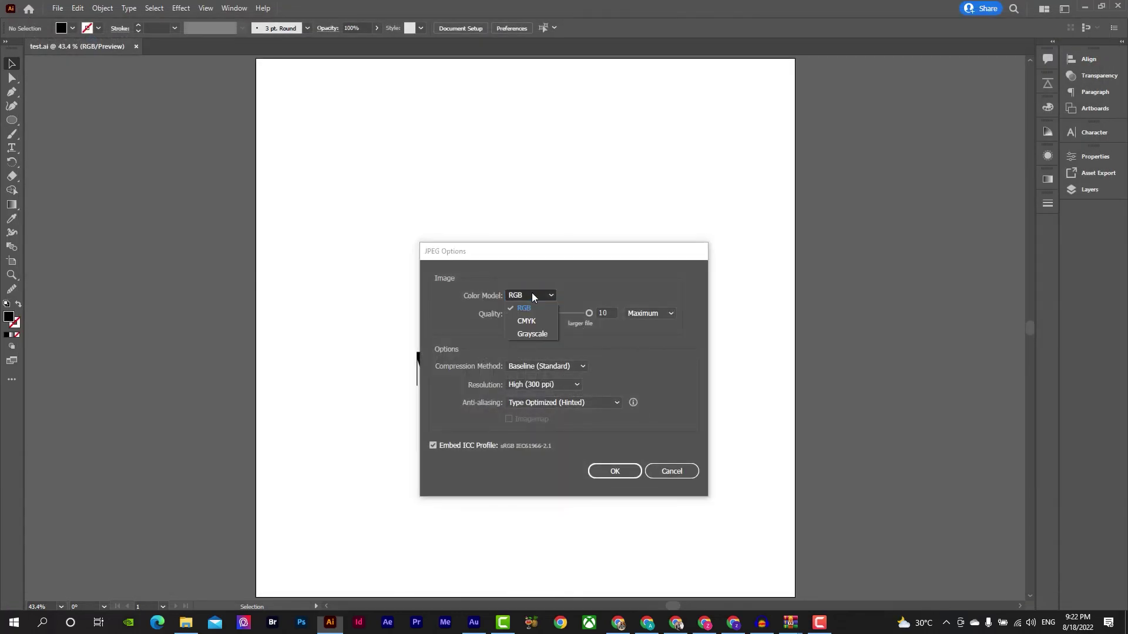
left_click(534, 308)
left_click(558, 365)
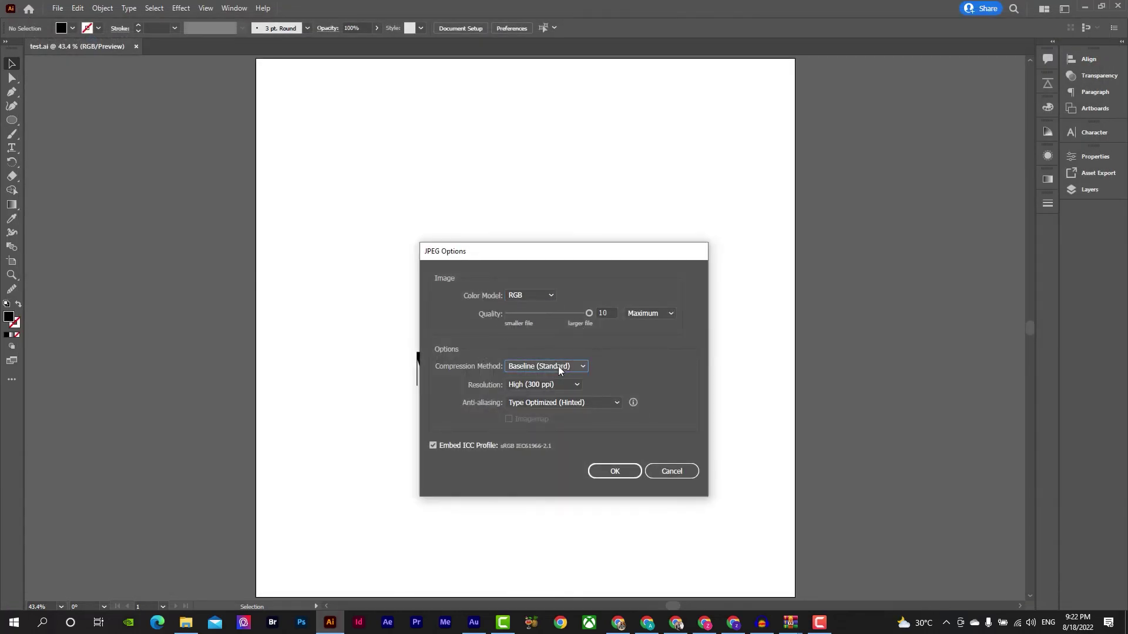
left_click(554, 384)
left_click(552, 461)
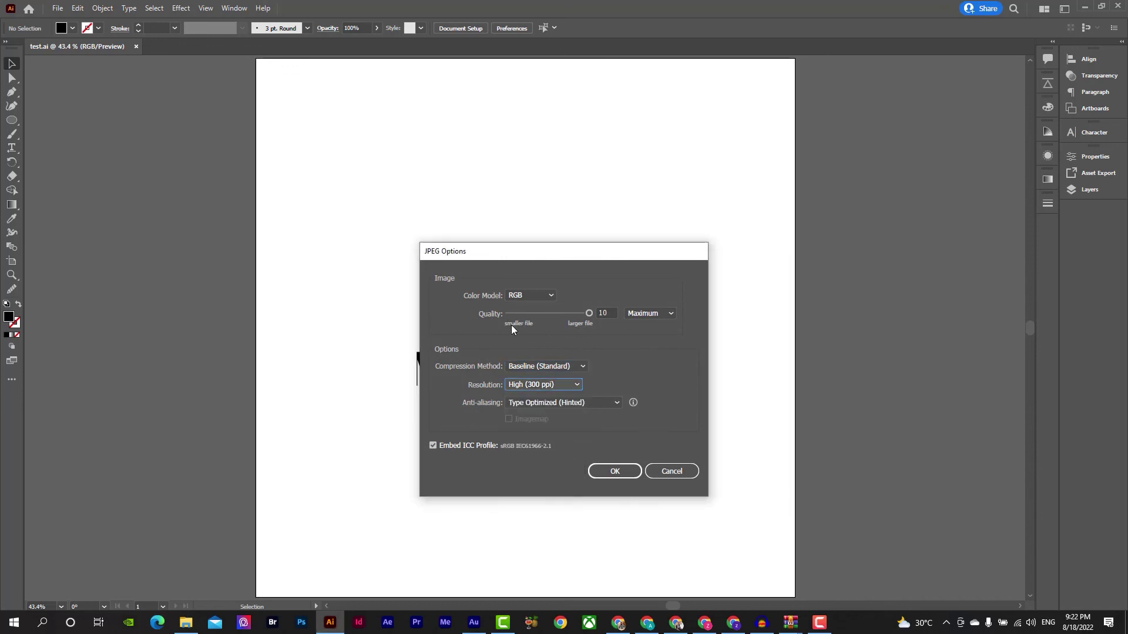
left_click(614, 471)
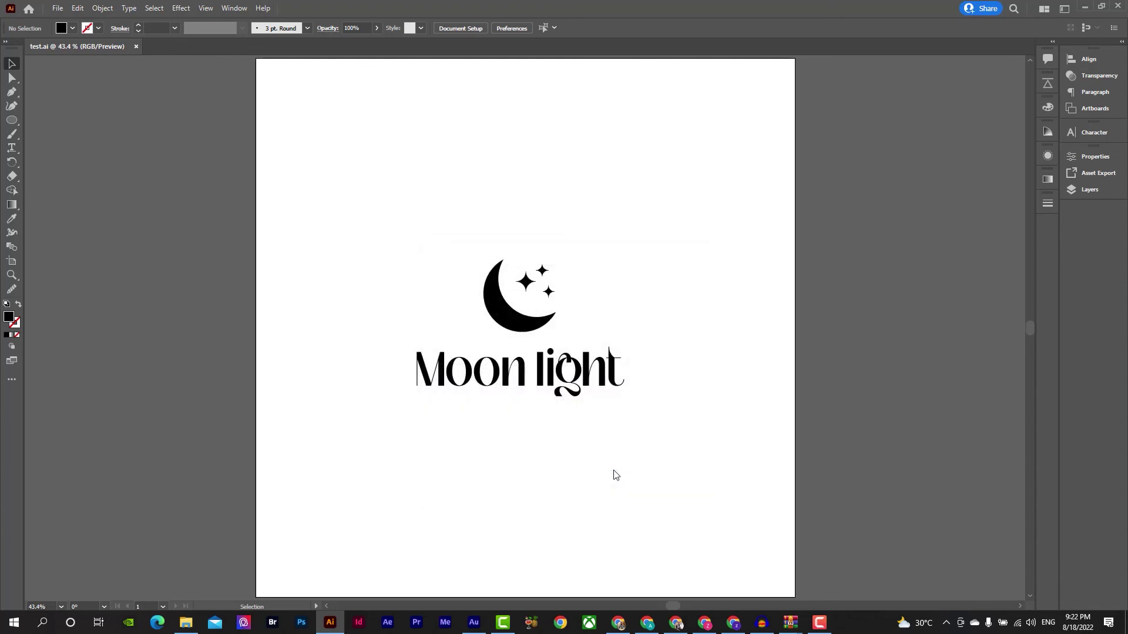
Switch to File Explorer and open the exported test-01 image from the Desktop to view it
left_click(186, 623)
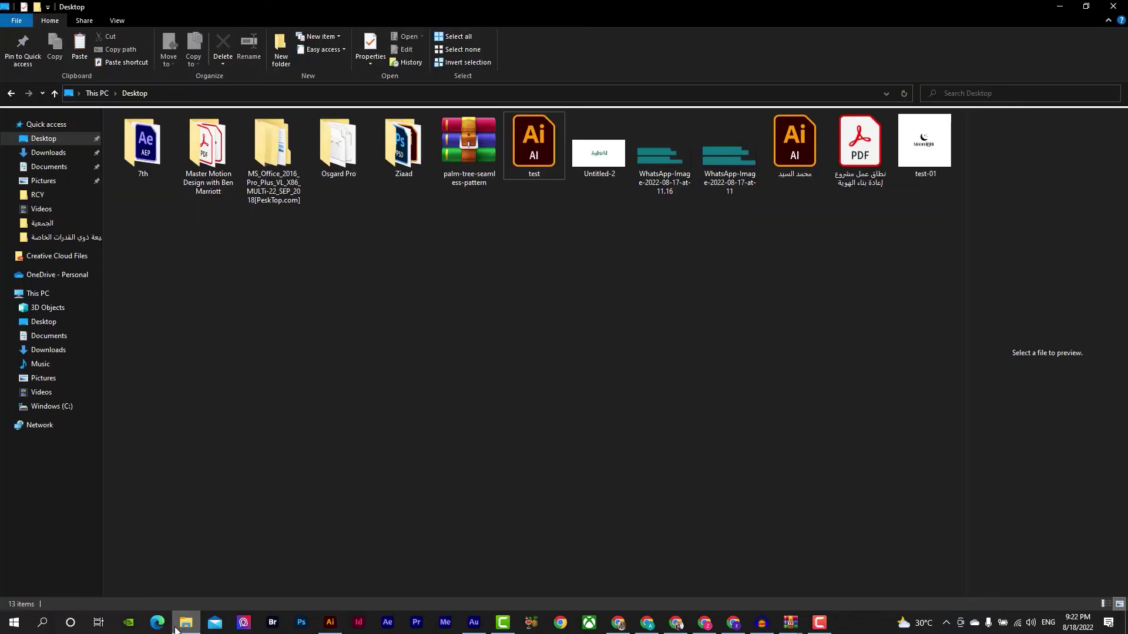
double_click(925, 141)
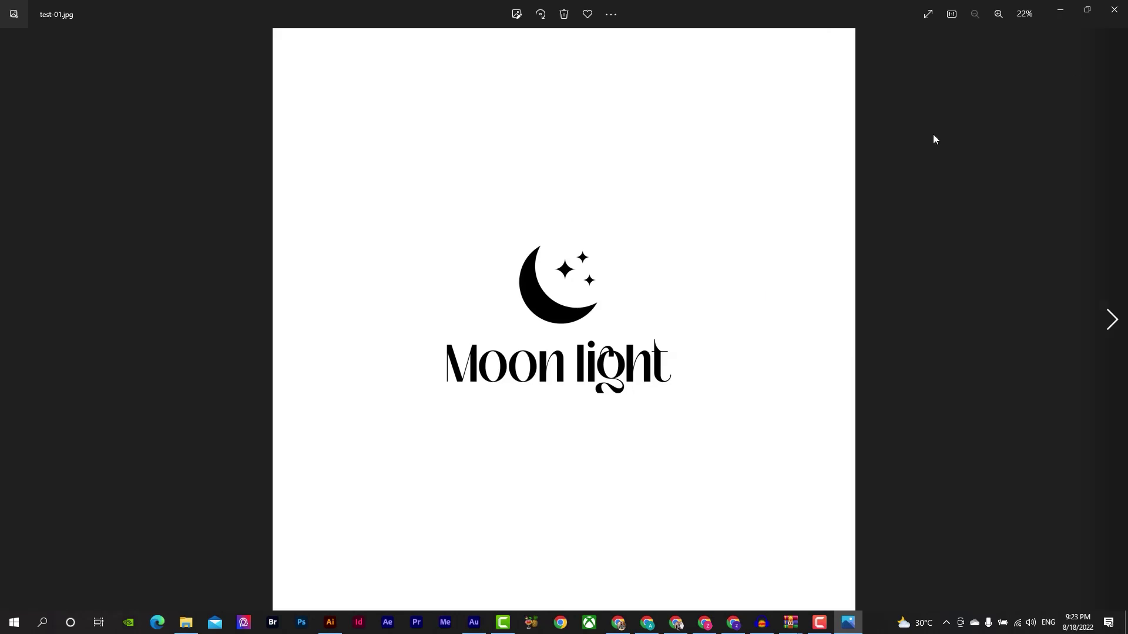
Switch back to Illustrator and save the logo for web as a Maximum-quality JPEG named "test" on the Desktop, 1080 by 1080 px
left_click(1116, 8)
left_click(330, 622)
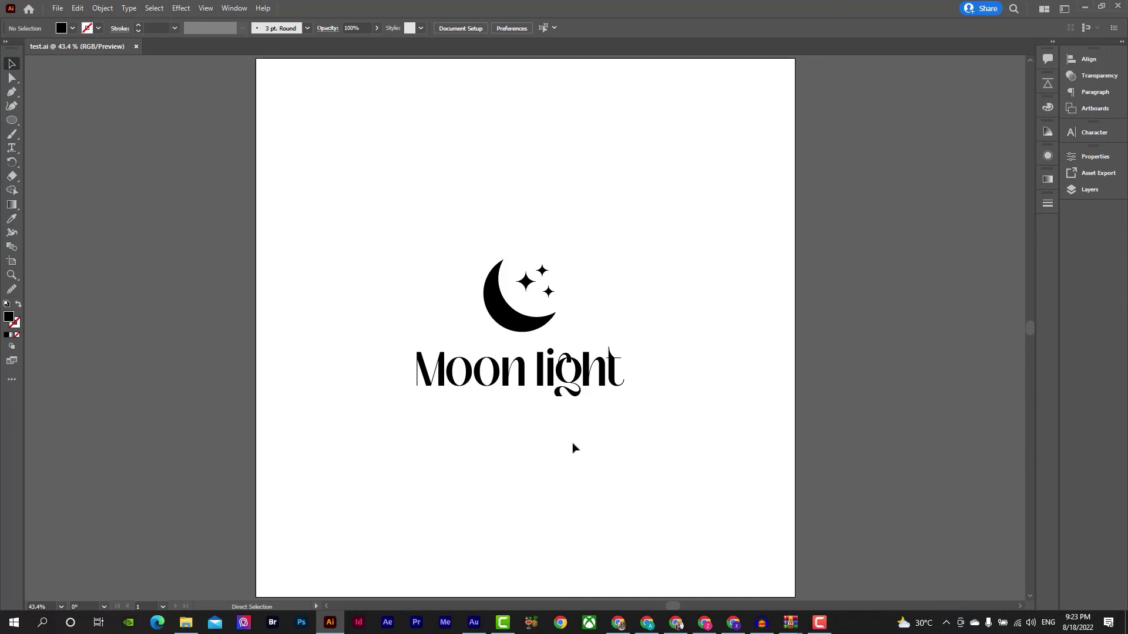
key("ctrl+alt+shift+s")
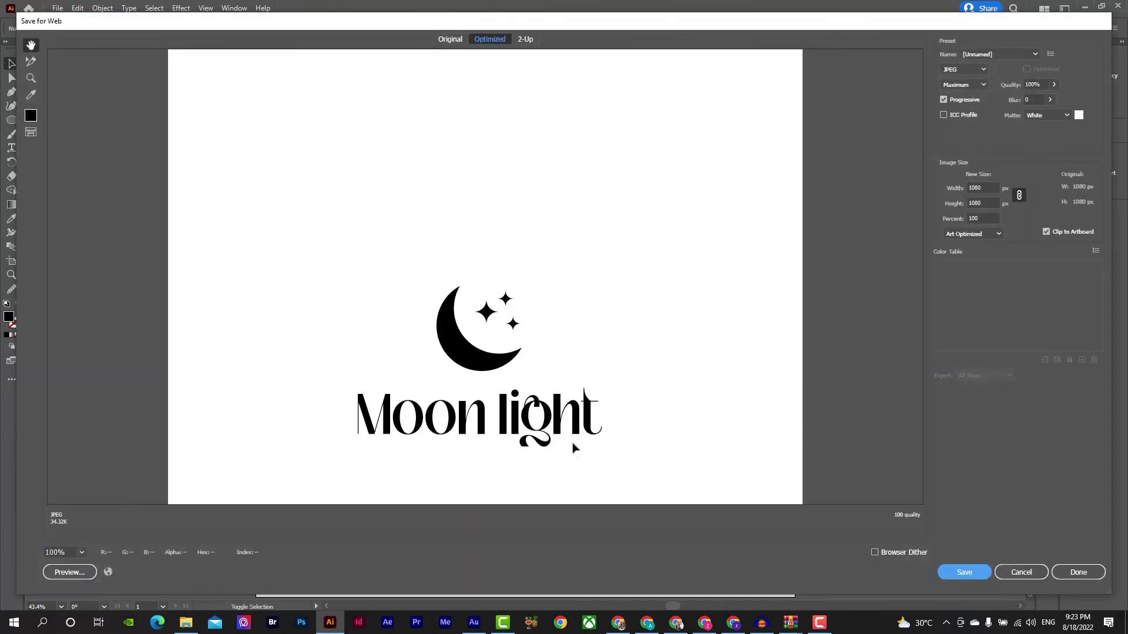
left_click(1027, 570)
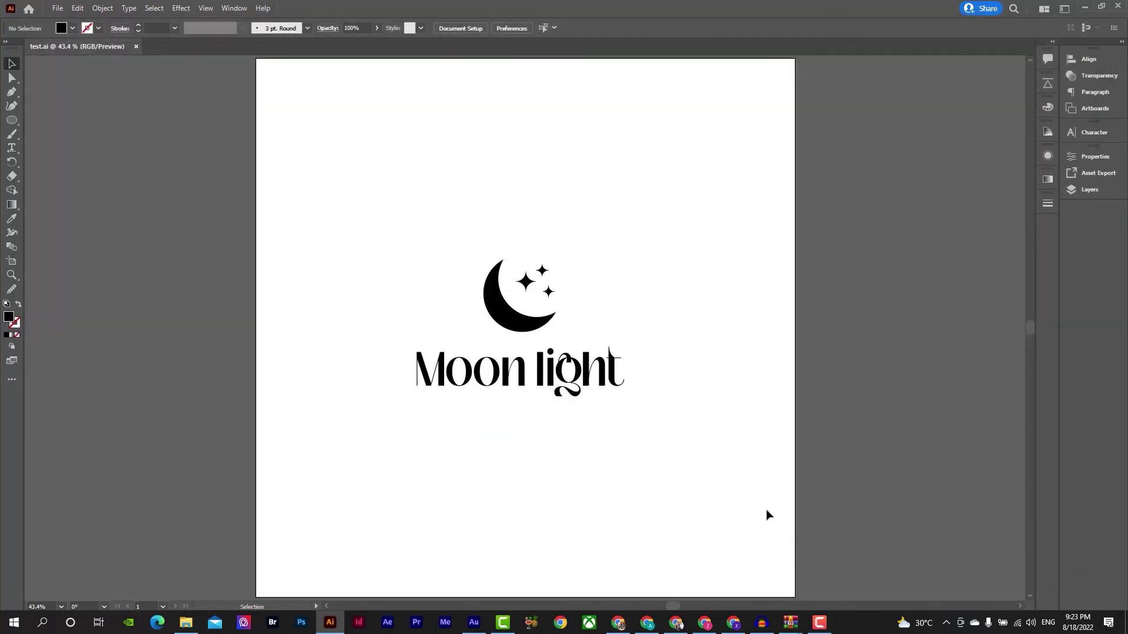
key("ctrl+alt+shift+s")
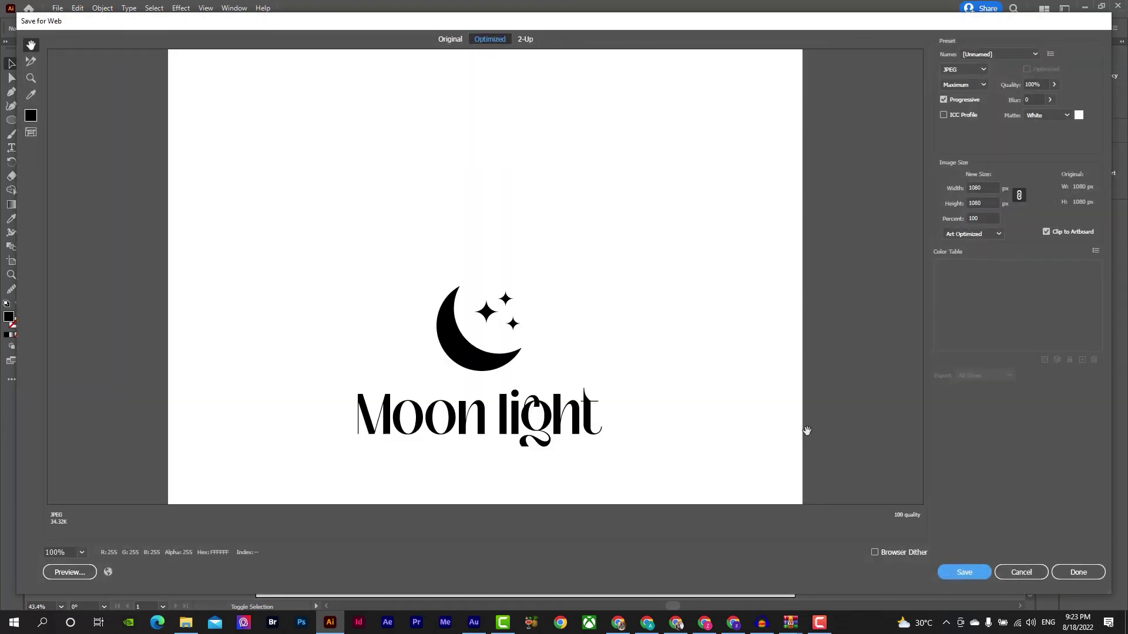
left_click(974, 70)
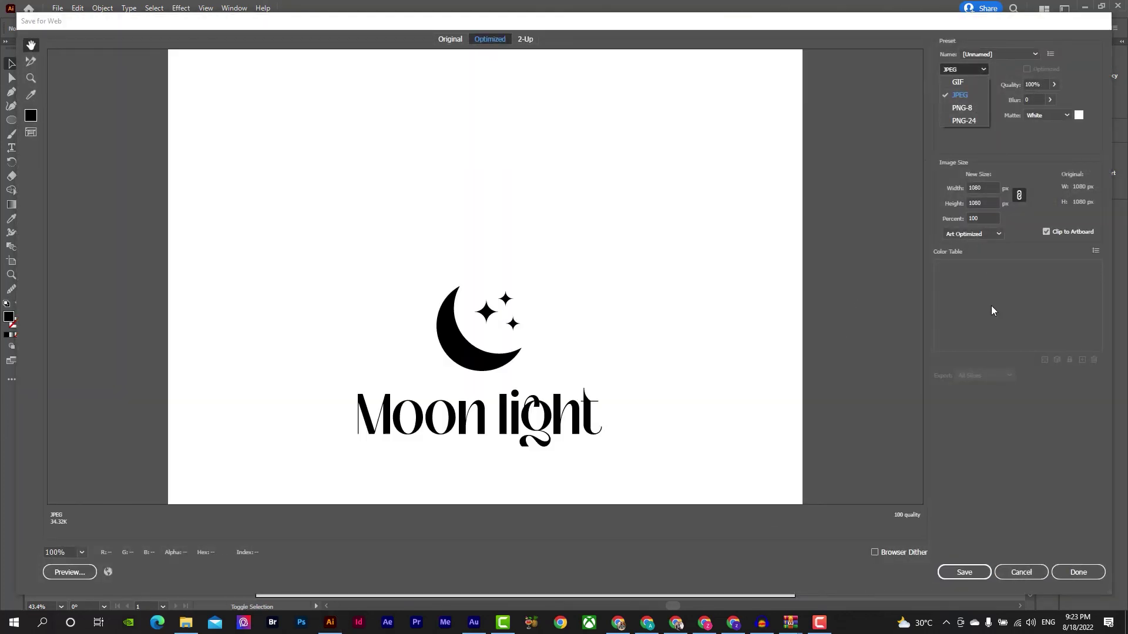
left_click(978, 332)
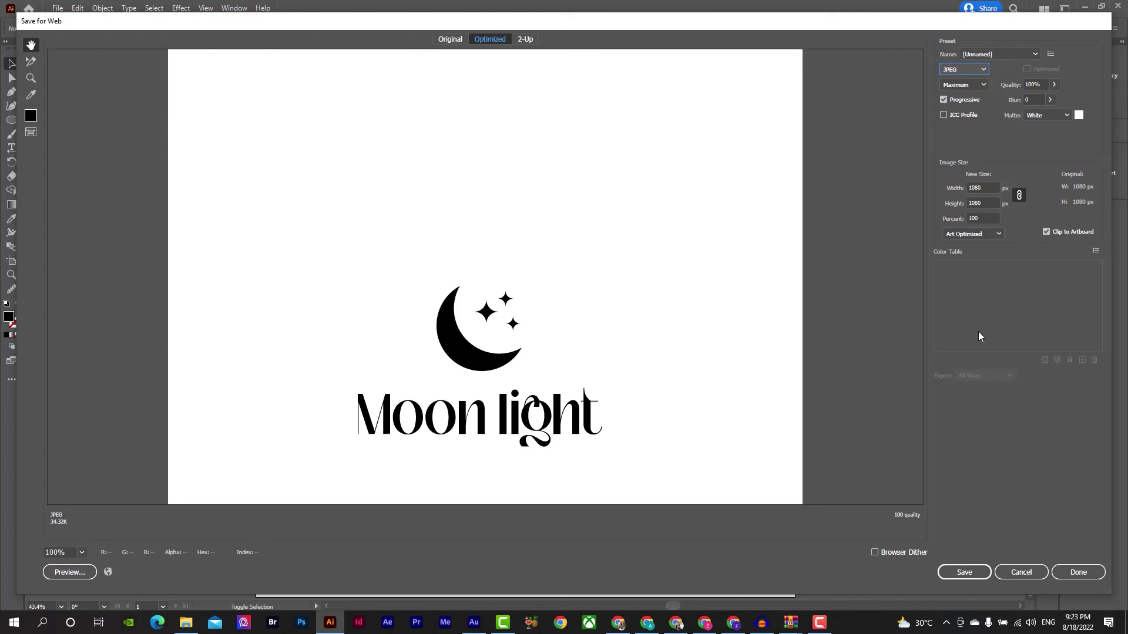
left_click(963, 572)
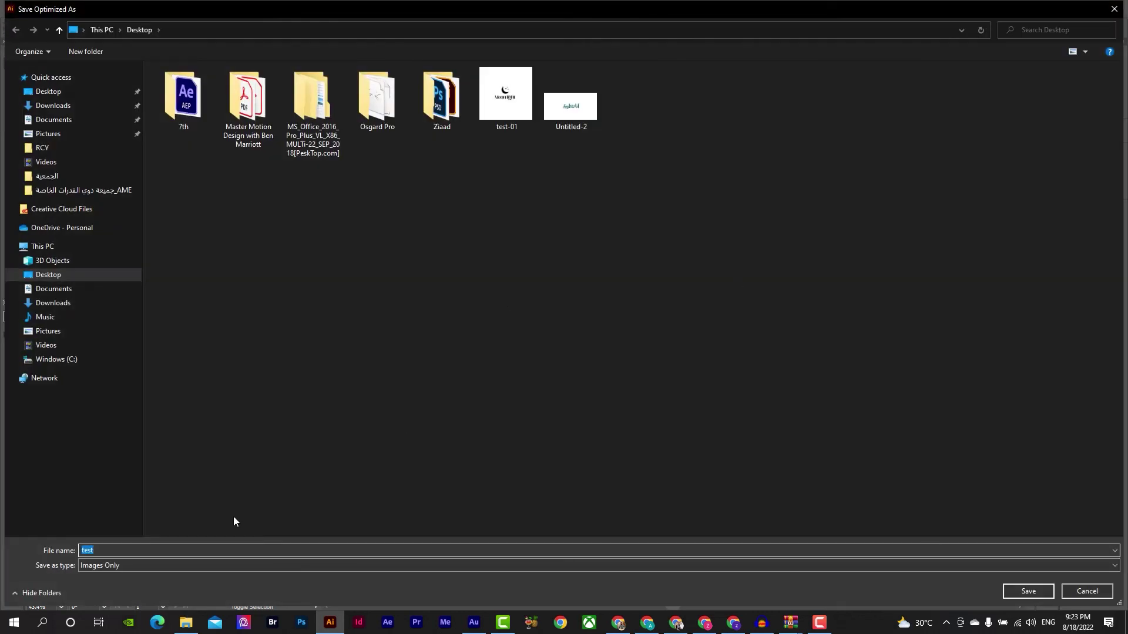
left_click(1029, 591)
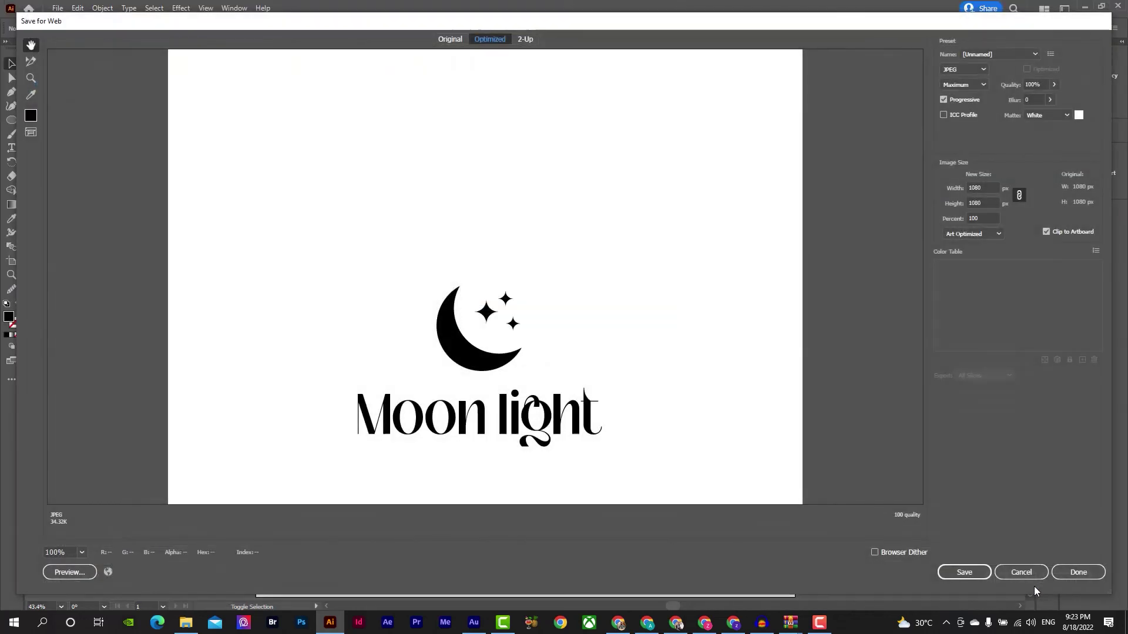
View the web-exported "test" JPEG from the Desktop folder in File Explorer, and return to Illustrator
left_click(185, 623)
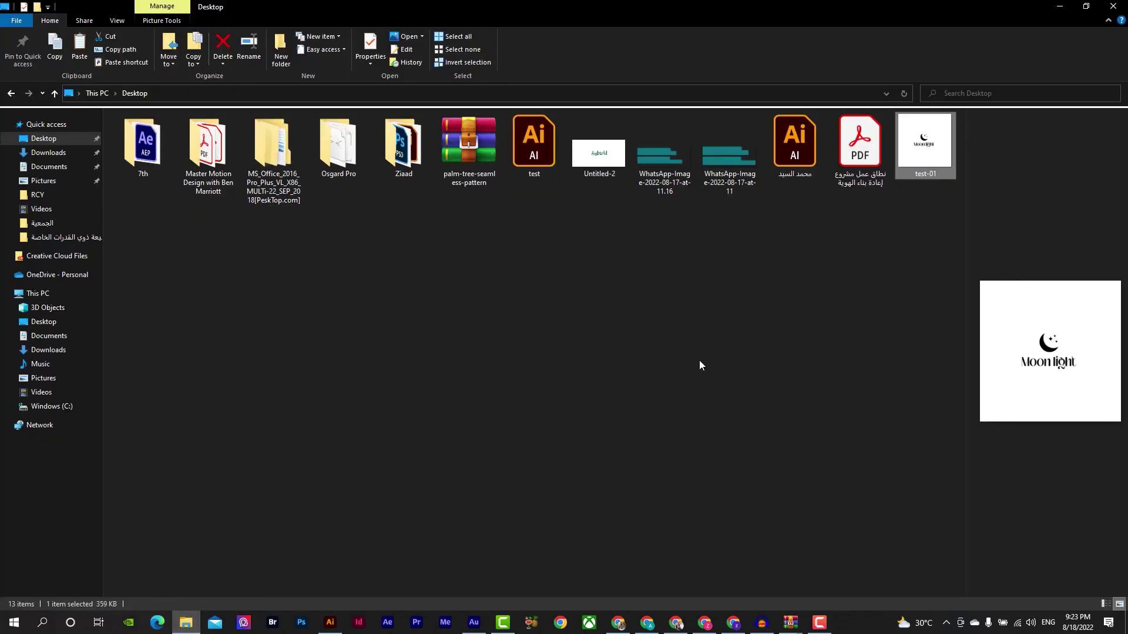
double_click(148, 247)
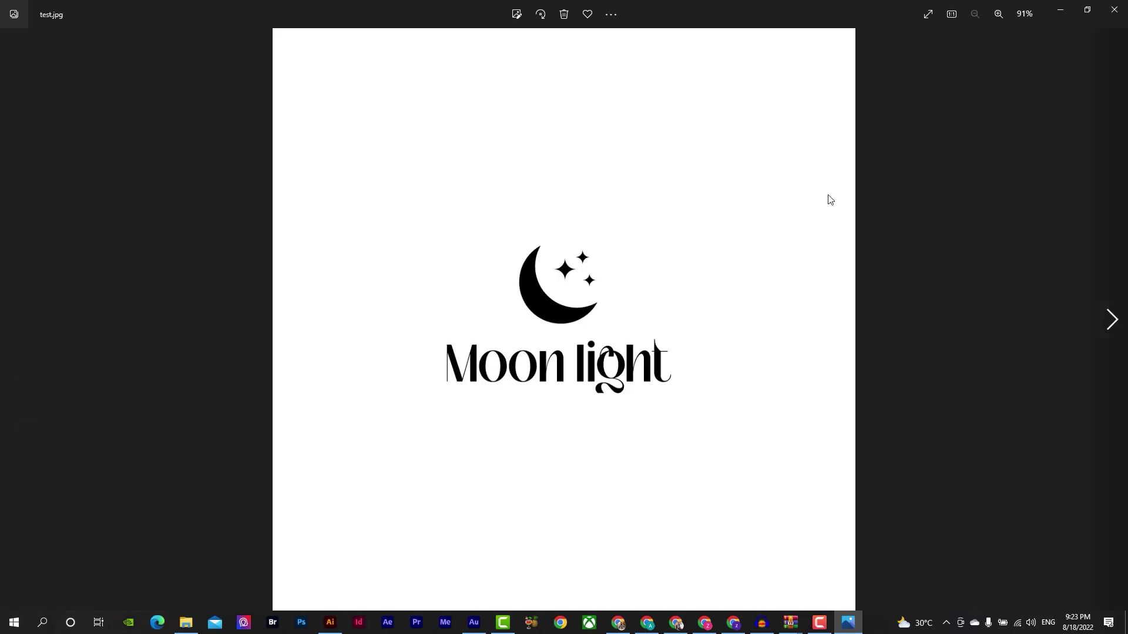
left_click(1115, 9)
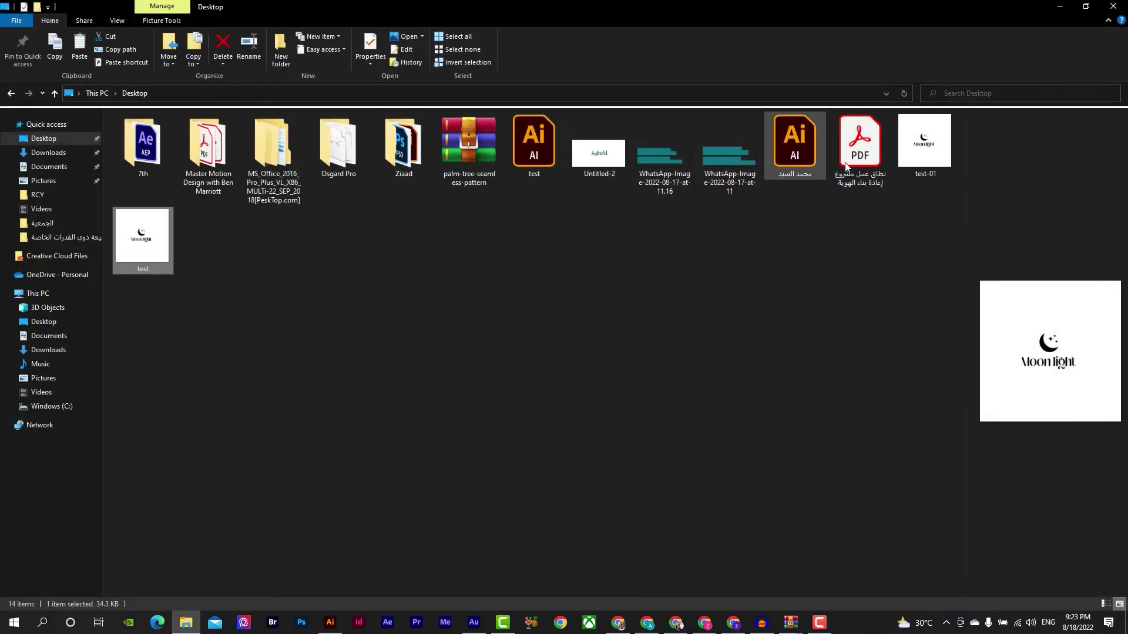
double_click(144, 249)
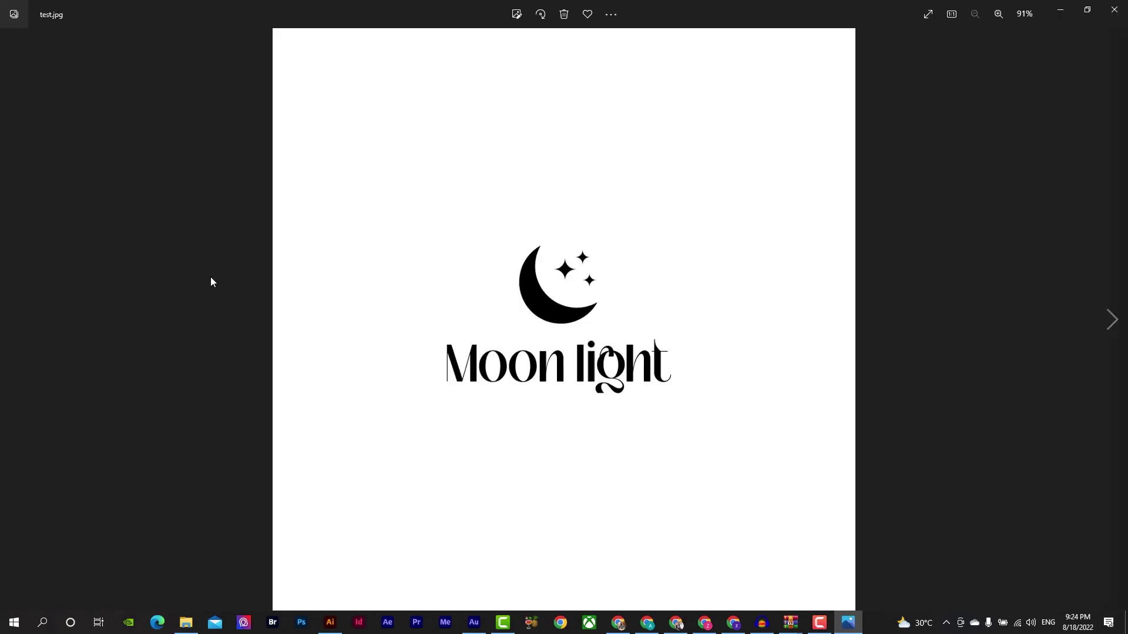
left_click(1115, 9)
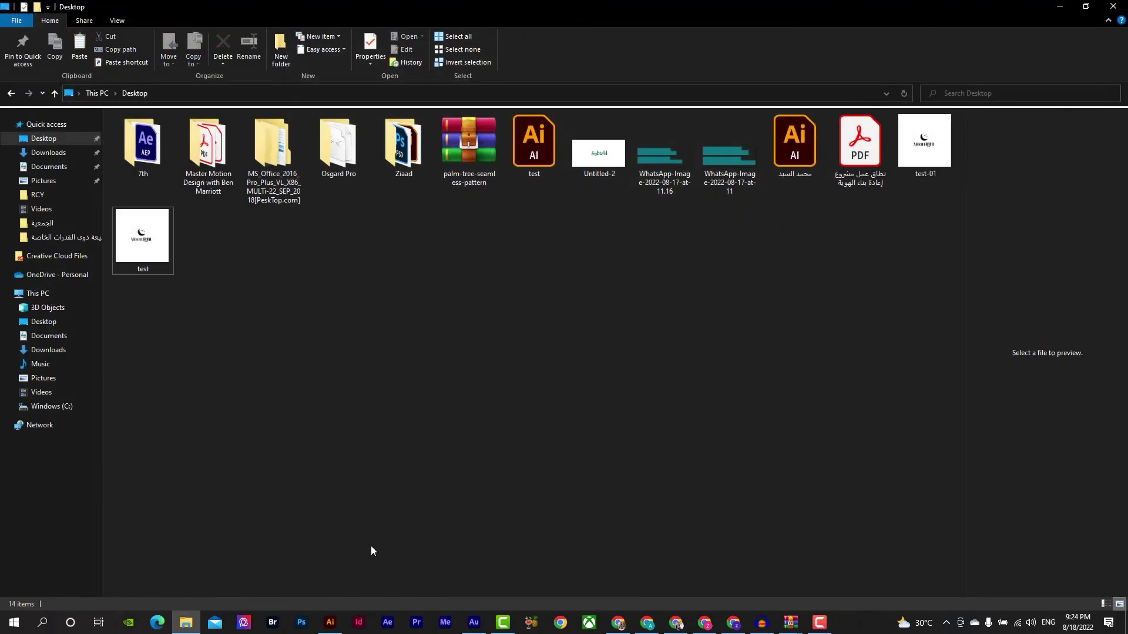
left_click(330, 622)
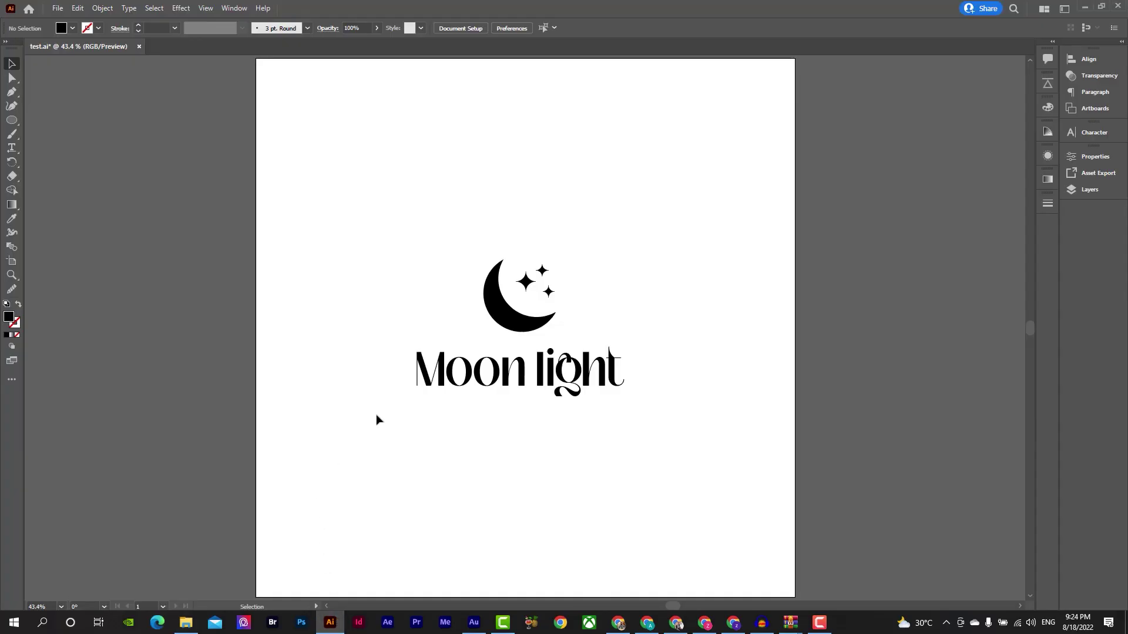